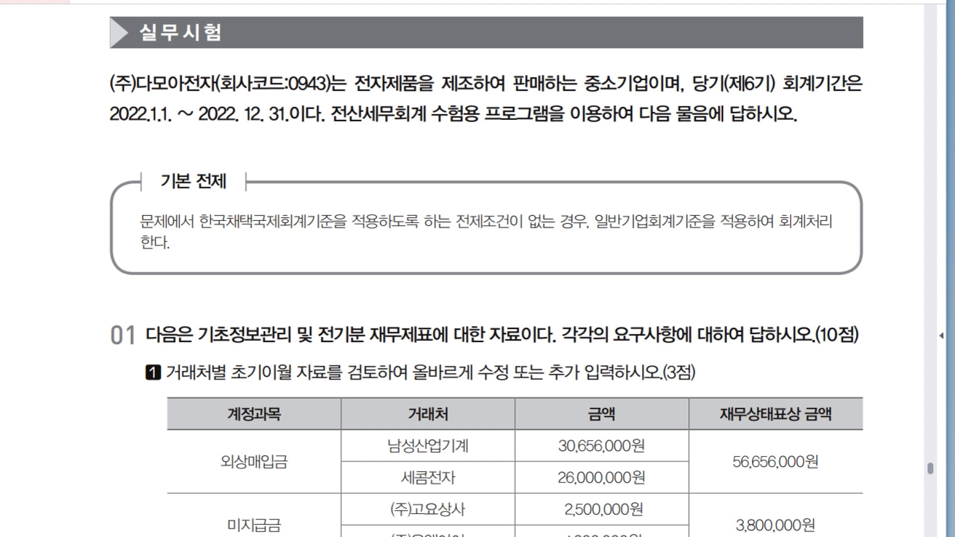
Read the carryover correction task in the exam document, switch to KcLep and open 거래처별초기이월.
scroll(485, 286, down, 5)
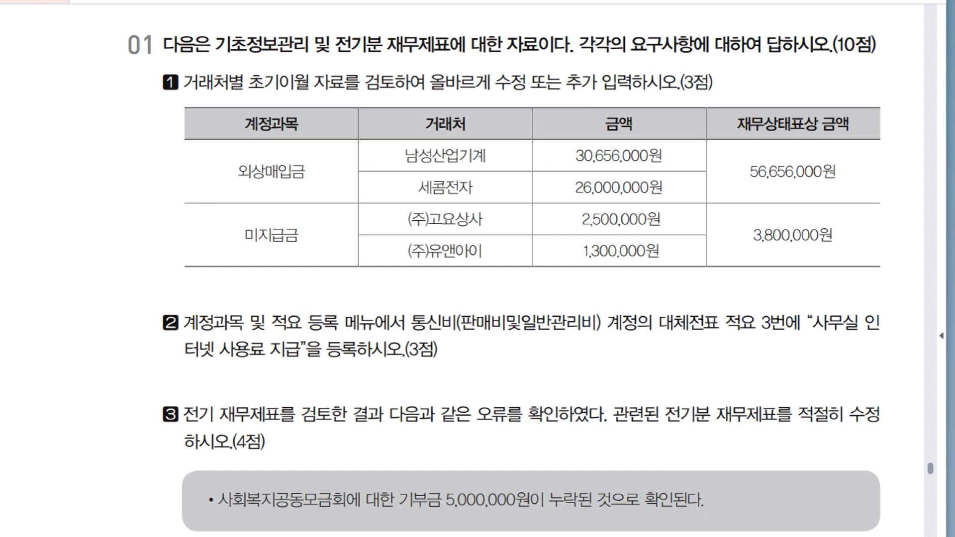
key(alt+Tab)
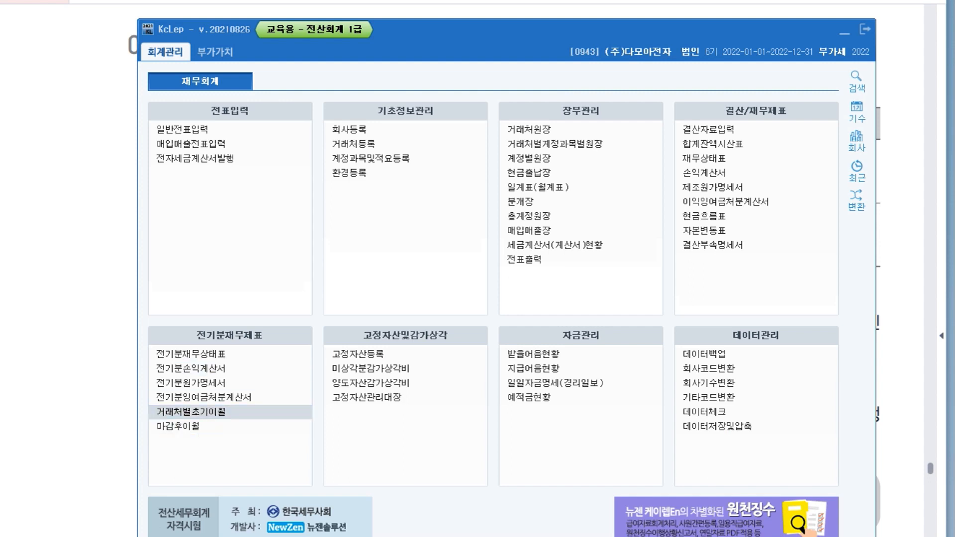
click(191, 412)
drag(298, 23, 310, 31)
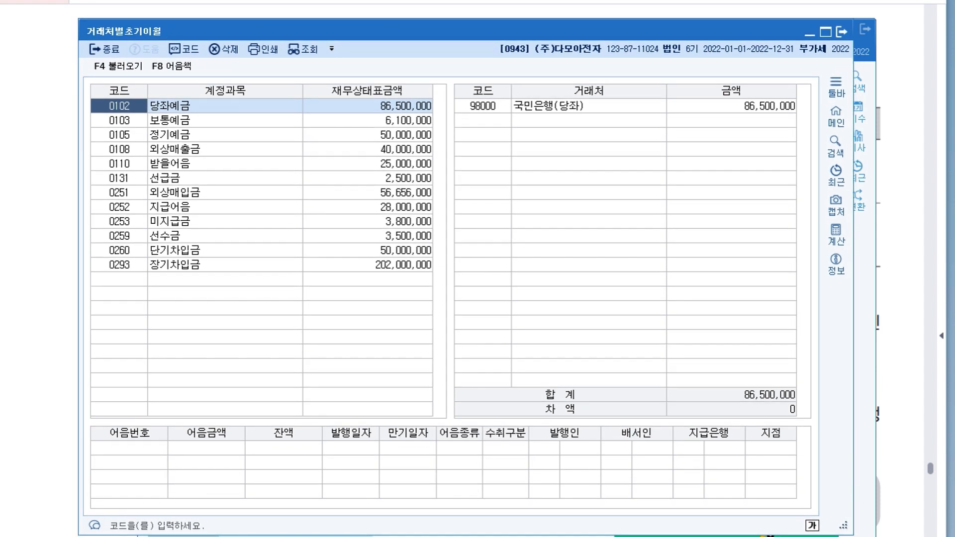
drag(309, 31, 318, 35)
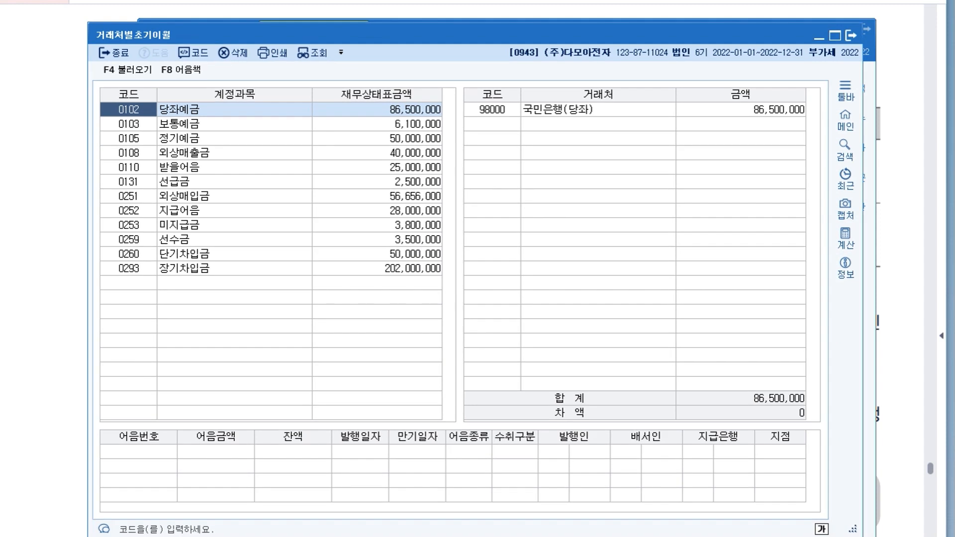
Set the amount for 남성산업기계 under the 외상매입금 account to 30,656,000.
click(377, 196)
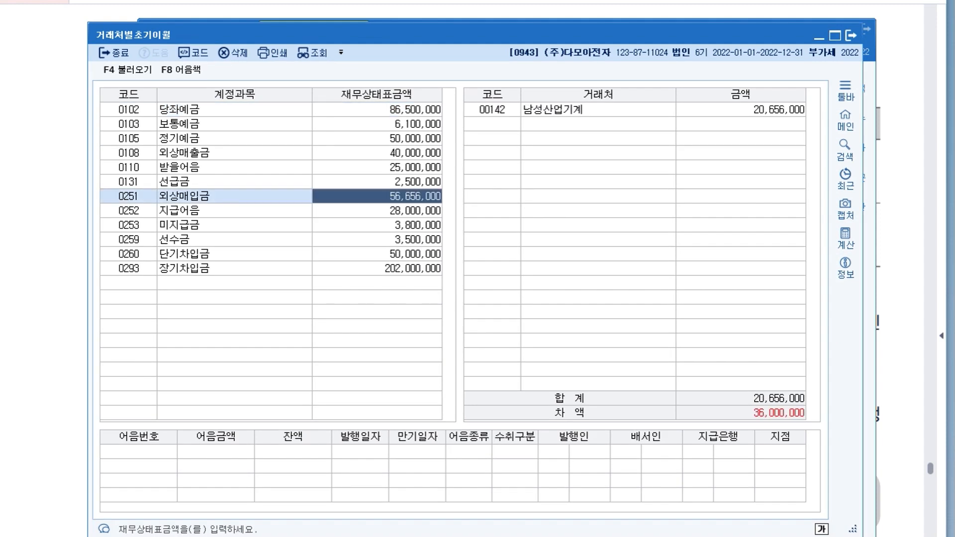
click(740, 109)
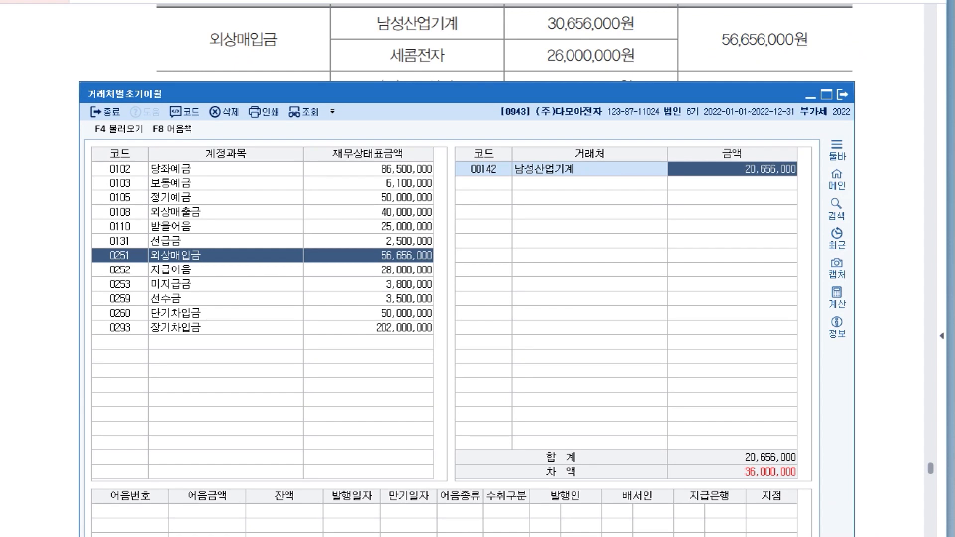
key(Return)
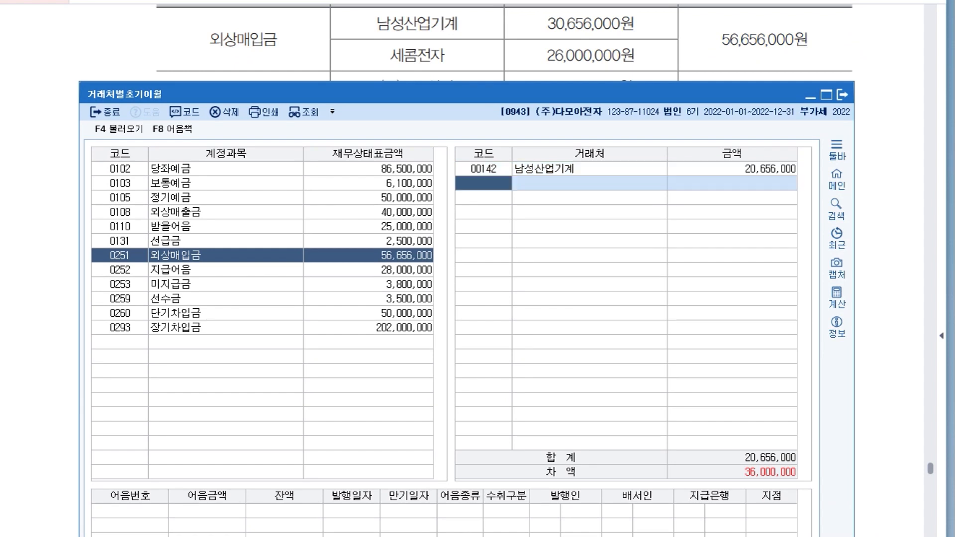
text(30)
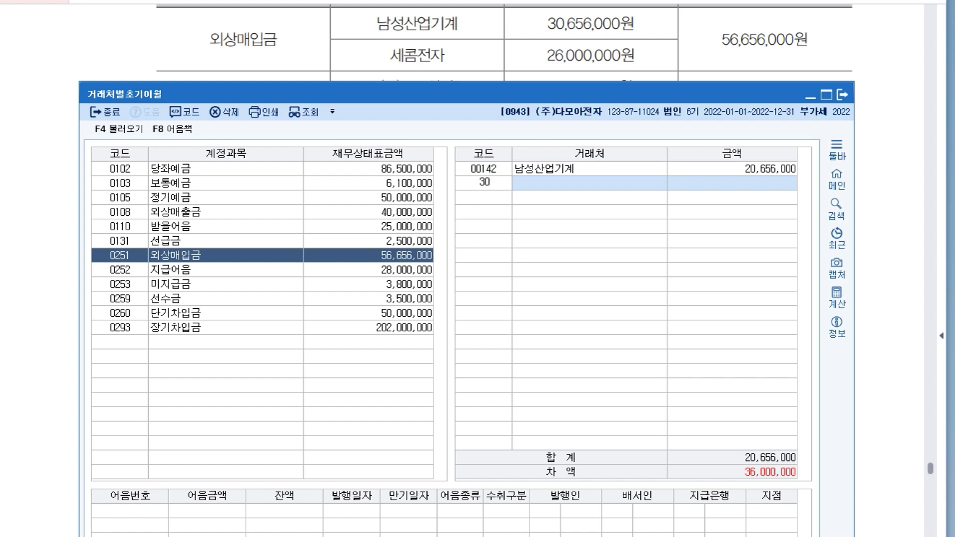
click(731, 169)
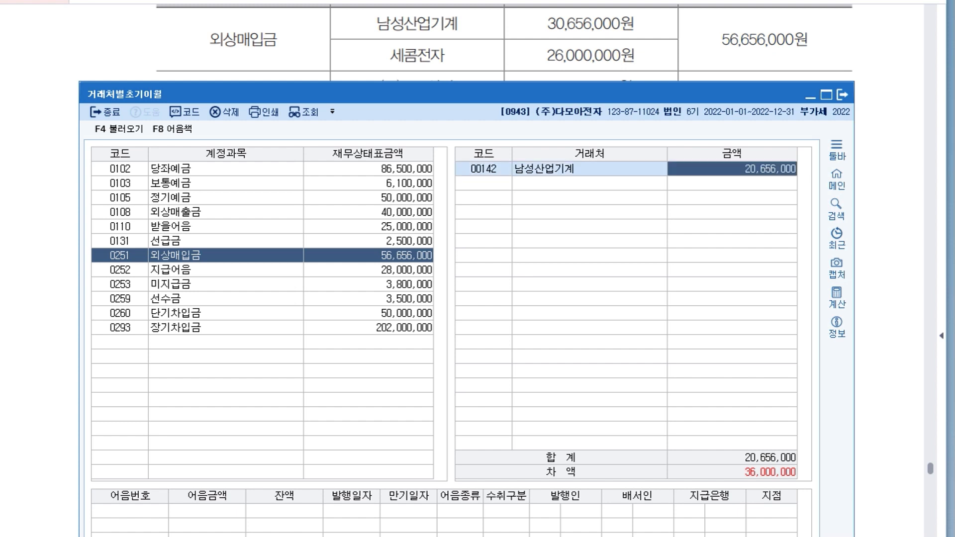
text(30)
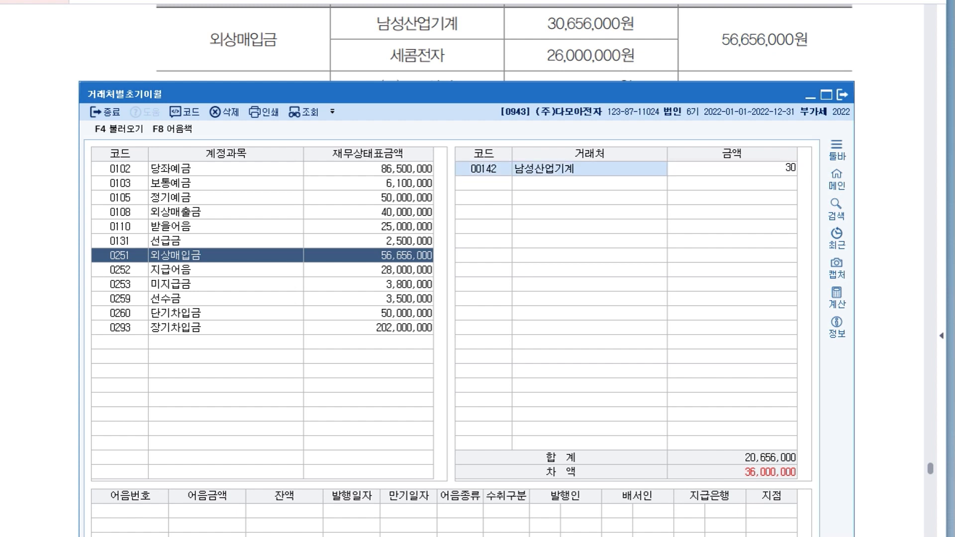
text(,656,000)
key(Return)
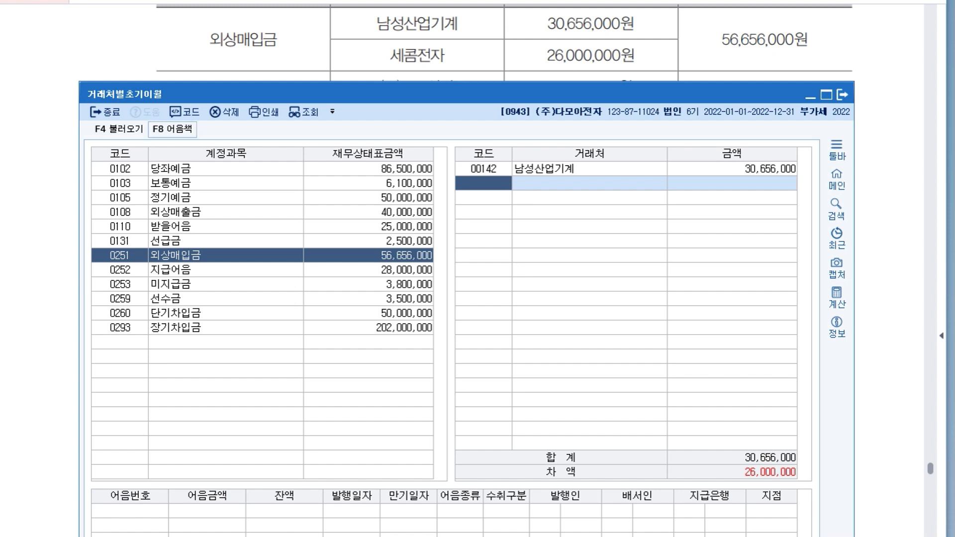
Add 세콤전자 as a second vendor under 외상매입금 with an amount of 26,000,000.
key(F2)
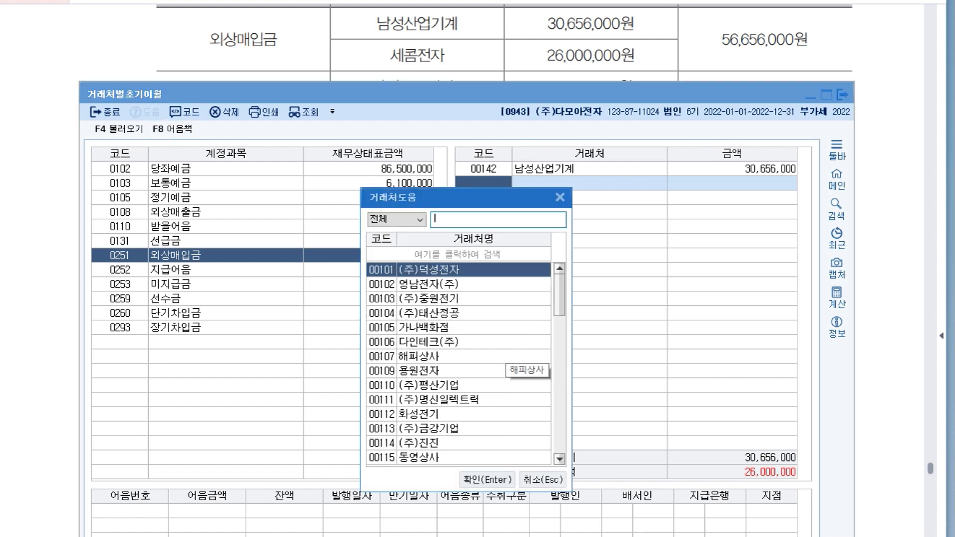
text(세코)
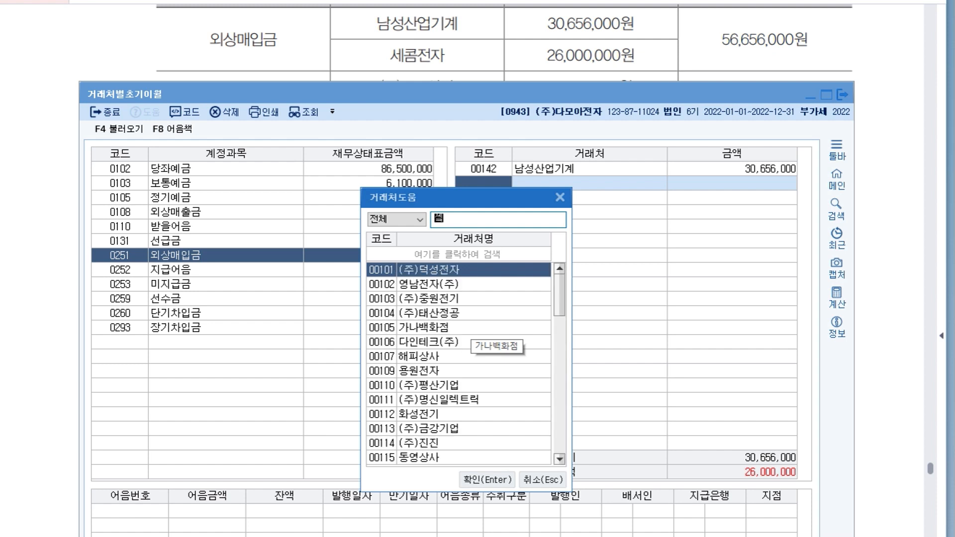
text(ㅁ)
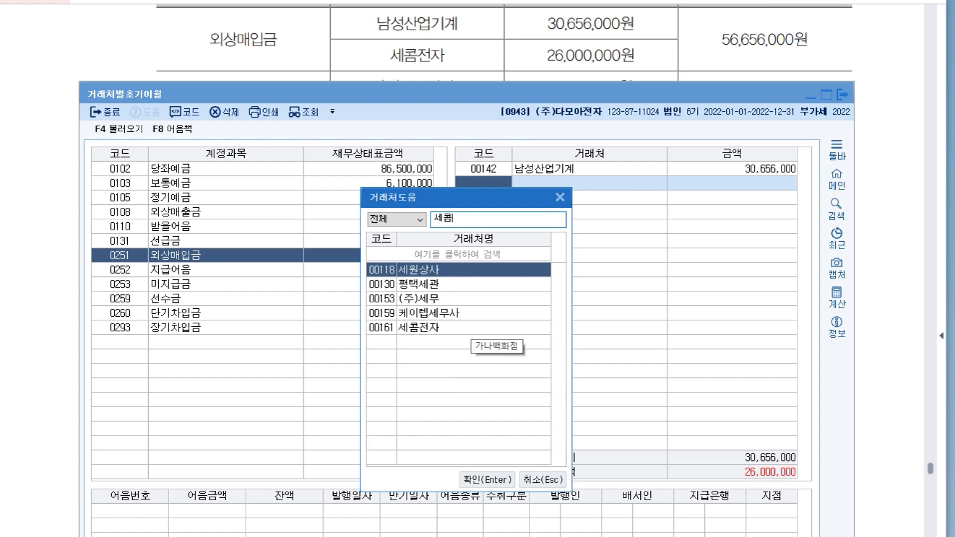
key(Return)
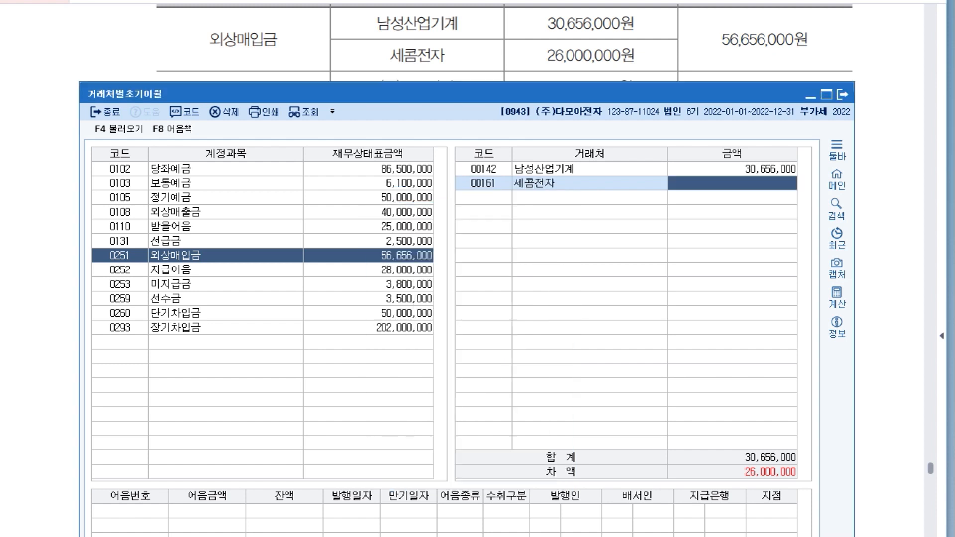
text(6000)
key(BackSpace)
key(BackSpace)
key(BackSpace)
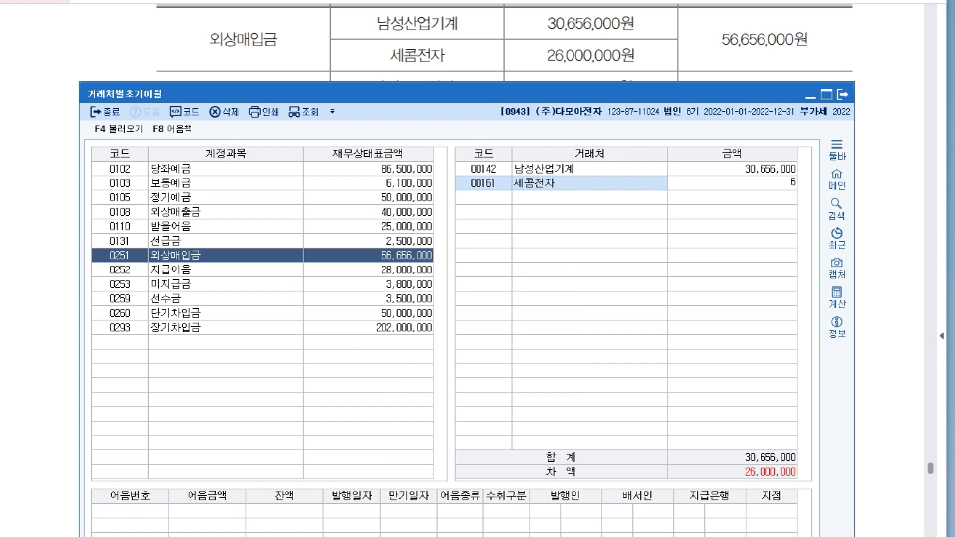
text(6000000)
key(Return)
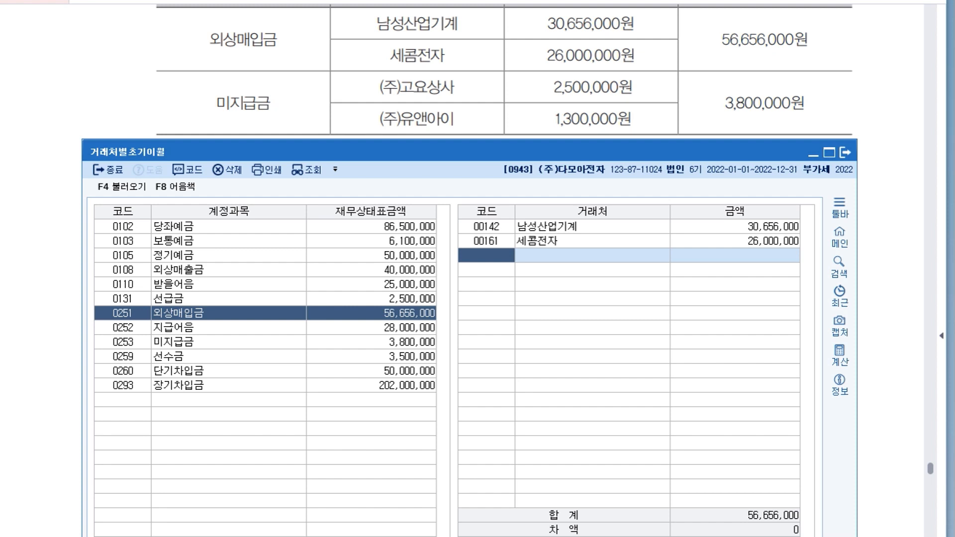
Set the amount for (주)고요상사 under the 미지급금 account to 2,500,000.
click(123, 342)
click(486, 226)
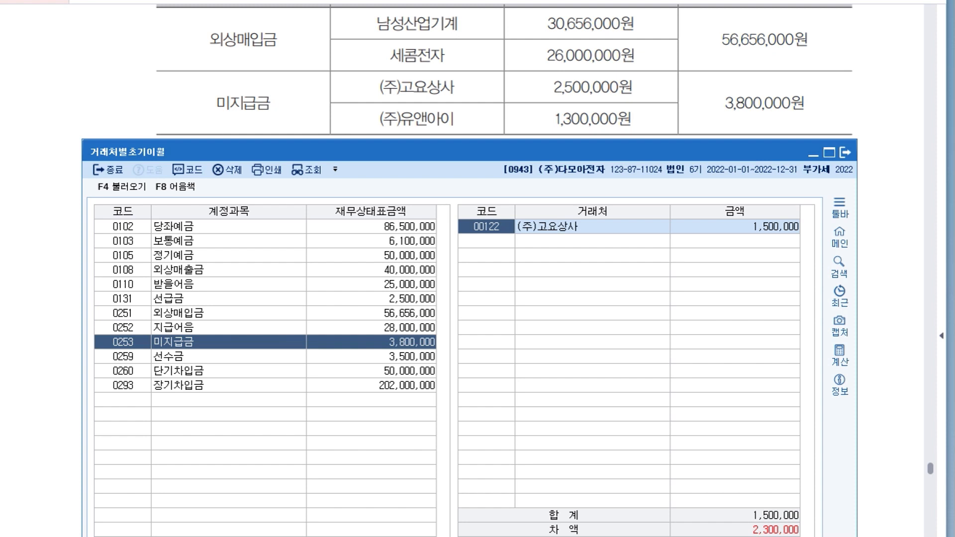
click(734, 227)
text(2500000)
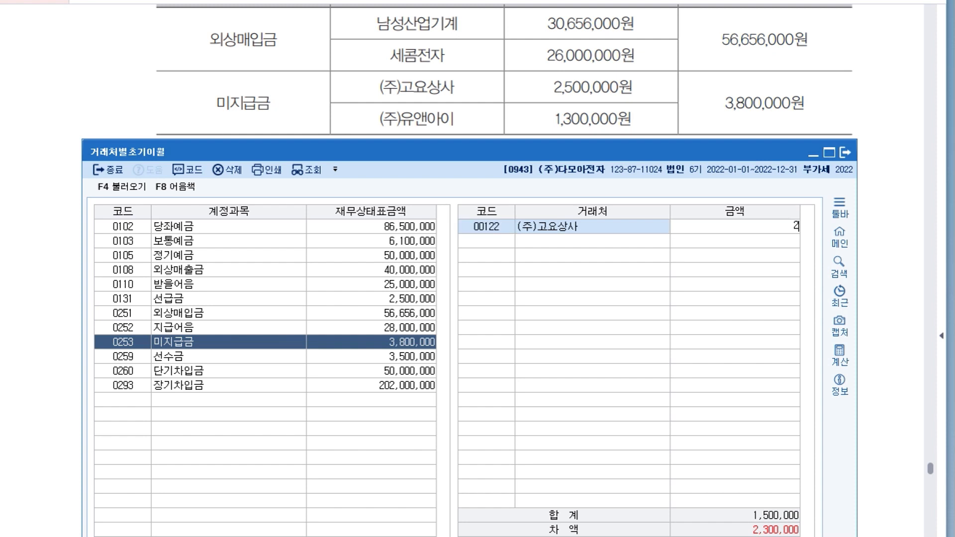
key(Return)
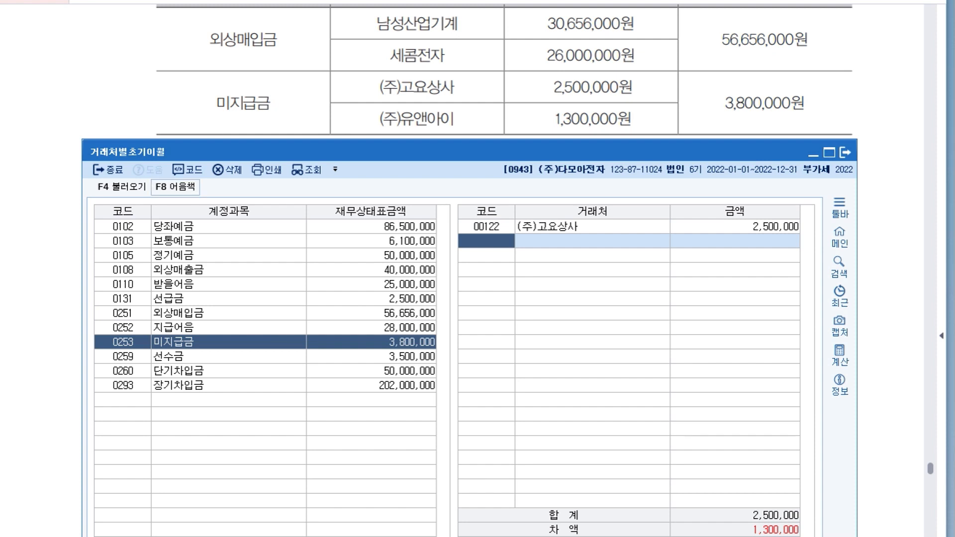
Add (주)유앤아이 under 미지급금 with an amount of 1,300,000 and close the 거래처별초기이월 window.
click(187, 169)
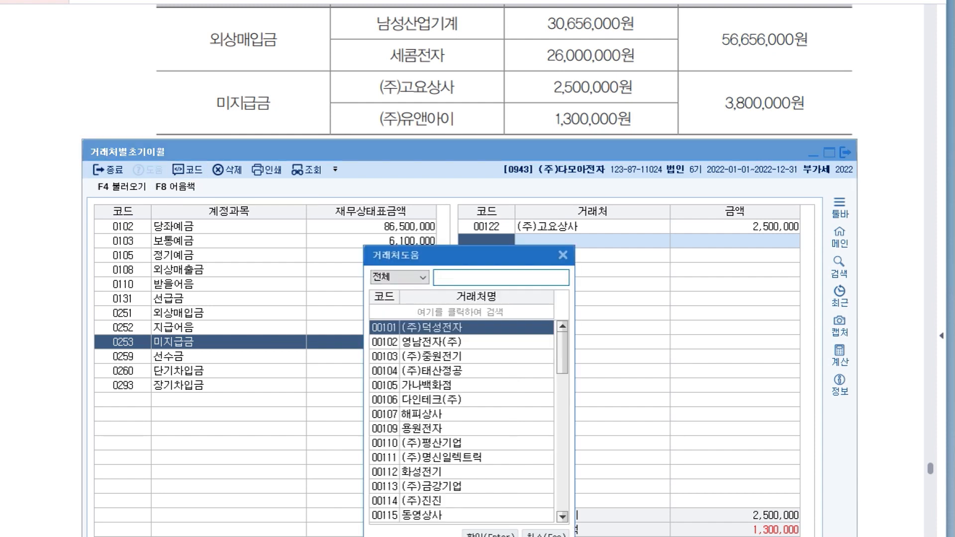
text(유)
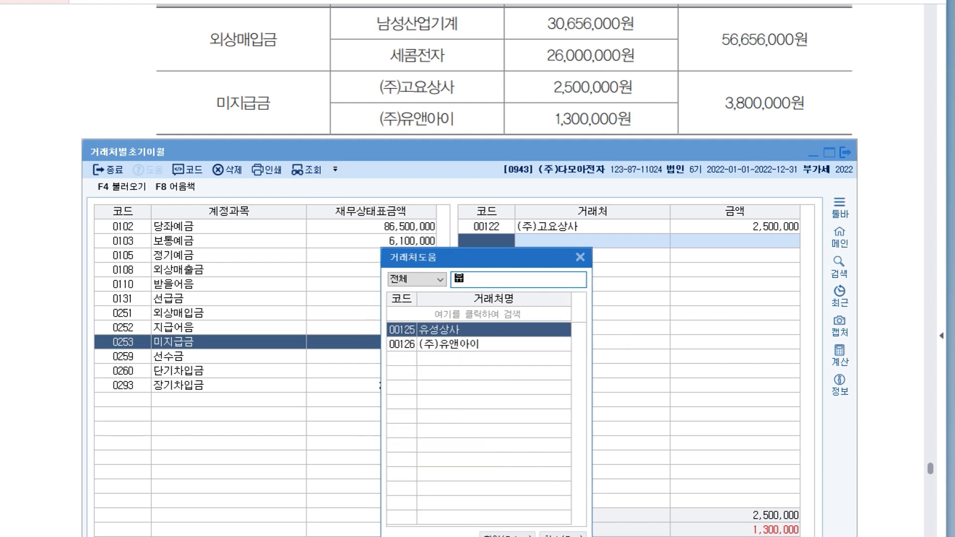
key(Down)
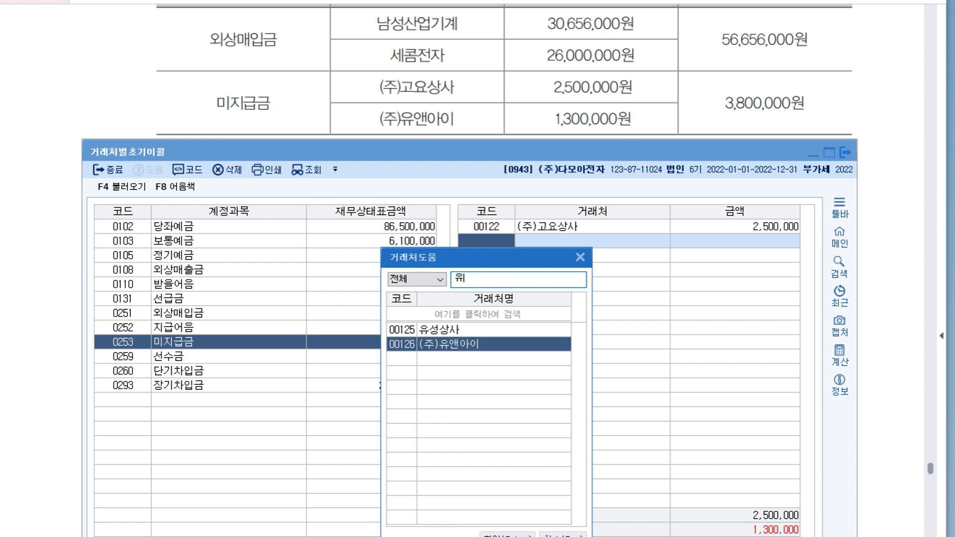
drag(488, 257, 532, 257)
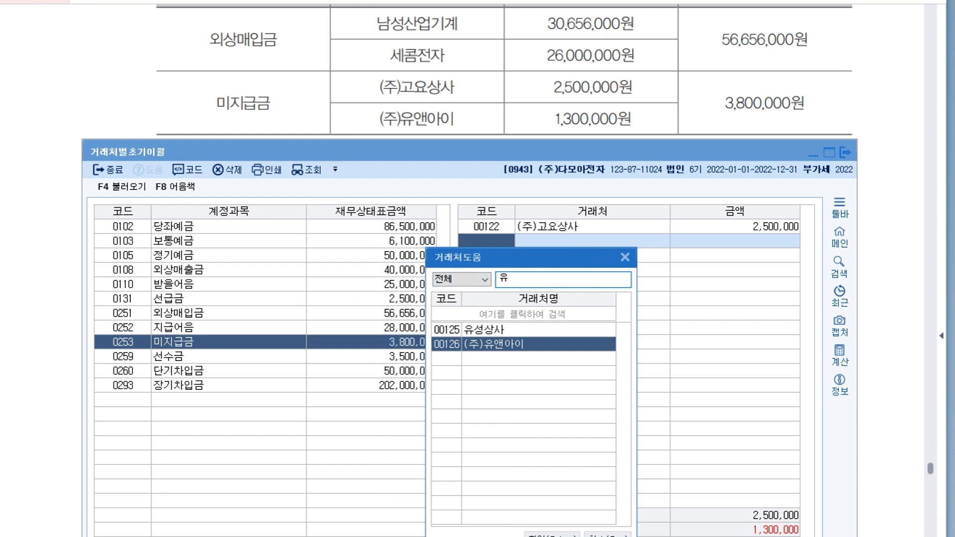
key(Return)
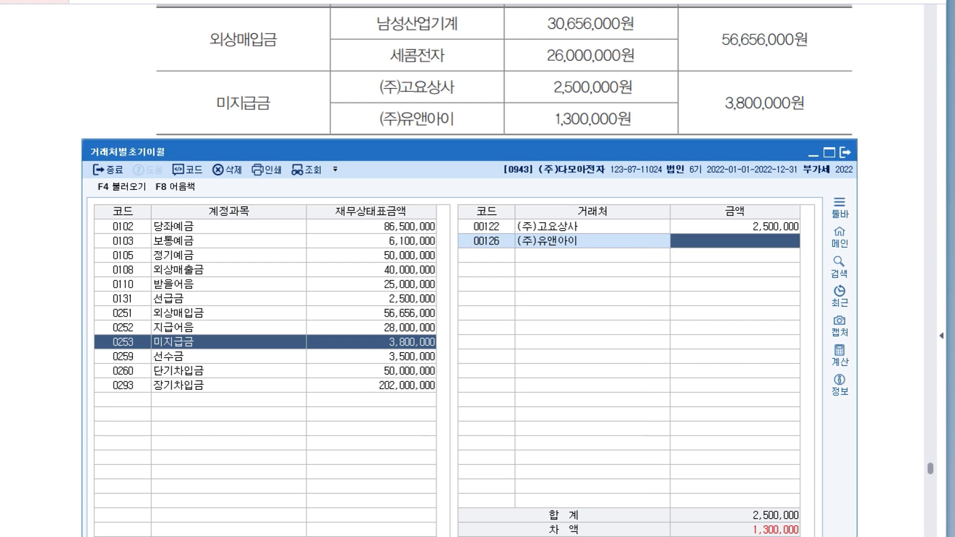
text(1300000)
key(Return)
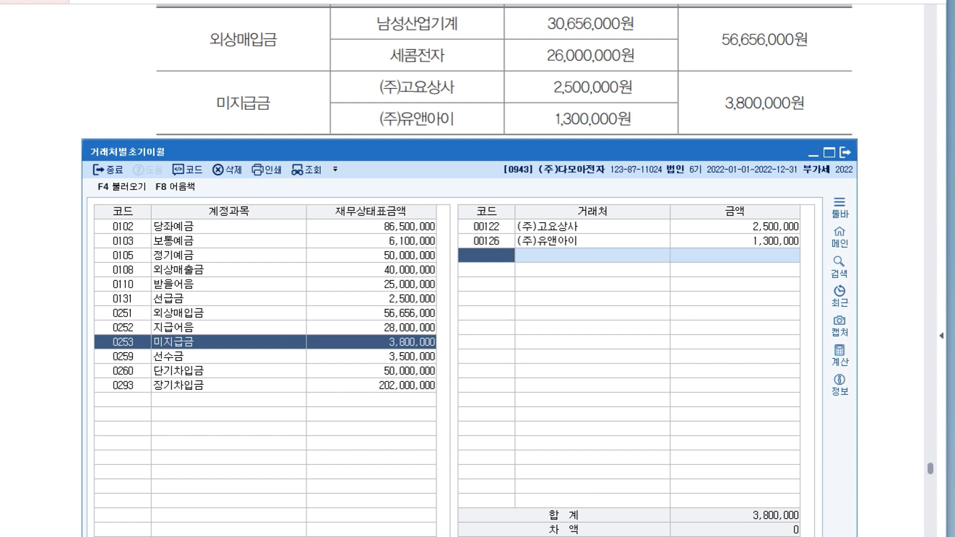
drag(467, 151, 456, 121)
click(833, 122)
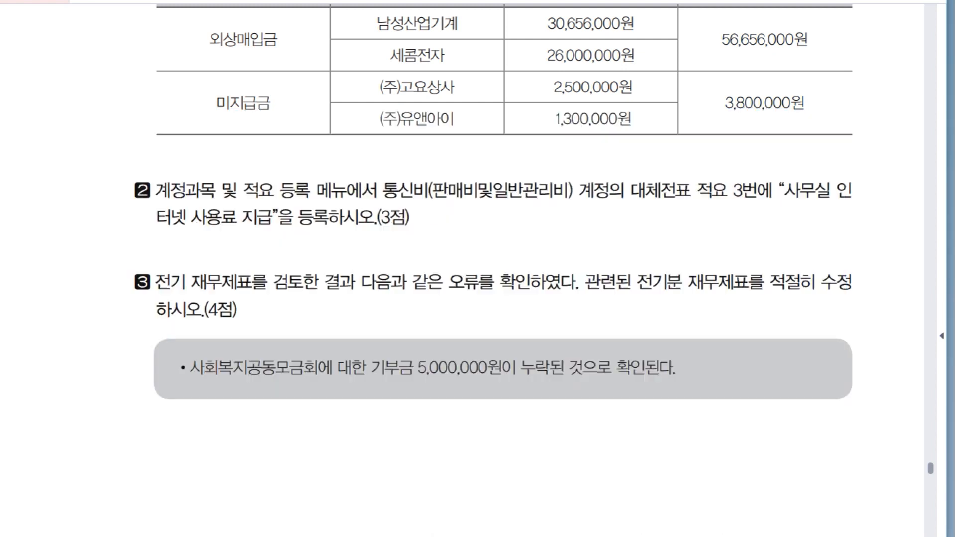
In 계정과목및적요등록, register "사무실 인터넷 사용료 지급" as 대체적요 no. 3 of the 판매관리비 account 통신비, and close the window.
scroll(505, 268, down, 3)
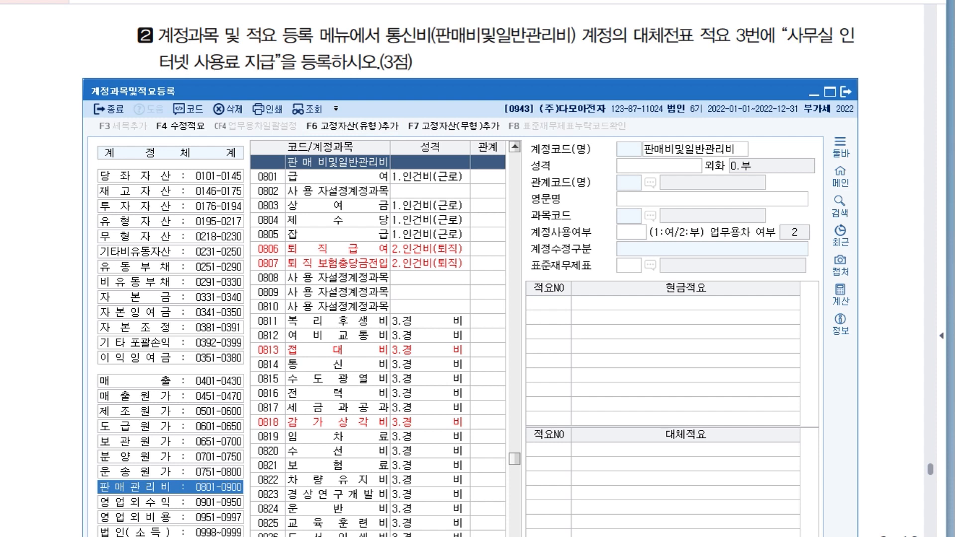
click(338, 364)
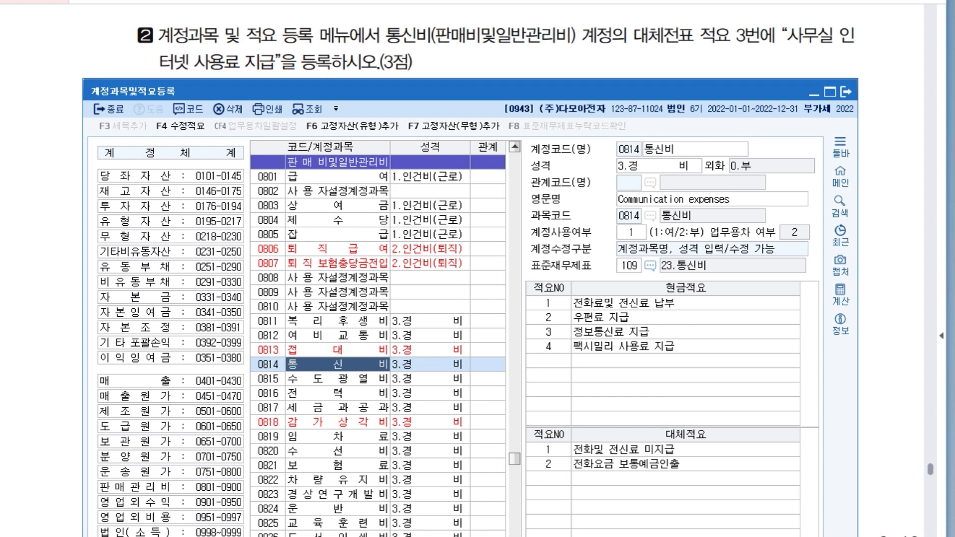
click(548, 479)
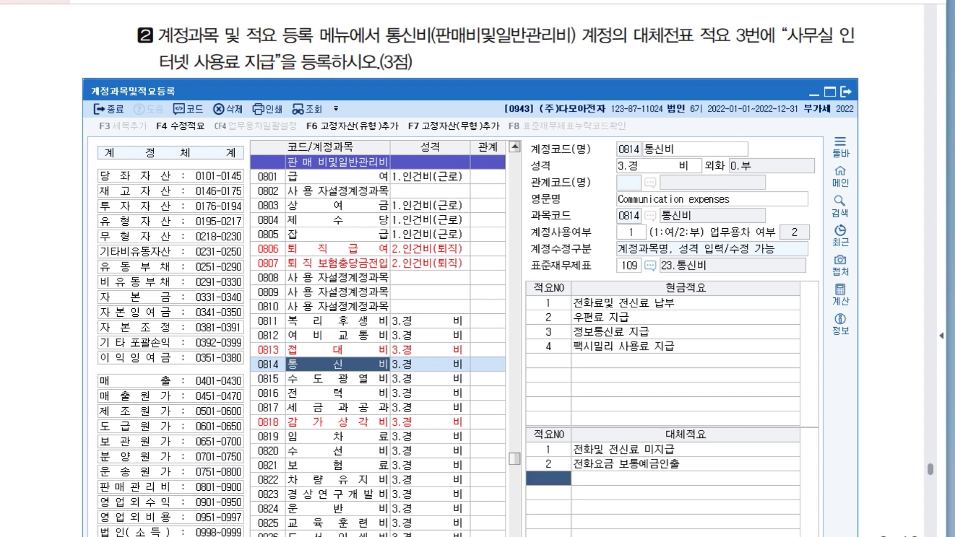
text(3)
key(Return)
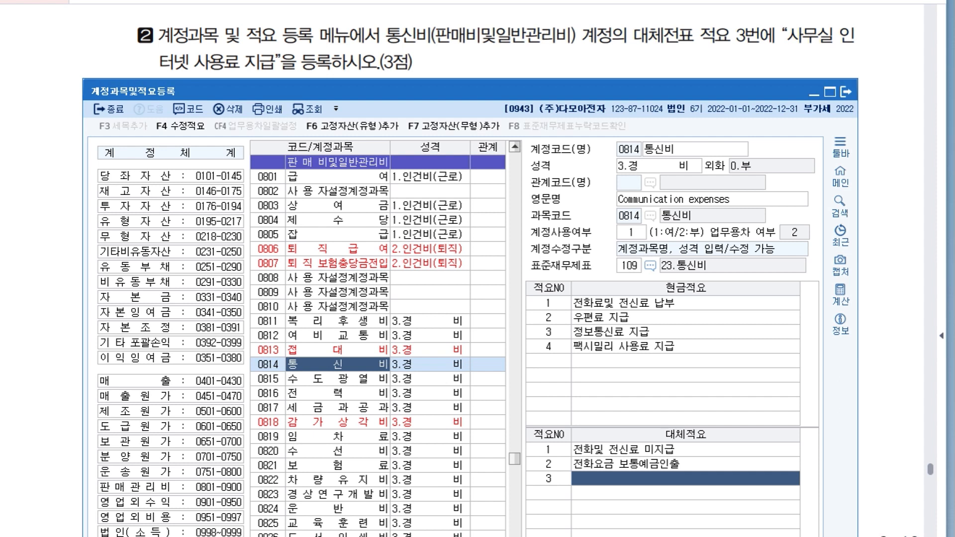
text(사무실)
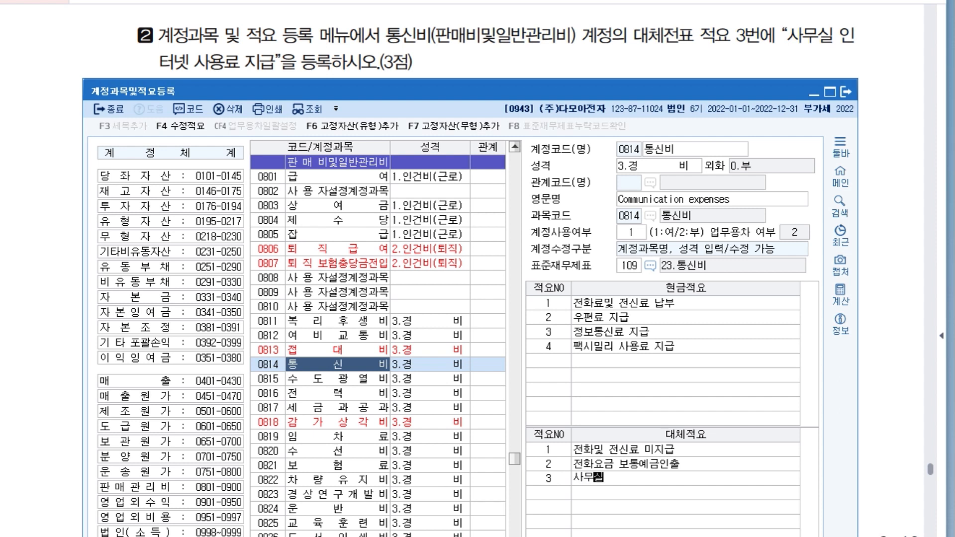
text( 인터넷 ㅅ)
text(지)
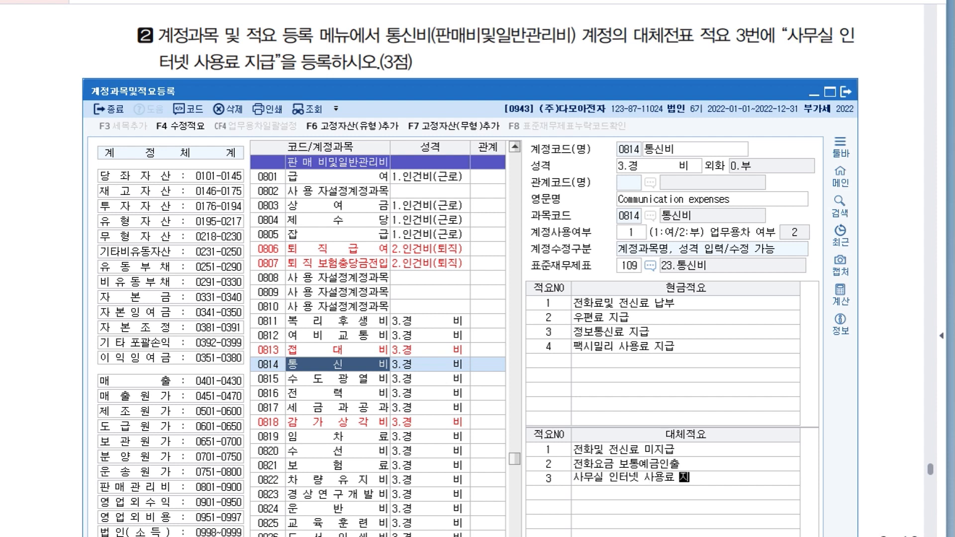
text(급)
key(Return)
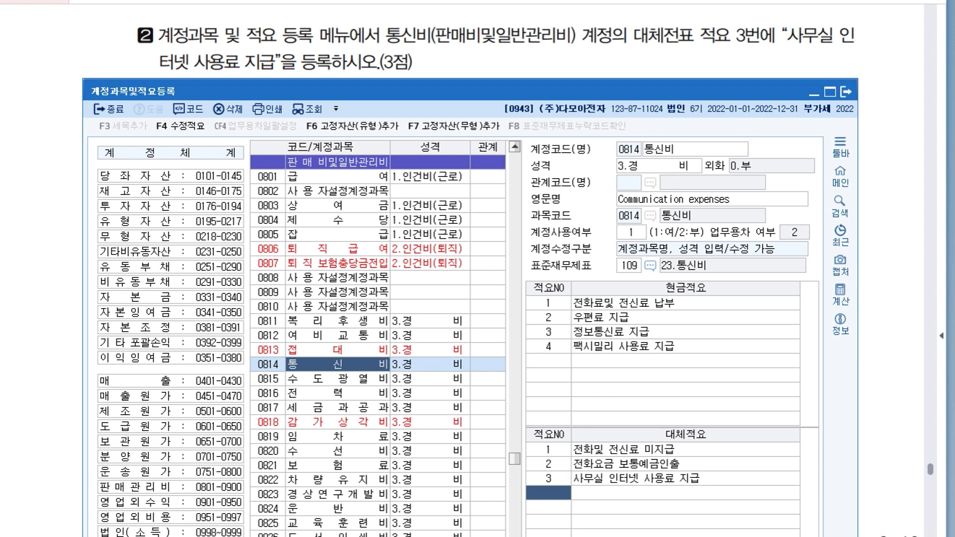
key(Escape)
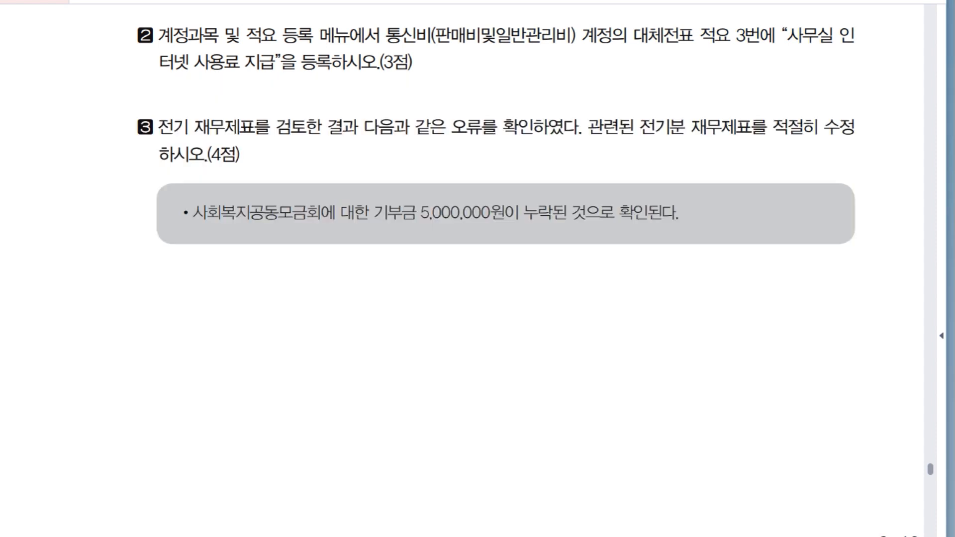
Read item 3 of question 01, underlining the omitted 기부금 5,000,000원 and noting 손익계산서 beneath it.
scroll(494, 265, down, 3)
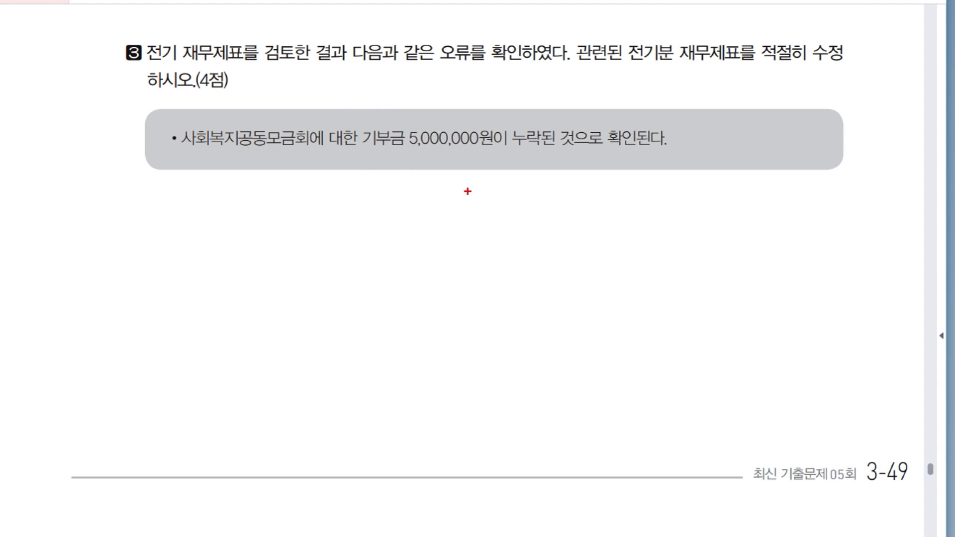
drag(371, 148, 459, 158)
mouse_move(397, 161)
mouse_down()
mouse_move(397, 193)
mouse_move(411, 185)
mouse_move(418, 195)
mouse_move(457, 175)
mouse_move(471, 202)
mouse_up()
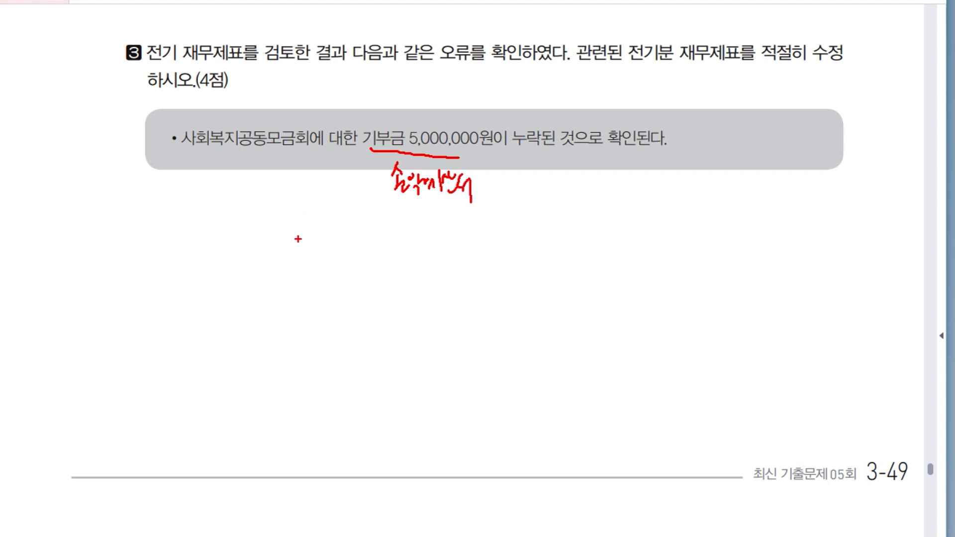
Handwrite the statement correction order 제 → 손 → 이 → 재 below item 3, mark it up and clear all annotations.
mouse_move(301, 271)
mouse_down()
mouse_move(308, 288)
mouse_move(318, 278)
mouse_move(322, 295)
mouse_up()
mouse_move(327, 281)
mouse_down()
mouse_move(344, 290)
mouse_move(362, 283)
mouse_up()
mouse_move(368, 277)
mouse_down()
mouse_move(385, 293)
mouse_move(399, 291)
mouse_up()
drag(414, 280, 420, 294)
drag(431, 283, 456, 288)
drag(465, 274, 489, 292)
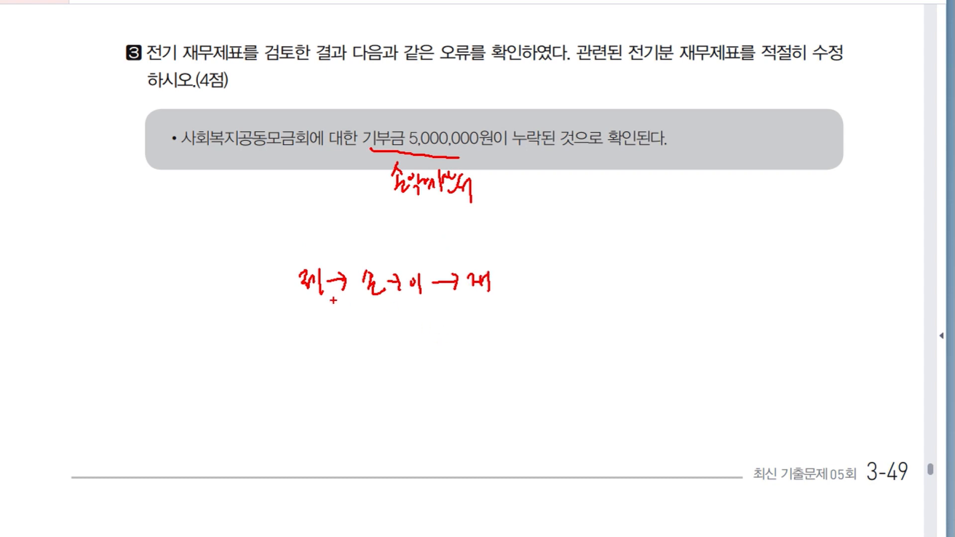
mouse_move(368, 307)
mouse_down()
mouse_move(350, 293)
mouse_move(387, 271)
mouse_move(371, 308)
mouse_move(408, 255)
mouse_move(429, 306)
mouse_move(458, 271)
mouse_move(489, 291)
mouse_move(357, 320)
mouse_move(369, 306)
mouse_up()
mouse_move(428, 306)
mouse_down()
mouse_move(432, 322)
mouse_move(446, 308)
mouse_up()
mouse_move(469, 306)
mouse_down()
mouse_move(472, 317)
mouse_move(486, 304)
mouse_up()
key(Escape)
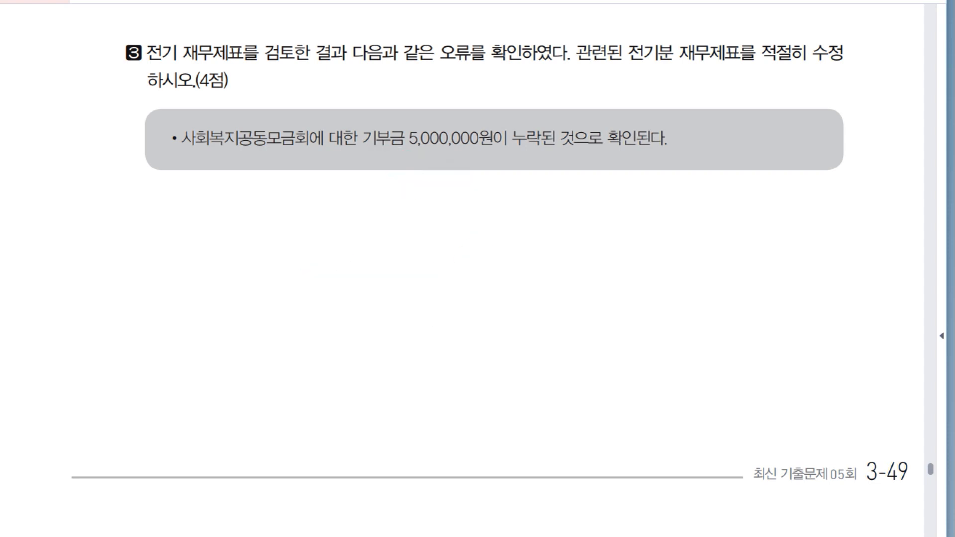
scroll(463, 268, down, 1)
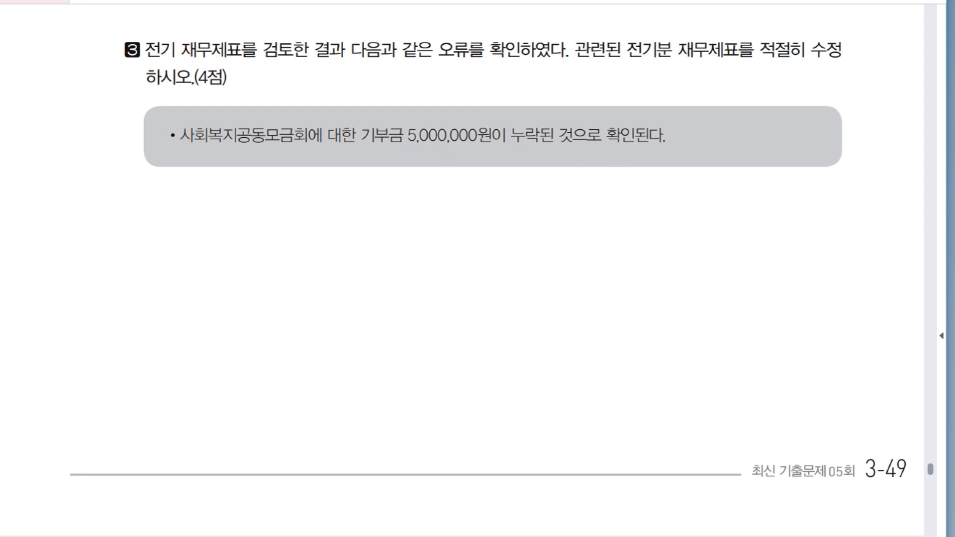
Switch to KcLep, open 전기분손익계산서 and add the account 기부금 (0953) on a new row below 잡손실.
key(alt+Tab)
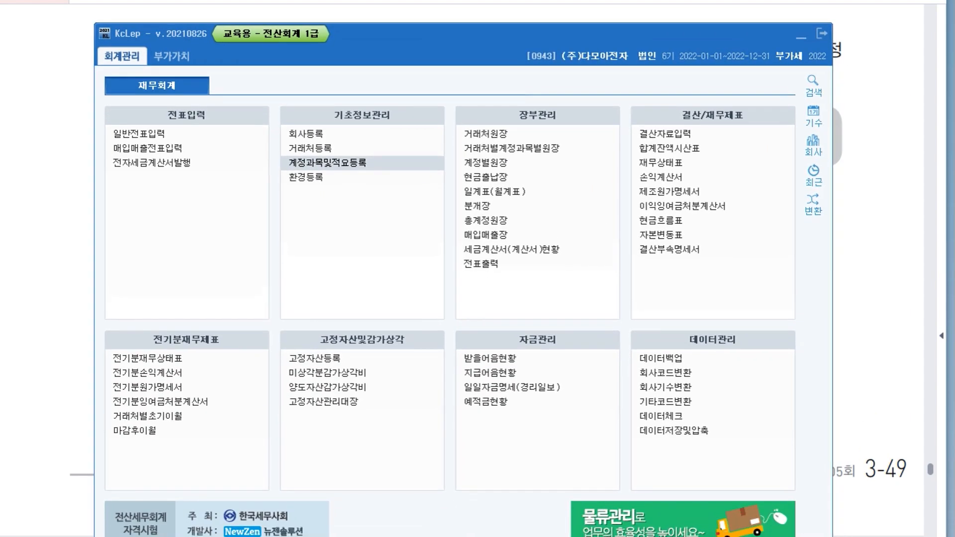
click(148, 373)
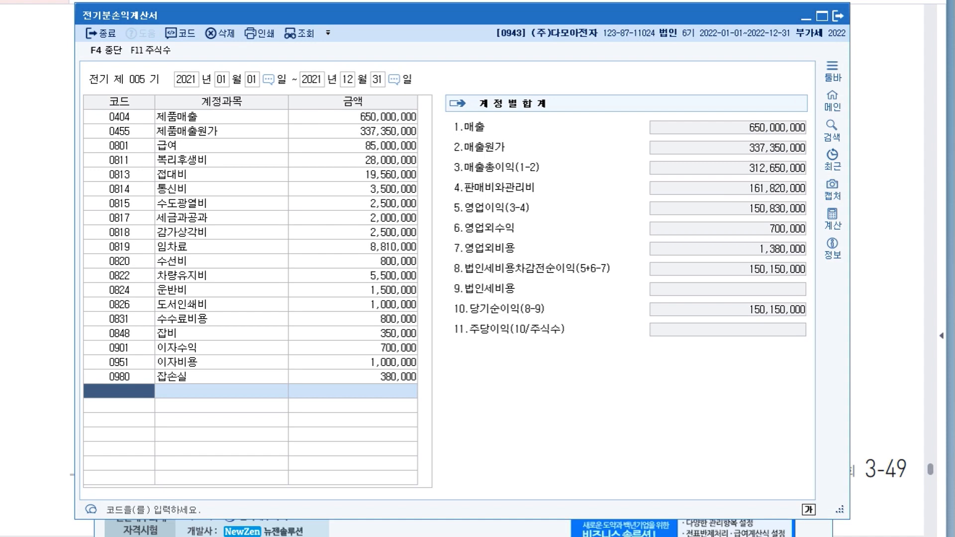
text(깁)
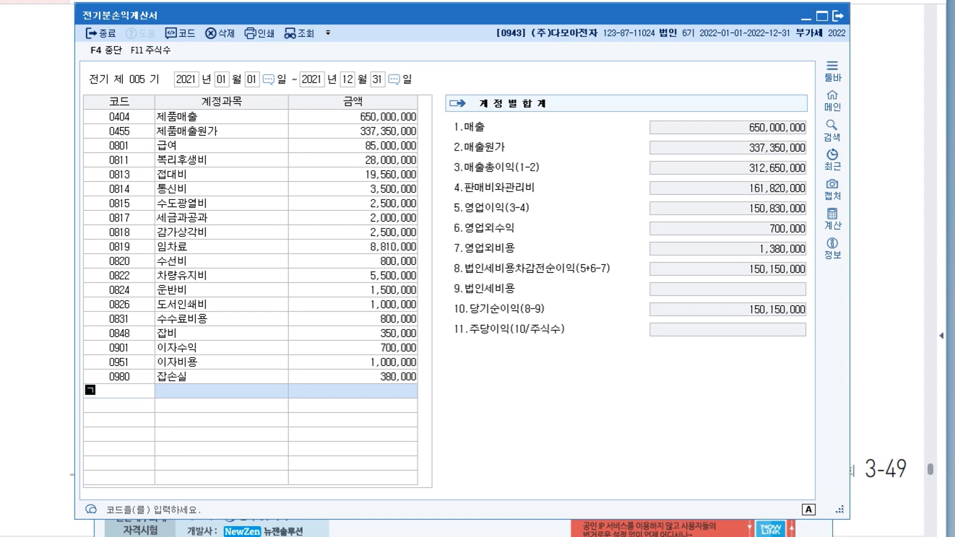
text(금)
key(BackSpace)
key(BackSpace)
key(BackSpace)
key(BackSpace)
text(기부)
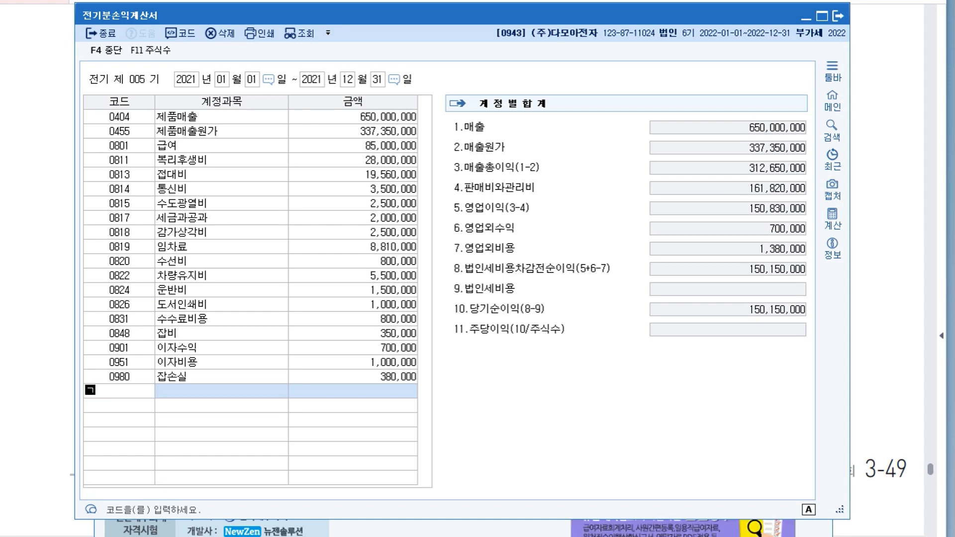
key(BackSpace)
key(BackSpace)
key(BackSpace)
text(기부)
key(Return)
Set the amount of 기부금 in 전기분손익계산서 to 5,000,000.
key(Return)
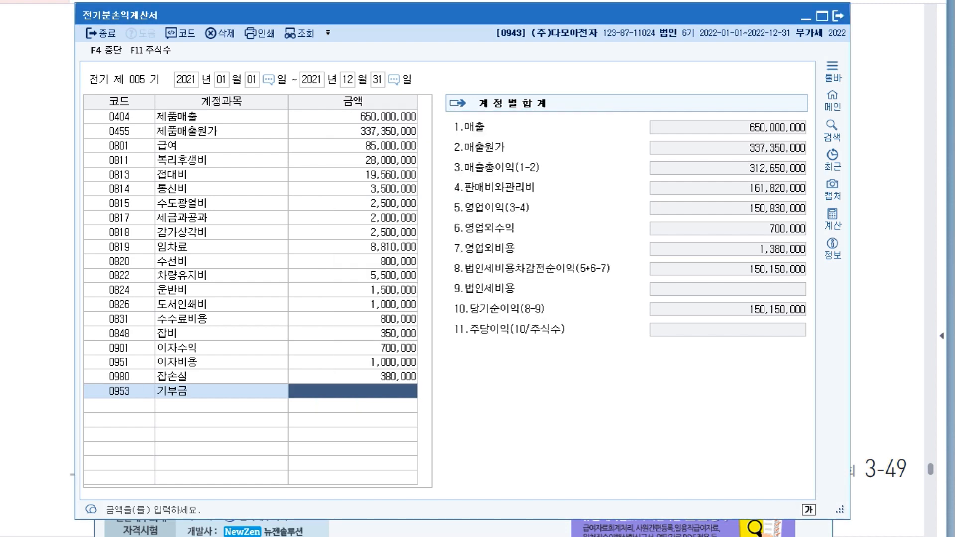
text(5000000)
key(Return)
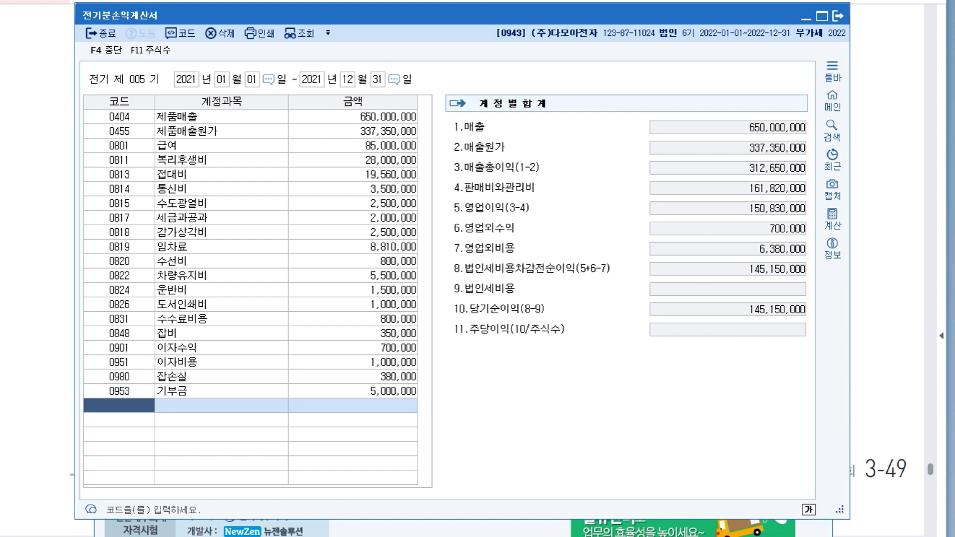
click(352, 391)
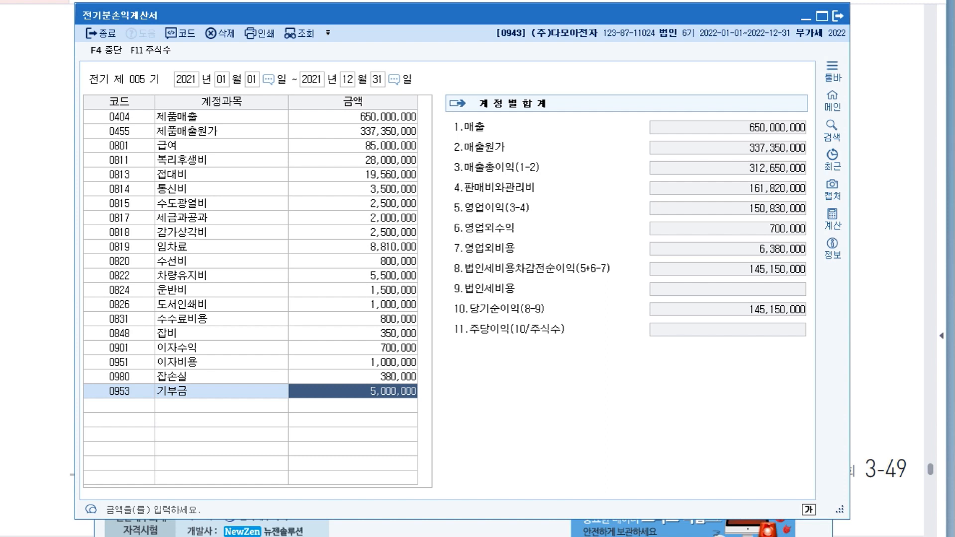
Open 전기분잉여금처분계산서 and load the 당기순이익 from the 전기분손익계산서 into it.
key(Escape)
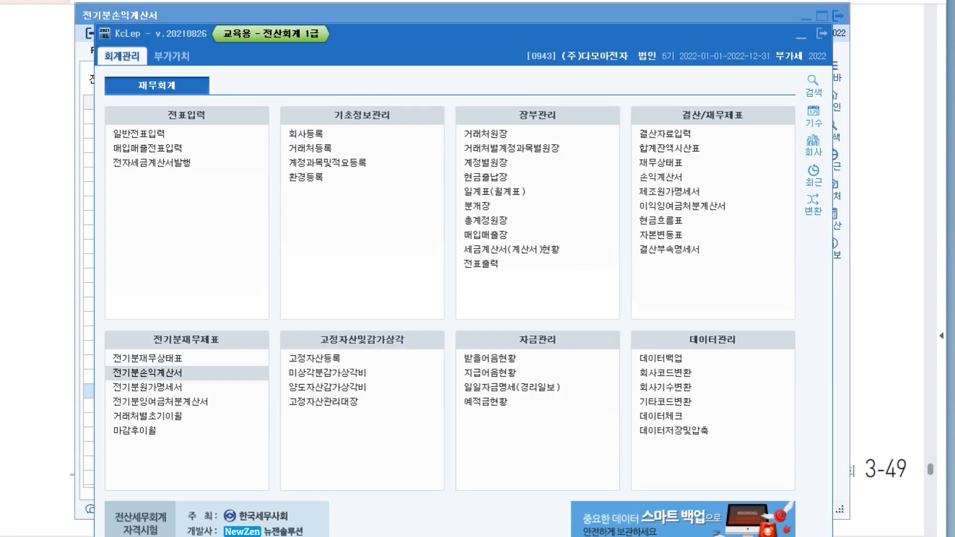
drag(463, 33, 442, 19)
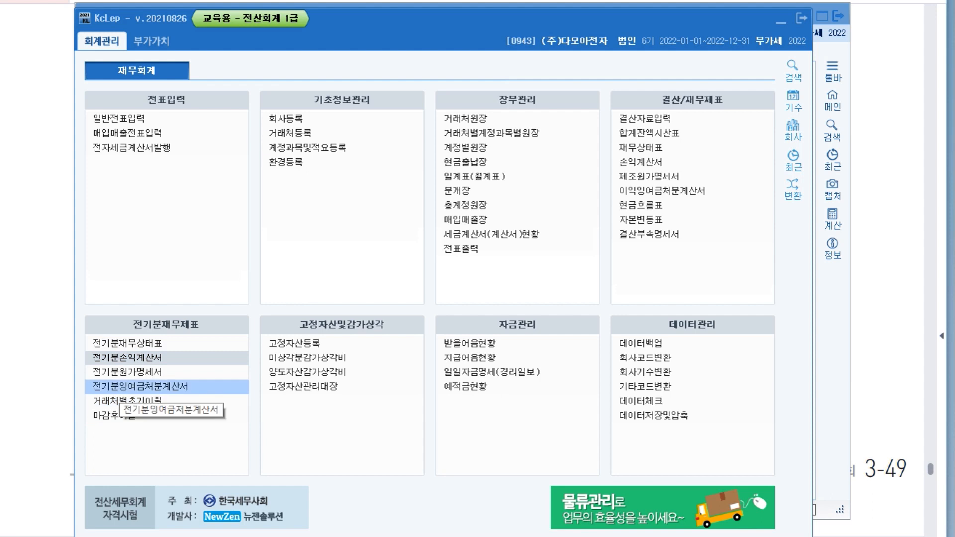
click(140, 387)
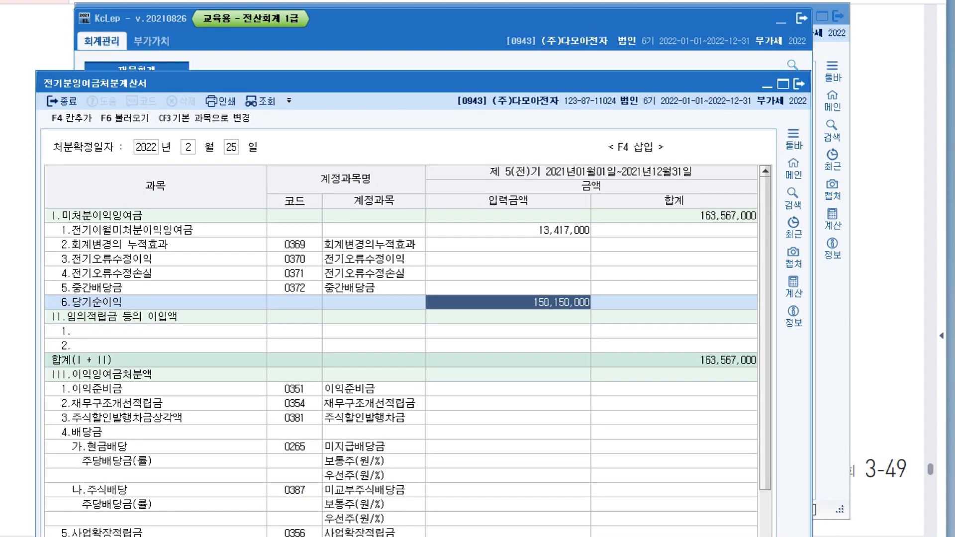
click(781, 21)
drag(646, 83, 483, 23)
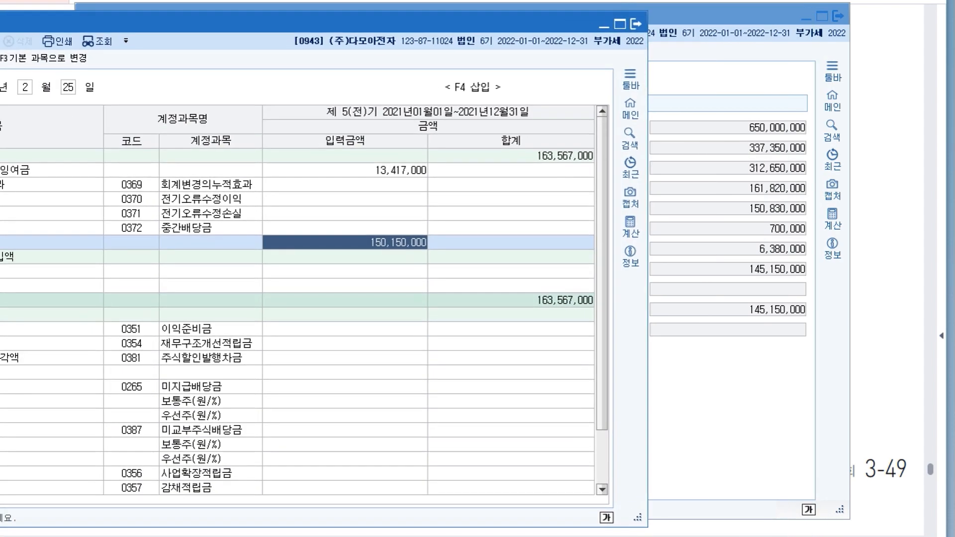
drag(483, 23, 645, 21)
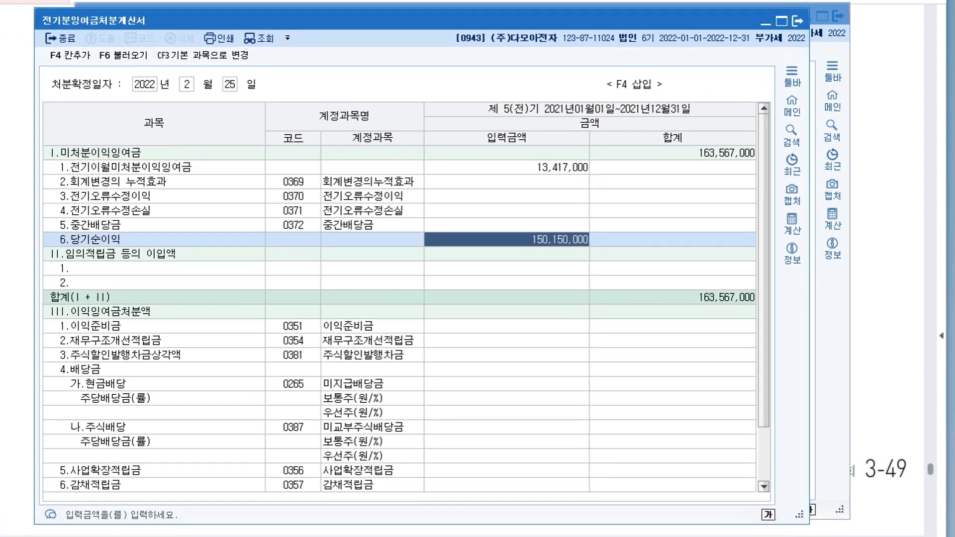
click(123, 55)
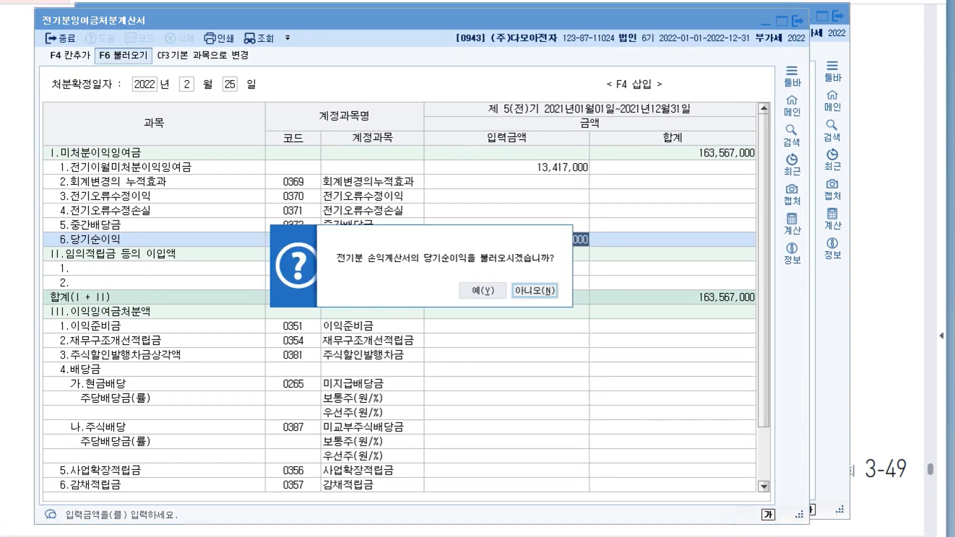
click(482, 291)
click(560, 239)
Check the 당기순이익 row and the 미처분이익잉여금 total in 전기분잉여금처분계산서.
drag(562, 20, 600, 20)
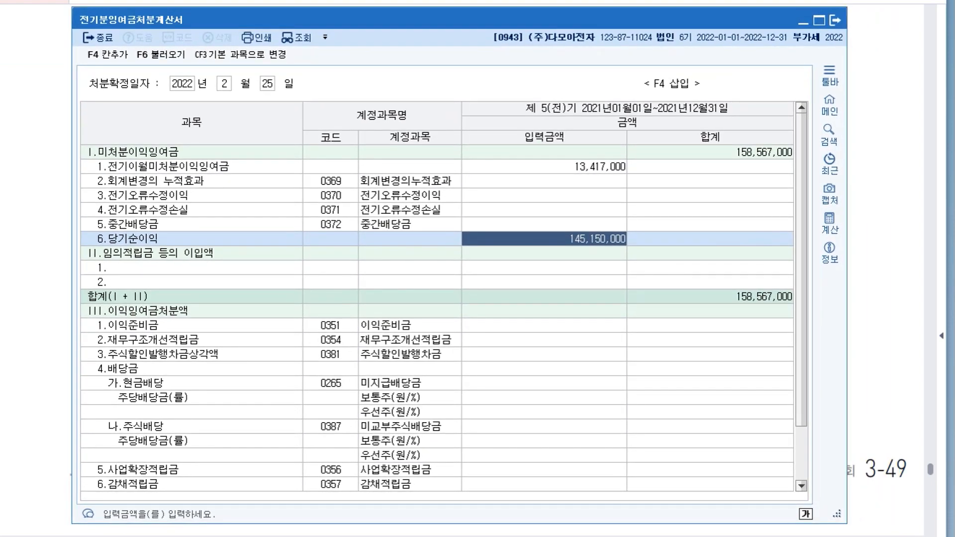
drag(599, 20, 606, 22)
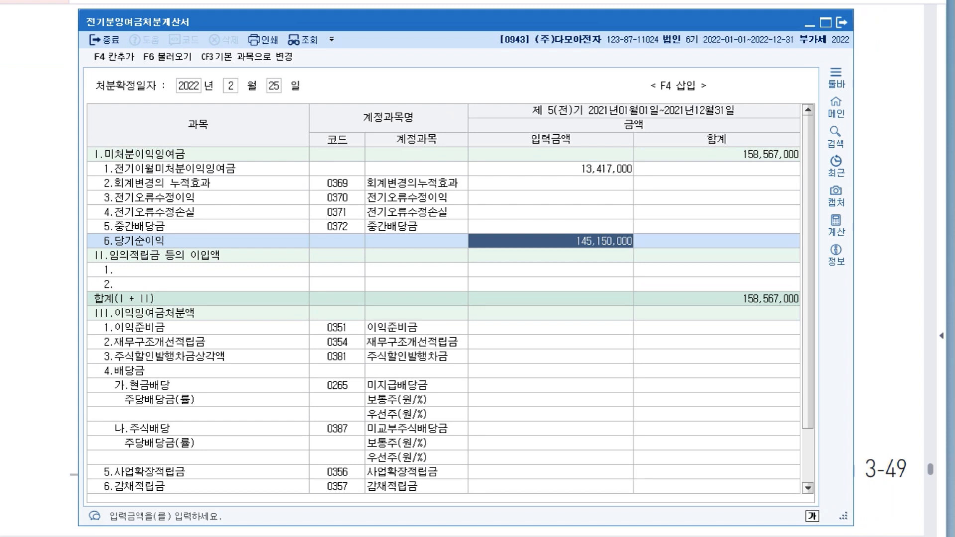
click(550, 154)
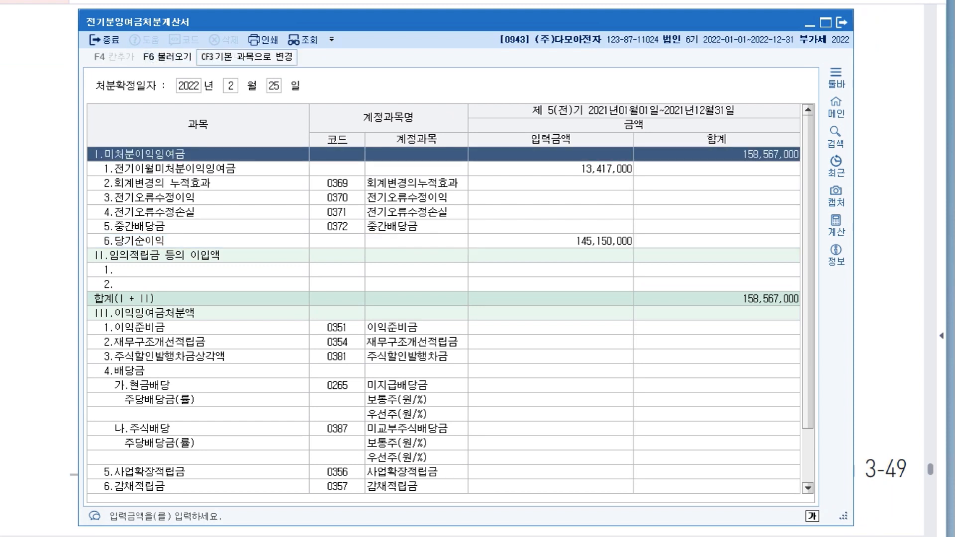
click(550, 241)
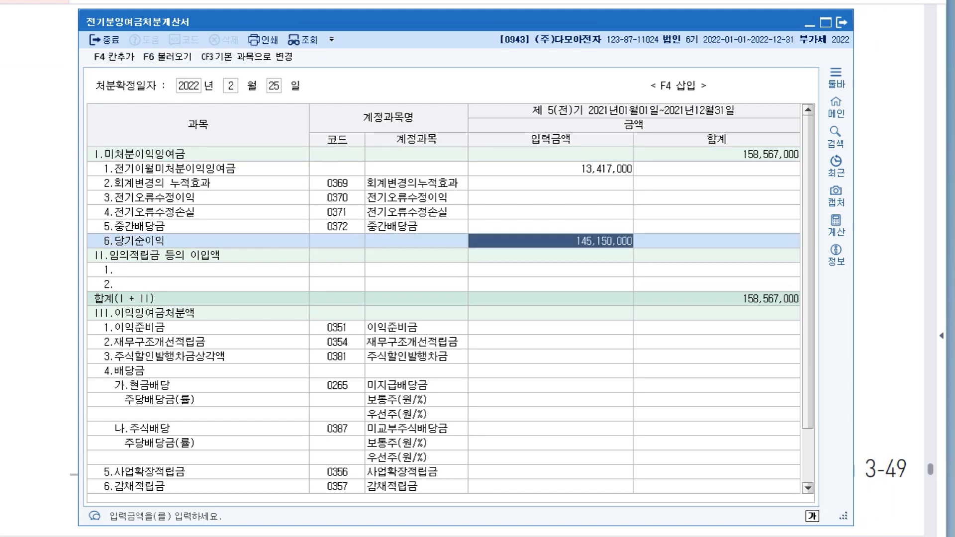
click(551, 154)
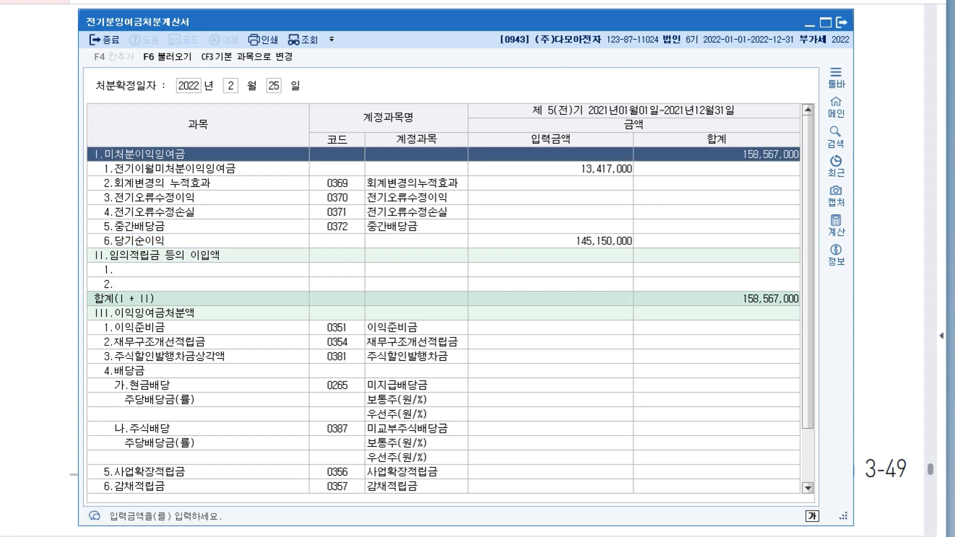
drag(448, 20, 466, 24)
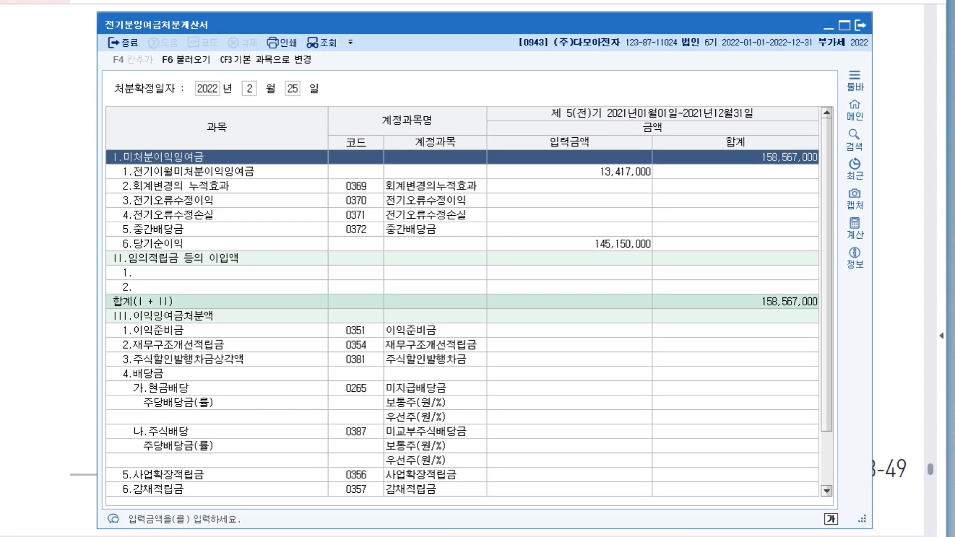
Open 전기분재무상태표, select the 이월이익잉여금 amount and place the window so the 미처분이익잉여금 total stays readable above it.
click(855, 110)
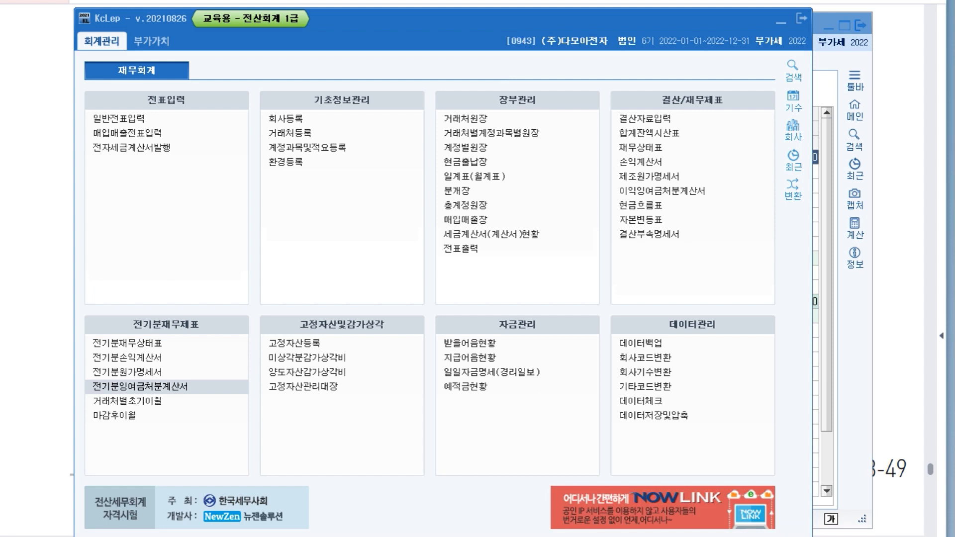
click(126, 343)
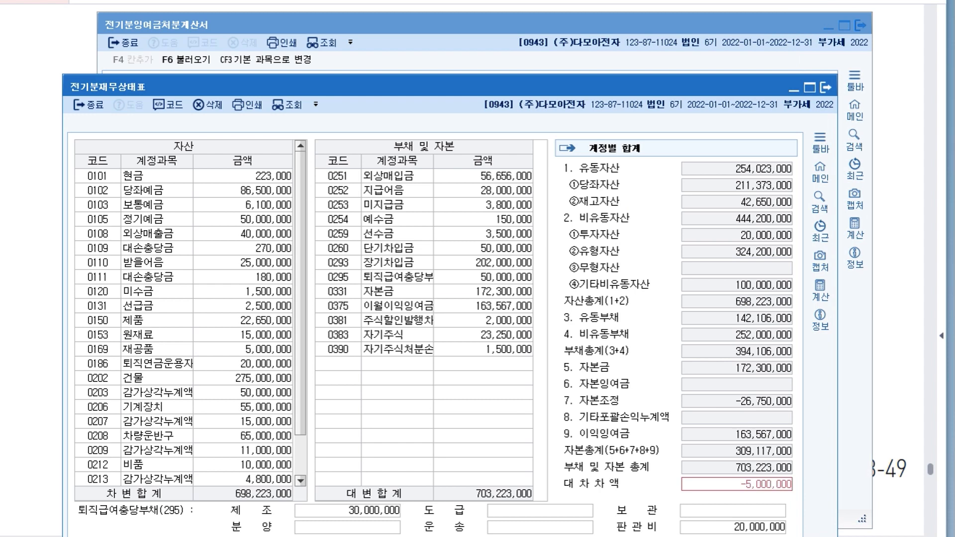
click(483, 306)
drag(422, 87, 417, 178)
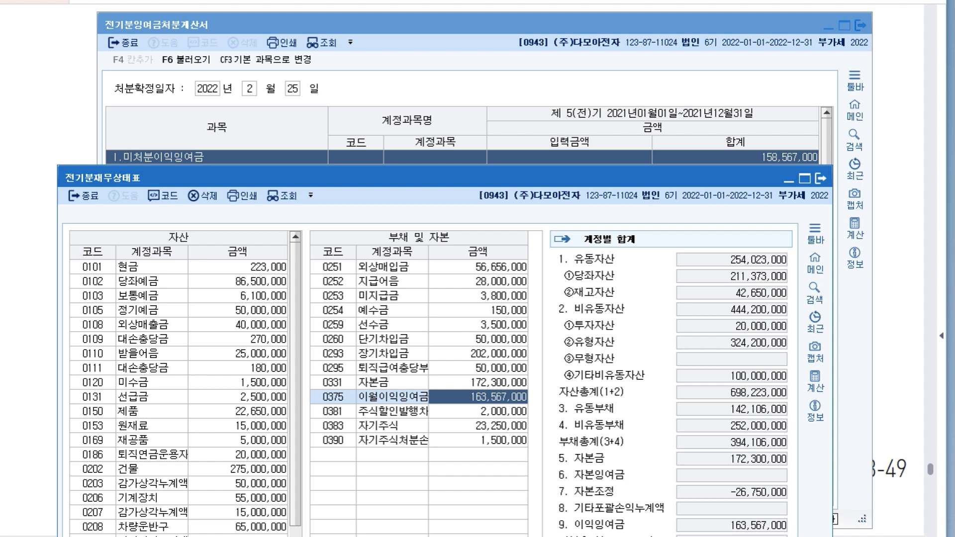
drag(398, 177, 398, 186)
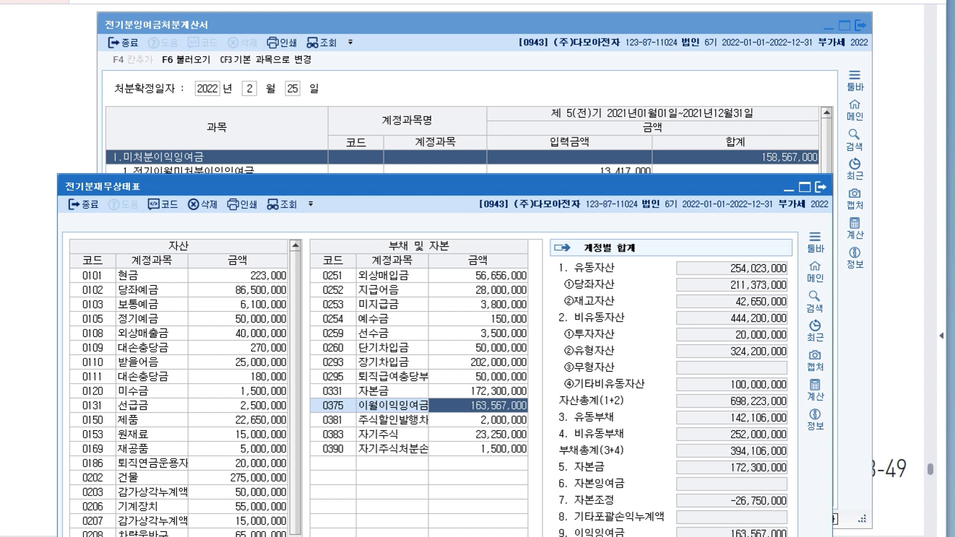
drag(398, 186, 374, 46)
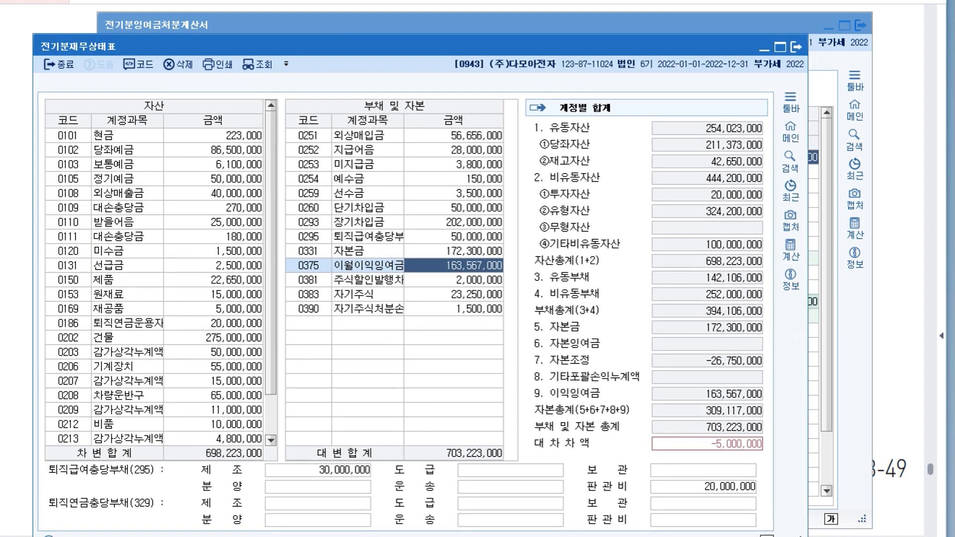
drag(374, 46, 418, 181)
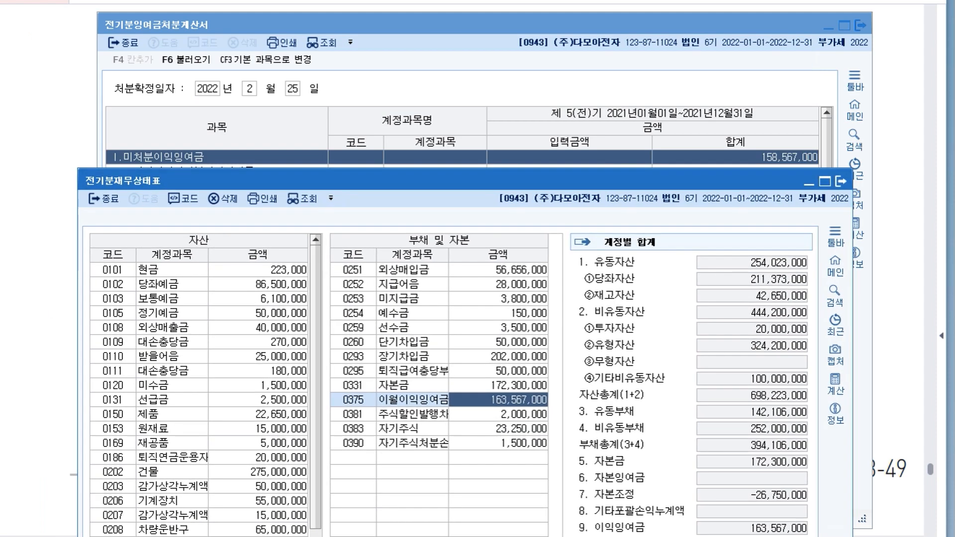
Set 이월이익잉여금 in 전기분재무상태표 to 158,567,000, and close the 전기분재무상태표 and 전기분잉여금처분계산서 windows.
text(158)
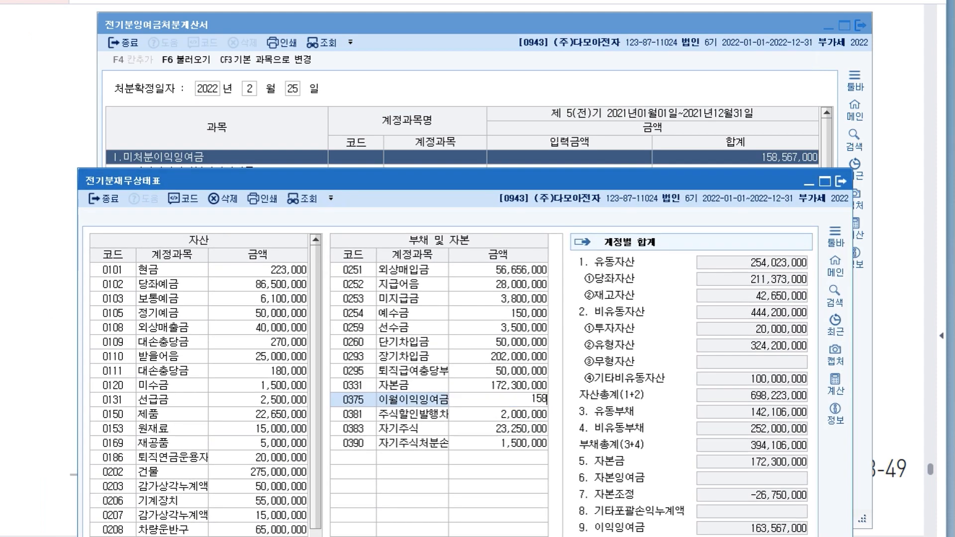
text(7000)
key(Return)
drag(398, 181, 404, 40)
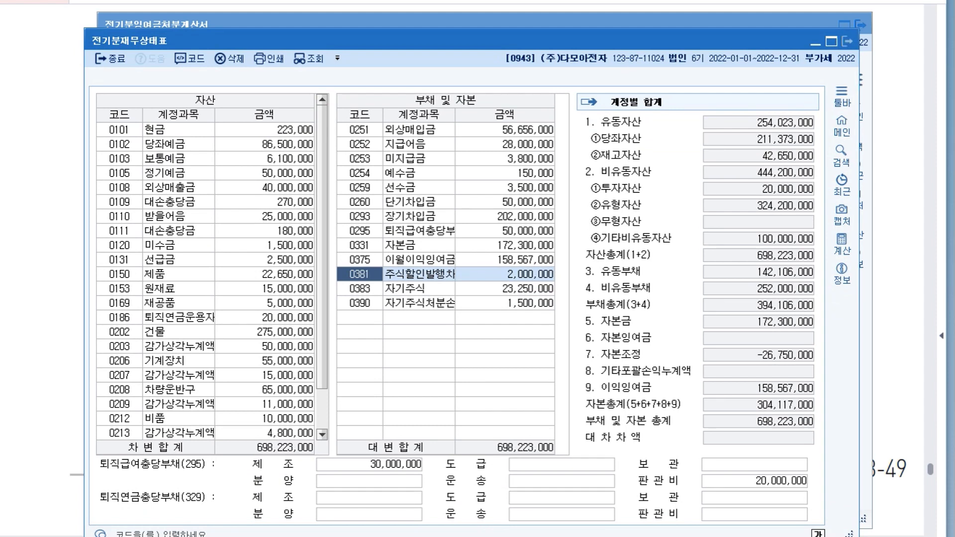
click(847, 41)
click(860, 24)
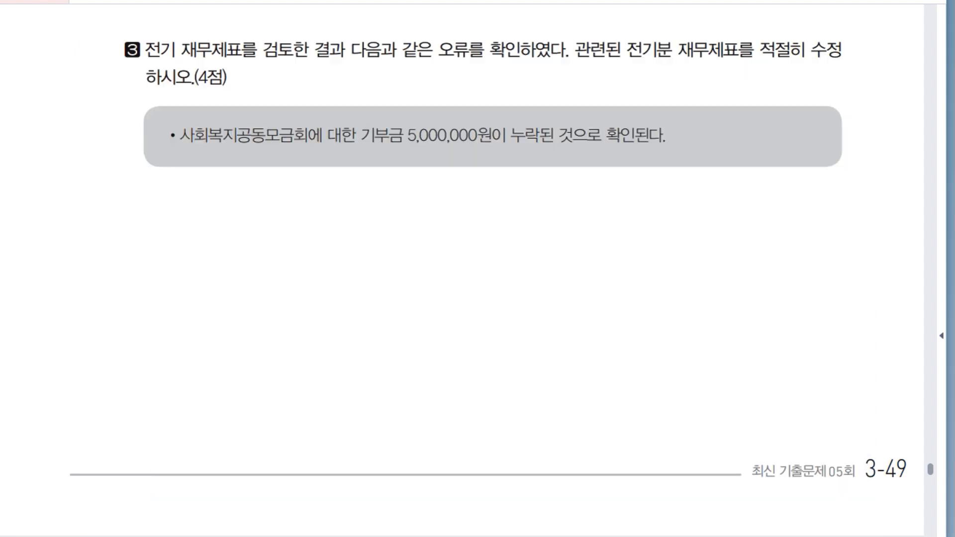
Read the entry instructions and first transactions of question 02 on 일반전표입력.
scroll(477, 268, down, 10)
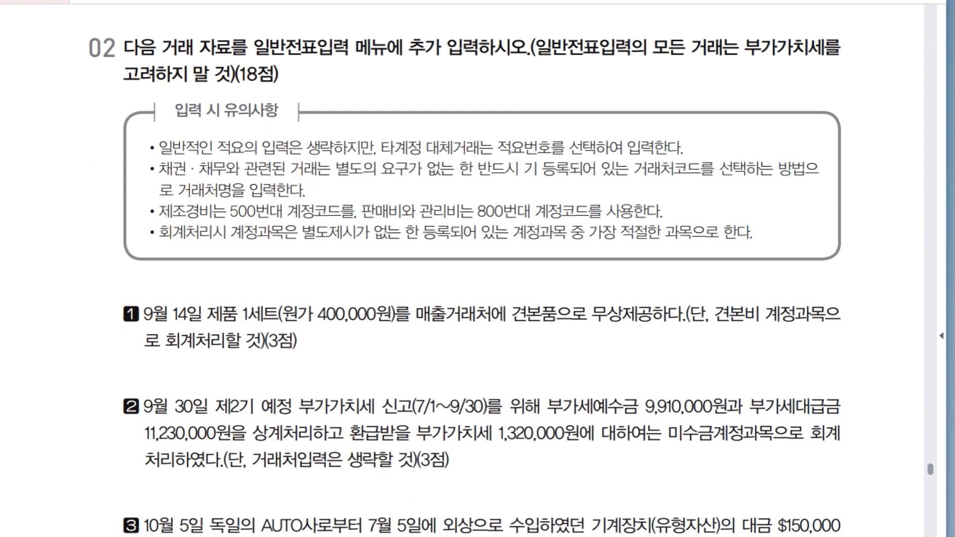
scroll(478, 269, down, 1)
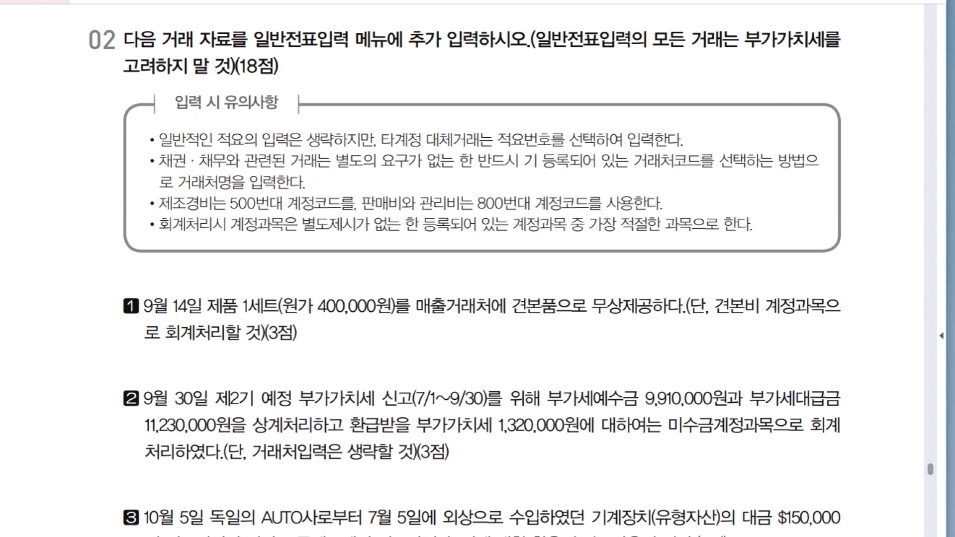
Read transaction 1 and set the 일반전표입력 voucher date to September 14.
scroll(478, 269, down, 5)
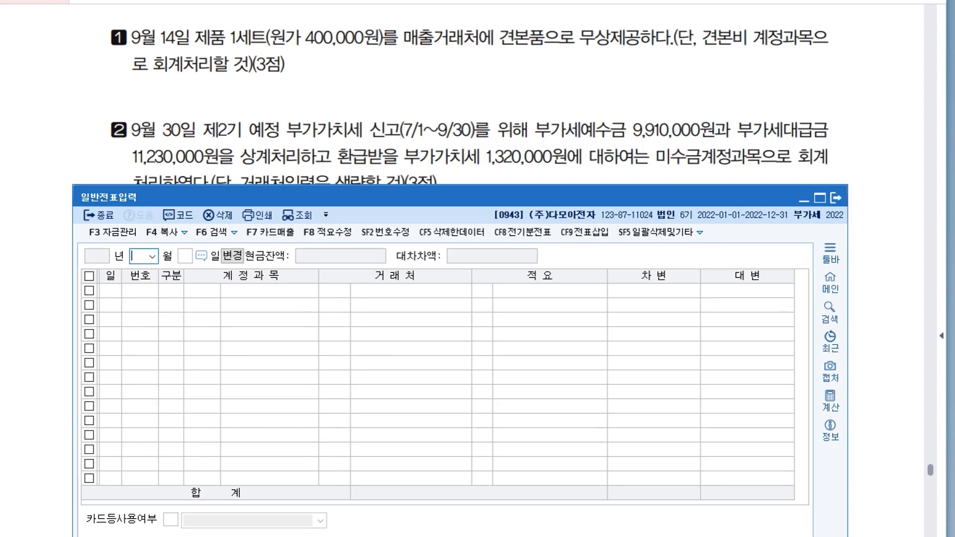
text(9)
key(Return)
text(14)
key(Return)
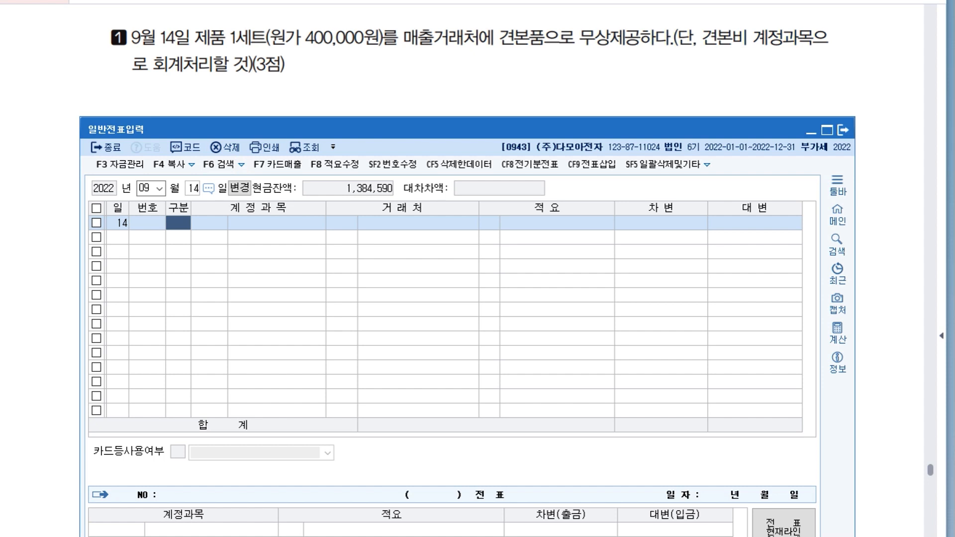
Enter a debit line of 400,000 to 0842 견본비 with no 거래처 on the September 14 voucher.
text(3)
key(Return)
text(견본)
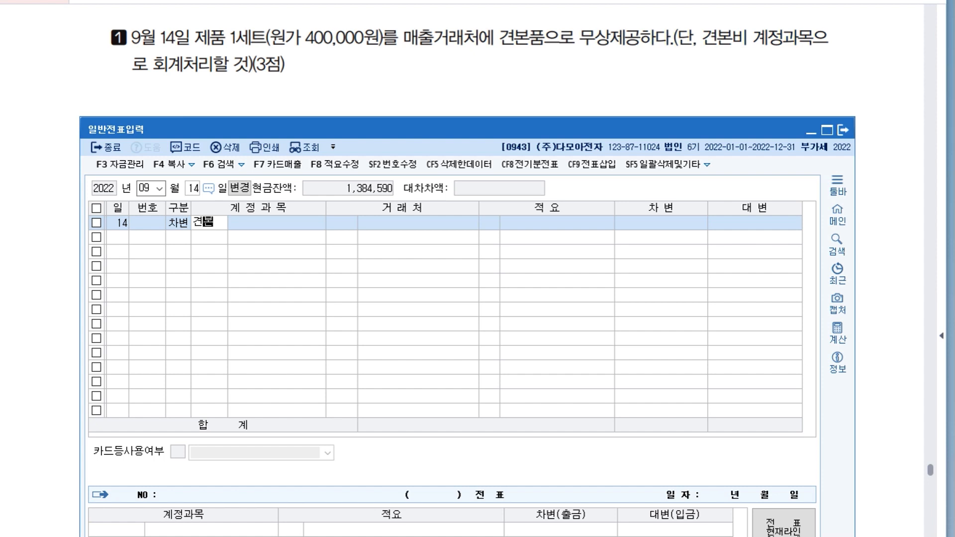
key(Return)
key(Return)
key(Return)
key(Return)
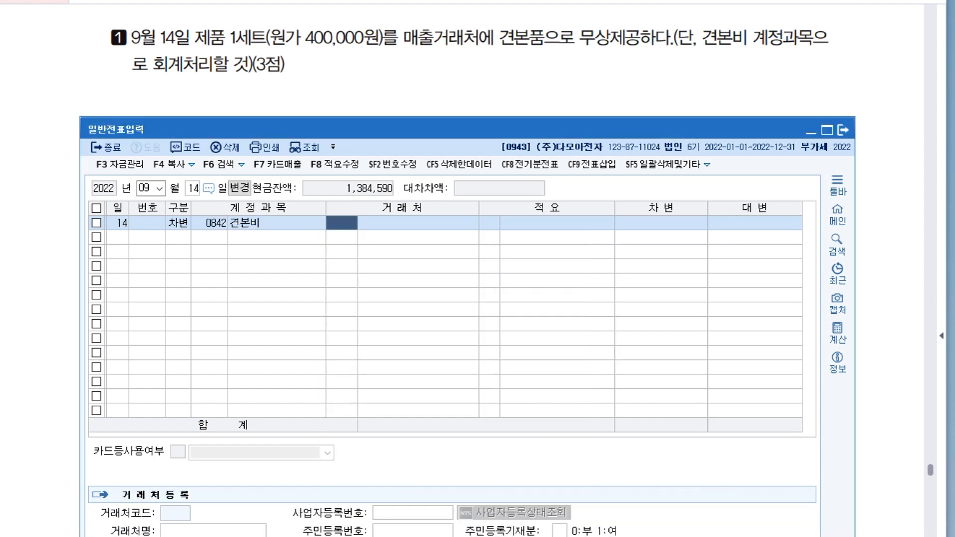
text(400000)
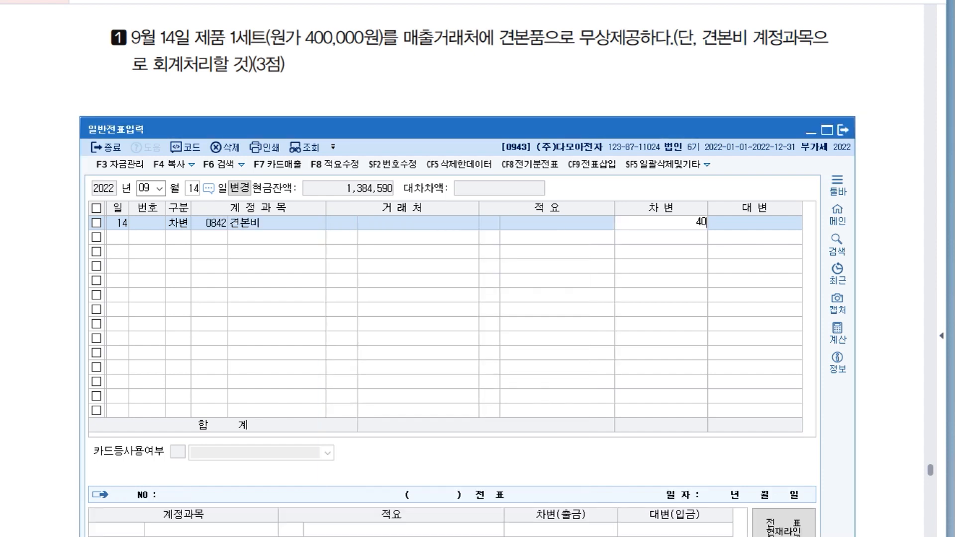
key(Return)
Add the balancing credit line of 400,000 to account 0150 제품.
text(4)
key(Return)
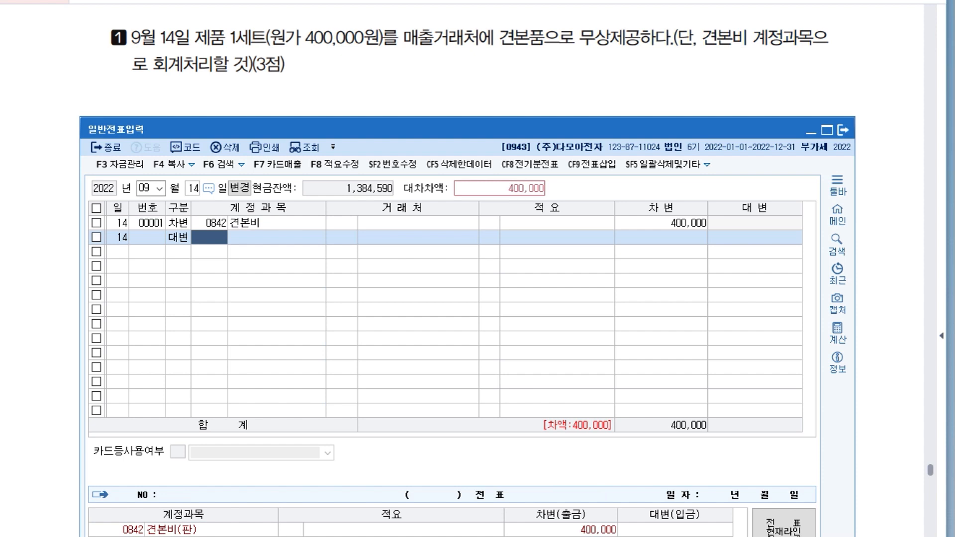
text(150)
key(Return)
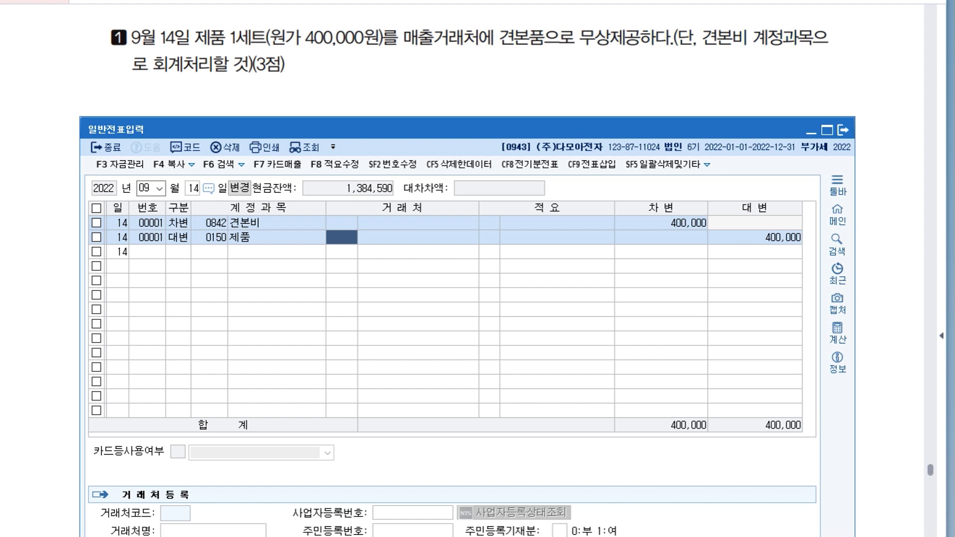
Assign 적요 number 8, 타계정으로 대체액, to the 제품 line and change the voucher day to 30.
key(Return)
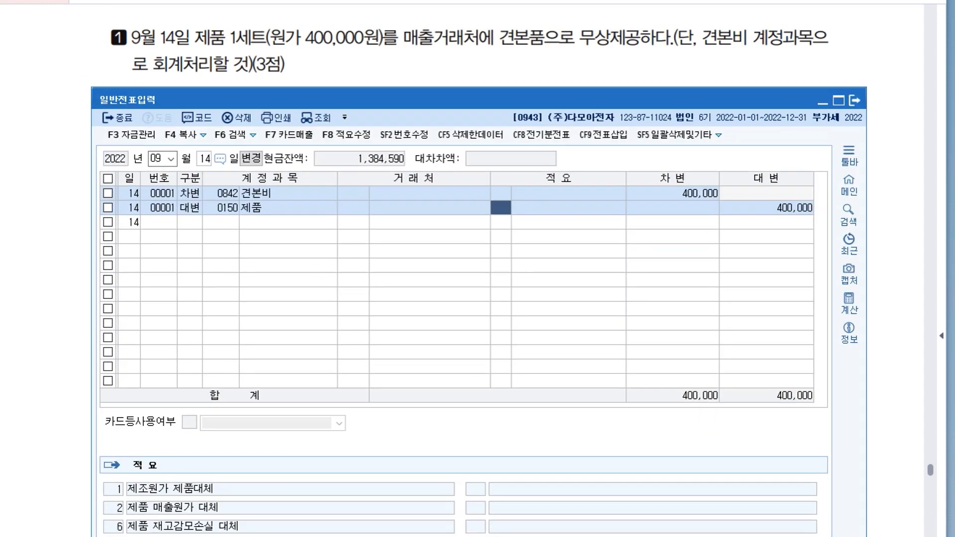
text(8)
key(Return)
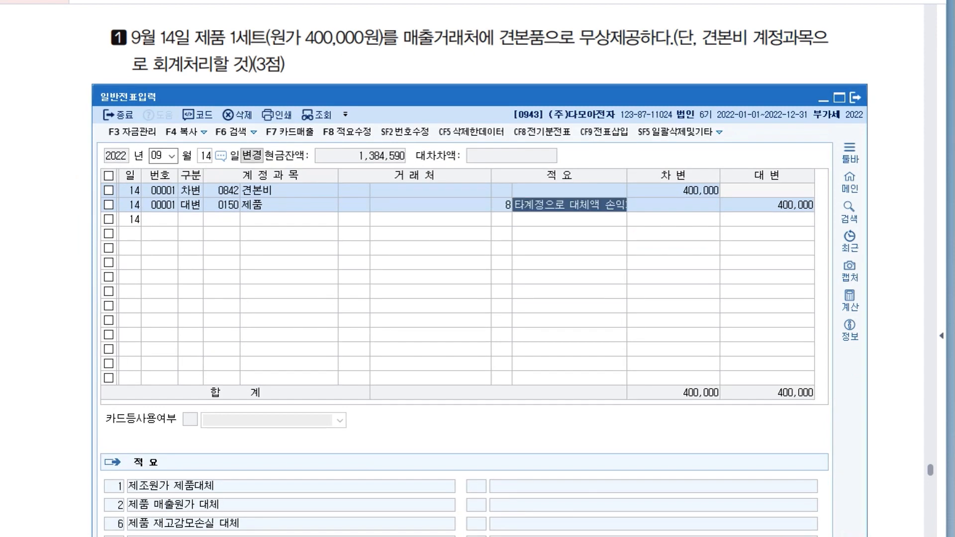
key(Return)
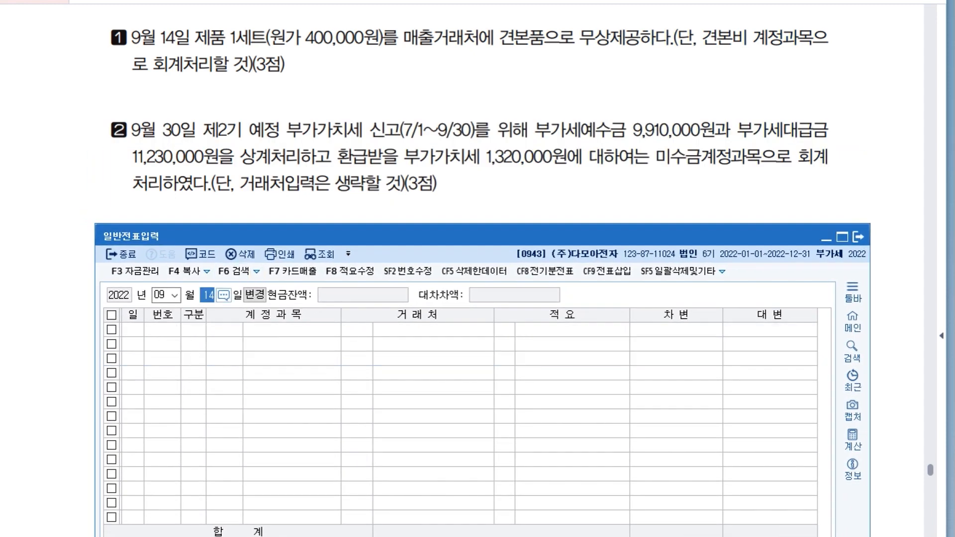
text(30)
key(Return)
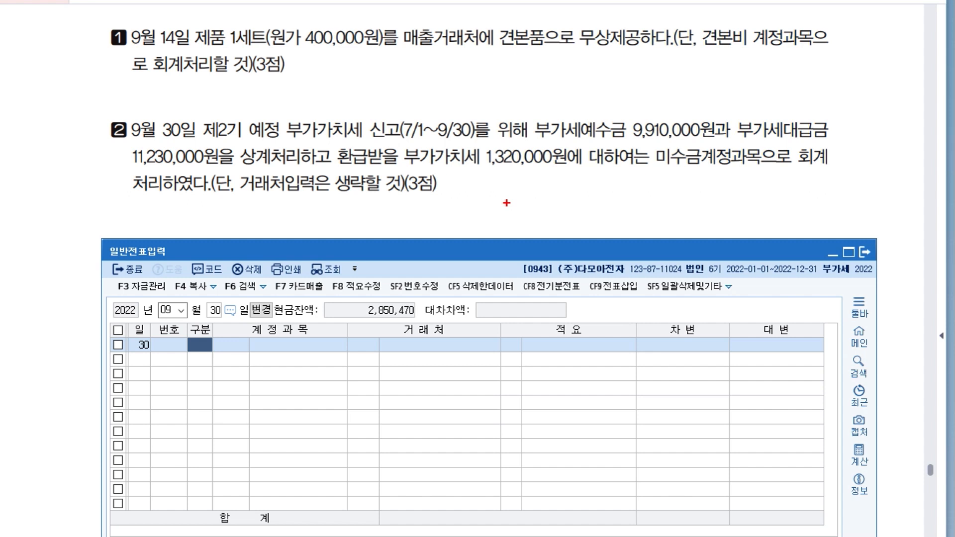
Handwrite a draft entry below transaction 2 with 부가세예수금 9,910,000 and 미수금 against 부가세대급금 11,230,000, and clear the marks.
drag(463, 199, 448, 236)
drag(244, 202, 245, 209)
mouse_move(249, 201)
mouse_down()
mouse_move(248, 221)
mouse_move(282, 223)
mouse_up()
drag(285, 215, 294, 218)
mouse_move(299, 203)
mouse_down()
mouse_move(299, 221)
mouse_move(302, 212)
mouse_up()
drag(306, 207, 311, 211)
mouse_move(302, 214)
mouse_down()
mouse_move(313, 212)
mouse_move(308, 222)
mouse_up()
drag(313, 203, 324, 209)
drag(311, 213, 326, 213)
drag(317, 217, 325, 224)
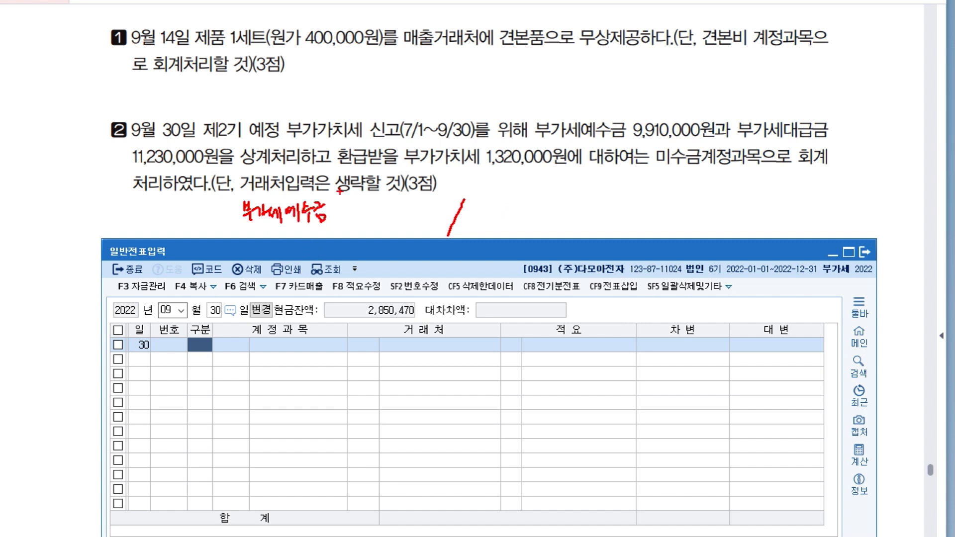
drag(340, 212, 341, 225)
mouse_move(345, 219)
mouse_down()
mouse_move(366, 225)
mouse_move(374, 212)
mouse_up()
drag(378, 219, 377, 224)
drag(382, 215, 390, 214)
mouse_move(387, 210)
mouse_down()
mouse_move(386, 219)
mouse_move(400, 217)
mouse_up()
click(404, 217)
mouse_move(503, 206)
mouse_down()
mouse_move(509, 223)
mouse_move(551, 225)
mouse_move(570, 207)
mouse_move(585, 229)
mouse_move(705, 214)
mouse_up()
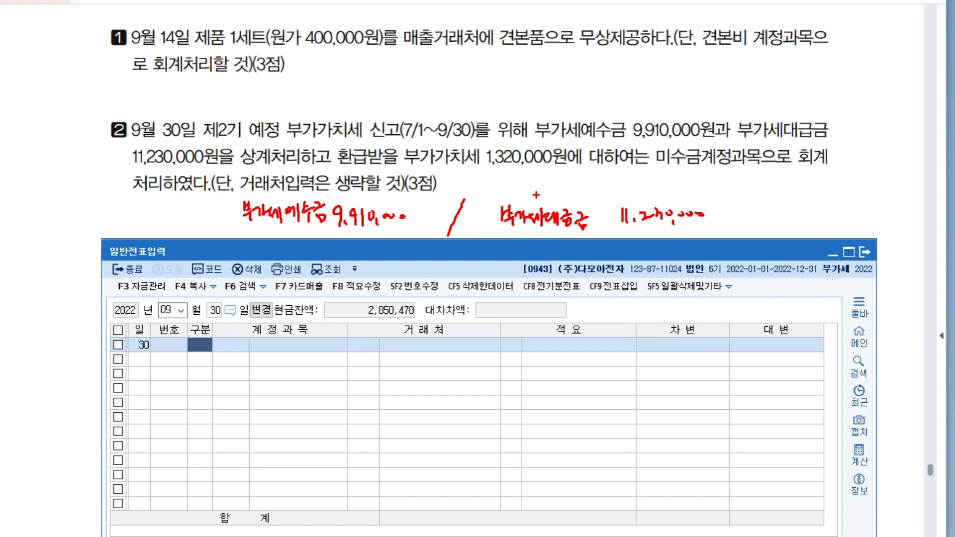
drag(247, 233, 255, 243)
mouse_move(261, 229)
mouse_down()
mouse_move(261, 248)
mouse_move(264, 239)
mouse_up()
drag(267, 235, 272, 248)
drag(276, 231, 288, 235)
mouse_move(276, 239)
mouse_down()
mouse_move(291, 239)
mouse_move(288, 248)
mouse_up()
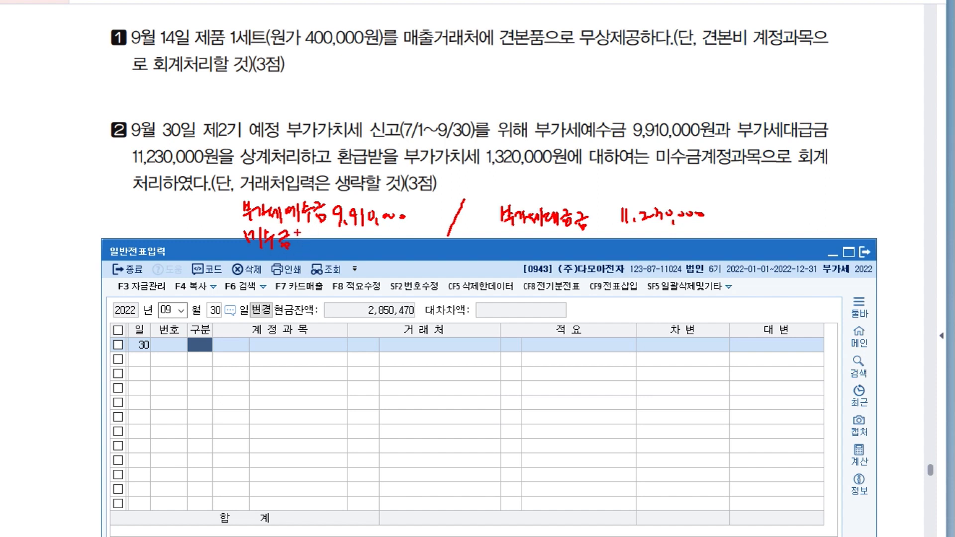
mouse_move(339, 238)
mouse_down()
mouse_move(340, 249)
mouse_move(381, 241)
mouse_up()
drag(384, 244, 382, 248)
drag(391, 237, 390, 244)
key(Escape)
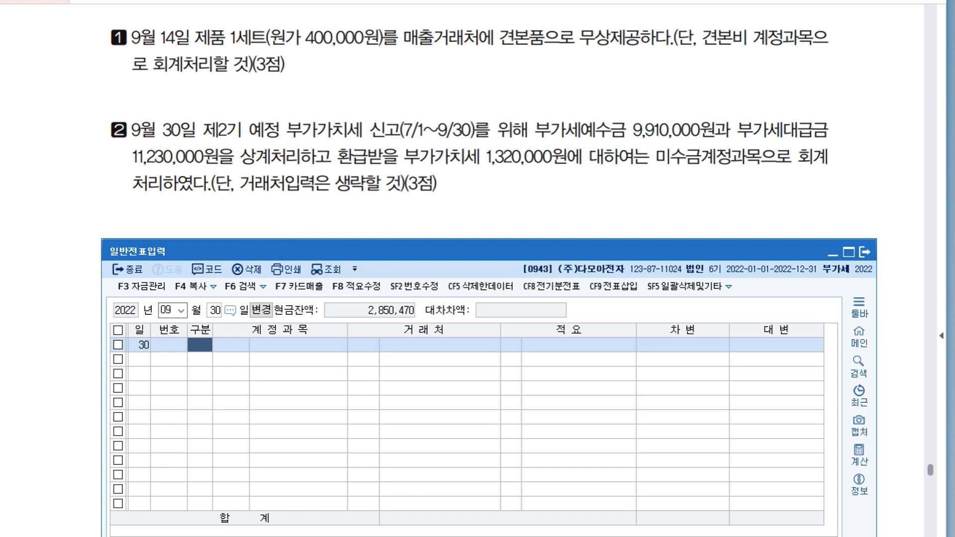
Enter a debit line of 9,910,000 to 0255 부가세예수금 on the September 30 voucher.
text(3)
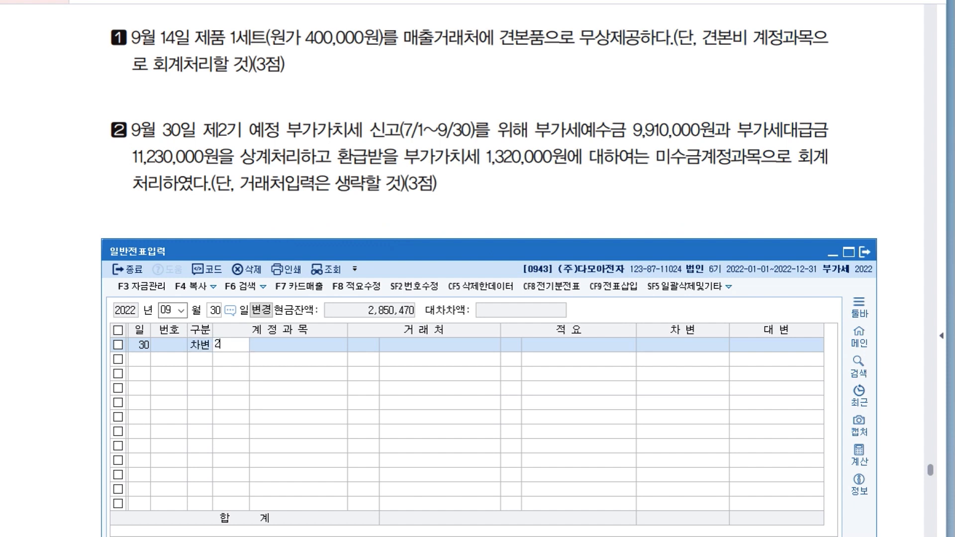
text(255)
key(Return)
key(Return)
key(Return)
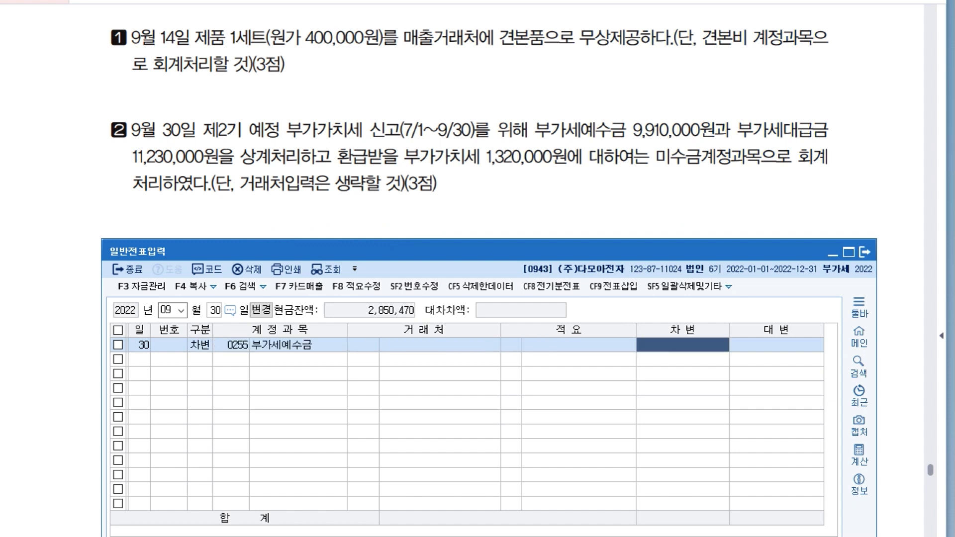
text(9,910,000)
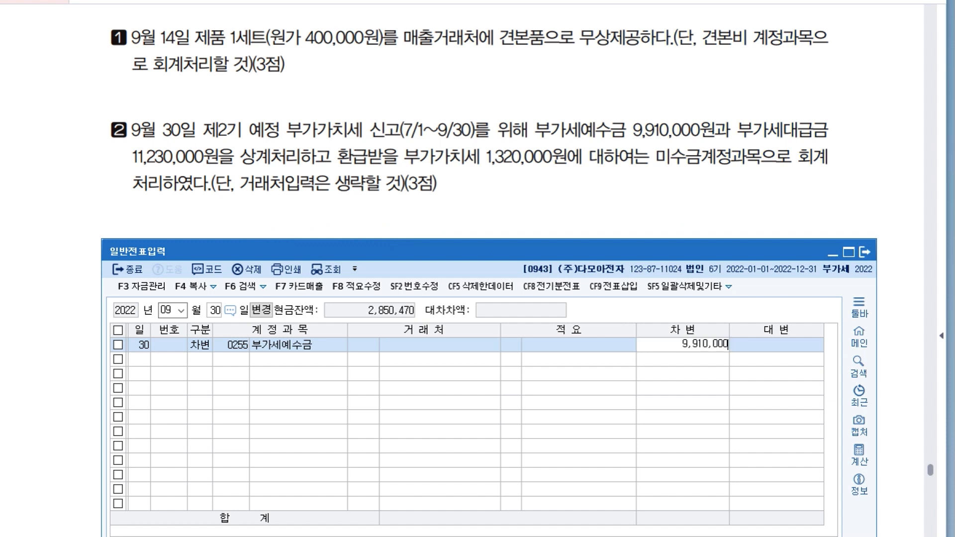
key(Return)
Add a debit line of 1,320,000 to 0120 미수금 without a 거래처.
text(3120)
key(Return)
key(Return)
key(Return)
key(Return)
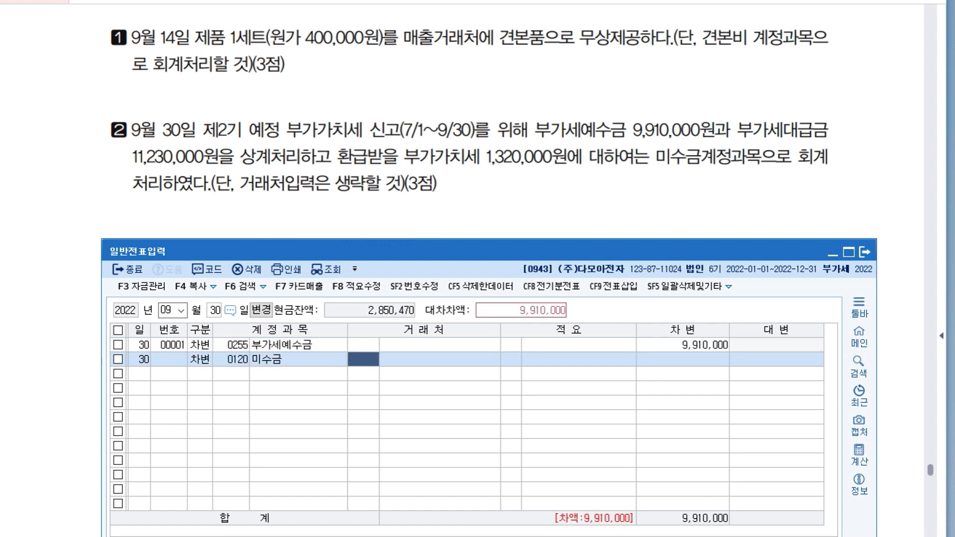
text(1320000)
key(Return)
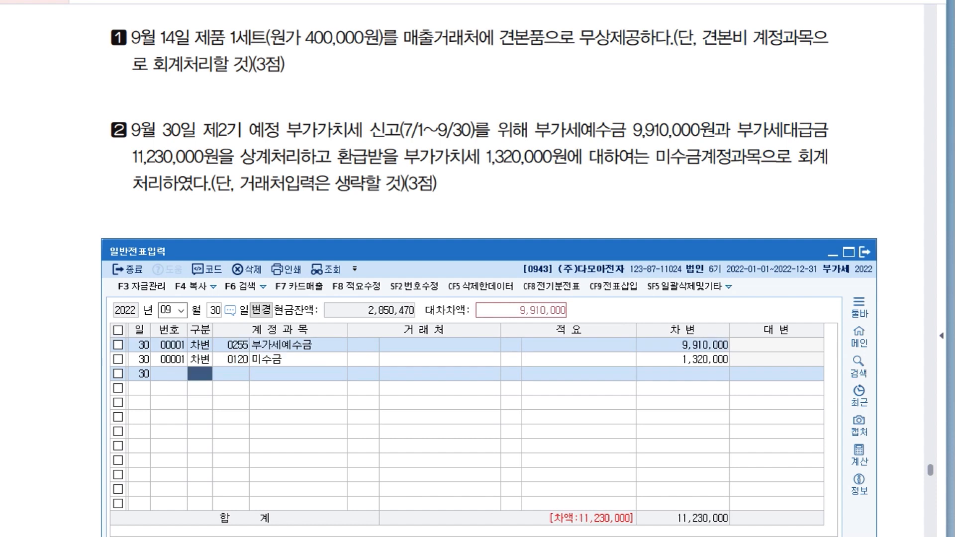
Add the balancing credit line of 11,230,000 to 0135 부가세대급금 and finish the September 30 voucher.
text(4135)
key(Return)
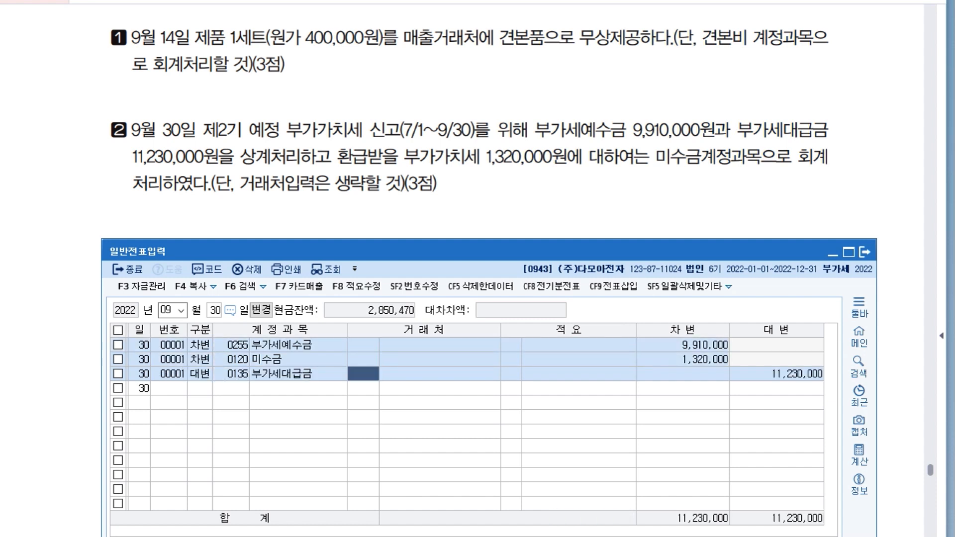
key(Return)
key(Return)
key(Return)
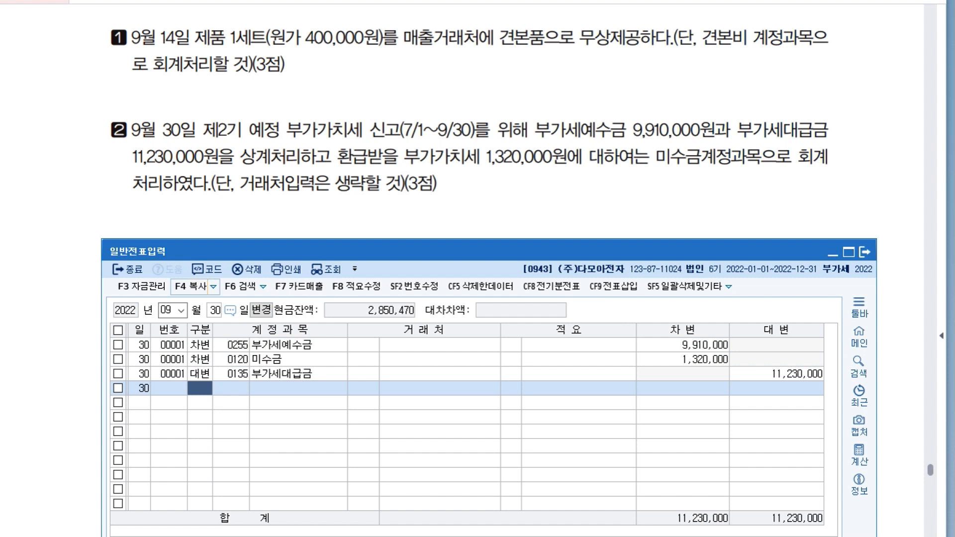
Bring up transaction 3 in the question document and set the 일반전표입력 voucher date to October 5.
click(199, 213)
scroll(199, 214, down, 5)
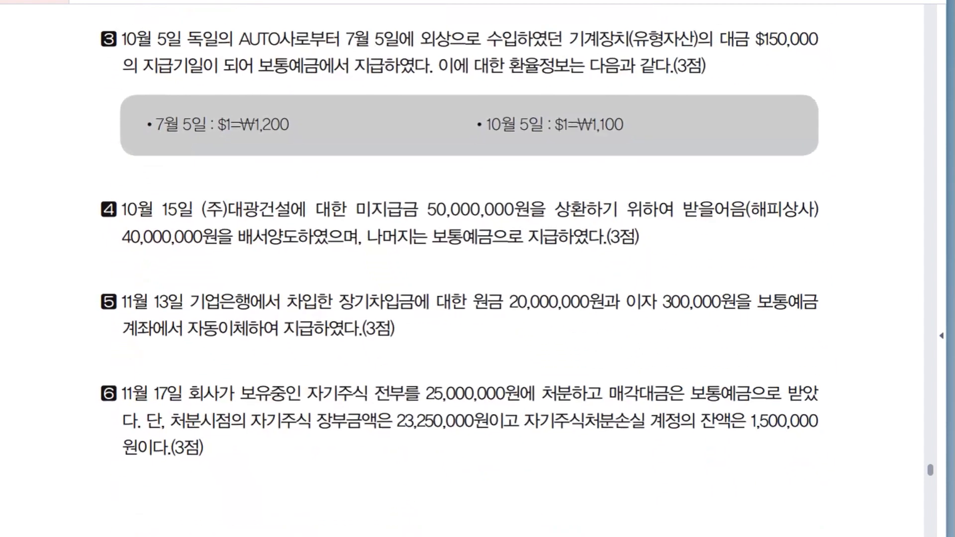
key(alt+Tab)
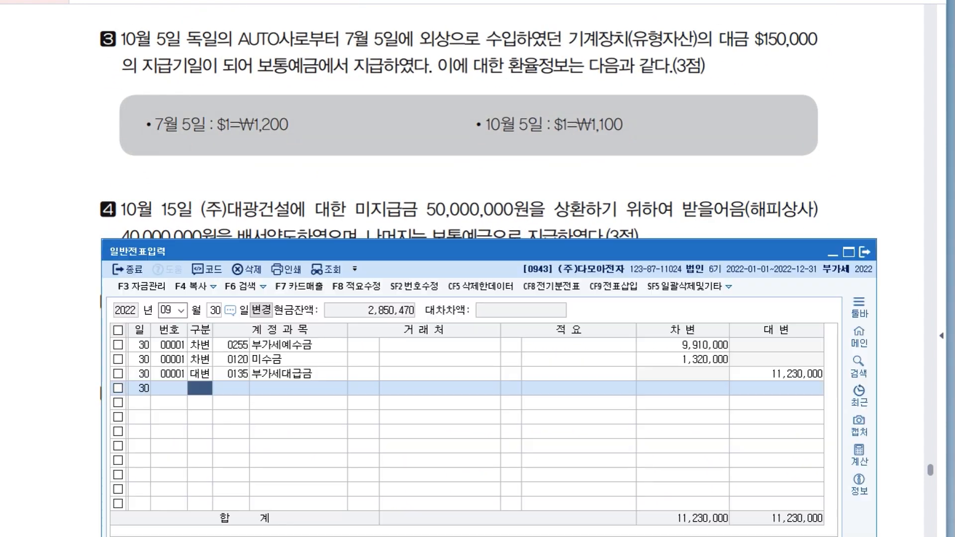
click(167, 310)
text(10)
key(Return)
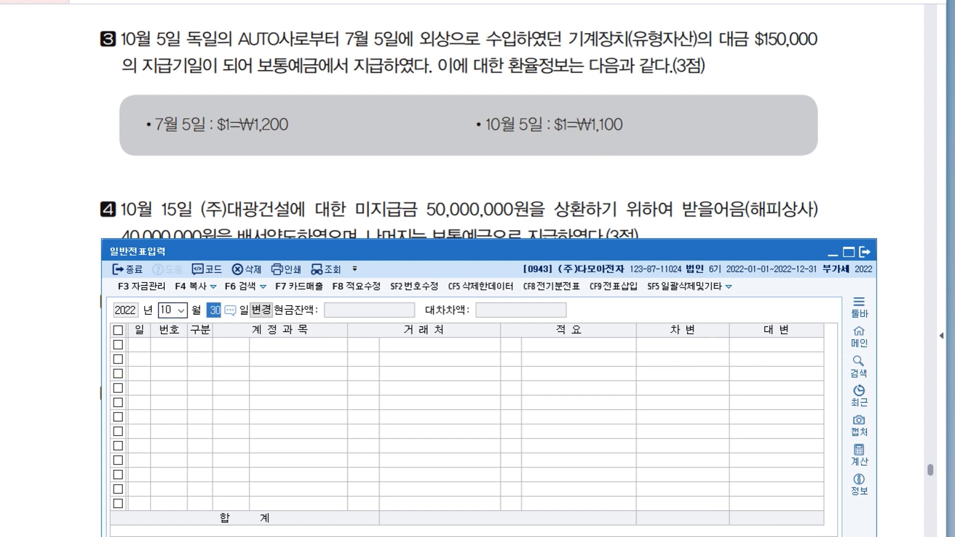
text(5)
key(Return)
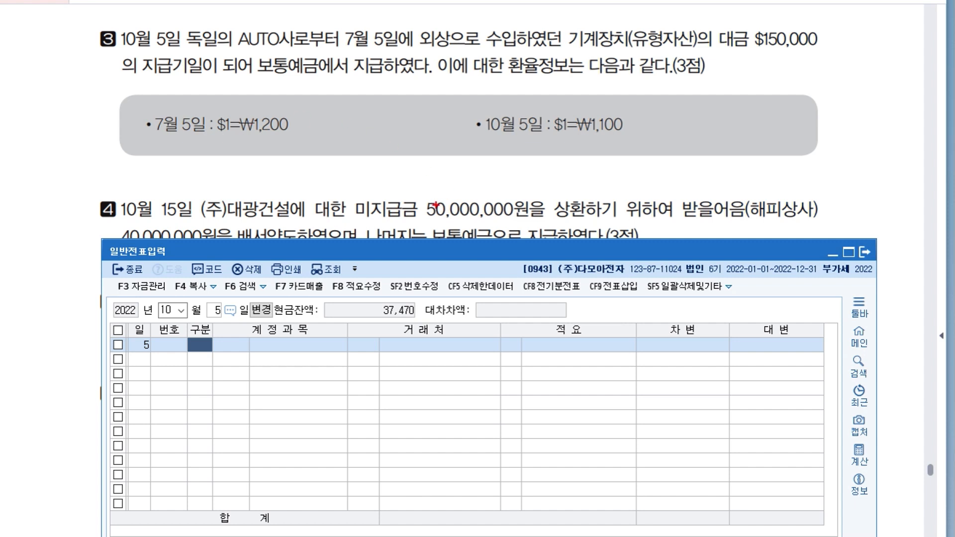
Handwrite 미지급금 over transaction 3's text, and draft an entry with 미지급금 on the debit side and 보통예금 on the credit side.
drag(424, 147, 402, 186)
drag(463, 20, 474, 32)
mouse_move(478, 21)
mouse_down()
mouse_move(479, 37)
mouse_move(491, 36)
mouse_up()
drag(493, 18, 498, 34)
mouse_move(503, 27)
mouse_down()
mouse_move(502, 38)
mouse_move(511, 31)
mouse_up()
drag(503, 29, 515, 35)
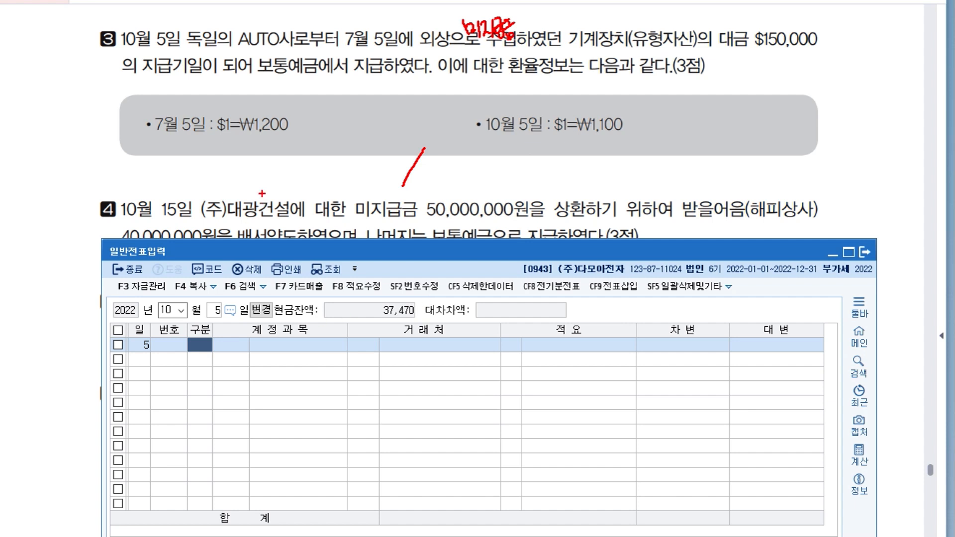
mouse_move(167, 158)
mouse_down()
mouse_move(171, 171)
mouse_move(178, 164)
mouse_up()
mouse_move(182, 155)
mouse_down()
mouse_move(182, 183)
mouse_move(189, 167)
mouse_up()
drag(192, 160, 199, 174)
drag(204, 153, 216, 168)
drag(215, 153, 226, 165)
mouse_move(215, 166)
mouse_down()
mouse_move(226, 174)
mouse_move(221, 158)
mouse_up()
drag(216, 165, 223, 171)
drag(449, 152, 456, 164)
drag(450, 158, 452, 173)
drag(451, 173, 470, 165)
mouse_move(464, 157)
mouse_down()
mouse_move(473, 174)
mouse_move(485, 160)
mouse_up()
drag(481, 154, 483, 169)
mouse_move(486, 153)
mouse_down()
mouse_move(488, 177)
mouse_move(502, 158)
mouse_up()
drag(501, 156, 498, 177)
Write the draft amounts by hand as $150,000 × 1,200 for 미지급금 and $150,000 × 1,100 for 보통예금.
mouse_move(249, 160)
mouse_down()
mouse_move(268, 151)
mouse_move(255, 170)
mouse_move(270, 167)
mouse_up()
drag(282, 144, 282, 165)
mouse_move(294, 146)
mouse_down()
mouse_move(290, 158)
mouse_move(302, 155)
mouse_up()
drag(308, 152, 310, 170)
drag(316, 155, 325, 160)
drag(327, 156, 330, 161)
drag(342, 158, 348, 161)
mouse_move(554, 150)
mouse_down()
mouse_move(544, 160)
mouse_move(550, 172)
mouse_move(570, 164)
mouse_up()
mouse_move(589, 153)
mouse_down()
mouse_move(593, 168)
mouse_move(605, 159)
mouse_up()
drag(608, 156, 622, 158)
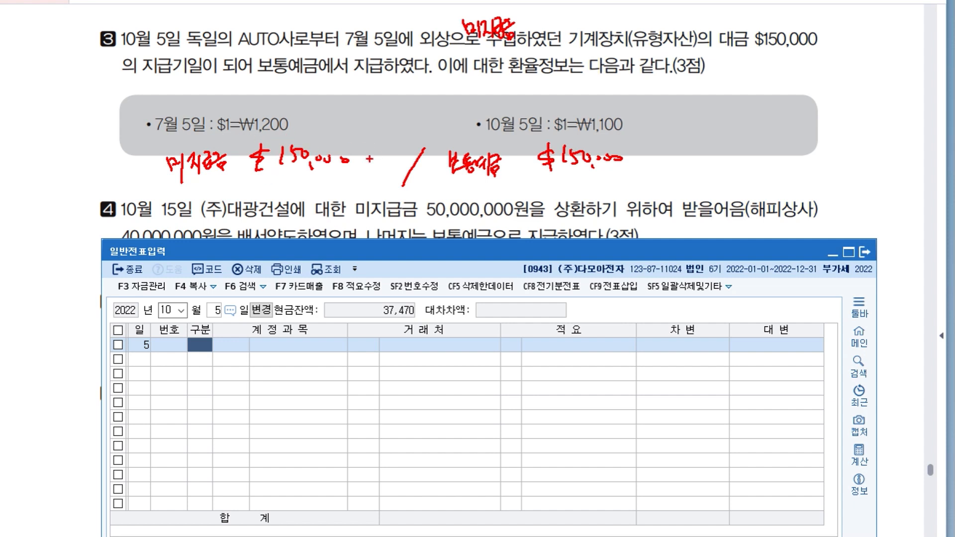
mouse_move(361, 152)
mouse_down()
mouse_move(370, 164)
mouse_move(361, 164)
mouse_up()
drag(376, 150, 379, 167)
mouse_move(383, 153)
mouse_down()
mouse_move(388, 163)
mouse_move(412, 155)
mouse_up()
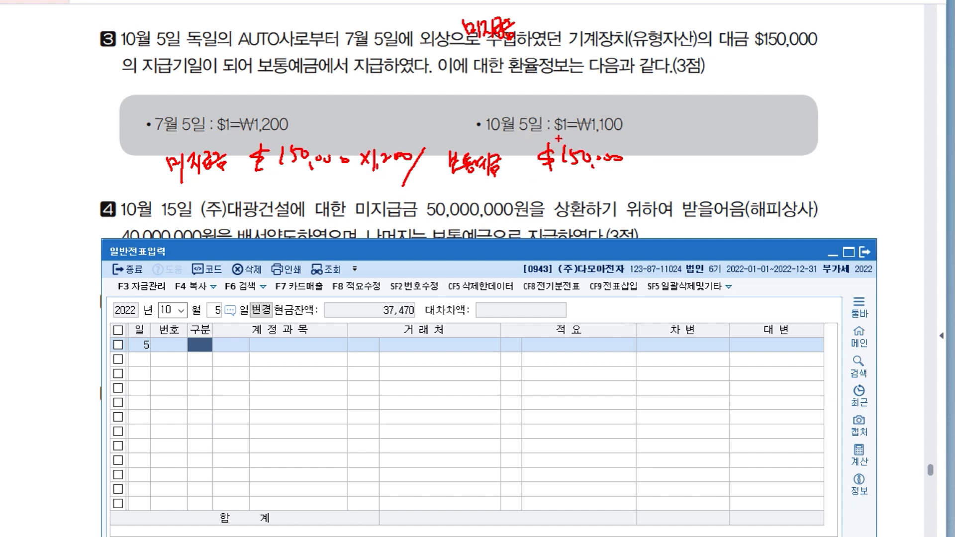
mouse_move(635, 152)
mouse_down()
mouse_move(647, 168)
mouse_move(635, 168)
mouse_move(668, 173)
mouse_up()
mouse_move(675, 152)
mouse_down()
mouse_move(675, 174)
mouse_move(708, 158)
mouse_up()
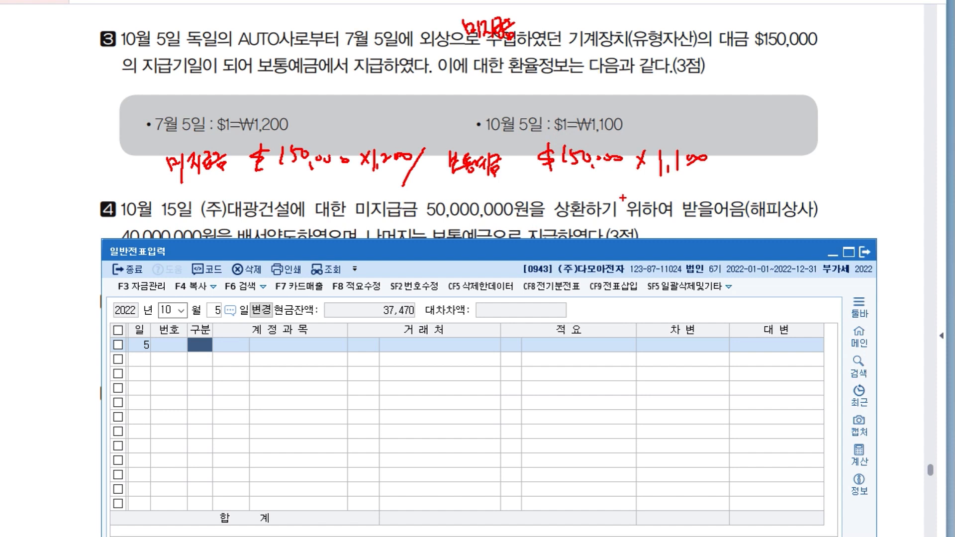
Mark the exchange rate change with an arrow, add 외환차익 to the credit side, and write the amounts 180,000,000, 165,000,000 and 15,000,000.
drag(357, 100, 526, 114)
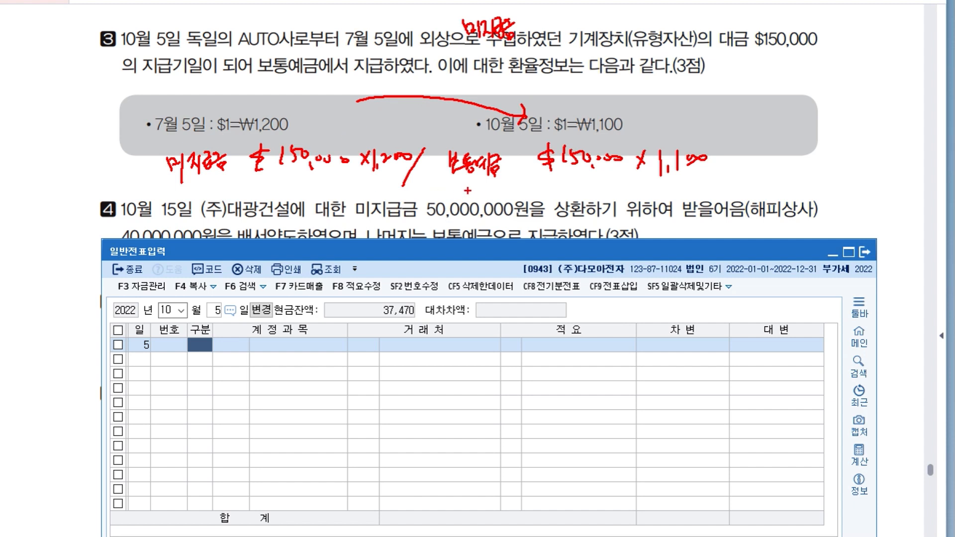
mouse_move(459, 183)
mouse_down()
mouse_move(462, 197)
mouse_move(476, 190)
mouse_move(483, 201)
mouse_move(524, 195)
mouse_move(524, 183)
mouse_move(526, 205)
mouse_up()
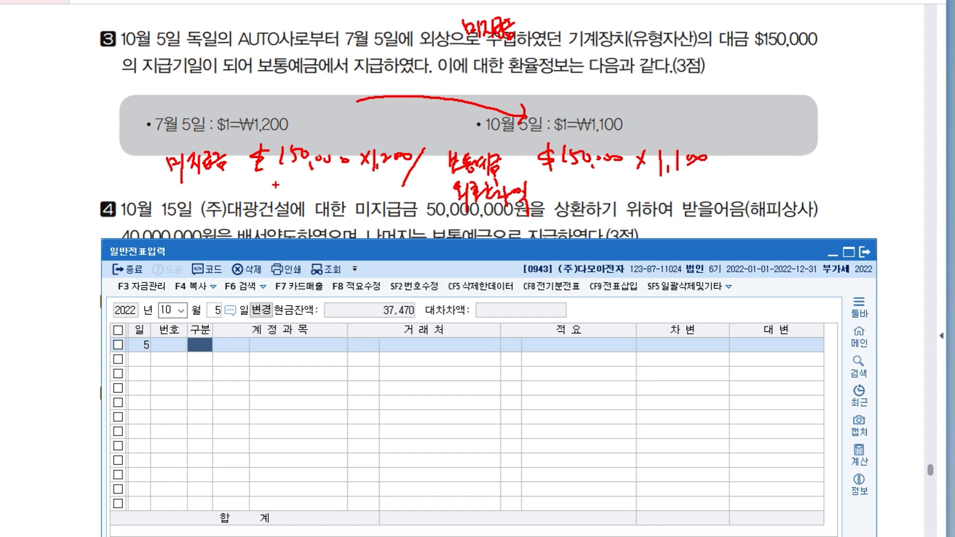
drag(276, 180, 277, 201)
mouse_move(285, 186)
mouse_down()
mouse_move(307, 194)
mouse_move(338, 188)
mouse_up()
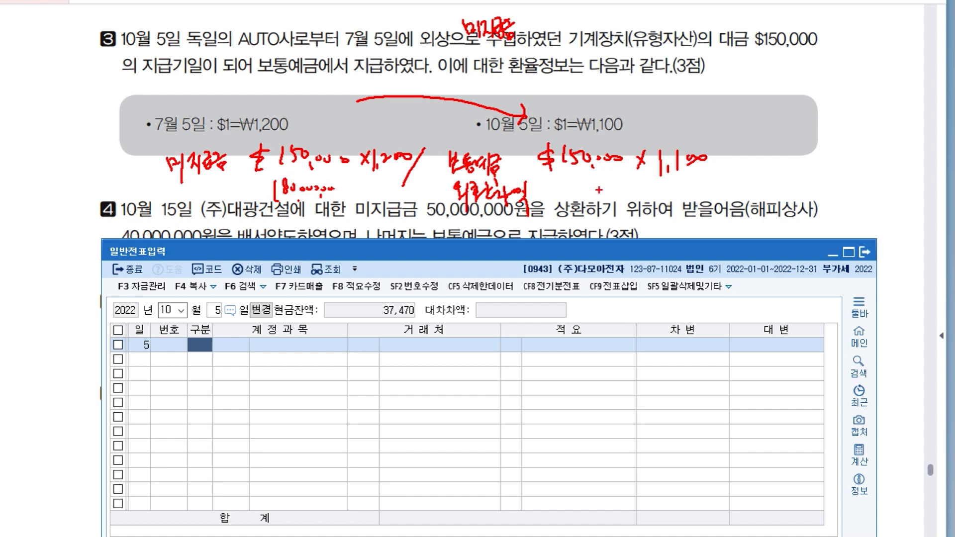
drag(607, 183, 678, 186)
drag(685, 185, 688, 187)
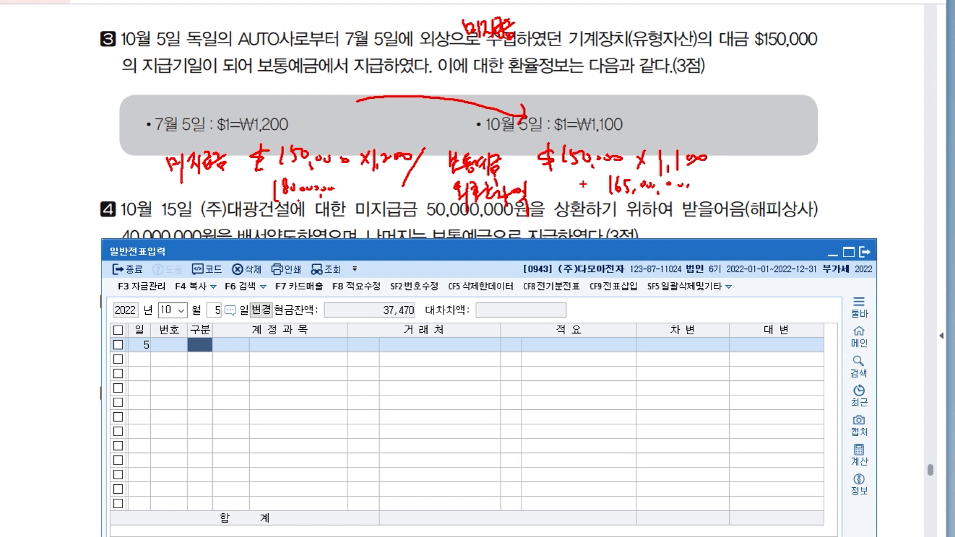
mouse_move(593, 201)
mouse_down()
mouse_move(594, 218)
mouse_move(672, 212)
mouse_up()
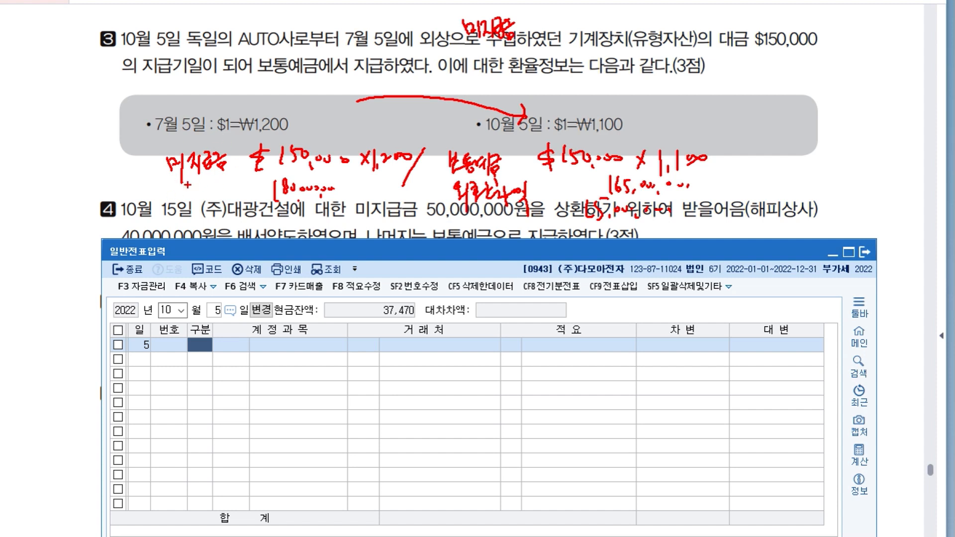
Handwrite (AUTO사) beneath 미지급금 in the draft entry, and clear all handwriting from the question document.
mouse_move(175, 177)
mouse_down()
mouse_move(171, 206)
mouse_move(209, 183)
mouse_move(236, 198)
mouse_move(234, 191)
mouse_up()
drag(239, 182, 243, 211)
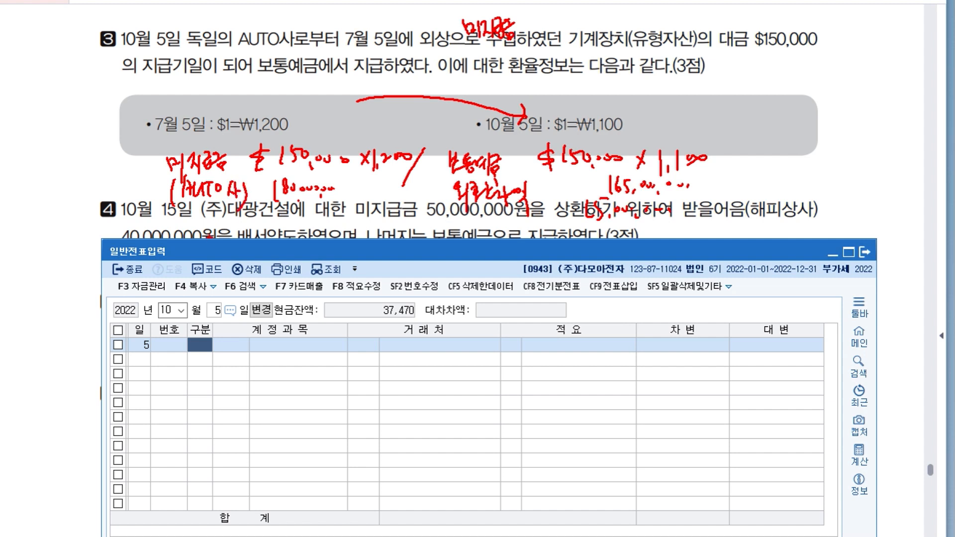
key(Escape)
Enter a debit line for 미지급금 (253) with AUTO사 as the trading partner and an amount of 18,000,000.
text(3)
key(Return)
text(253)
key(Return)
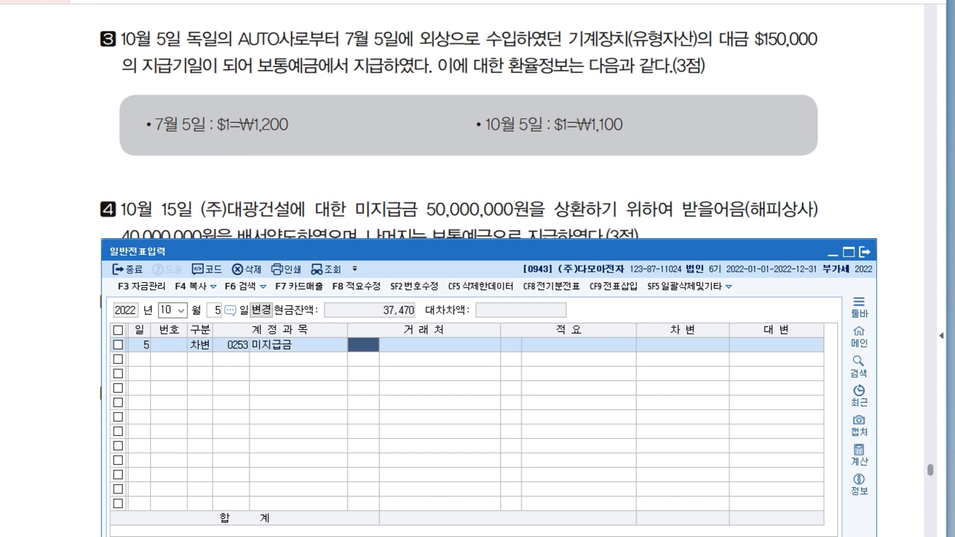
text(au)
key(Return)
key(Return)
key(Return)
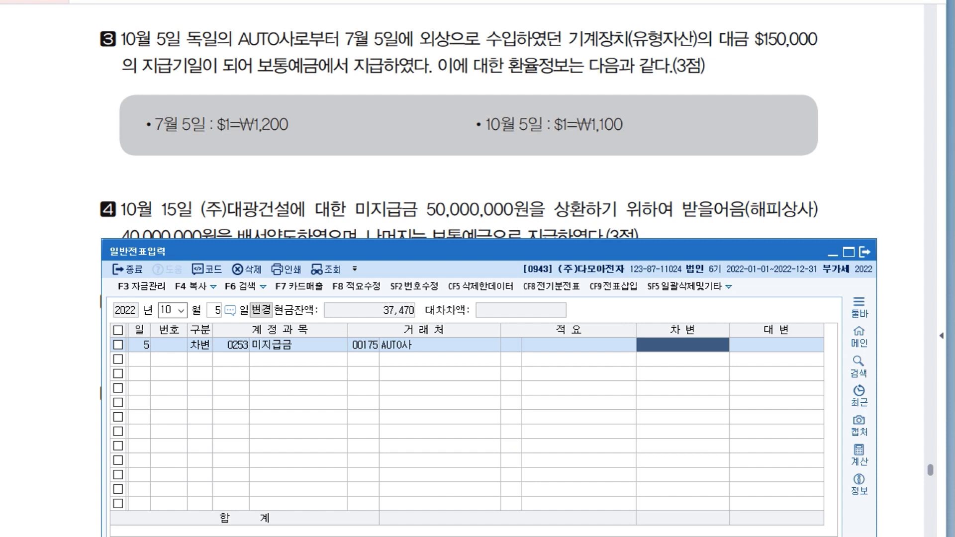
text(18000000)
key(Return)
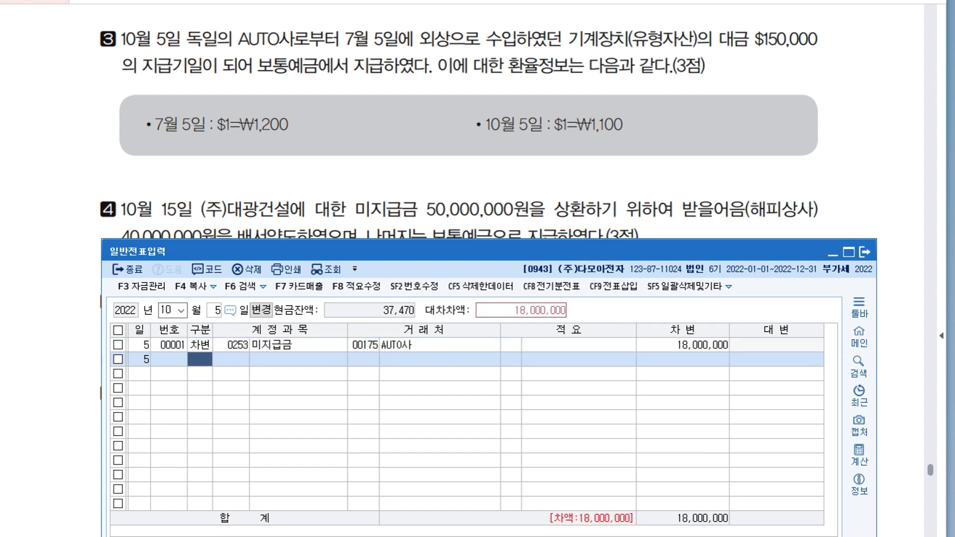
Add a credit line for 보통예금 (103) with an amount of 165,000,000.
text(4103)
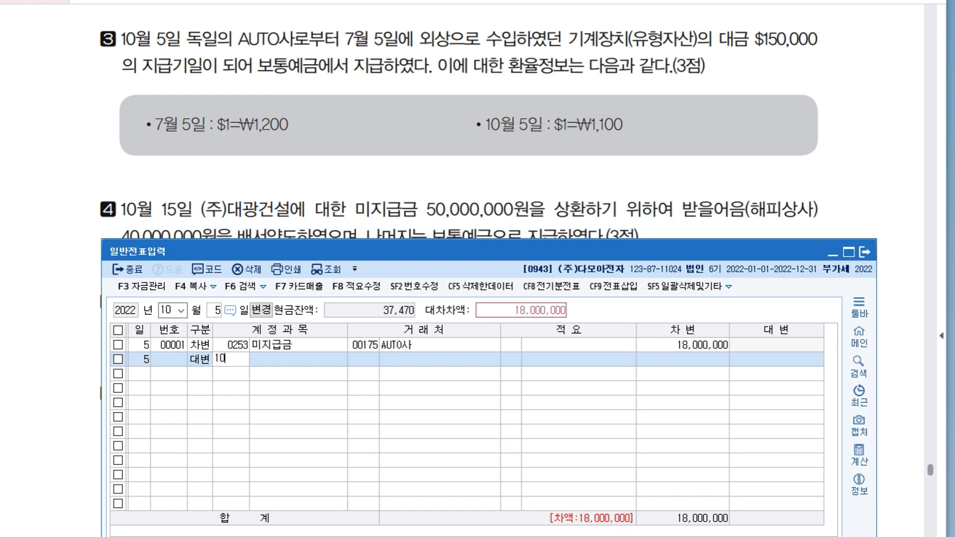
key(Return)
key(Return)
key(Return)
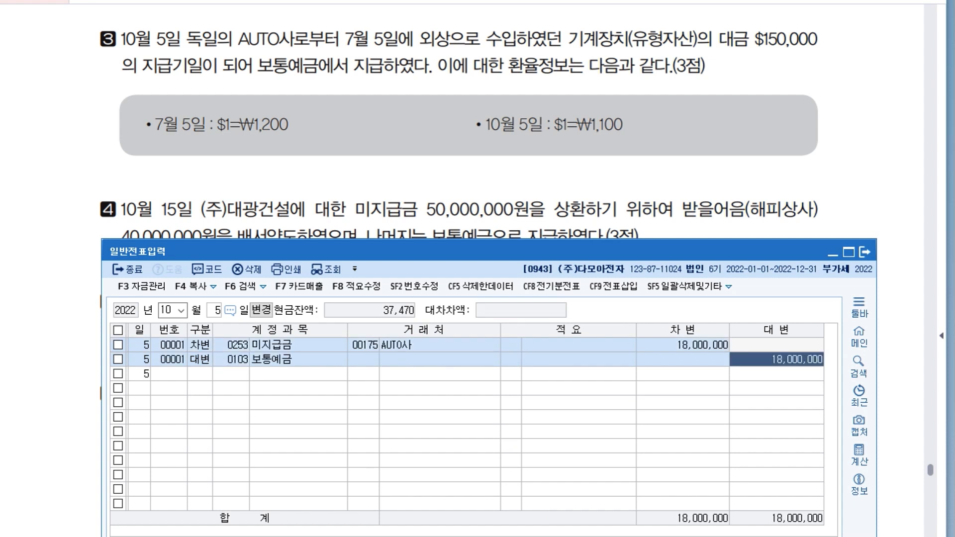
text(16)
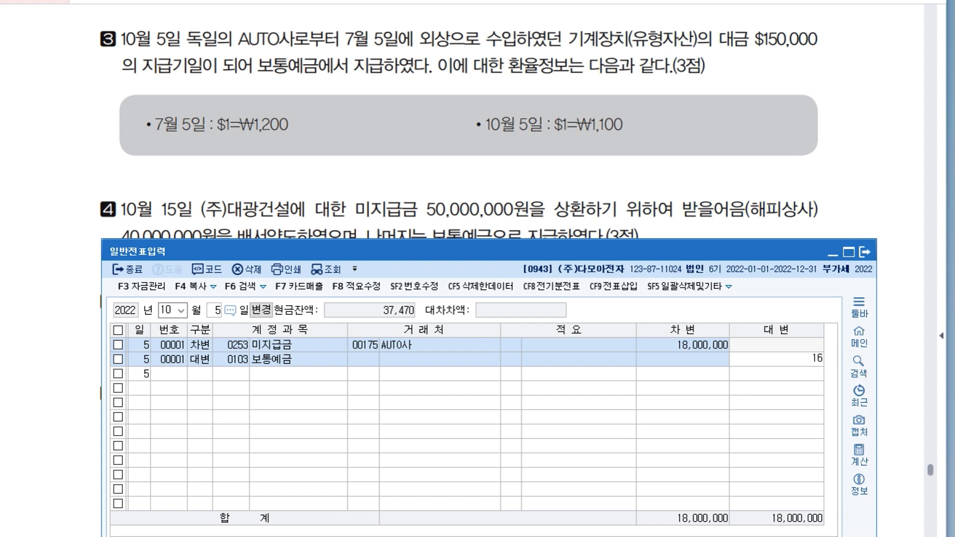
text(5)
key(plus)
key(plus)
key(Return)
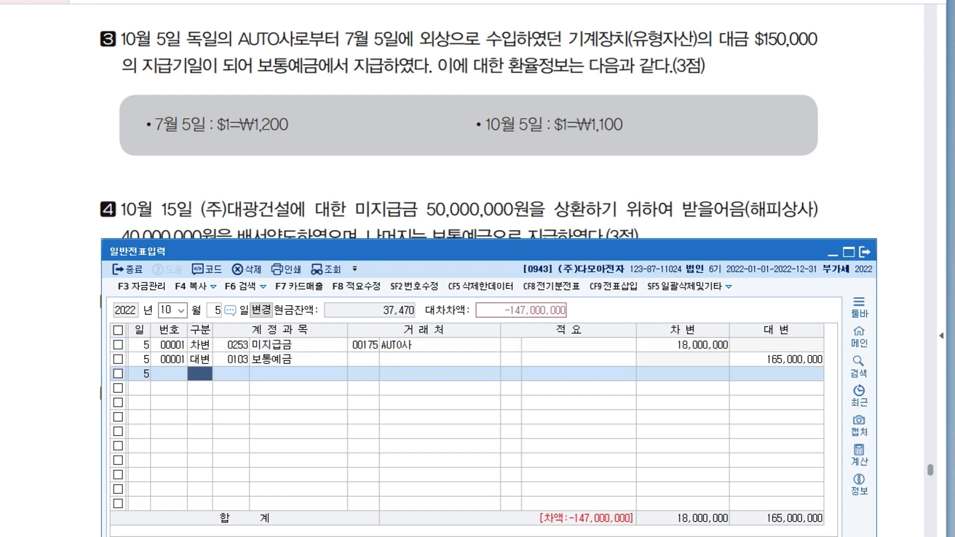
Correct the debit amount of the AUTO사 미지급금 line to 180,000,000.
key(Up)
key(Up)
key(Right)
key(Right)
key(Right)
key(Right)
key(Right)
text(180)
key(plus)
key(plus)
key(Return)
key(Down)
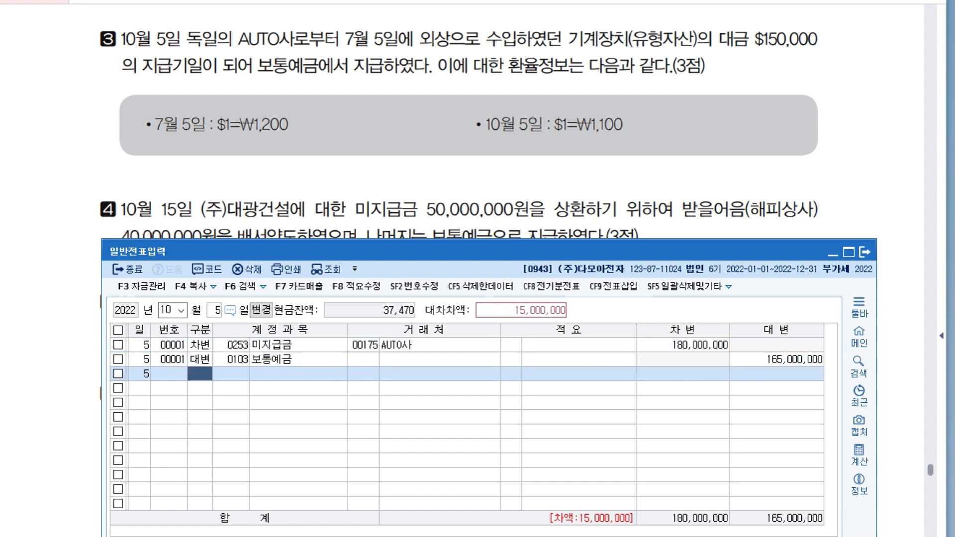
Complete the October 5 entry with a credit line of 15,000,000 for 외환차익 (907).
text(4)
key(Return)
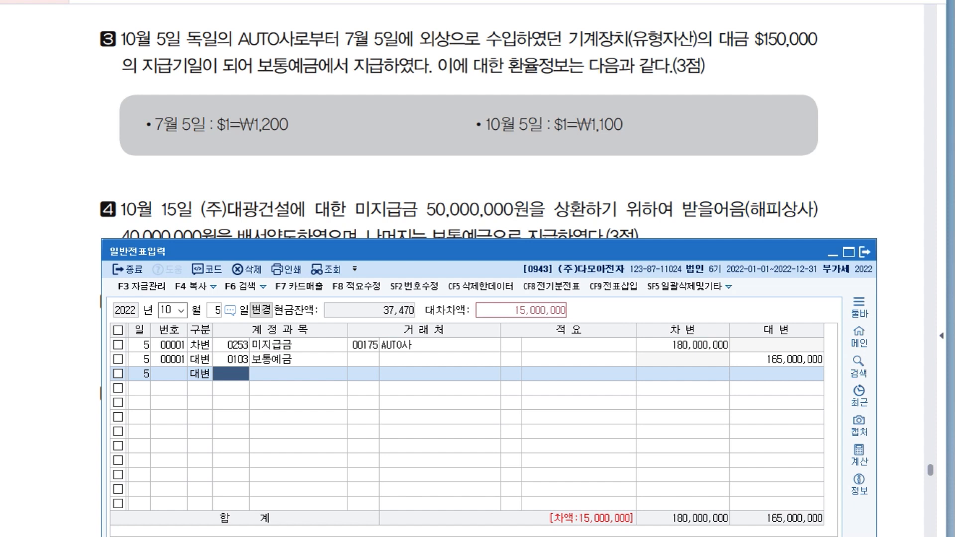
text(907)
key(Return)
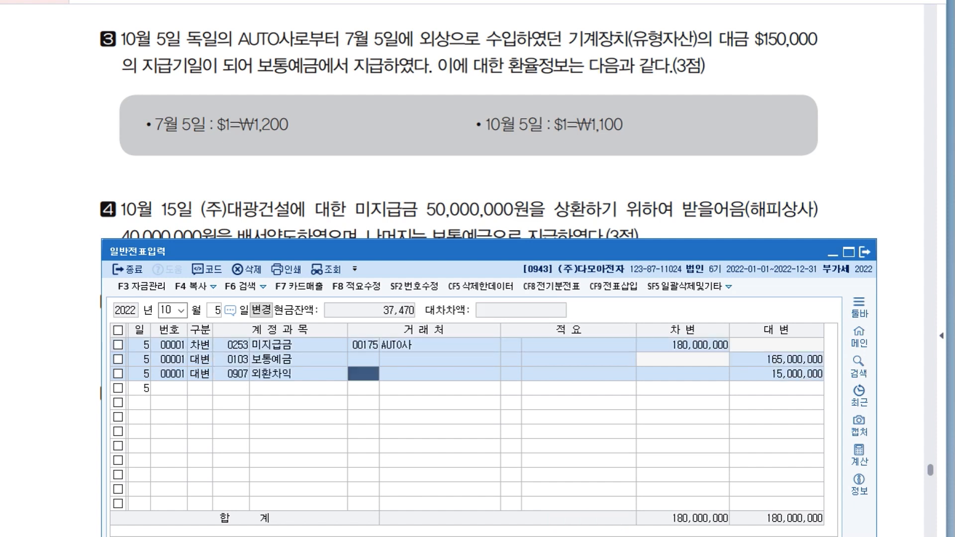
key(Down)
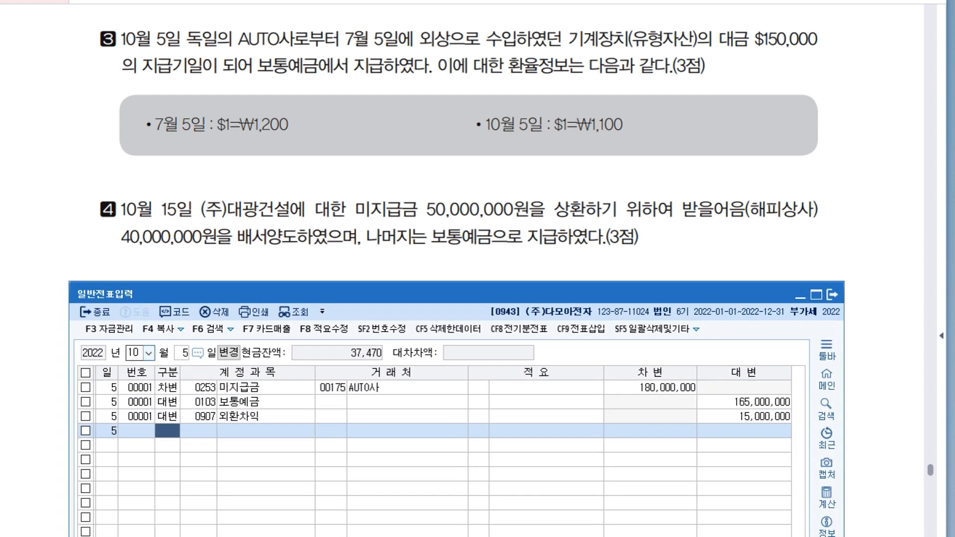
Set the 일반전표입력 voucher date to October 15 for transaction 4.
click(133, 353)
key(Return)
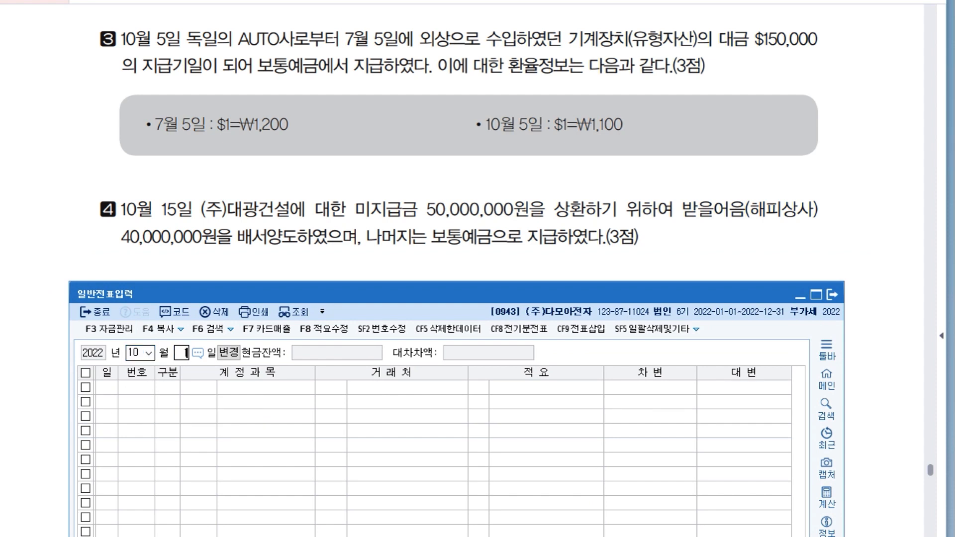
text(15)
key(Return)
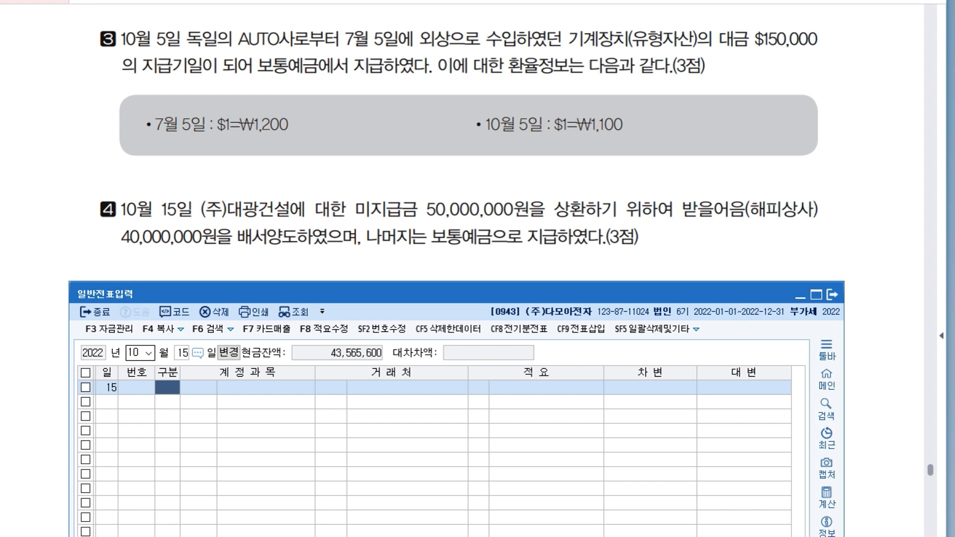
Start a debit line for 미지급금 (253) with (주)대광건설 as the trading partner.
text(3)
key(Return)
text(253)
key(Return)
text(대광)
key(Return)
Set the debit amount of the (주)대광건설 미지급금 line to 50,000,000.
key(Return)
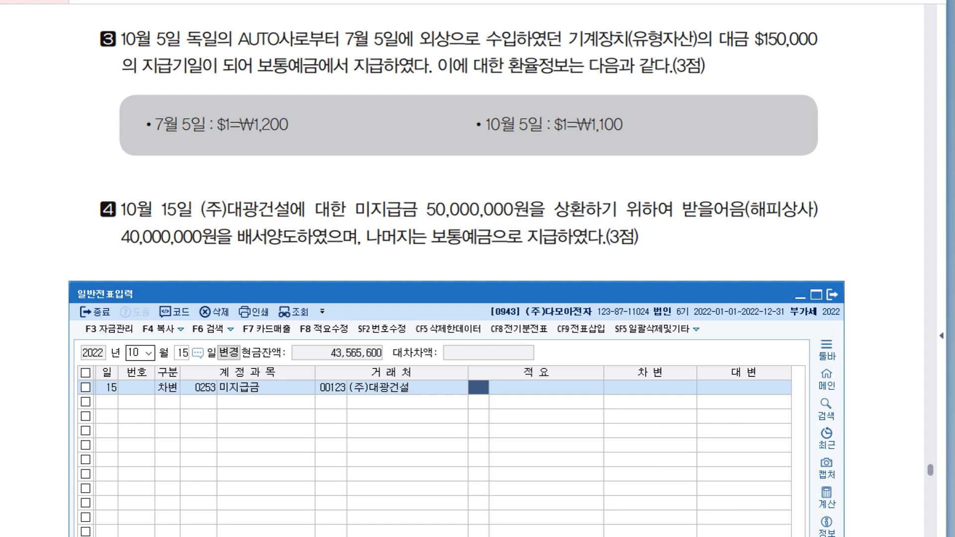
key(Left)
key(Left)
key(Left)
key(Left)
key(Left)
key(Return)
key(Return)
key(Return)
key(Return)
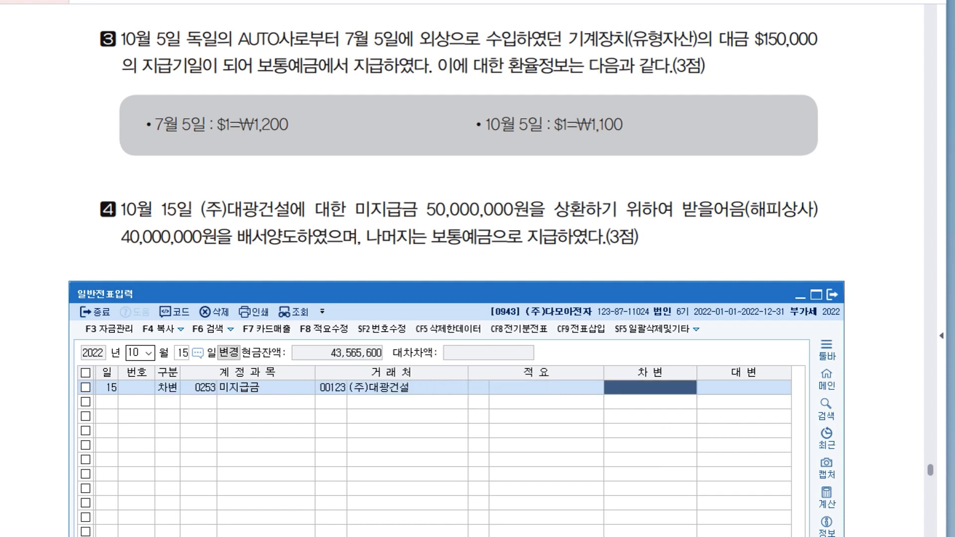
text(50000000)
Add a credit line for 받을어음 (110) with 해피상사 as the trading partner and an amount of 40,000,000.
key(Return)
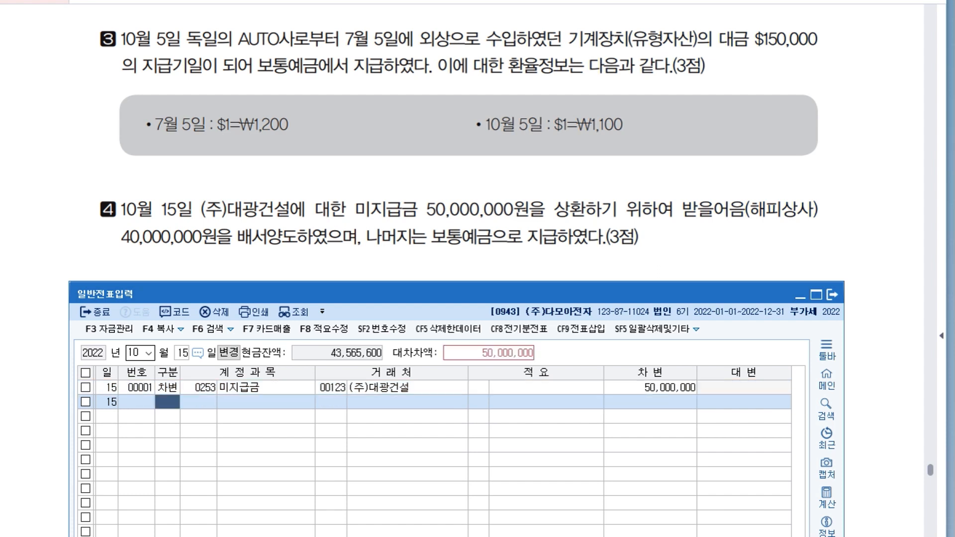
text(4)
key(Return)
text(110)
key(Return)
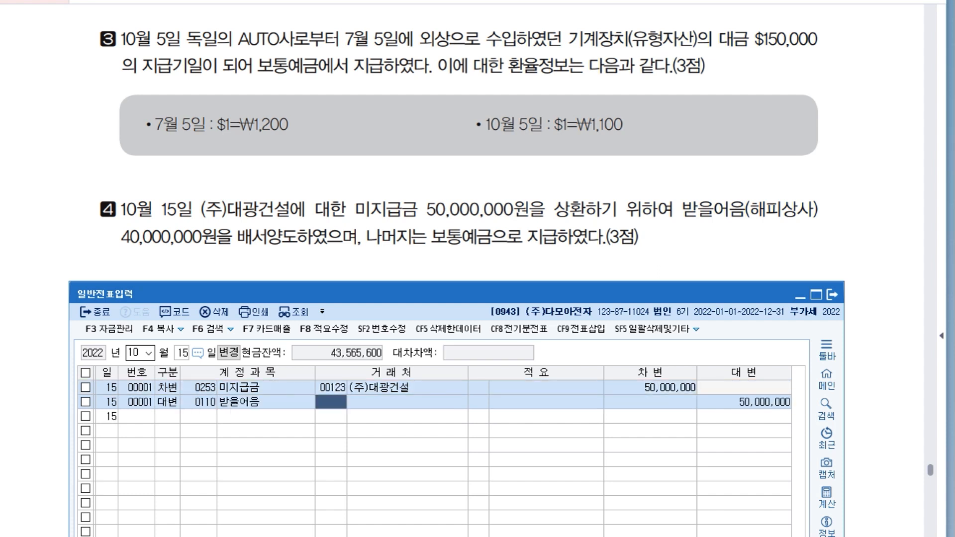
text(해피)
key(Return)
key(Return)
key(Return)
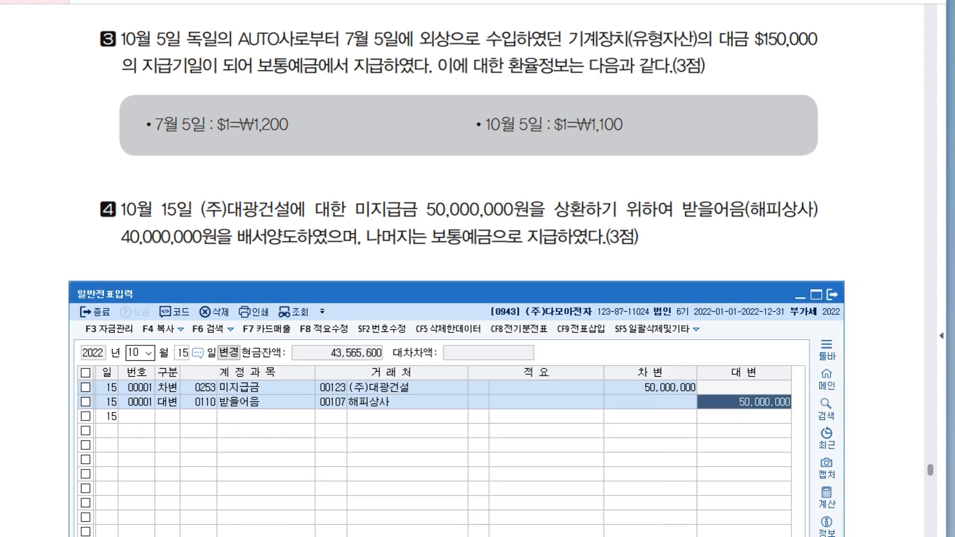
text(40000000)
key(Return)
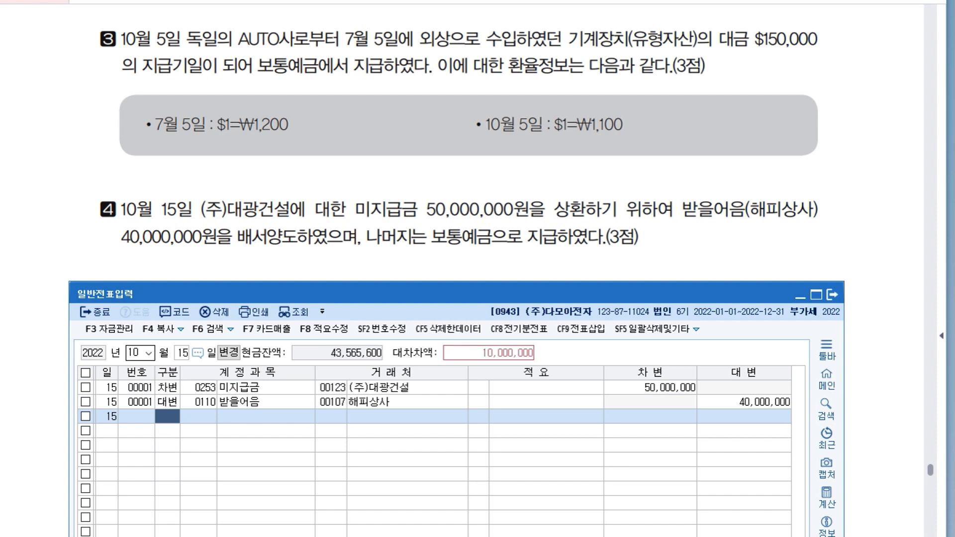
Complete the October 15 entry with a credit line of 10,000,000 for 보통예금 (103).
text(4)
key(Return)
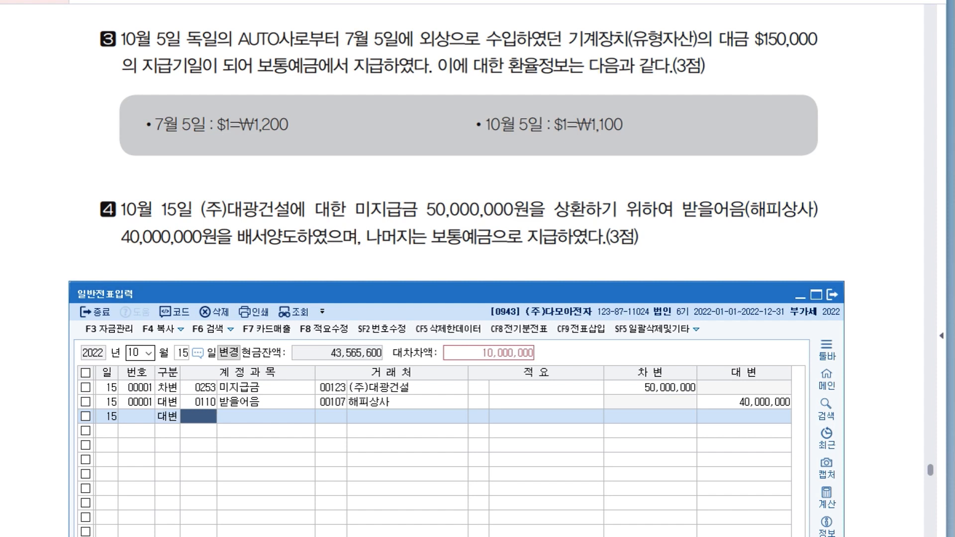
text(103)
key(Return)
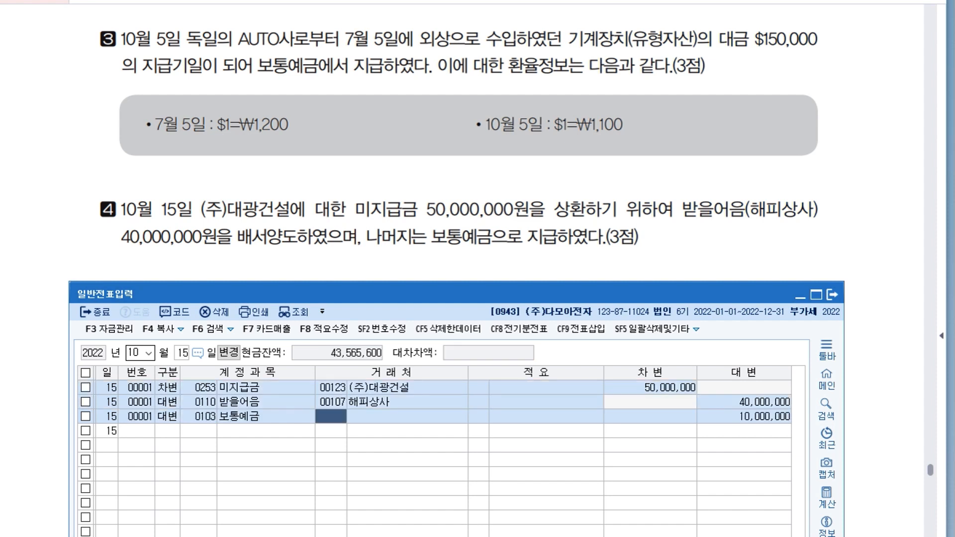
key(Return)
key(Return)
key(Return)
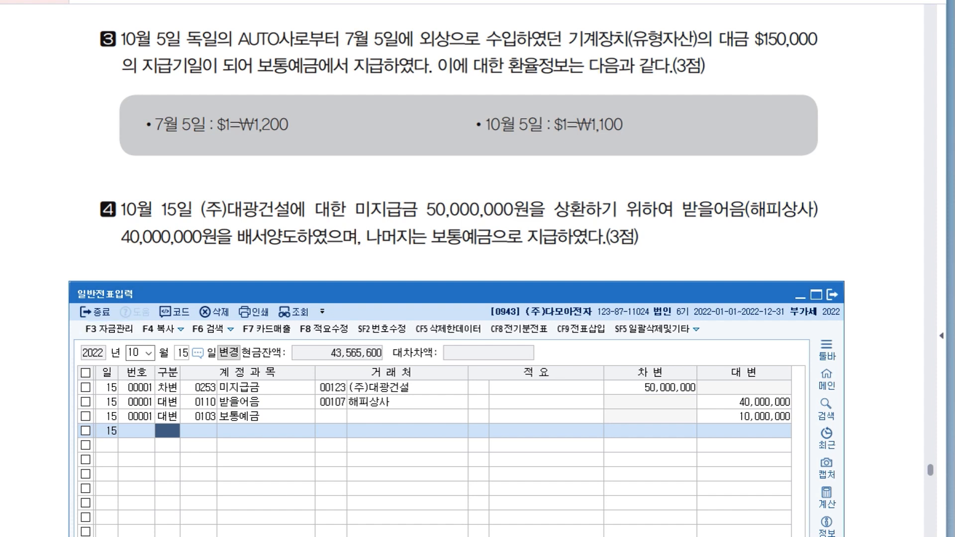
Bring up transaction 5 in the question document and place the 일반전표입력 window directly beneath its text.
click(469, 258)
drag(470, 258, 479, 128)
drag(477, 298, 466, 167)
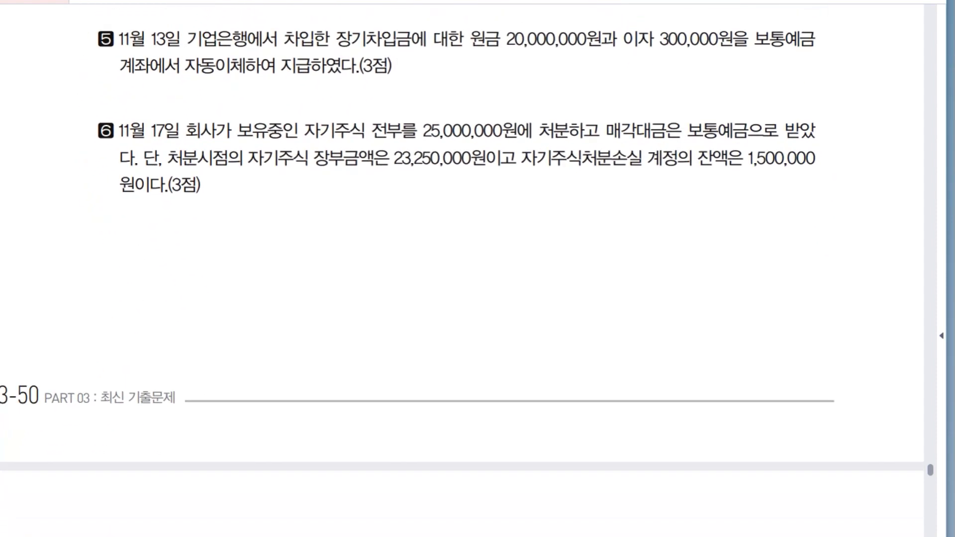
key(alt+Tab)
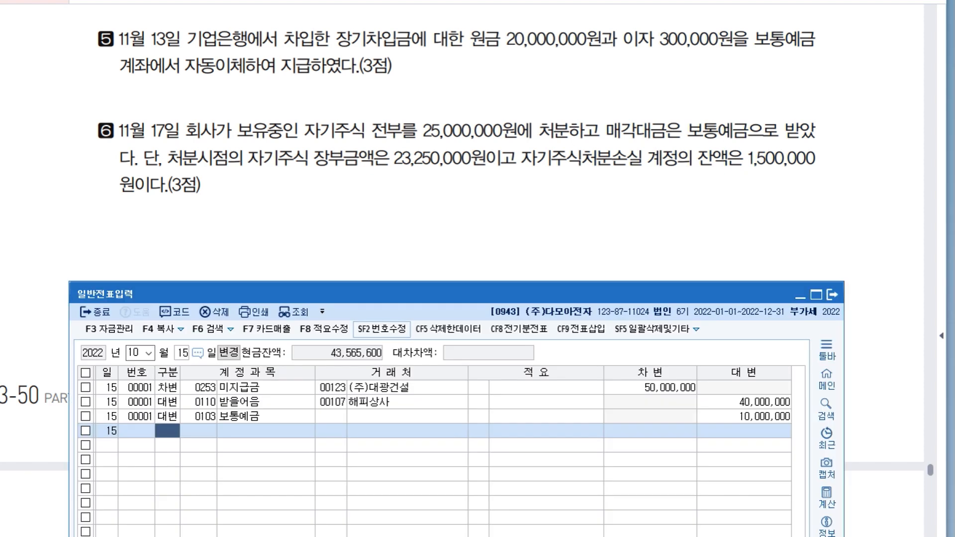
drag(458, 294, 458, 134)
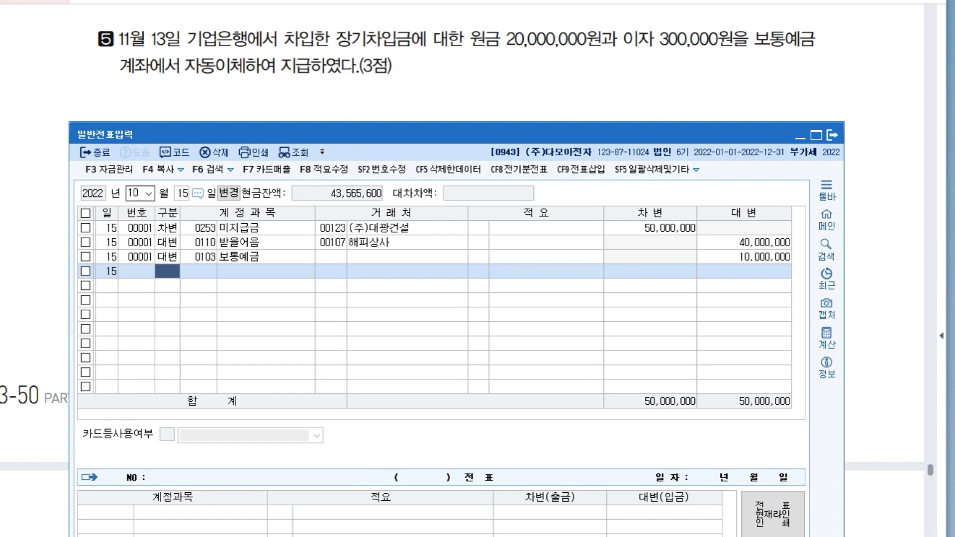
Set the 일반전표입력 voucher date to November 13.
click(134, 193)
text(11)
key(Return)
text(13)
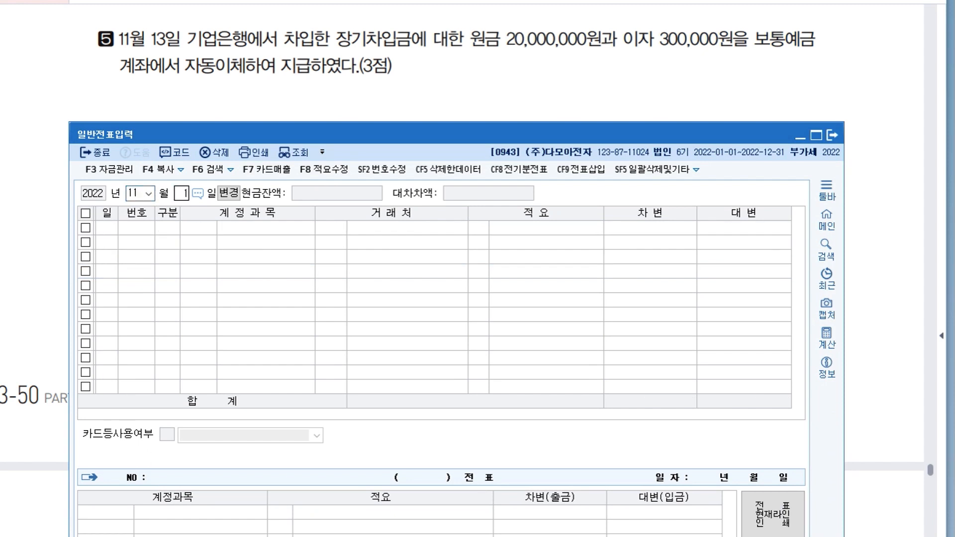
key(Return)
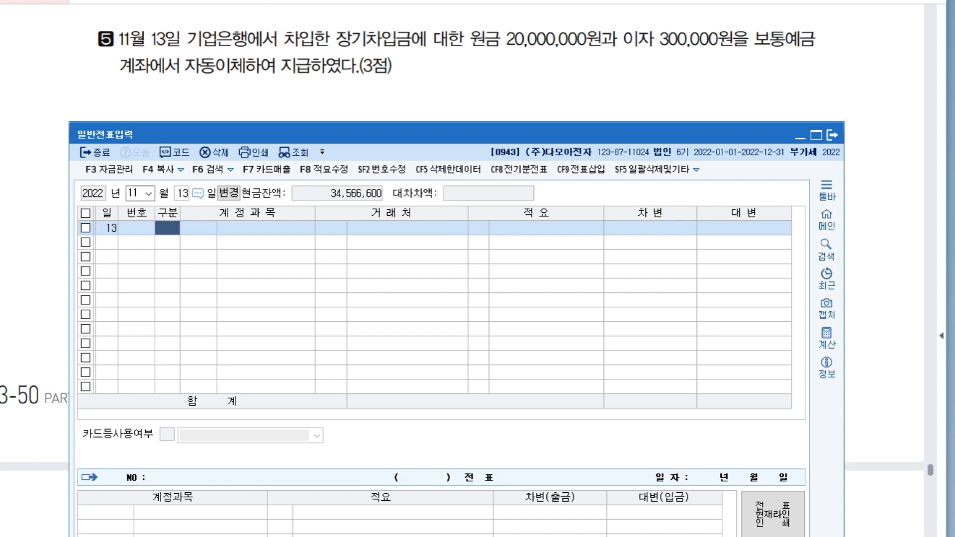
Enter a debit line for 장기차입금 (293) with 기업은행 as the trading partner and an amount of 20,000,000.
text(3)
key(Return)
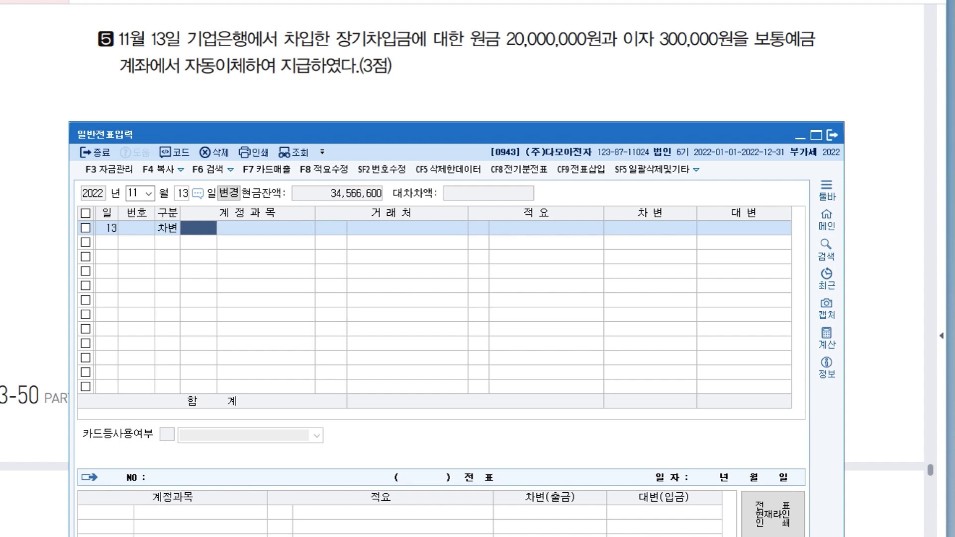
text(293)
key(Return)
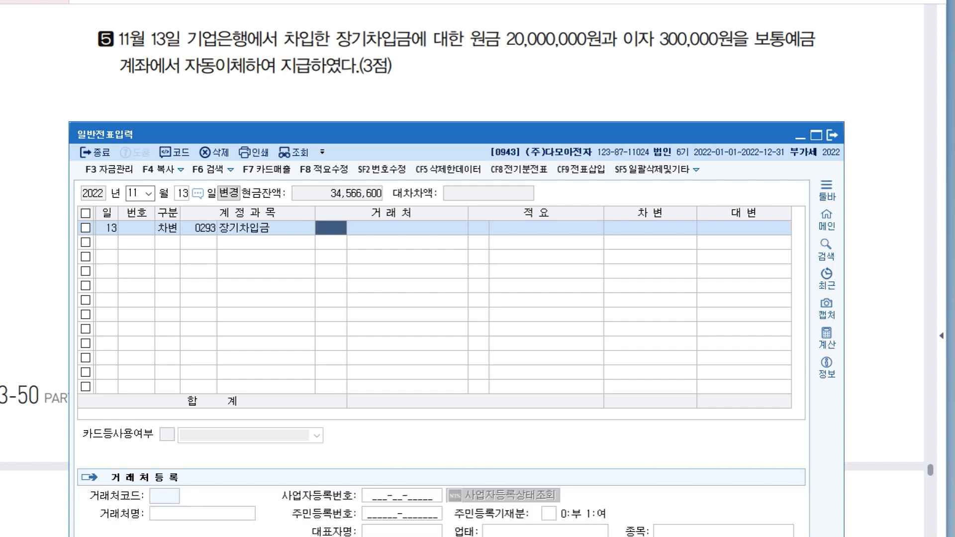
text(기업)
key(Return)
key(Down)
key(Down)
key(Down)
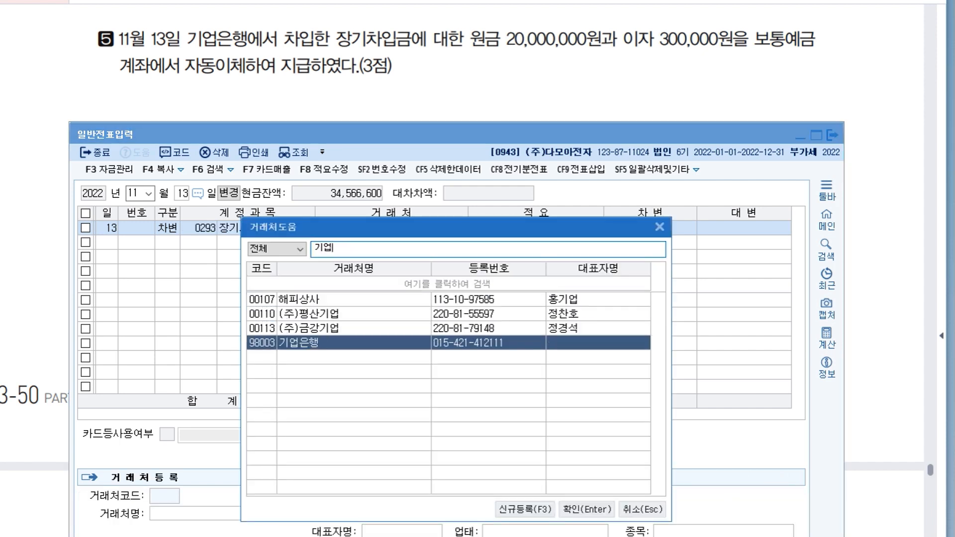
key(Return)
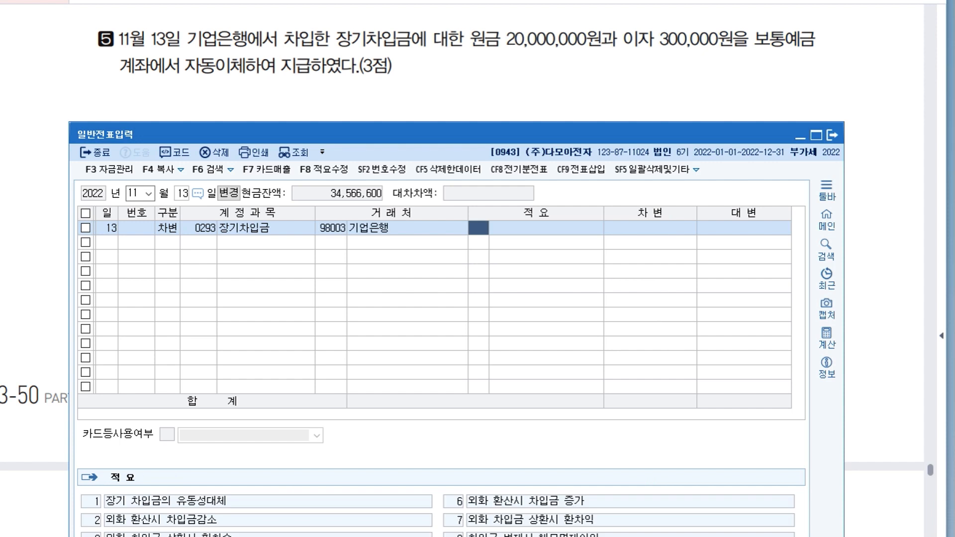
key(Return)
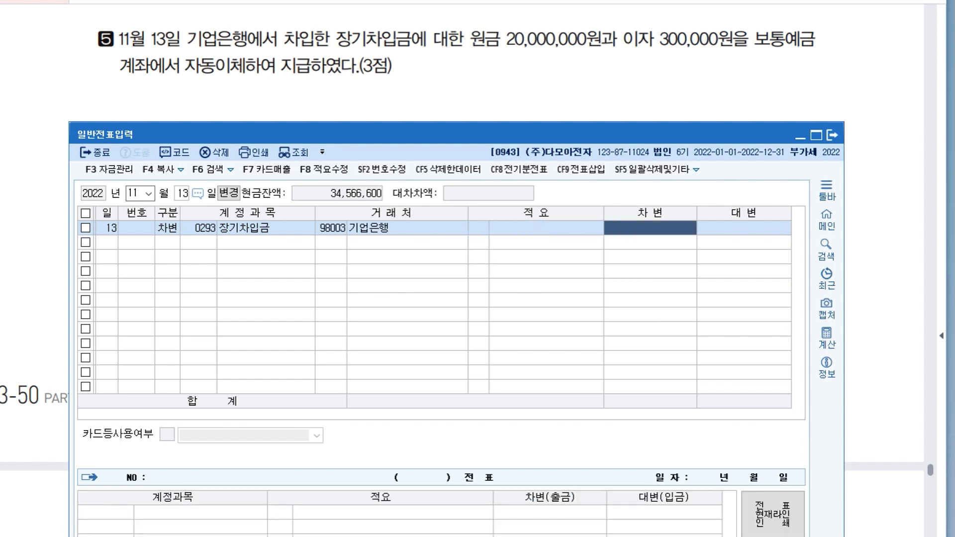
text(20000000)
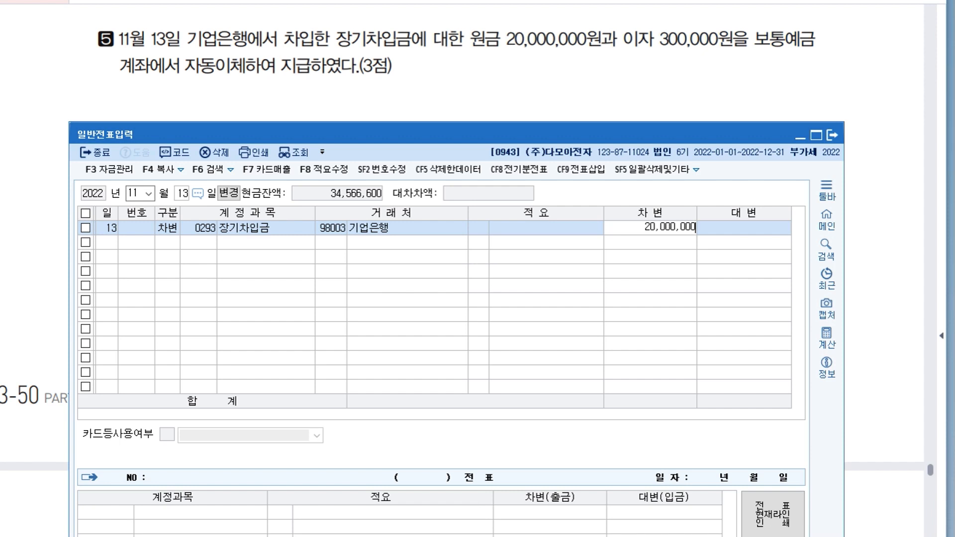
key(Return)
Add a debit line for 이자비용 (951) with an amount of 300,000 to the November 13 voucher.
text(3)
key(Return)
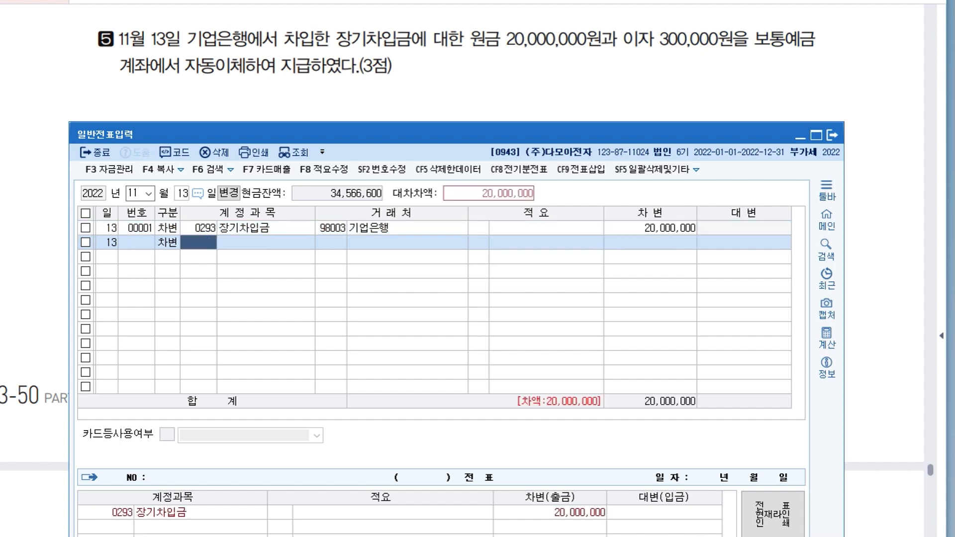
text(951)
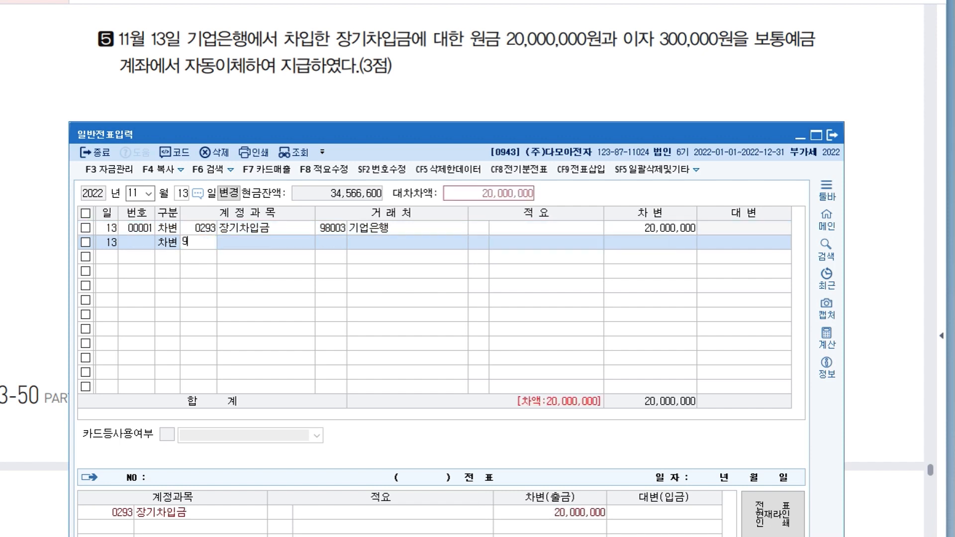
key(Return)
key(Return)
key(Return)
key(Return)
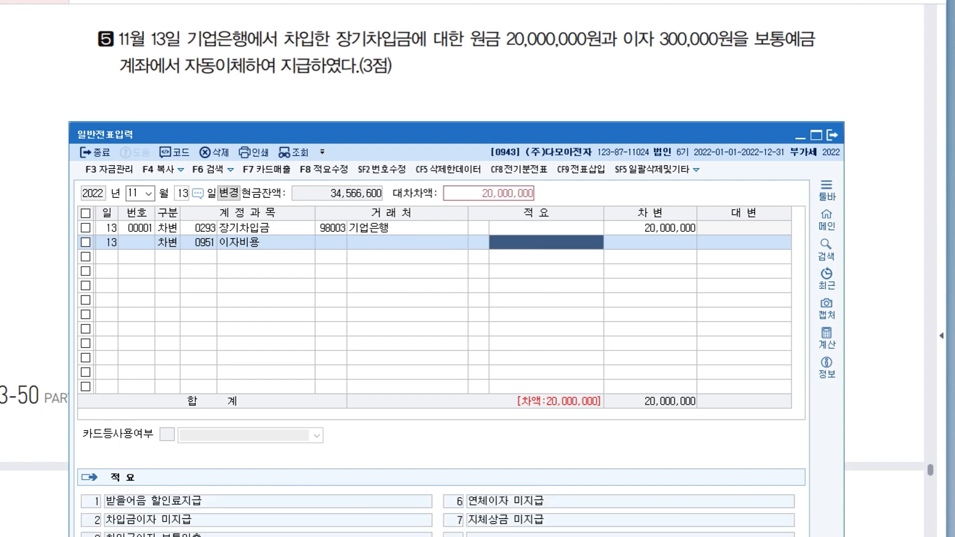
text(300,000)
Complete the November 13 entry with a credit line of 20,300,000 for 보통예금 (103).
key(Return)
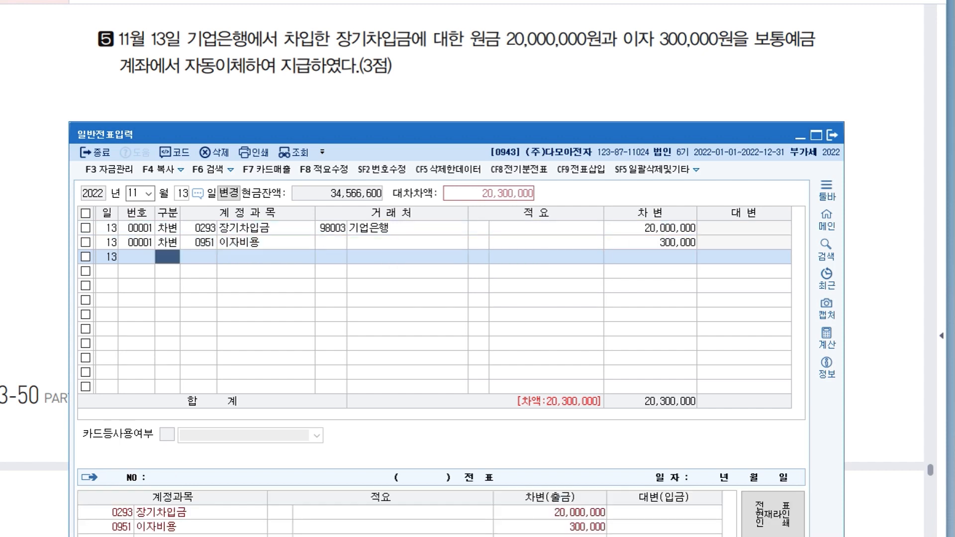
text(4)
key(Return)
text(103)
key(Return)
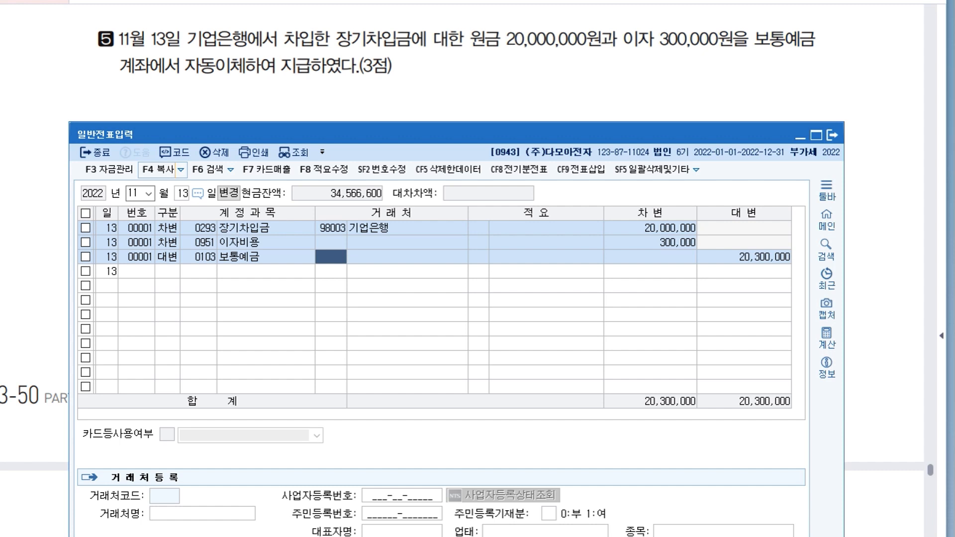
Bring up transaction 6 in the question document and set the 일반전표입력 voucher date to November 17.
key(alt+Tab)
drag(462, 298, 460, 201)
key(alt+Tab)
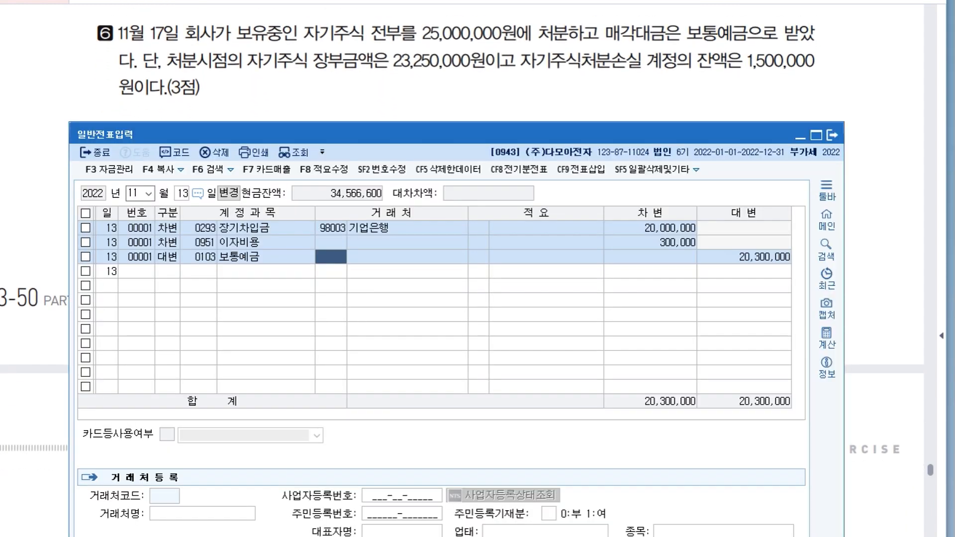
key(Escape)
text(17)
key(Return)
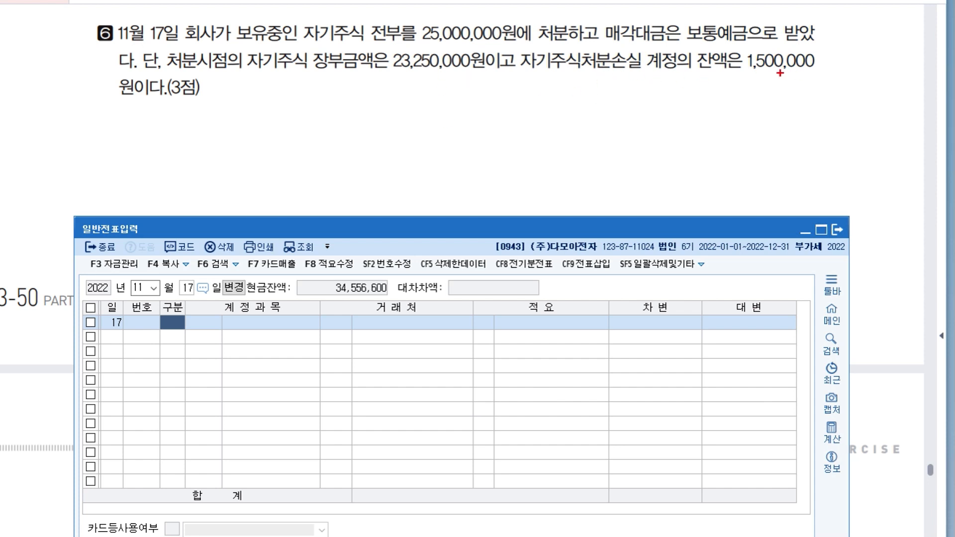
Underline the sale price and book value in transaction 6 and handwrite 보통예금 25,000,000 / 자기주식 23,250,000 beneath it.
drag(256, 72, 450, 73)
drag(401, 37, 473, 50)
mouse_move(452, 110)
mouse_down()
mouse_move(439, 158)
mouse_move(478, 134)
mouse_move(525, 137)
mouse_up()
drag(527, 117, 540, 137)
mouse_move(532, 131)
mouse_down()
mouse_move(541, 141)
mouse_move(587, 130)
mouse_move(600, 141)
mouse_up()
mouse_move(610, 121)
mouse_down()
mouse_move(626, 138)
mouse_move(646, 128)
mouse_up()
drag(656, 129, 667, 128)
drag(218, 110, 225, 137)
mouse_move(219, 131)
mouse_down()
mouse_move(237, 135)
mouse_move(244, 124)
mouse_move(247, 141)
mouse_up()
drag(246, 125, 254, 130)
mouse_move(264, 114)
mouse_down()
mouse_move(264, 137)
mouse_move(277, 124)
mouse_up()
mouse_move(265, 135)
mouse_down()
mouse_move(267, 147)
mouse_move(311, 134)
mouse_up()
drag(318, 114, 325, 134)
mouse_move(323, 119)
mouse_down()
mouse_move(333, 117)
mouse_move(334, 143)
mouse_up()
drag(343, 124, 356, 130)
drag(359, 125, 366, 142)
drag(373, 119, 387, 133)
drag(383, 122, 388, 130)
mouse_move(390, 126)
mouse_down()
mouse_move(398, 129)
mouse_move(387, 124)
mouse_up()
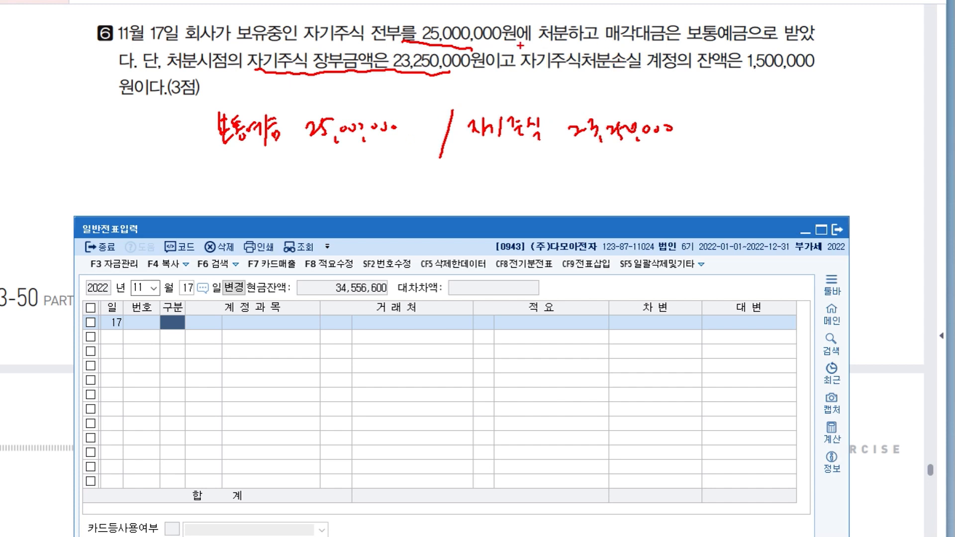
Handwrite the credits 자기주식처분손실 1,500,000 and 자기주식처분이익 250,000 under 자기주식, and clear all the pen marks.
mouse_move(513, 40)
mouse_down()
mouse_move(509, 53)
mouse_move(520, 46)
mouse_up()
drag(470, 159, 481, 163)
mouse_move(485, 152)
mouse_down()
mouse_move(486, 166)
mouse_move(555, 162)
mouse_move(610, 176)
mouse_up()
drag(617, 170, 625, 174)
drag(623, 159, 659, 169)
drag(663, 158, 681, 157)
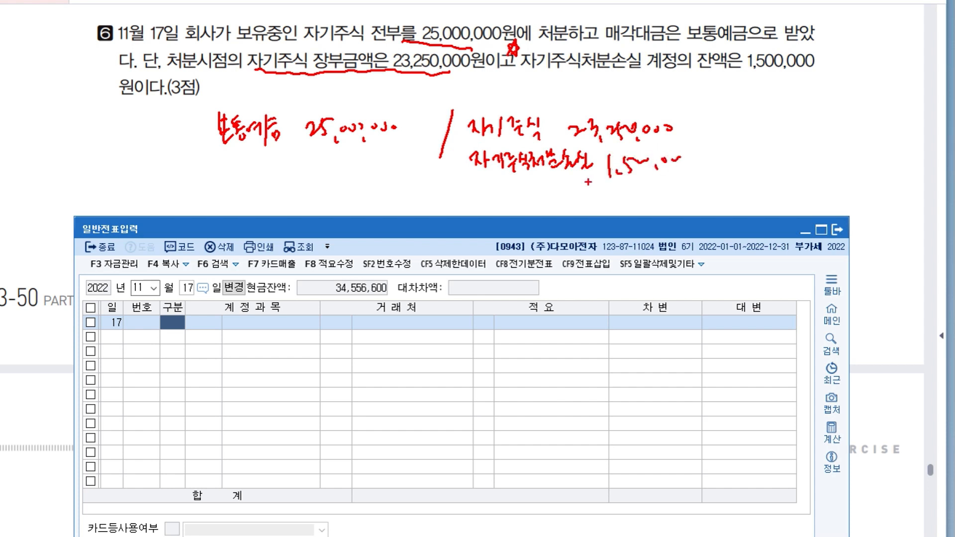
drag(463, 195, 468, 208)
drag(476, 192, 478, 209)
drag(478, 200, 572, 203)
mouse_move(578, 196)
mouse_down()
mouse_move(580, 210)
mouse_move(589, 199)
mouse_up()
drag(597, 192, 599, 214)
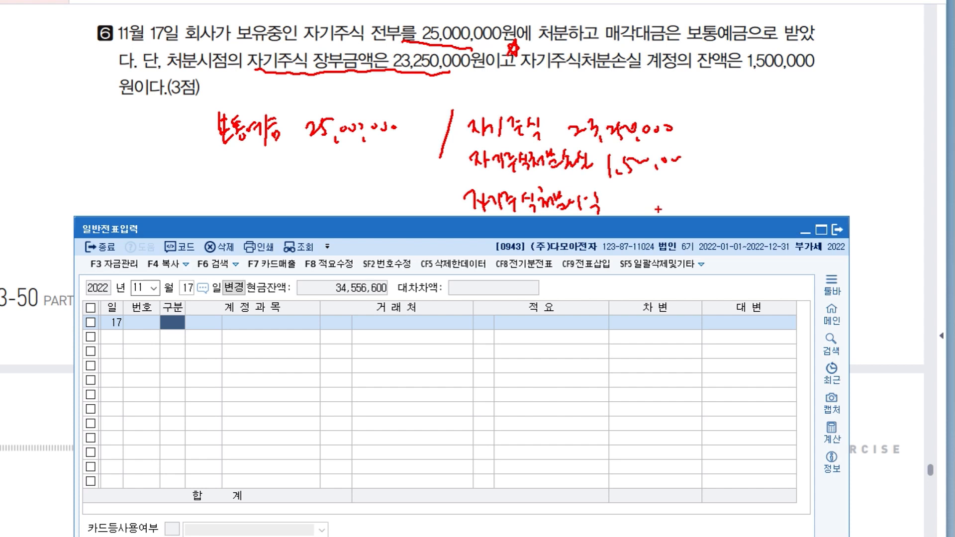
mouse_move(627, 199)
mouse_down()
mouse_move(667, 215)
mouse_move(690, 202)
mouse_up()
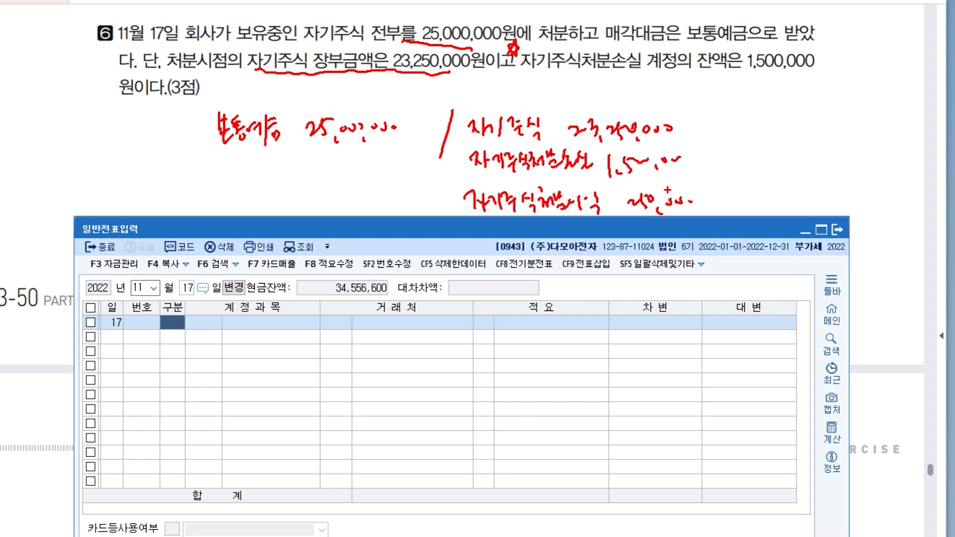
key(Escape)
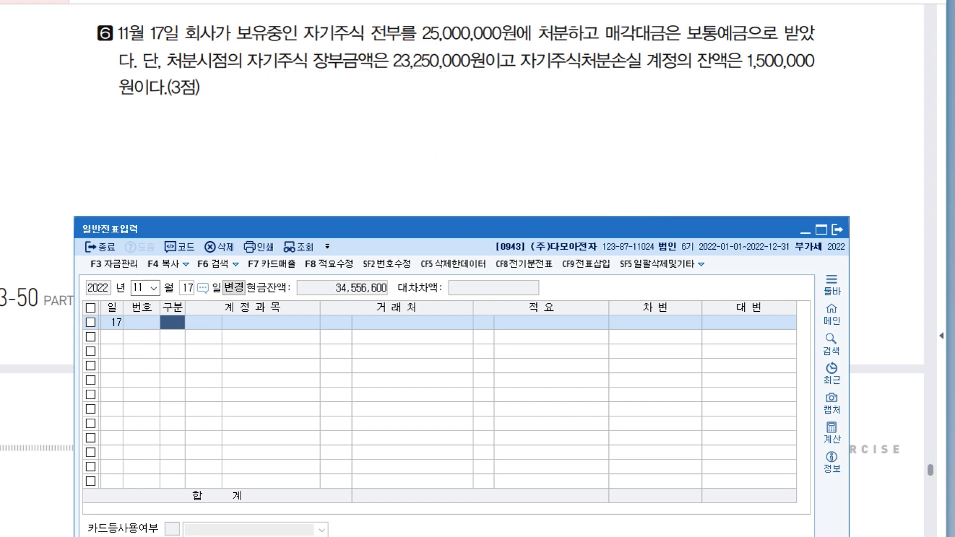
Enter a debit line for 보통예금 (103) of 25,000,000 in the November 17 voucher.
text(3103)
key(Return)
key(Return)
key(Return)
key(Return)
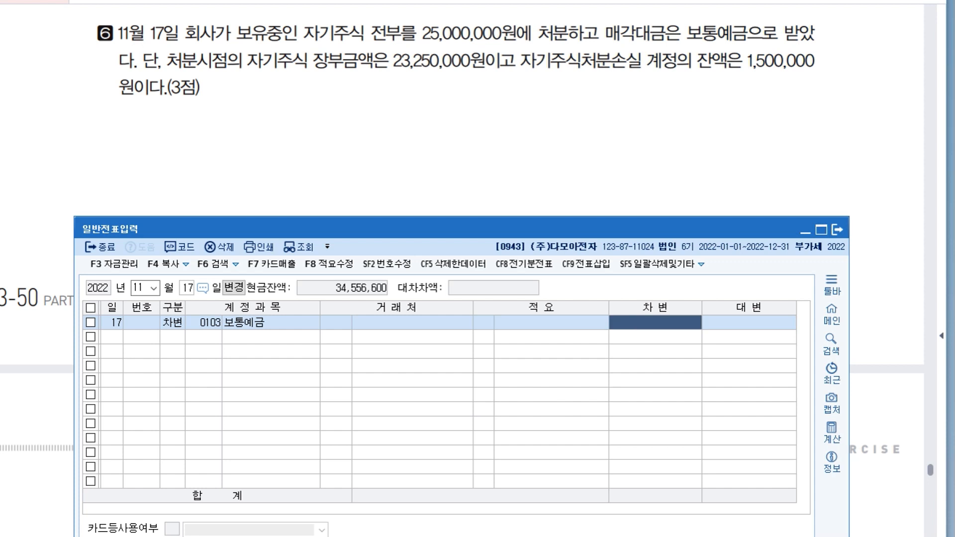
text(25000000)
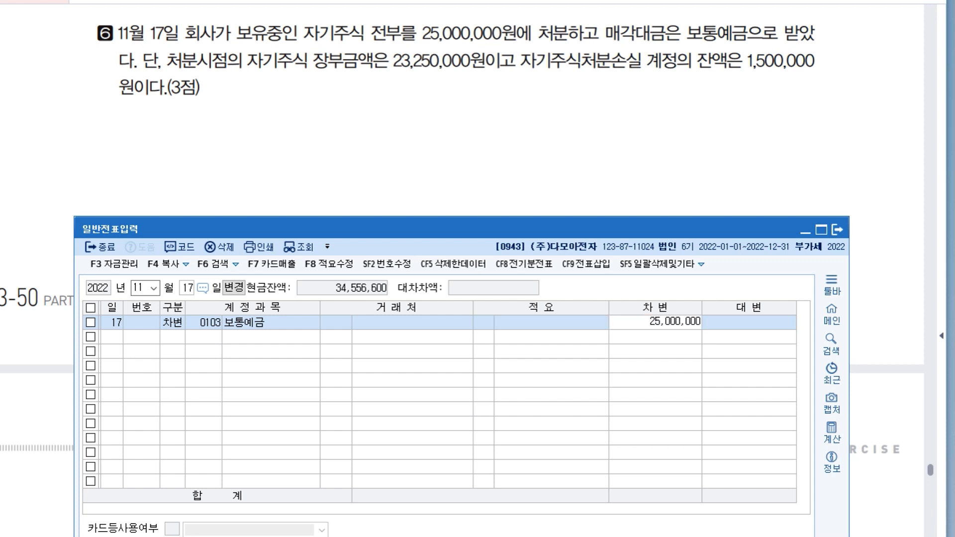
key(Return)
Add a credit line for 자기주식 (383) with an amount of 23,250,000.
text(4)
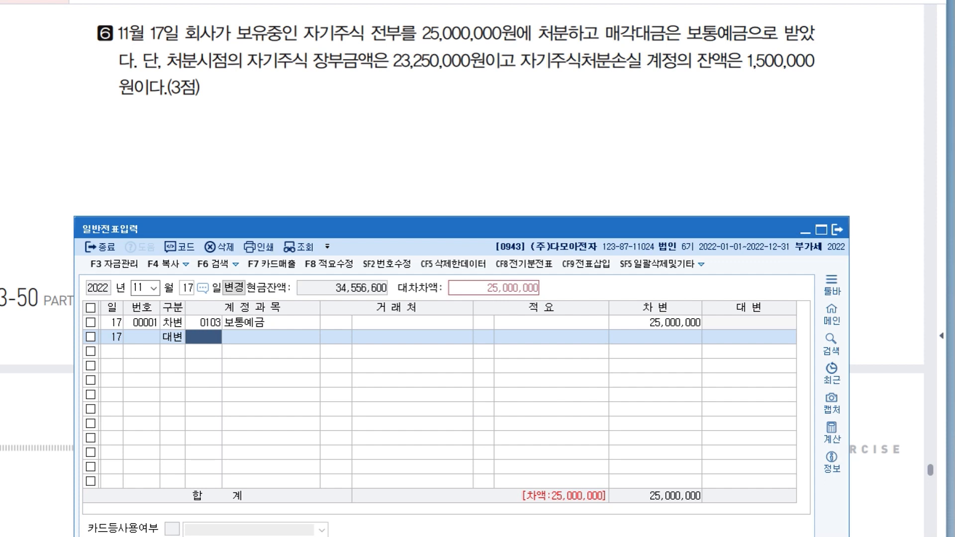
text(383)
key(Return)
key(Return)
key(Return)
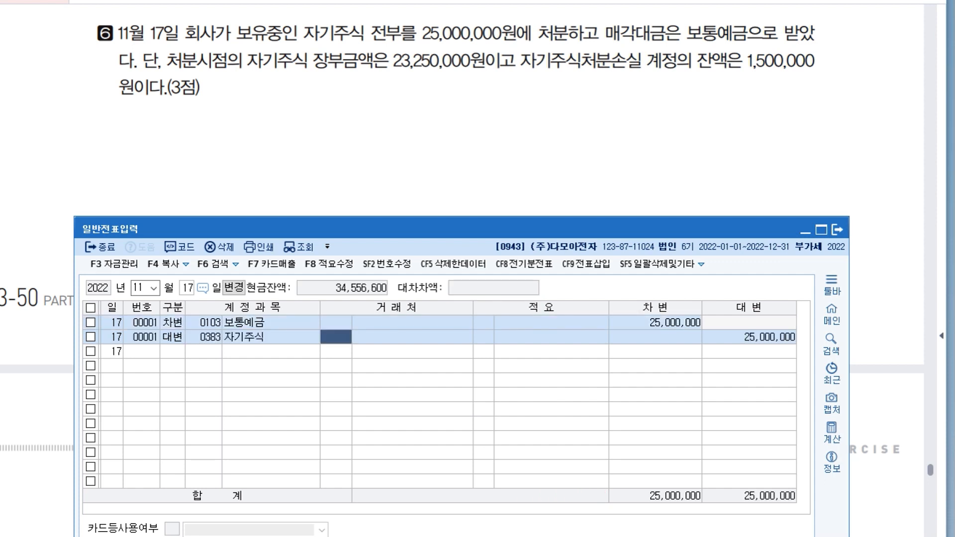
text(23250000)
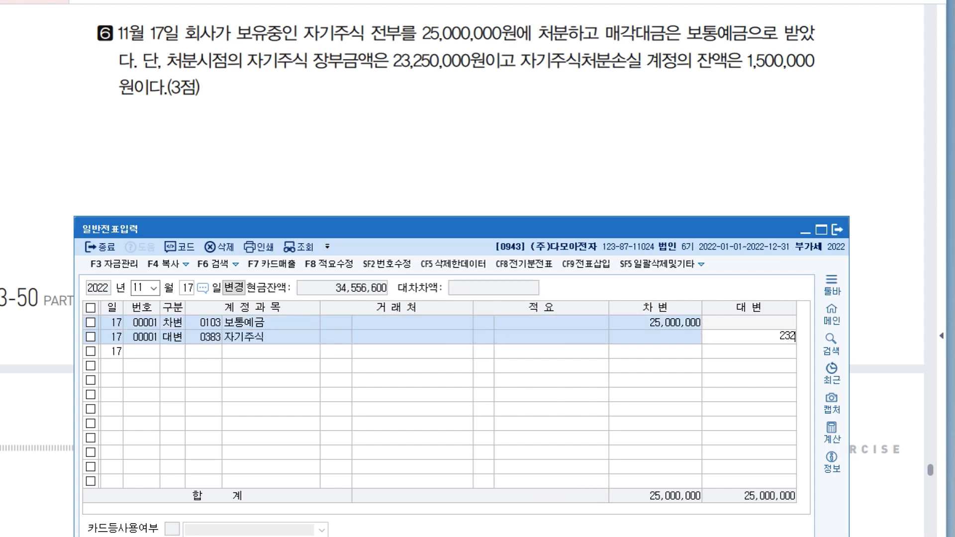
key(Return)
Add a credit line for 자기주식처분손실 (390) with an amount of 1,500,000.
text(4)
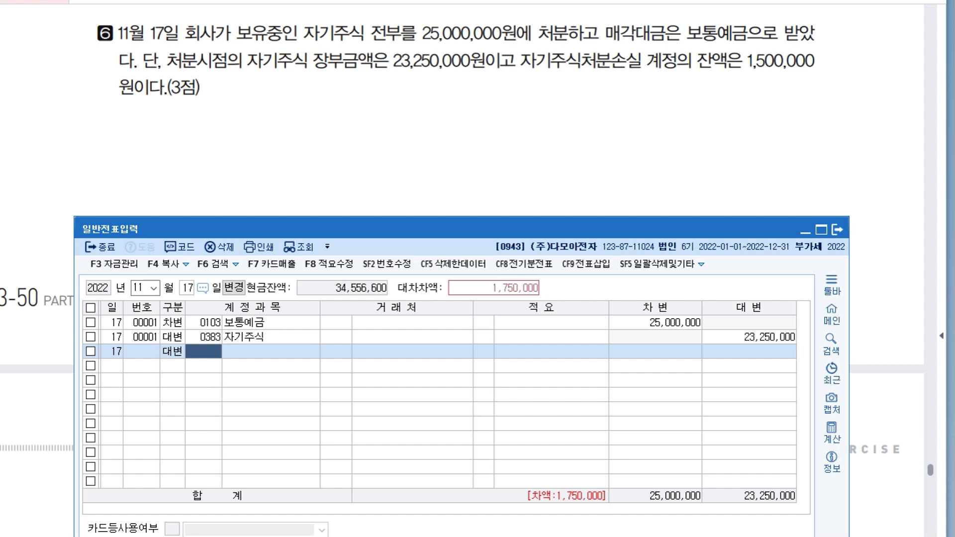
text(390)
key(Return)
key(Return)
key(Return)
text(1500000)
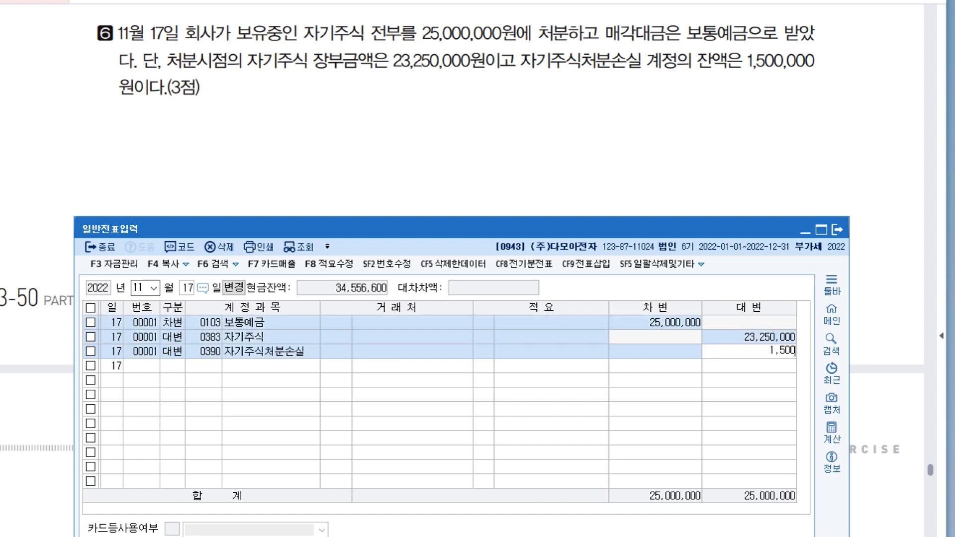
key(Return)
Complete the November 17 entry with a credit line of 250,000 for 자기주식처분이익 (343).
text(4)
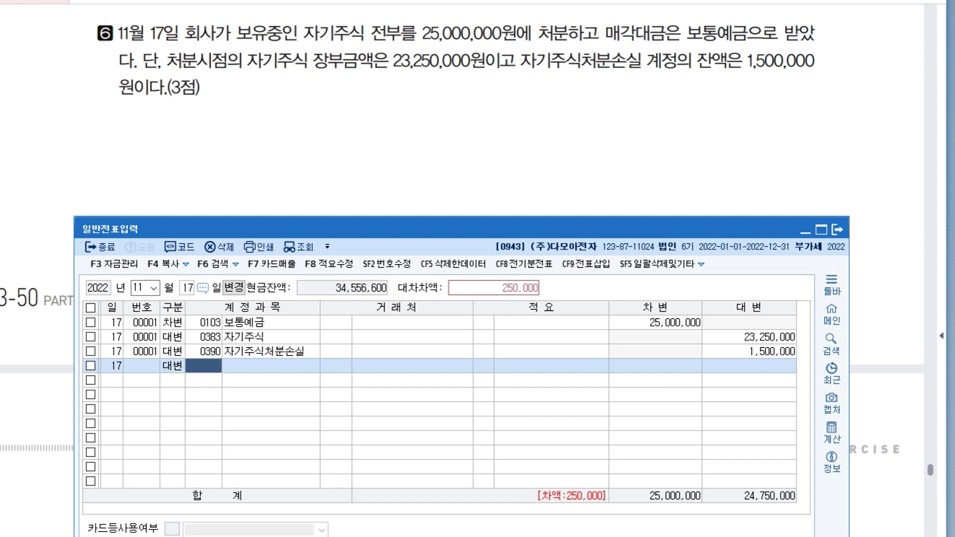
text(343)
key(Return)
key(Return)
key(Return)
key(Return)
key(Return)
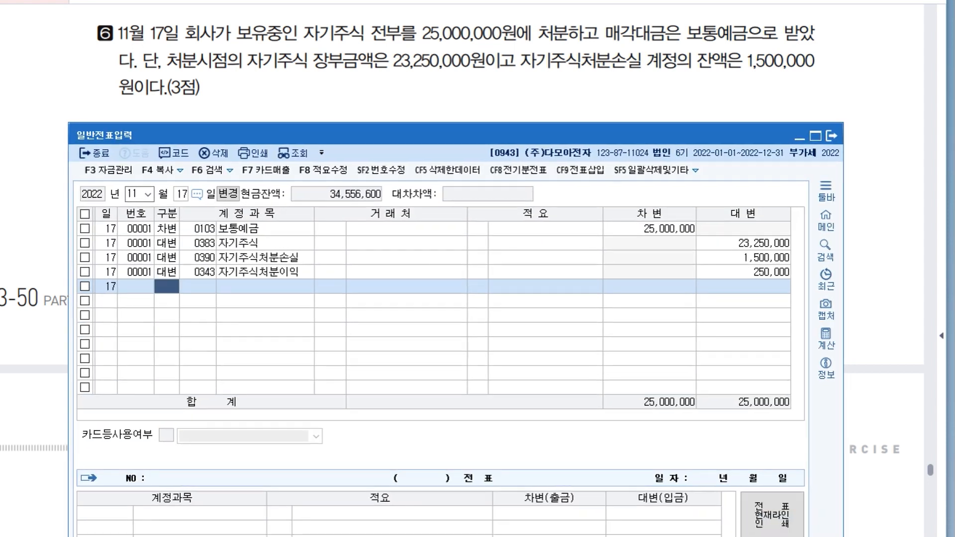
Close 일반전표입력 and bring up transaction 1 of question 03 in the question document.
click(831, 135)
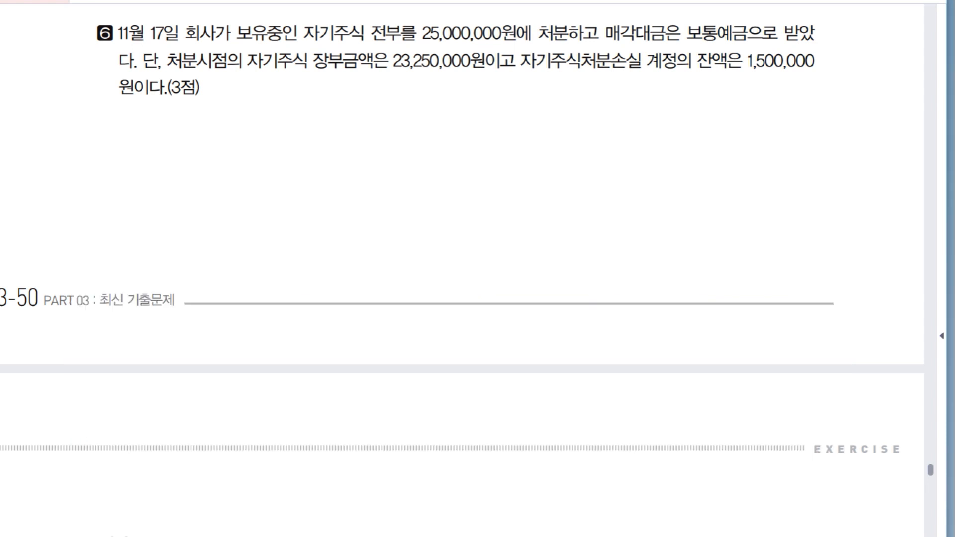
drag(596, 408, 581, 143)
drag(497, 407, 502, 168)
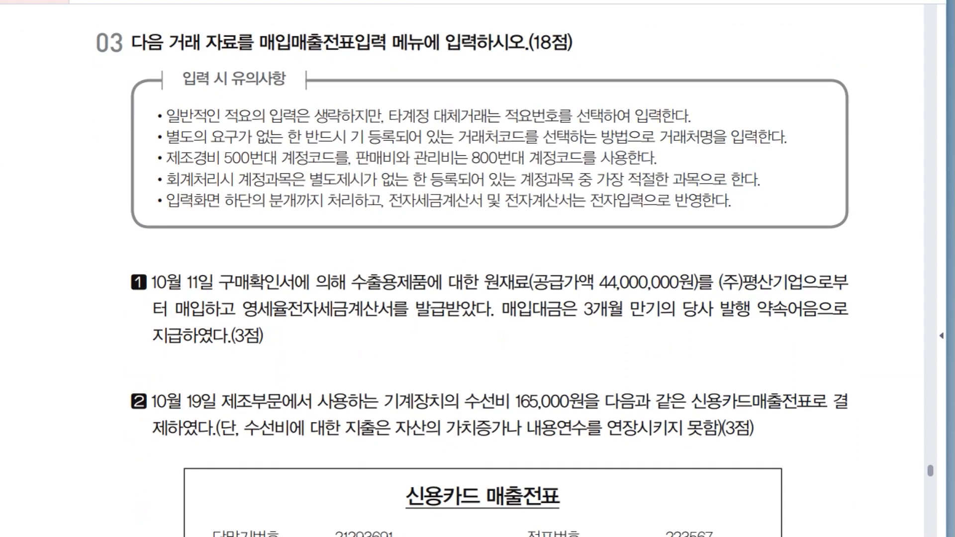
drag(498, 408, 481, 157)
Switch to KcLep and open 매입매출전표입력, placing its window directly beneath the text of transaction 1.
key(alt+Tab)
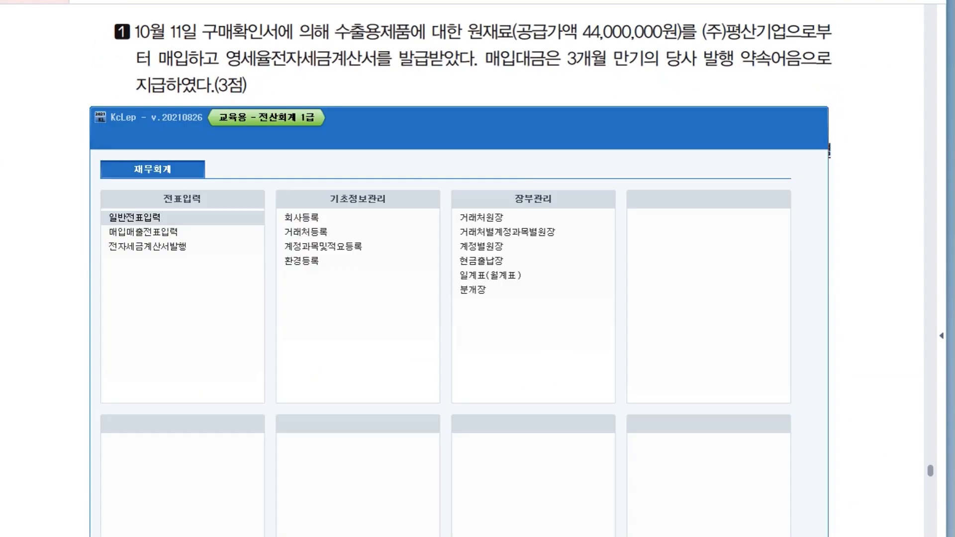
drag(448, 116, 447, 149)
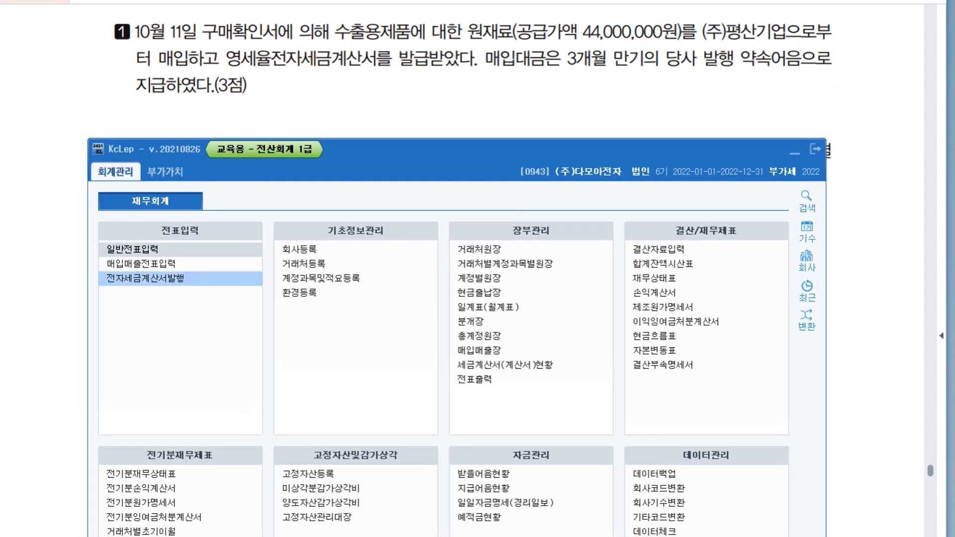
click(142, 264)
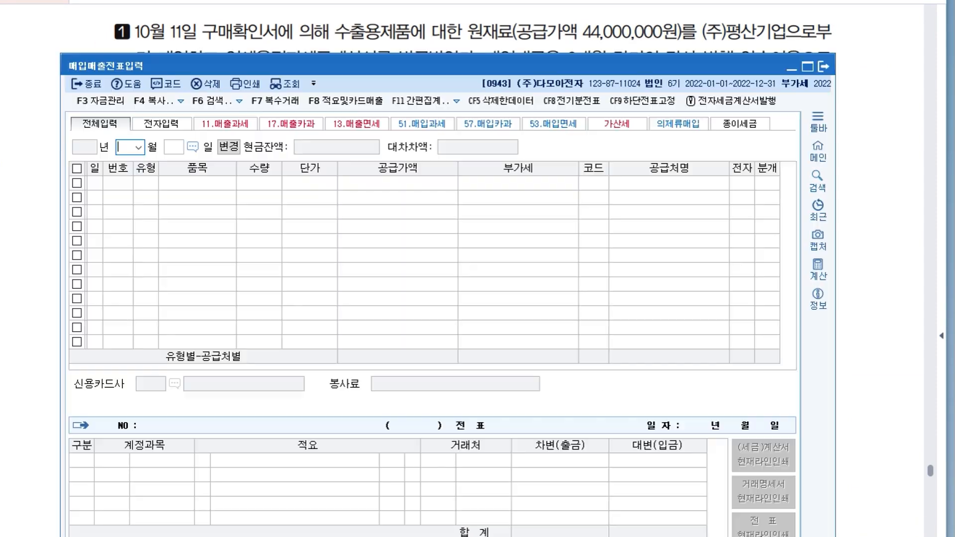
drag(259, 65, 262, 138)
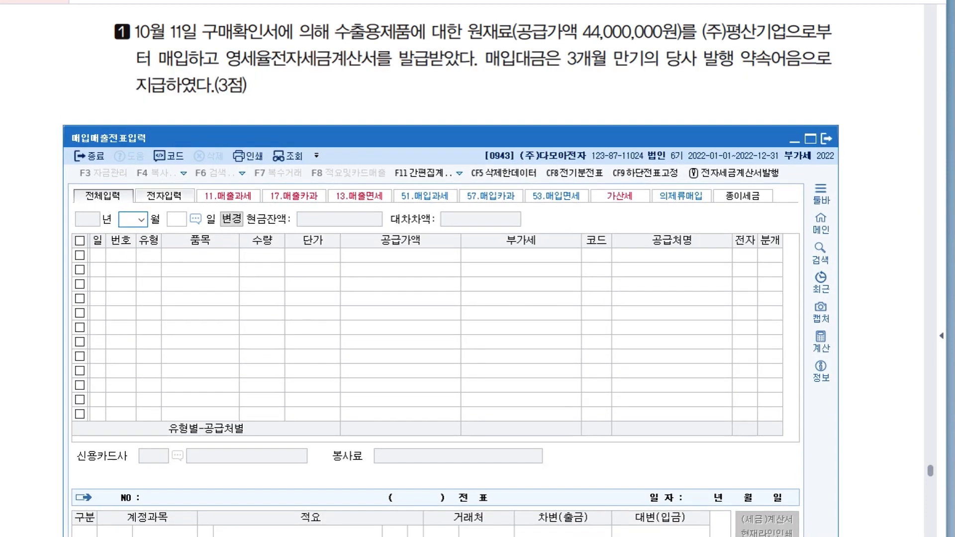
Set the 매입매출전표입력 voucher date to October 11.
text(10)
key(Return)
text(11)
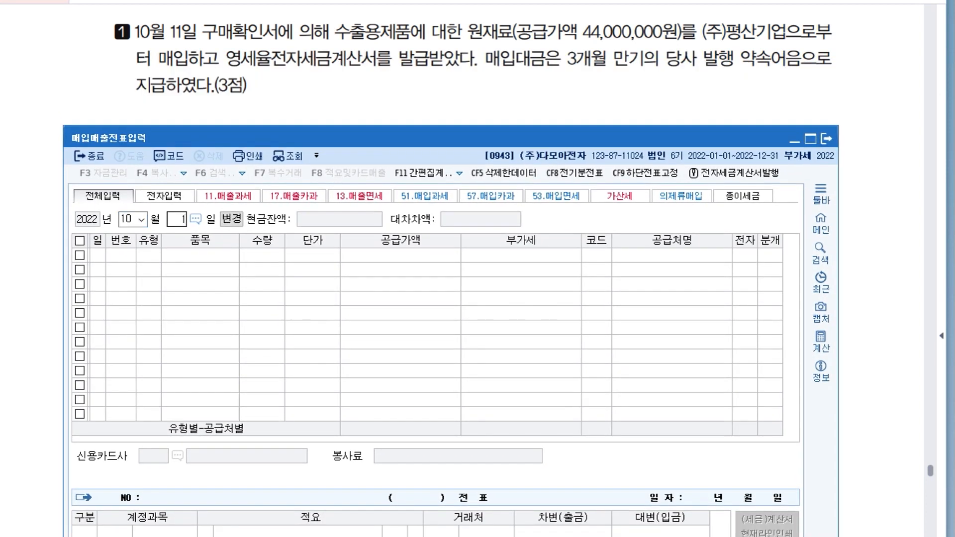
key(Return)
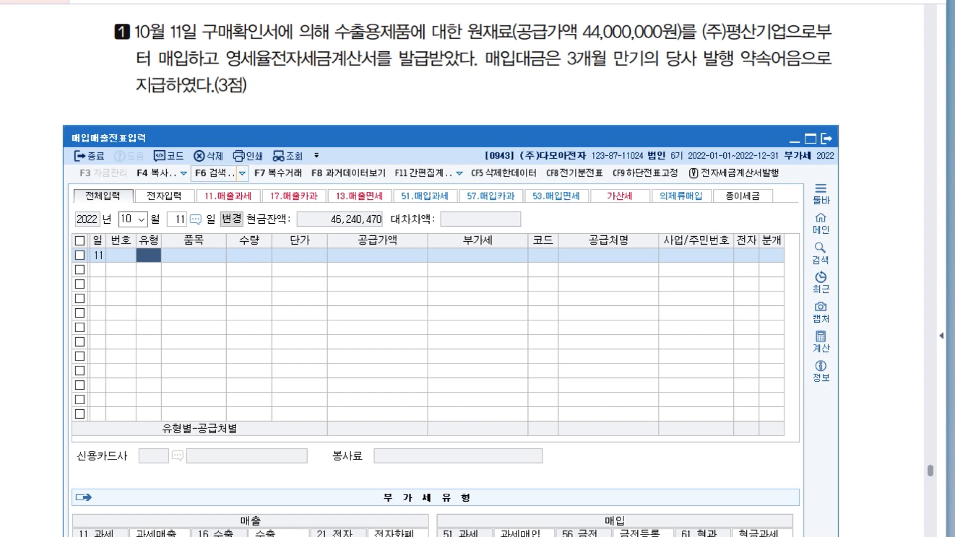
Rearrange the 매입매출전표입력 window to show the whole 부가세유형 list beneath the transaction text.
drag(318, 126, 321, 194)
click(794, 150)
drag(454, 194, 457, 138)
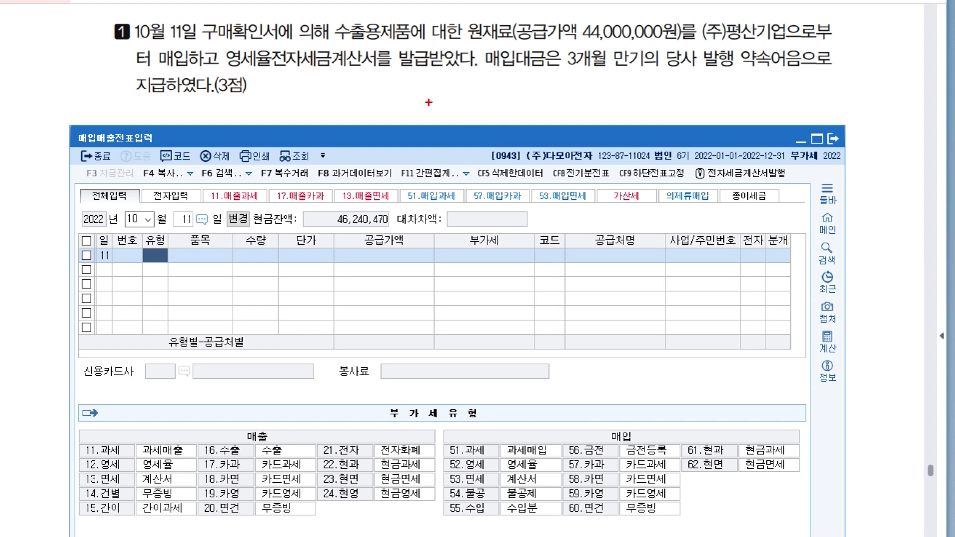
Mark the 유형 field, 영세율전자세금계산서 and purchase type 52.영세 in pen, and handwrite "52.영세" beneath the transaction text.
mouse_move(149, 243)
mouse_down()
mouse_move(151, 273)
mouse_move(229, 92)
mouse_move(235, 115)
mouse_up()
drag(226, 70, 341, 66)
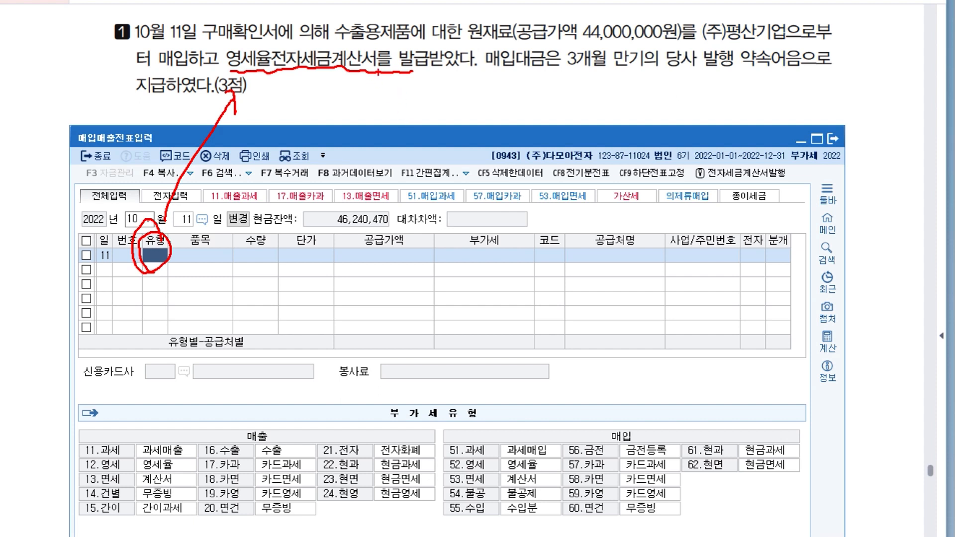
mouse_move(605, 436)
mouse_down()
mouse_move(613, 442)
mouse_move(621, 425)
mouse_up()
mouse_move(465, 476)
mouse_down()
mouse_move(486, 461)
mouse_move(478, 472)
mouse_up()
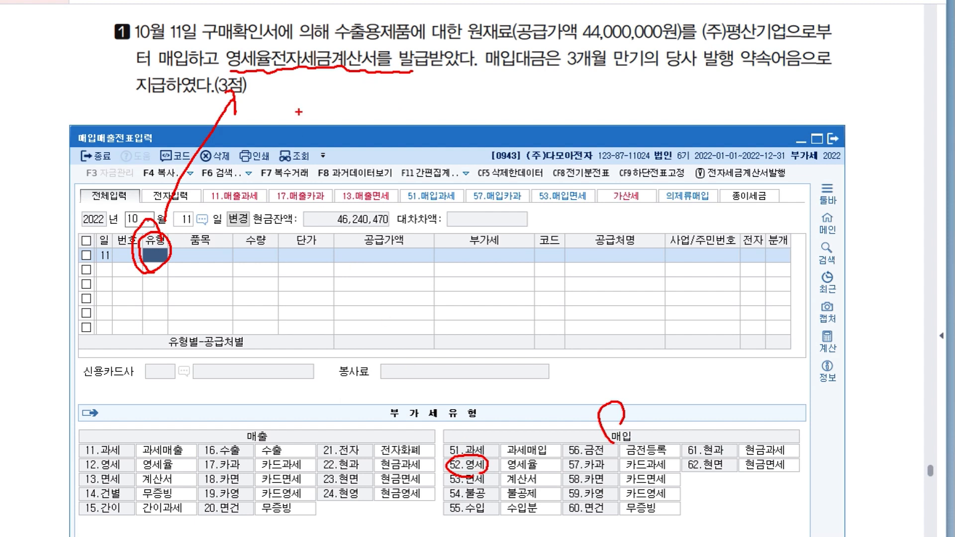
mouse_move(334, 76)
mouse_down()
mouse_move(328, 96)
mouse_move(351, 93)
mouse_up()
drag(357, 85, 389, 106)
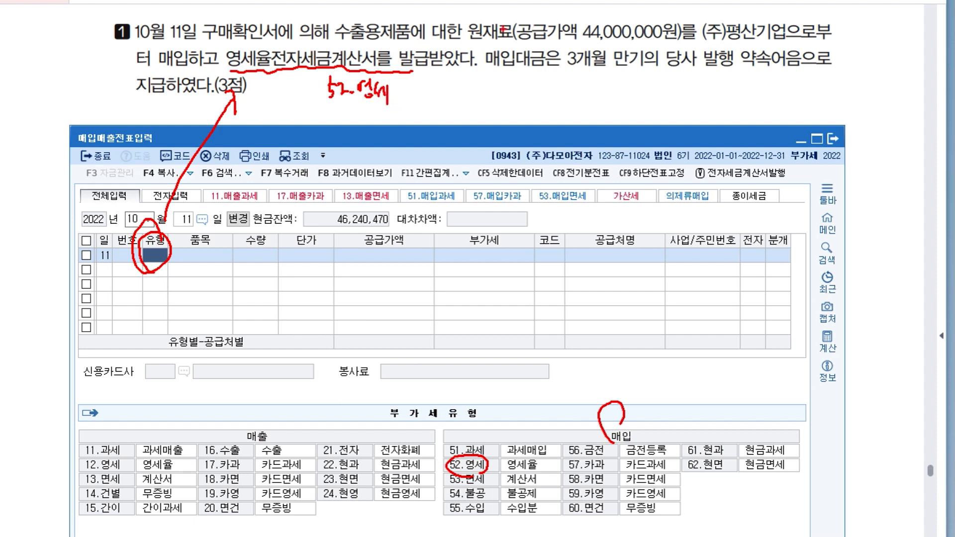
Underline 발행 약속어음 in the transaction text and handwrite 지급어음 beneath it.
drag(708, 71, 804, 74)
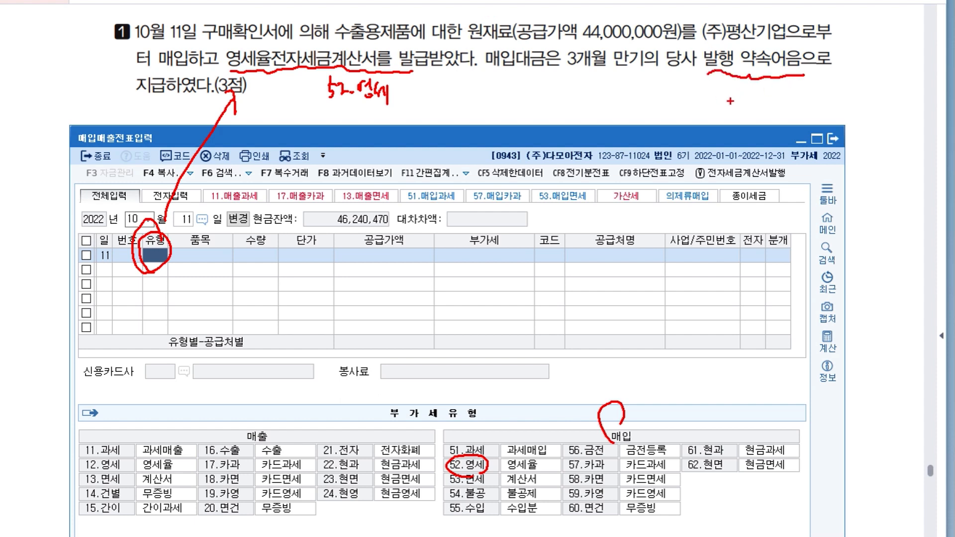
drag(707, 90, 743, 92)
mouse_move(749, 88)
mouse_down()
mouse_move(751, 110)
mouse_move(758, 87)
mouse_move(763, 94)
mouse_up()
drag(755, 98, 759, 103)
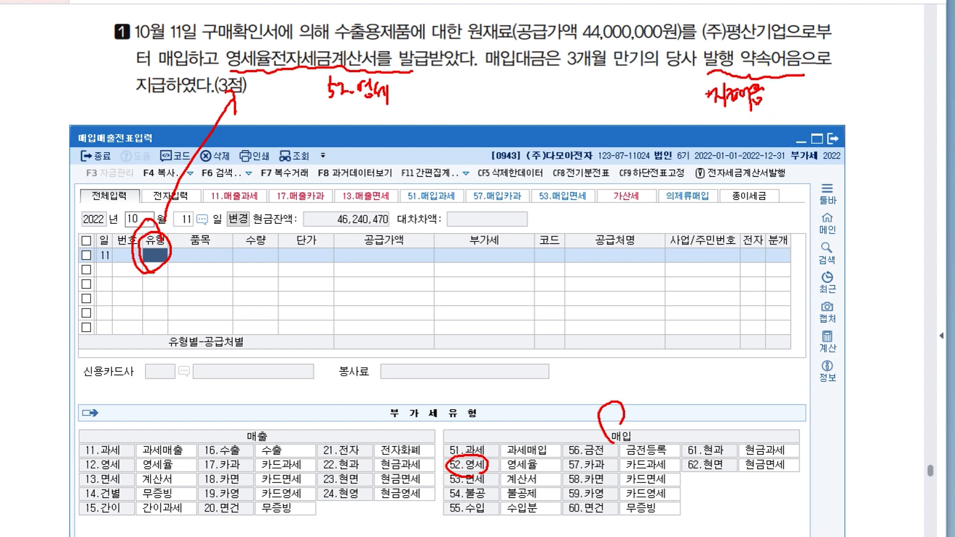
Handwrite a circled "3.혼합" beneath the transaction text, and clear all the pen marks.
mouse_move(575, 82)
mouse_down()
mouse_move(591, 96)
mouse_move(609, 85)
mouse_move(611, 95)
mouse_move(609, 80)
mouse_up()
drag(609, 76, 617, 87)
mouse_move(622, 76)
mouse_down()
mouse_move(626, 94)
mouse_move(638, 89)
mouse_up()
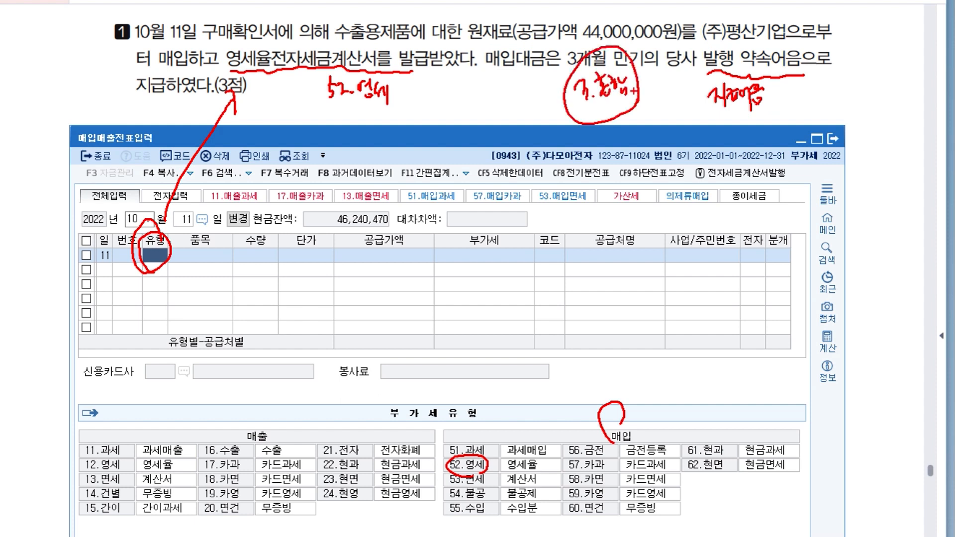
key(Escape)
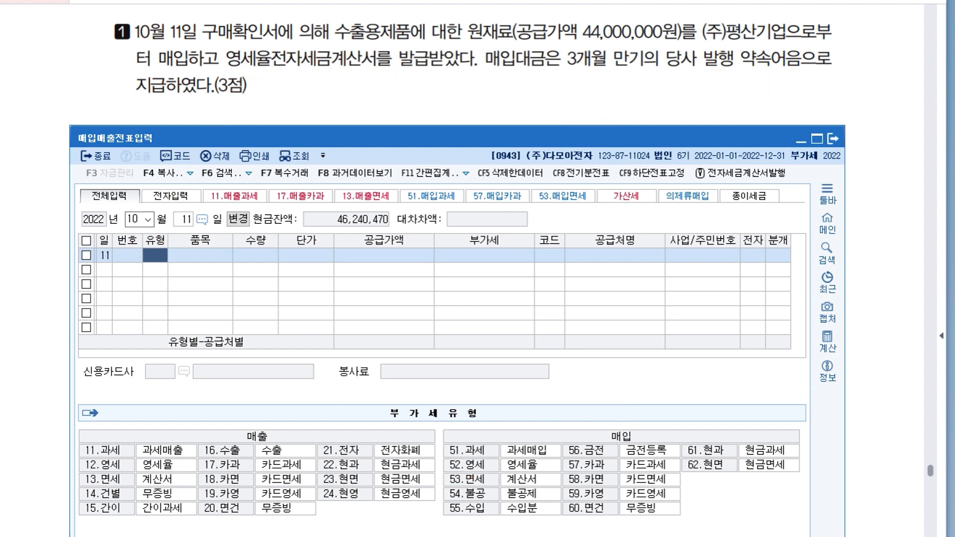
Enter the October 11 purchase as type 52.영세 with item 원재료 and a 공급가액 of 44,000,000.
text(52)
key(Return)
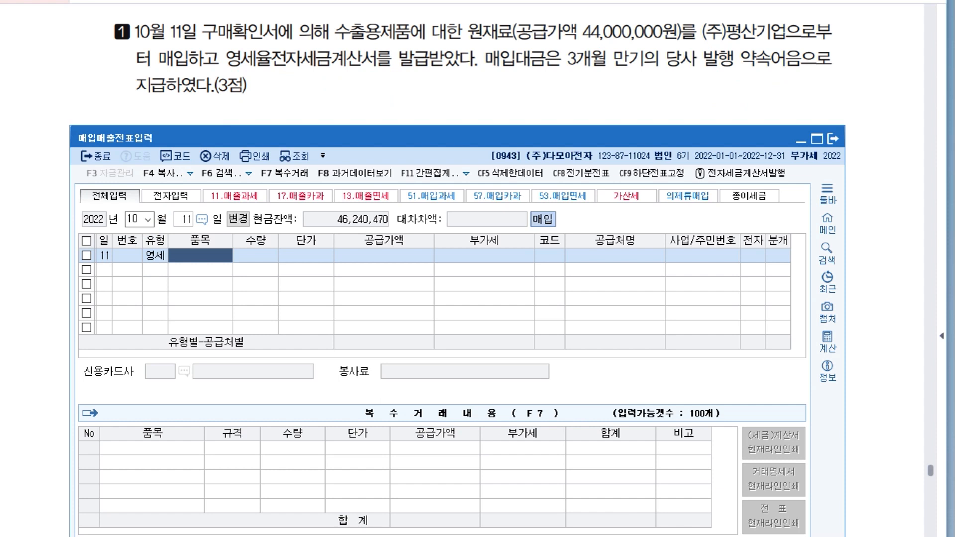
text(원재료)
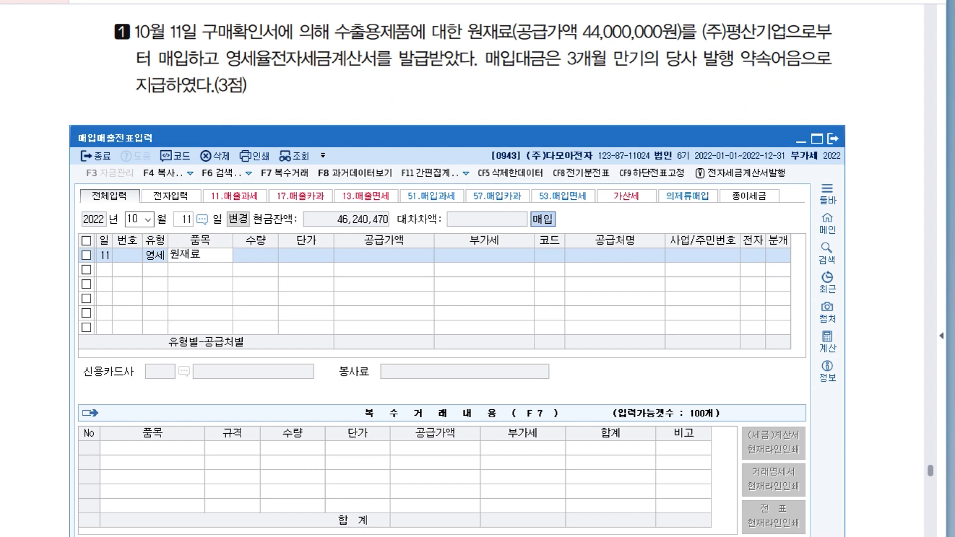
key(Return)
key(Left)
key(Left)
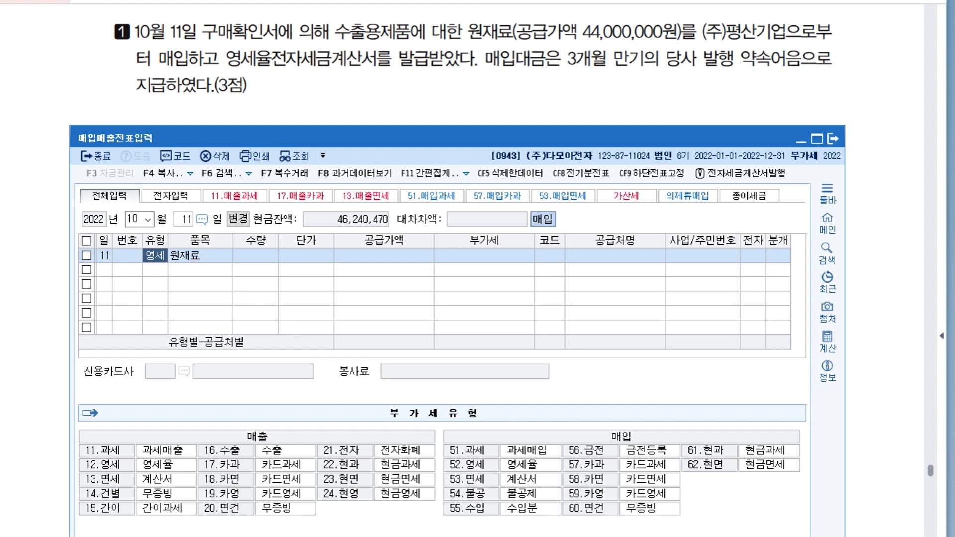
key(Return)
key(Return)
key(Return)
text(44000000)
Set (주)평산기업 as the purchase's supplier and 전자 to 여.
key(Return)
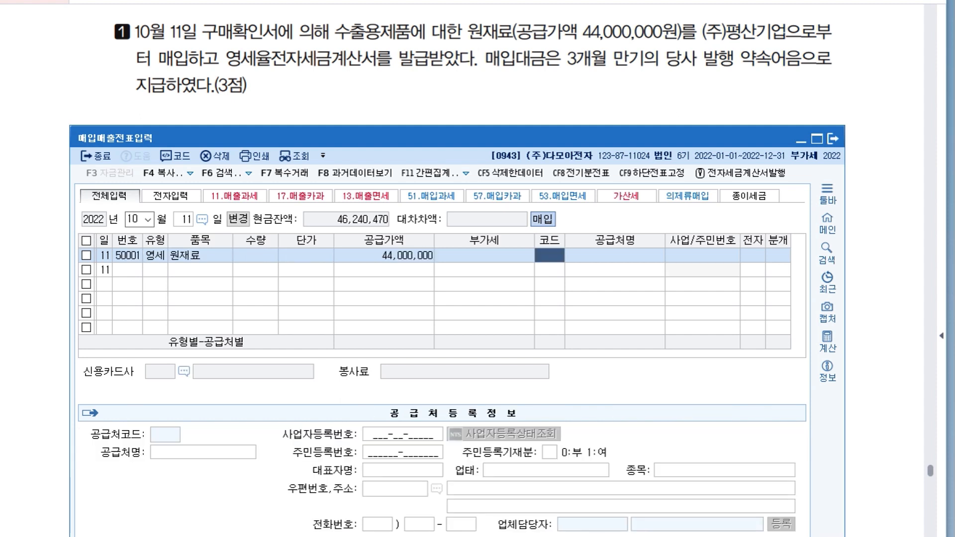
text(평산)
key(Return)
key(Return)
key(Return)
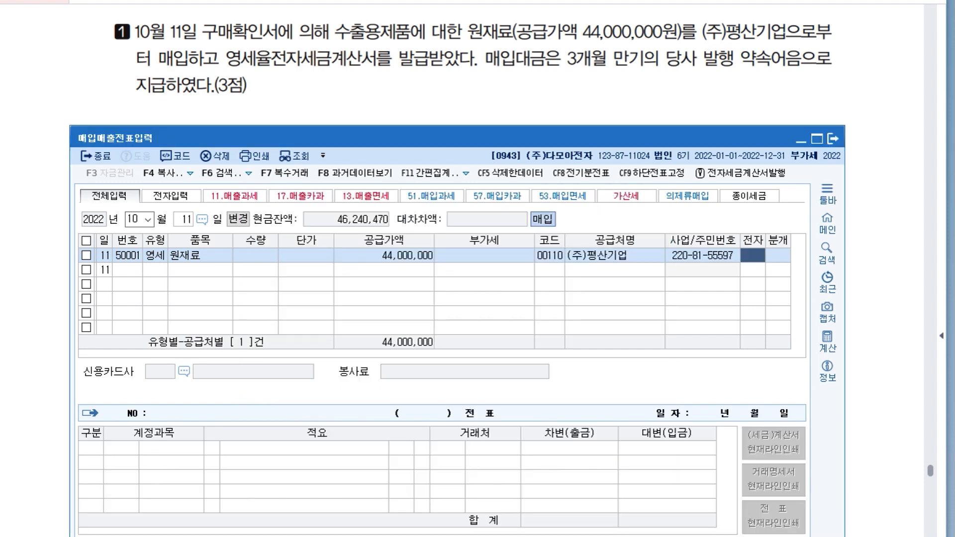
text(1)
Set the purchase's 분개 to 혼합 and add a credit line for account 252 지급어음 of 44,000,000.
key(Return)
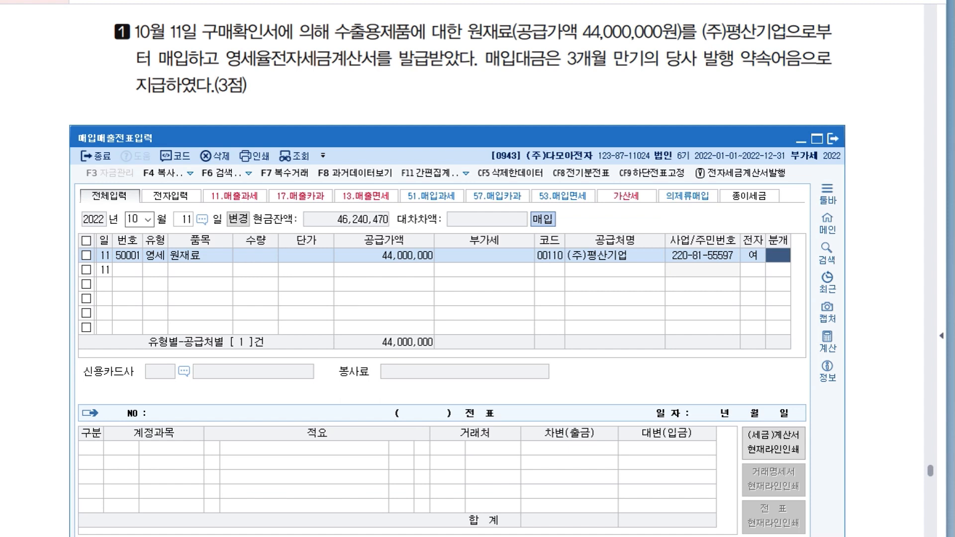
text(3)
key(Return)
key(Return)
key(Return)
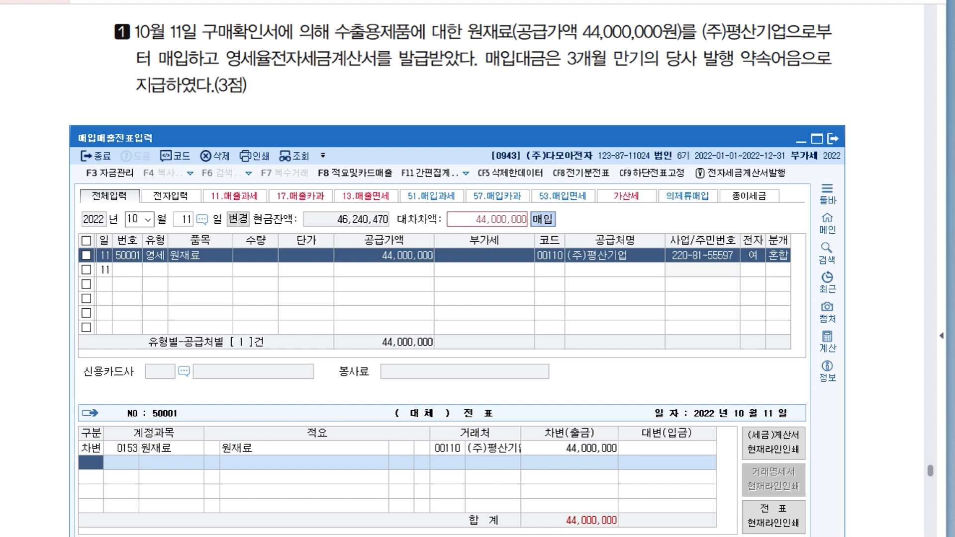
text(4)
key(Return)
text(252)
key(Return)
key(Return)
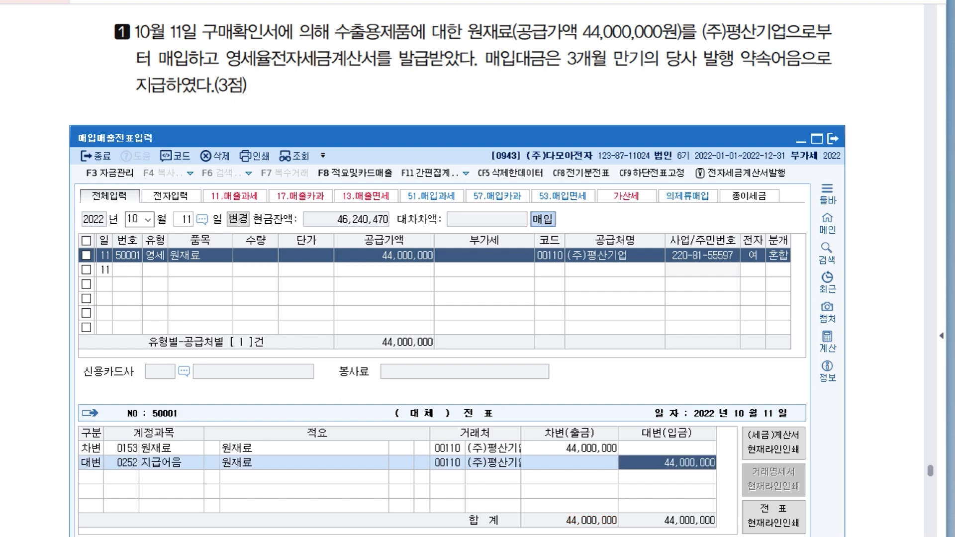
click(490, 463)
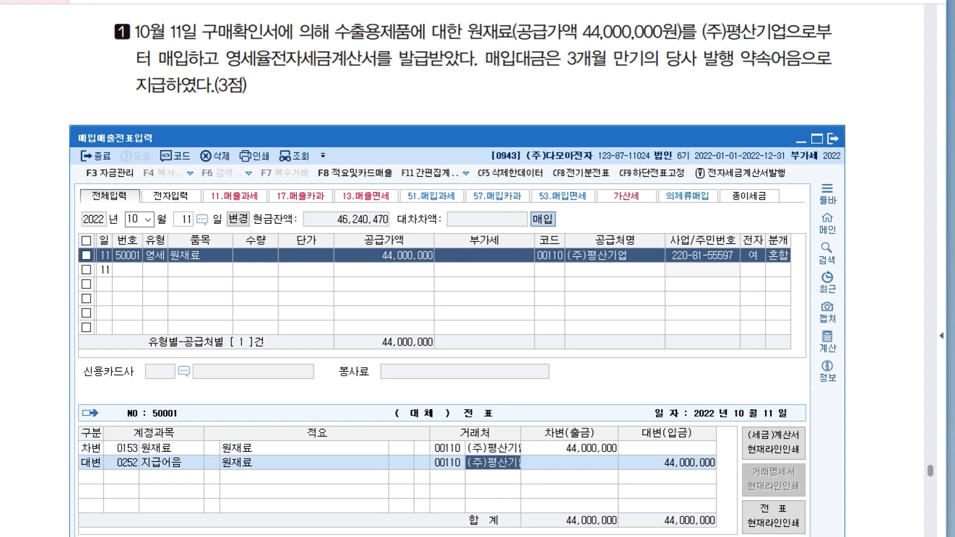
Bring transaction 2 into view above the voucher window and set the voucher date to October 19.
drag(447, 138, 446, 129)
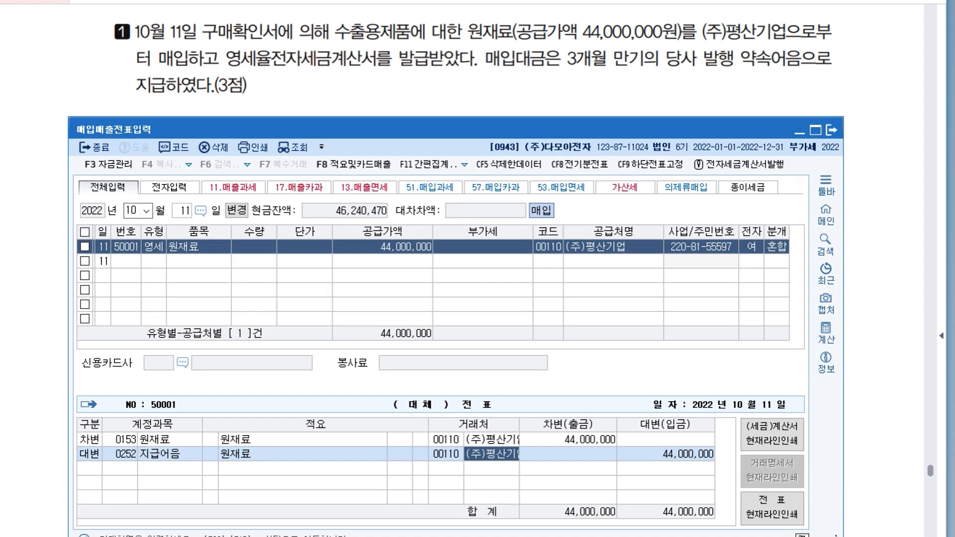
click(799, 130)
drag(498, 318, 500, 197)
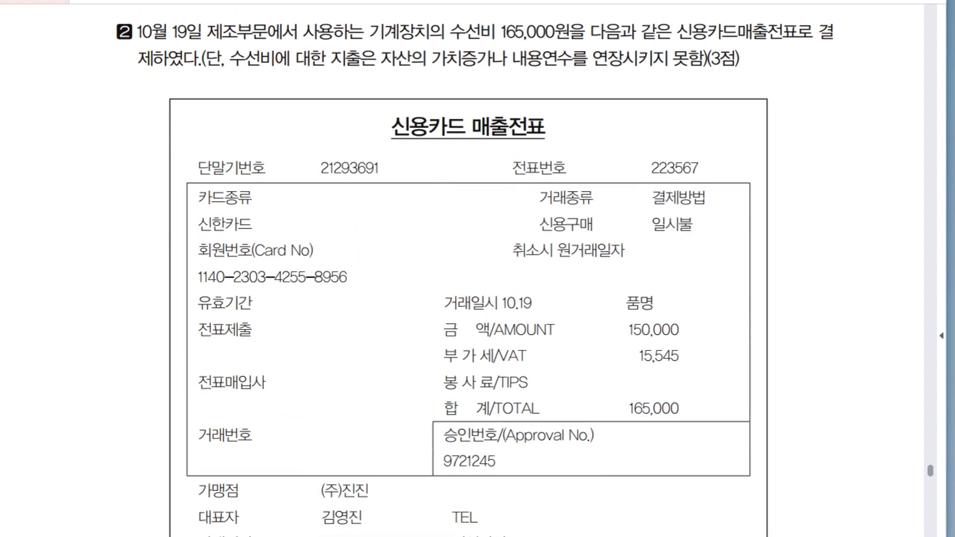
key(alt+Tab)
key(Escape)
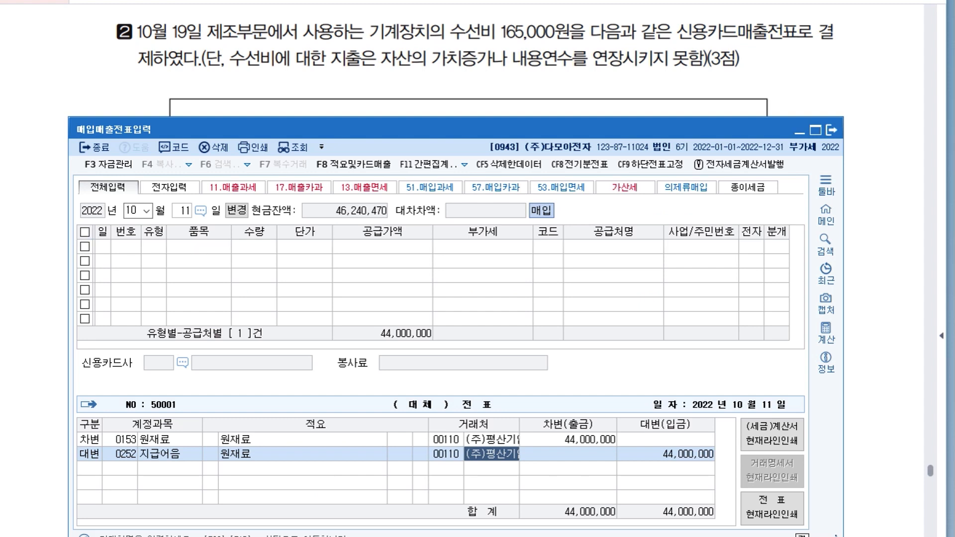
text(19)
key(Return)
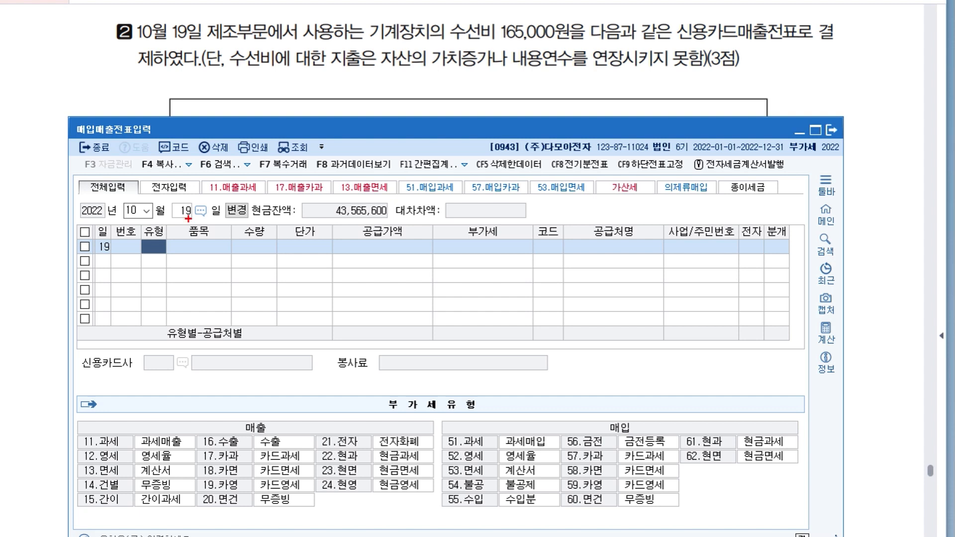
Mark 신용카드매출전표, the 매입 heading and type 57.카과 in pen, and handwrite "57.카과" beneath the transaction text.
drag(686, 43, 829, 48)
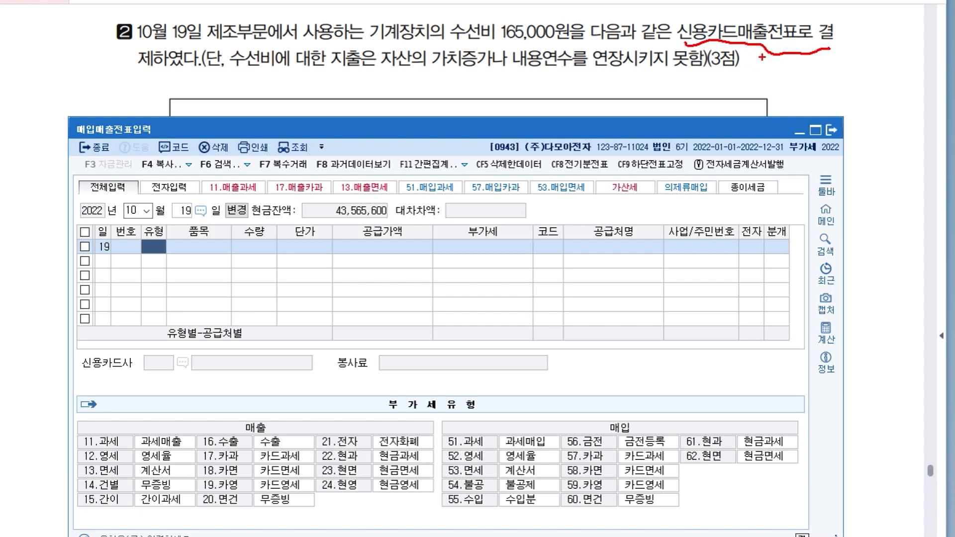
drag(637, 424, 638, 393)
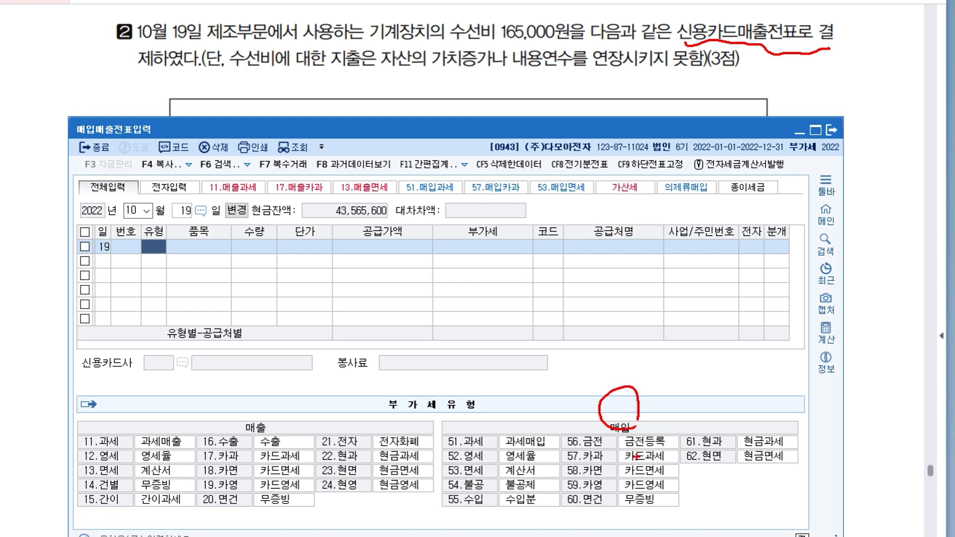
mouse_move(563, 449)
mouse_down()
mouse_move(564, 467)
mouse_move(662, 457)
mouse_move(557, 455)
mouse_up()
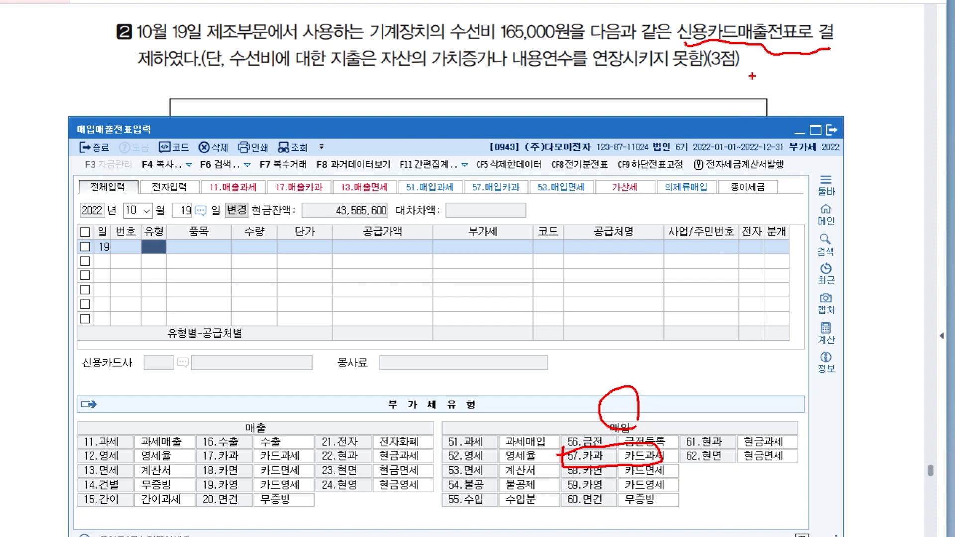
drag(751, 46, 748, 86)
mouse_move(748, 71)
mouse_down()
mouse_move(763, 89)
mouse_move(786, 89)
mouse_up()
click(771, 87)
drag(789, 73, 801, 85)
drag(805, 68, 812, 78)
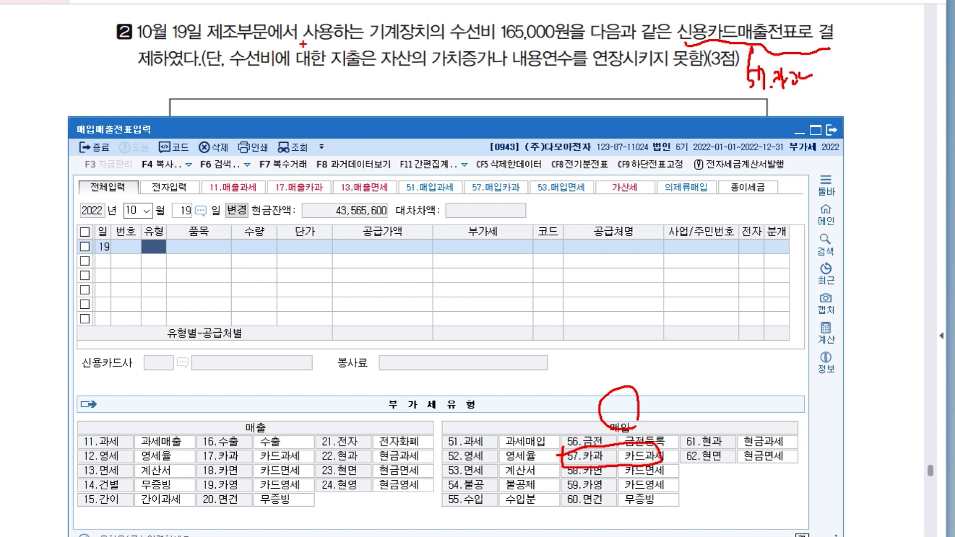
Underline 제조 and 수선비, handwrite (제) beside 수선비, and write 미지급금 with an arrow from 신용카드매출전표.
drag(233, 75, 265, 77)
mouse_move(222, 49)
mouse_down()
mouse_move(256, 49)
mouse_move(281, 85)
mouse_move(292, 78)
mouse_up()
drag(294, 64, 303, 87)
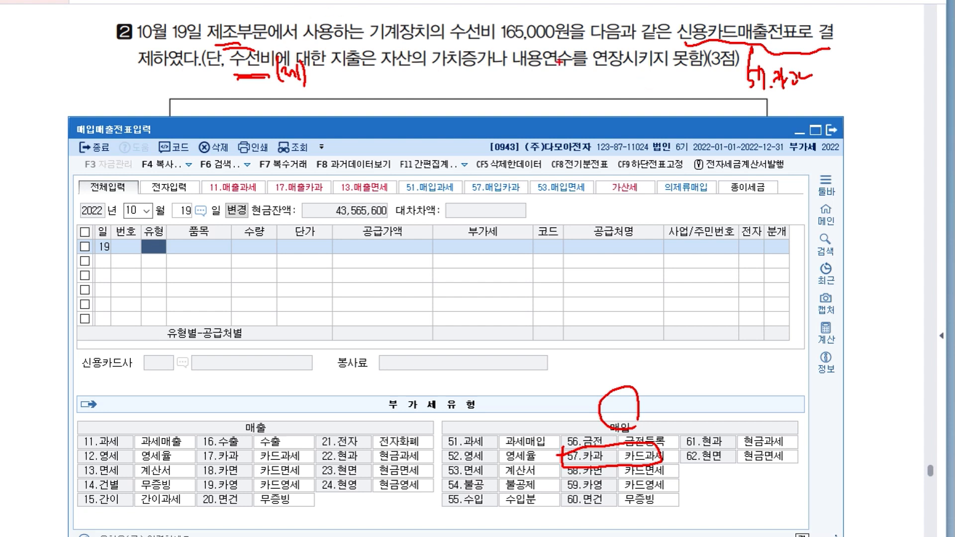
mouse_move(689, 34)
mouse_down()
mouse_move(657, 76)
mouse_move(669, 69)
mouse_up()
mouse_move(615, 85)
mouse_down()
mouse_move(625, 100)
mouse_move(667, 96)
mouse_move(670, 104)
mouse_up()
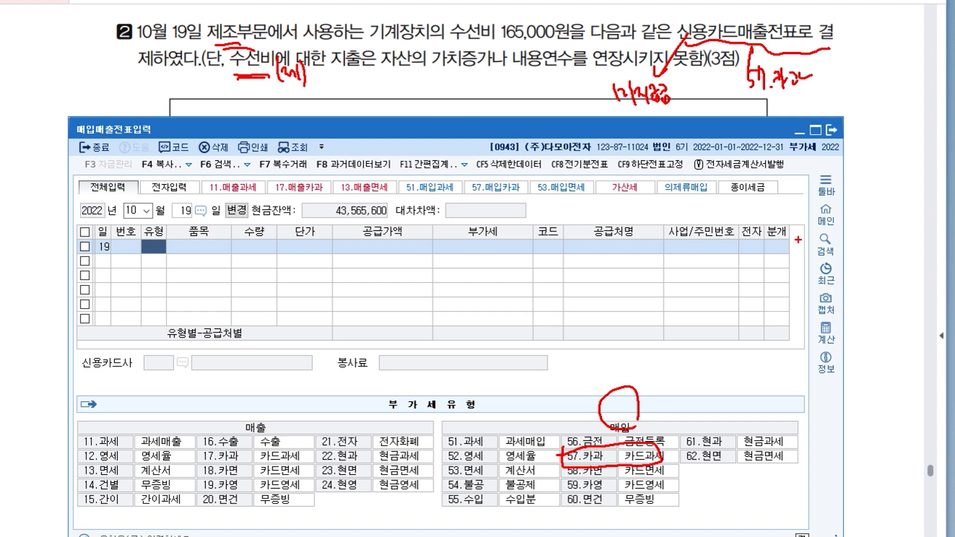
Underline the handwritten 57.카과 and 미지급금, add a circled "4.카드", and clear all the pen marks.
drag(772, 99, 788, 99)
drag(621, 118, 653, 114)
drag(711, 107, 717, 118)
click(719, 121)
mouse_move(713, 109)
mouse_down()
mouse_move(715, 124)
mouse_move(727, 113)
mouse_move(731, 124)
mouse_move(746, 124)
mouse_up()
drag(731, 87, 709, 92)
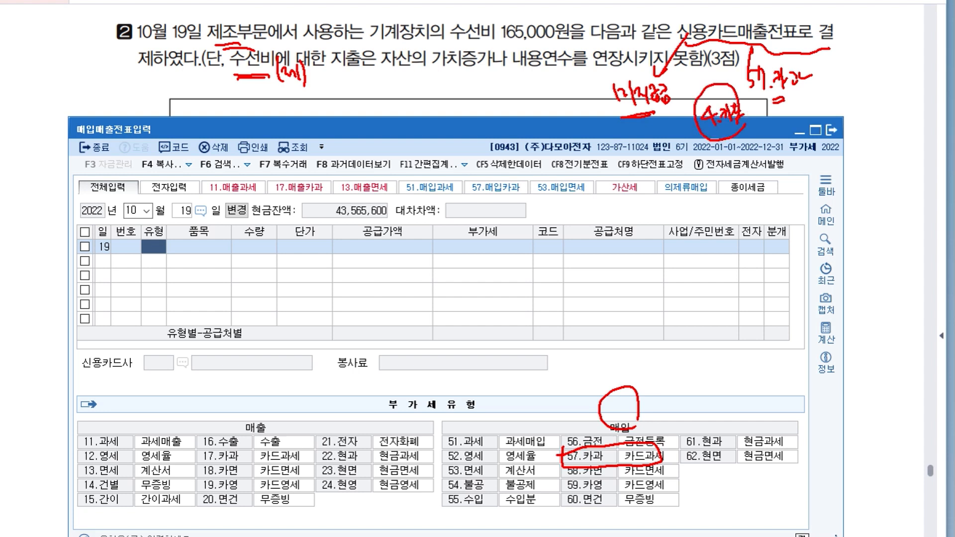
key(Escape)
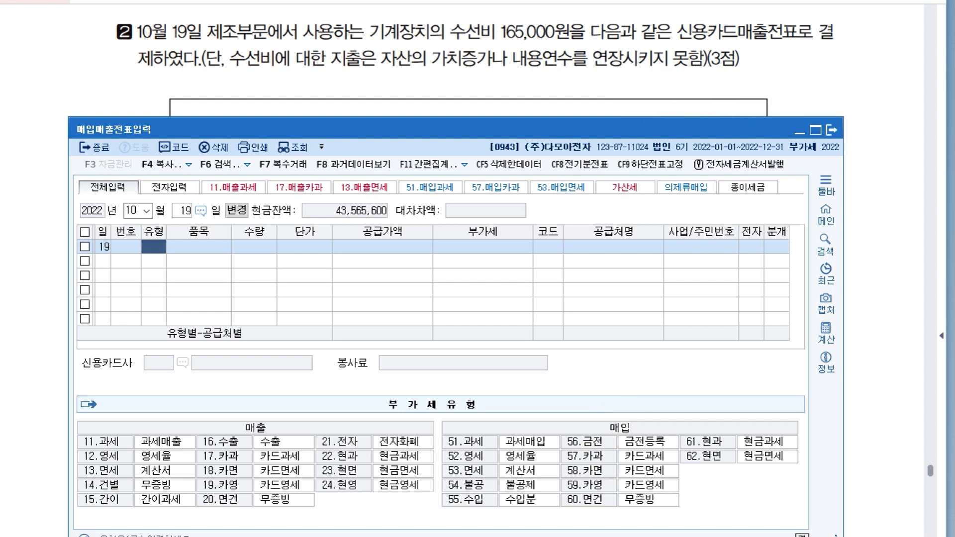
Enter the October 19 purchase as type 57.카과 with item 수선비 and 165,000 as the 공급가액 input.
text(17)
key(Return)
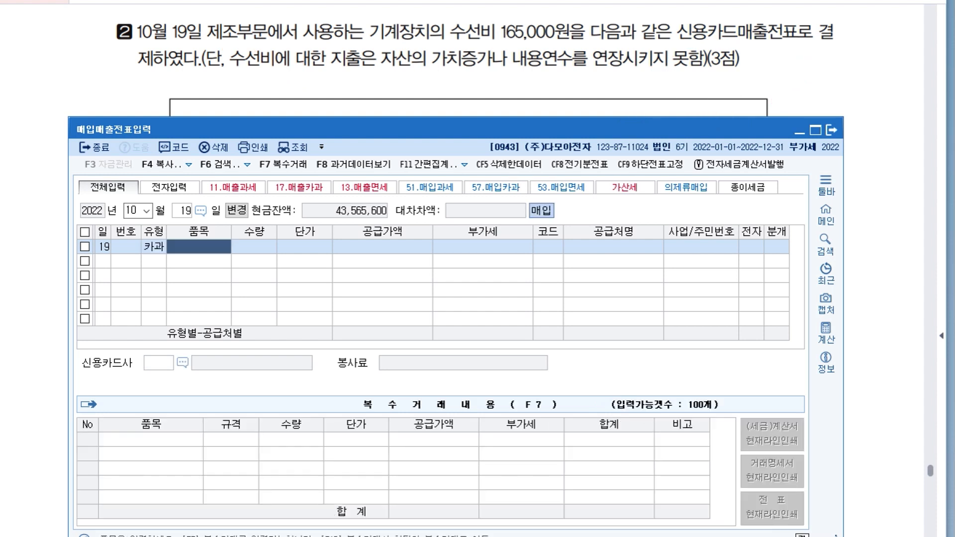
text(수선비)
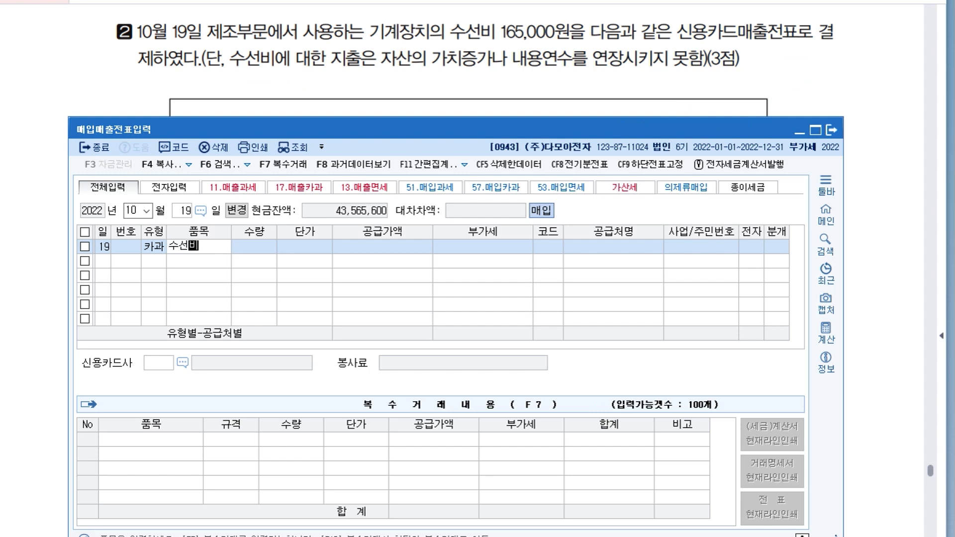
key(Return)
key(Return)
key(Return)
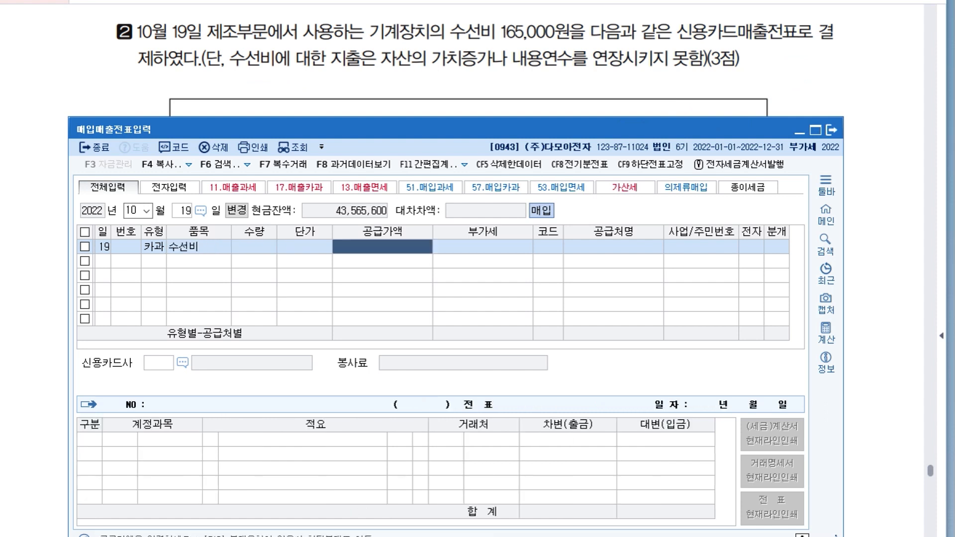
text(1650000)
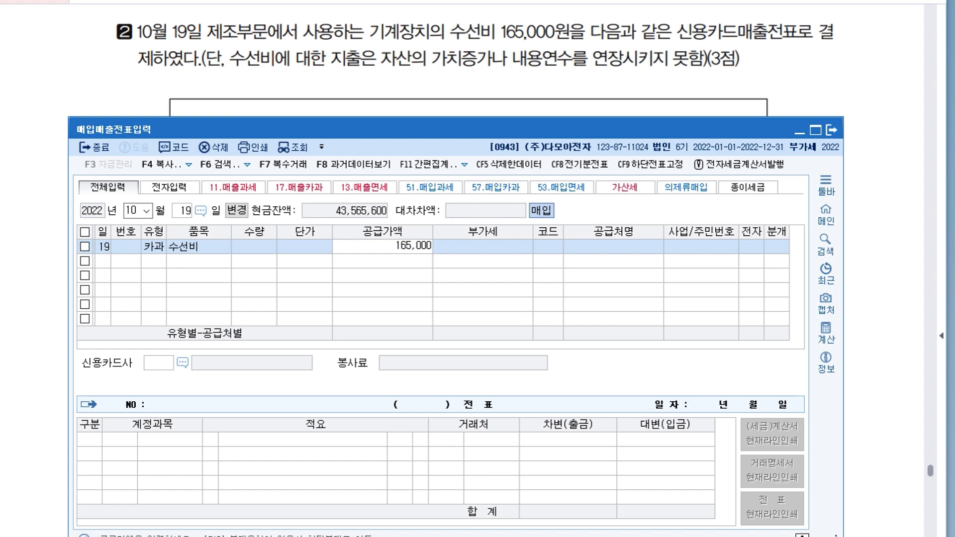
key(Return)
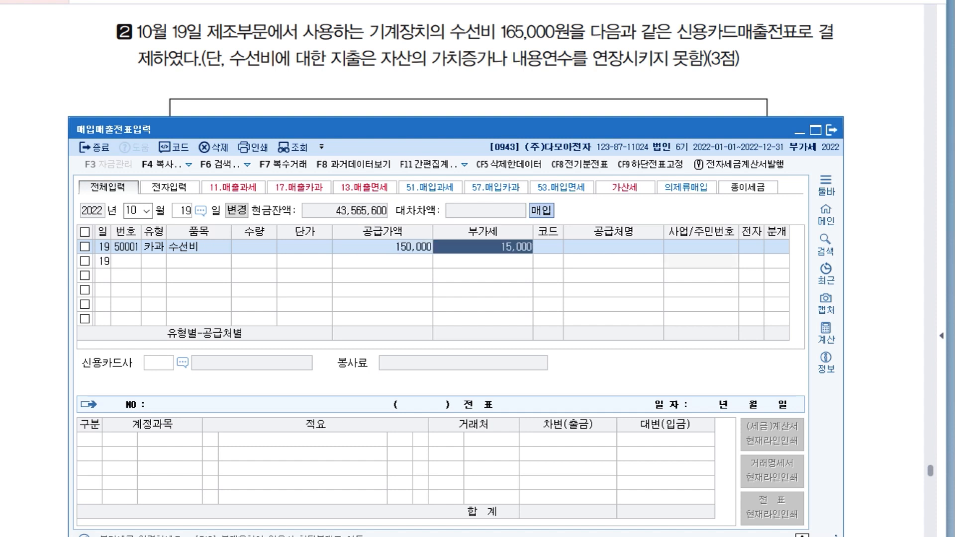
key(Return)
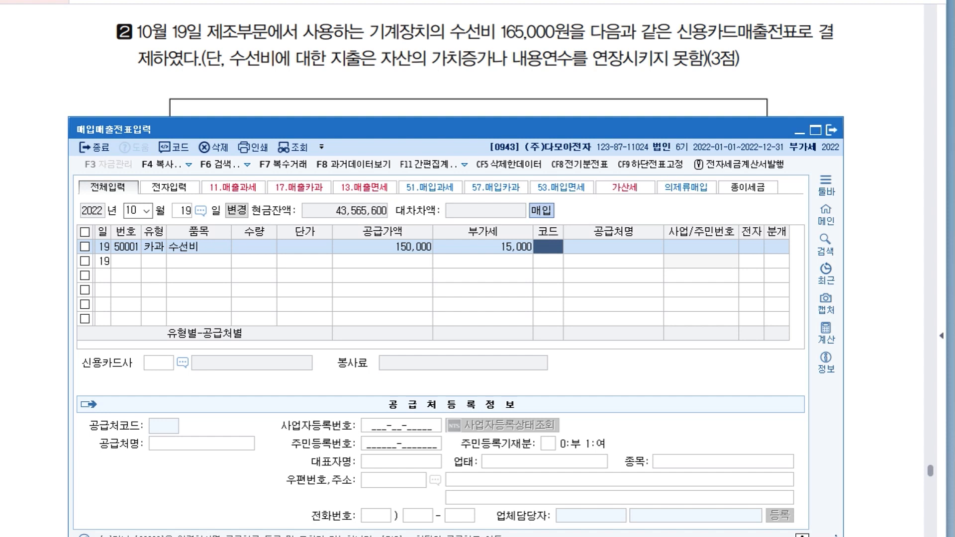
Consult the card slip's 가맹점 entry and set (주)진진 as the repair purchase's supplier.
click(224, 89)
scroll(223, 89, down, 5)
scroll(477, 269, down, 1)
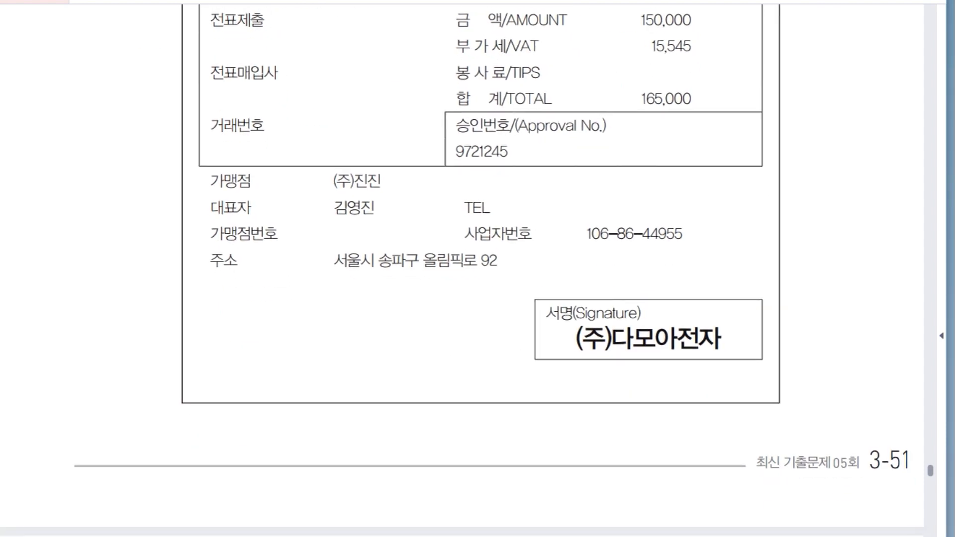
key(alt+Tab)
text(진진)
key(Return)
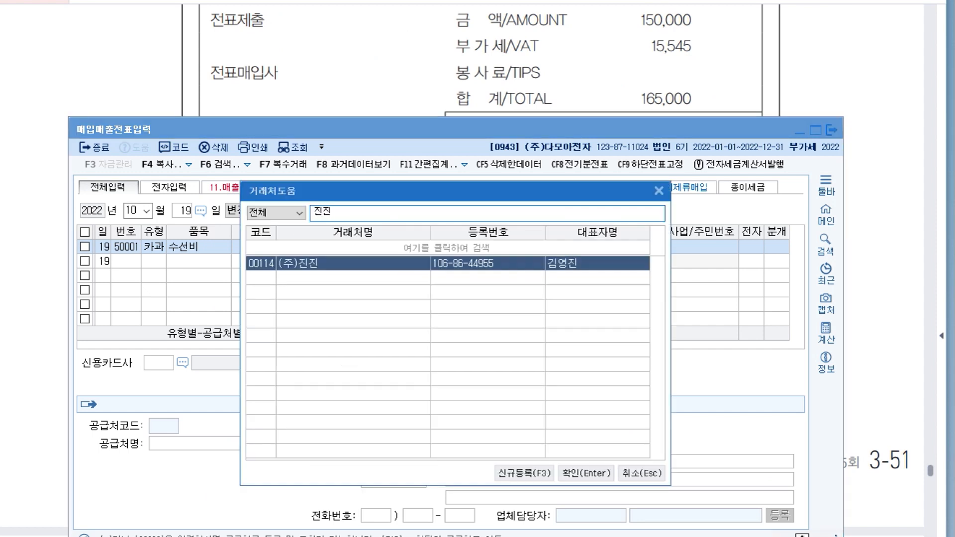
key(Return)
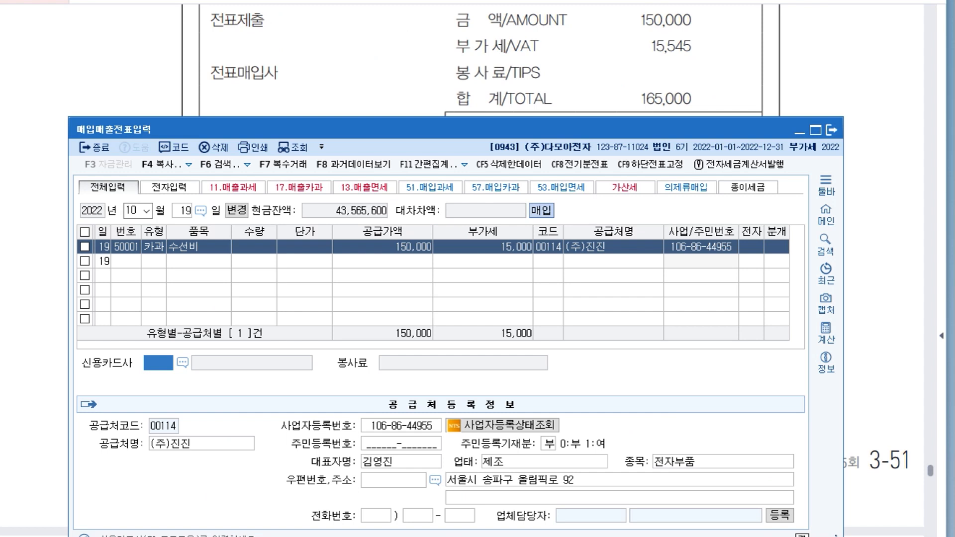
Choose 신한카드 as the 신용카드사 for the repair purchase.
click(182, 363)
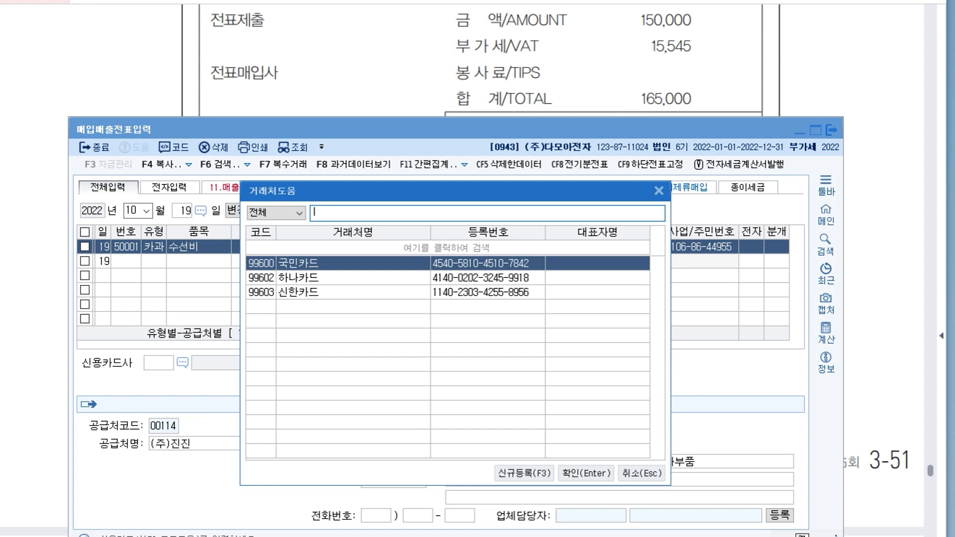
click(312, 292)
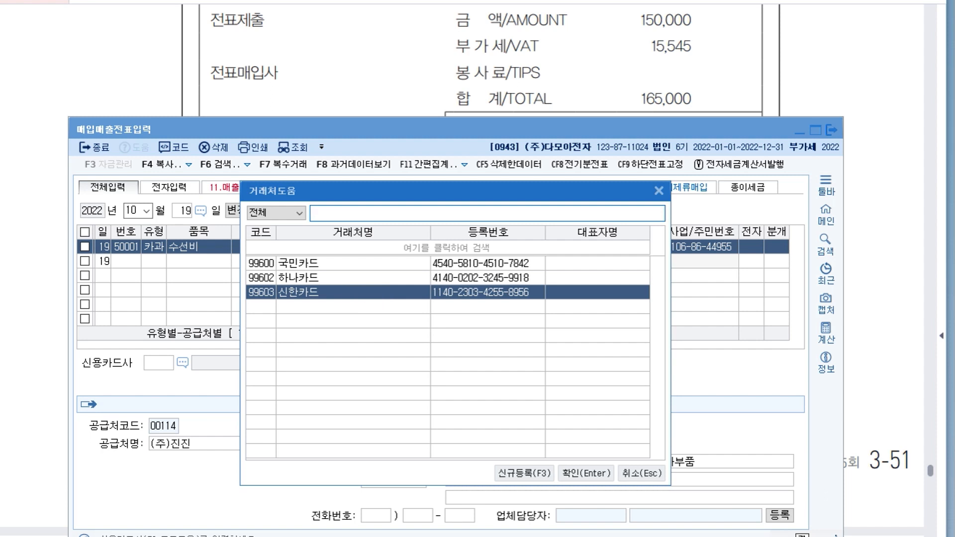
key(Return)
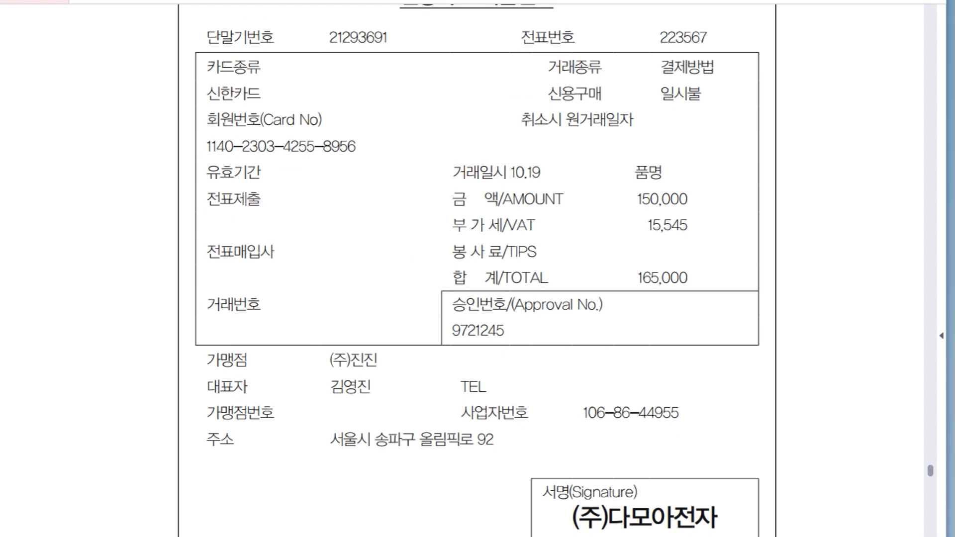
Return to KcLep's 매입매출전표입력 and set the October 19 repair purchase's 분개 type to 4 (카드).
key(alt+Tab)
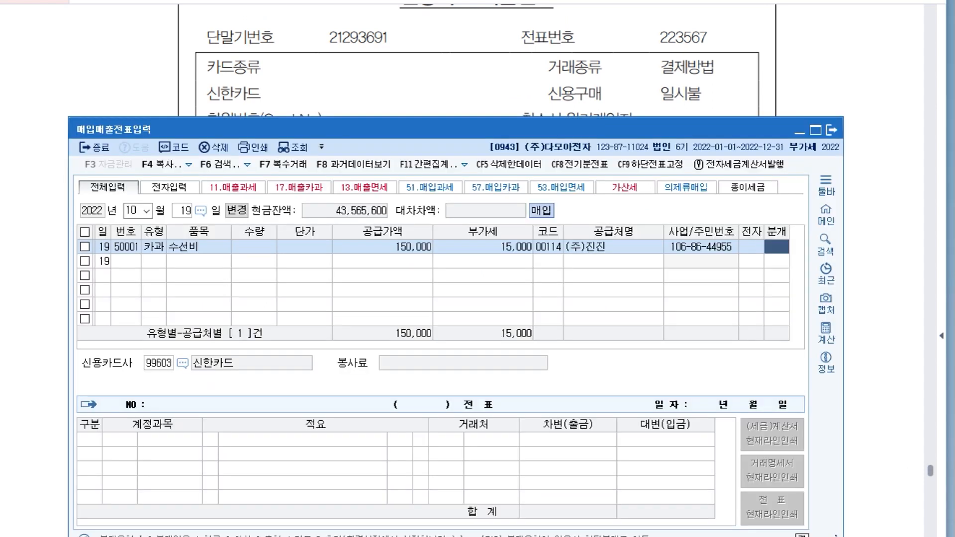
drag(448, 129, 439, 25)
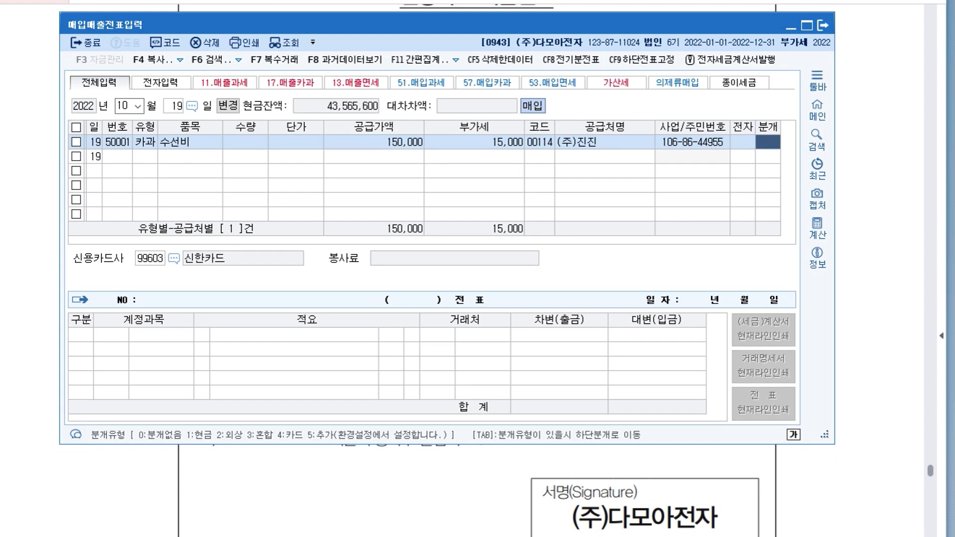
key(4)
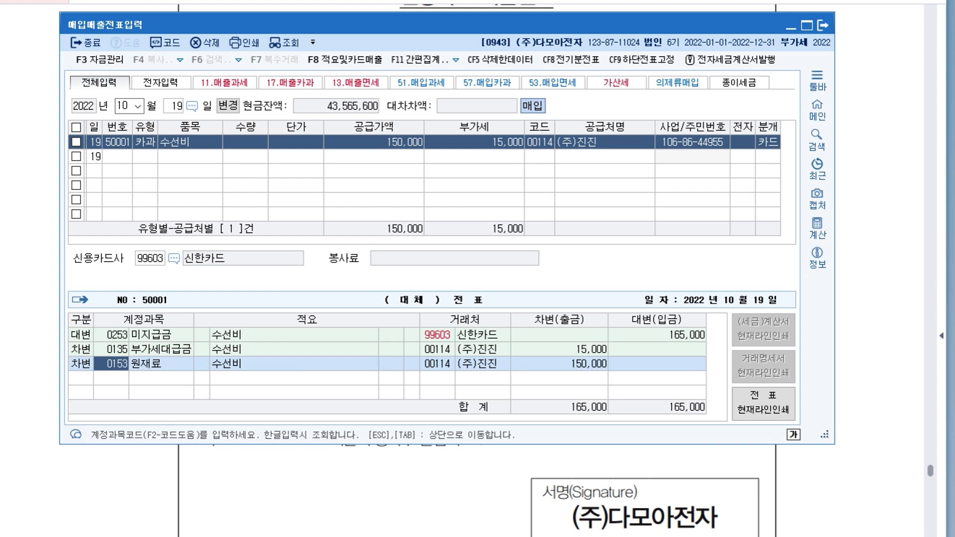
Replace the 원재료 debit account in the October 19 journal entry with 0520 수선비 (제조원가) and finish the voucher.
text(수선)
key(Return)
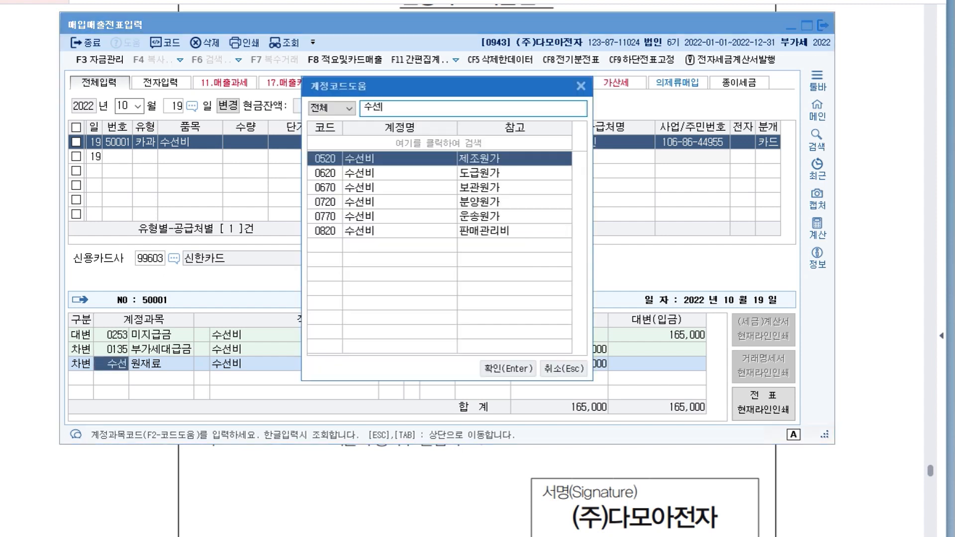
key(Down)
key(Down)
key(Down)
key(Down)
key(Up)
key(Up)
key(Up)
key(Up)
key(Return)
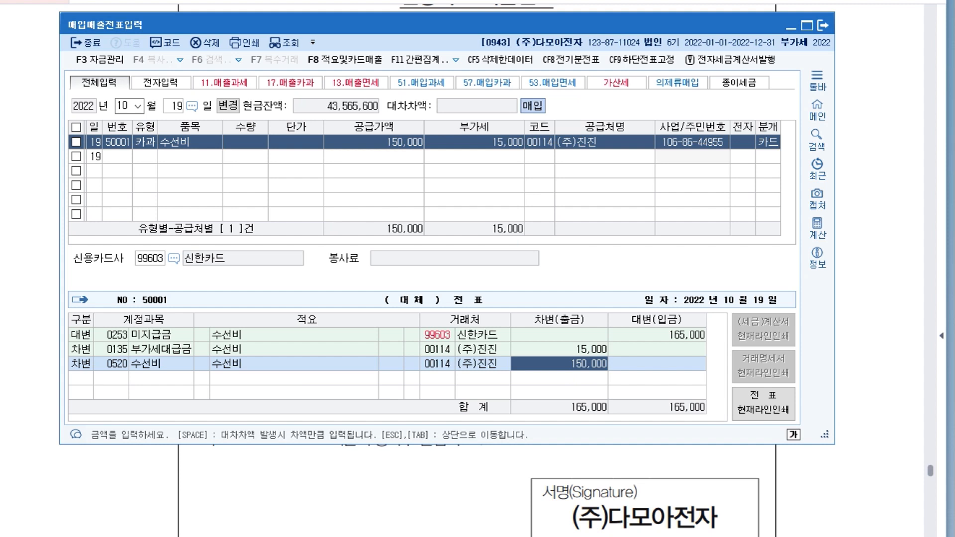
key(Escape)
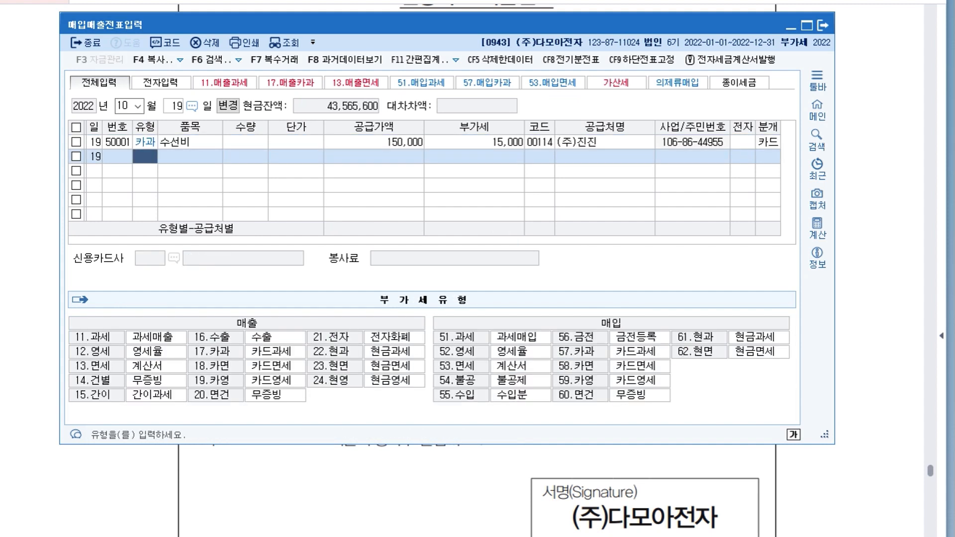
Consult item 3 about the raw-material return in the exam document and set the 매입매출전표입력 date to October 30 in KcLep.
key(alt+Tab)
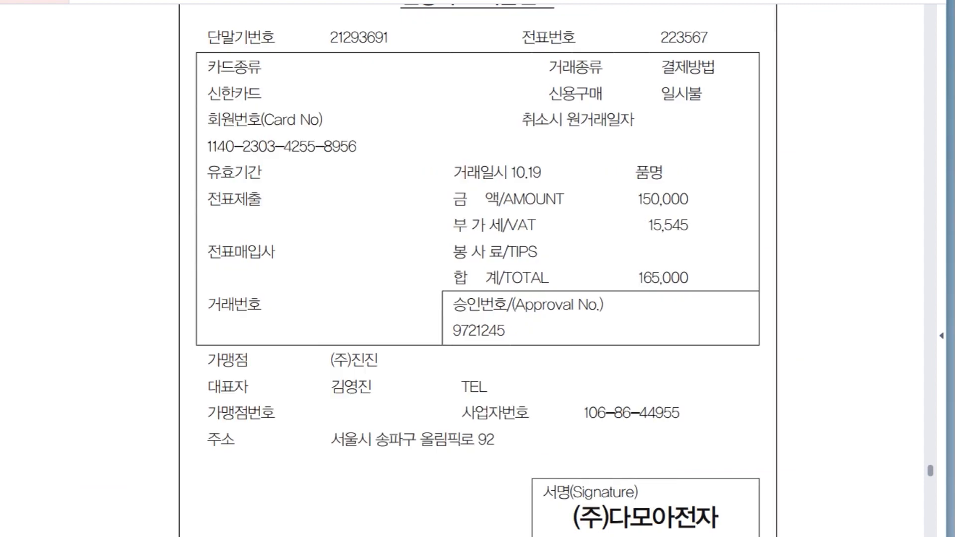
scroll(462, 268, down, 8)
scroll(462, 268, down, 8)
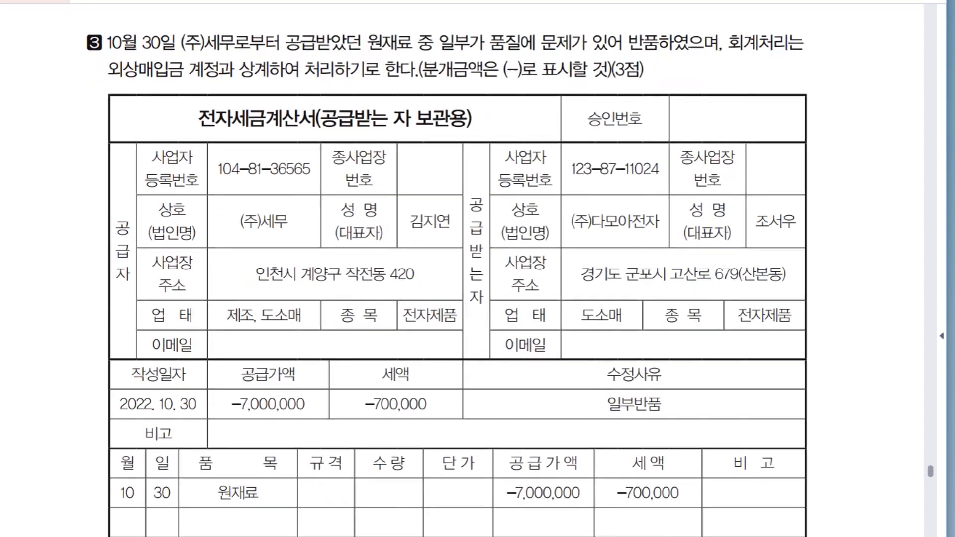
key(alt+Tab)
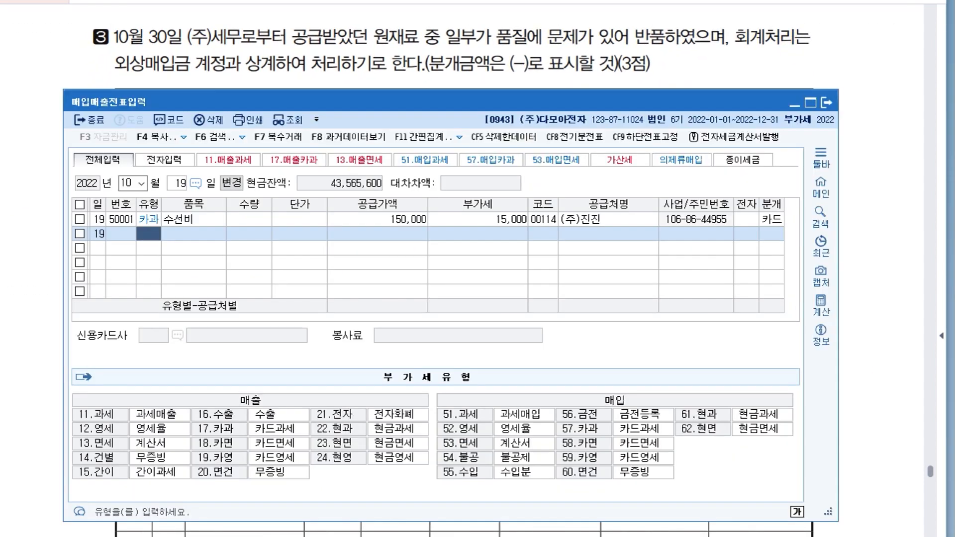
key(Escape)
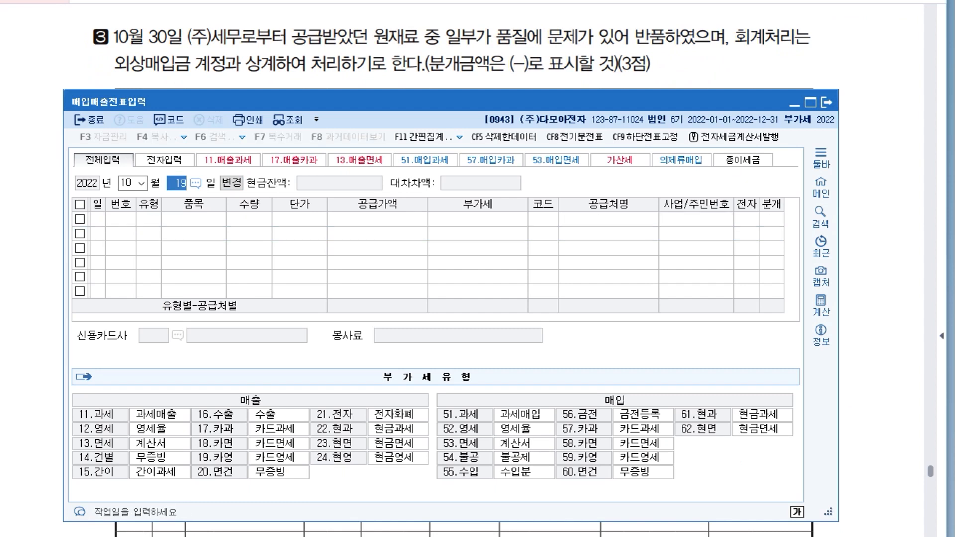
text(30)
key(Return)
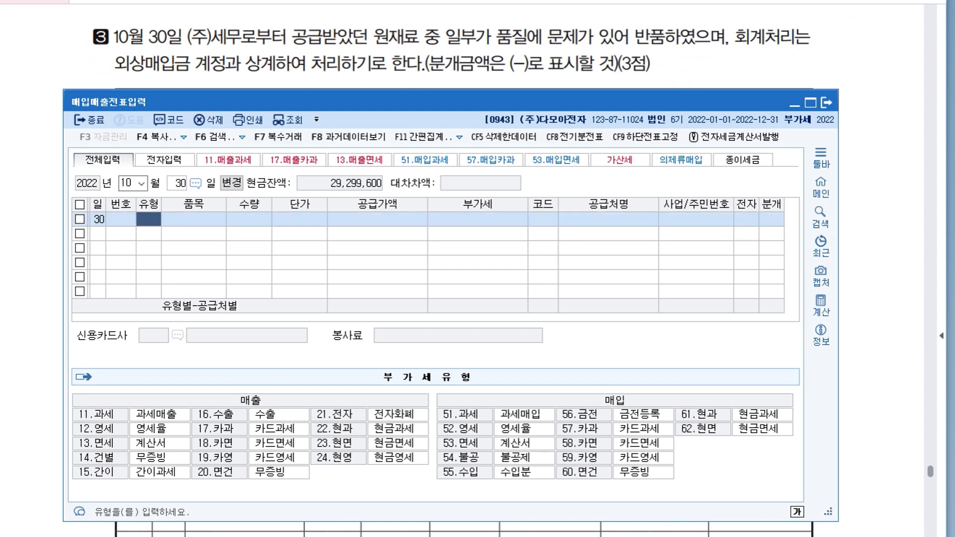
drag(397, 102, 408, 187)
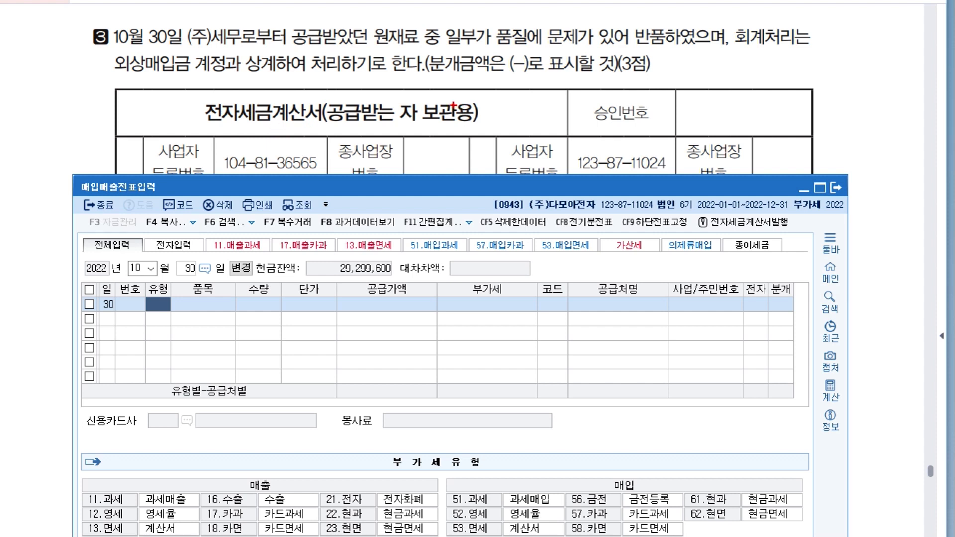
drag(346, 86, 350, 91)
mouse_move(357, 82)
mouse_down()
mouse_move(356, 108)
mouse_move(352, 92)
mouse_move(349, 102)
mouse_move(373, 90)
mouse_up()
click(362, 102)
drag(368, 97, 374, 102)
drag(376, 86, 377, 105)
drag(377, 96, 381, 103)
drag(384, 98, 387, 102)
mouse_move(389, 93)
mouse_down()
mouse_move(394, 109)
mouse_move(372, 96)
mouse_up()
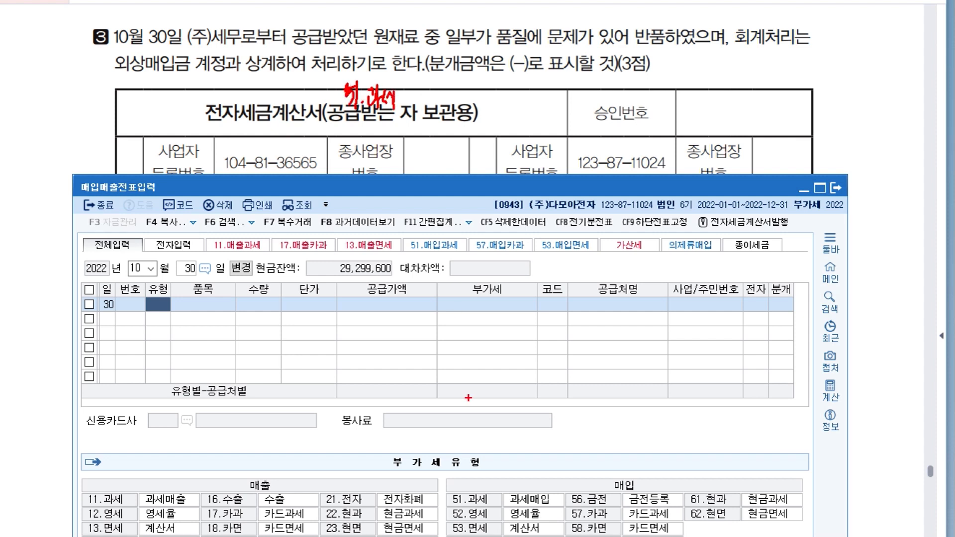
mouse_move(487, 513)
mouse_down()
mouse_move(490, 468)
mouse_move(485, 512)
mouse_up()
key(Escape)
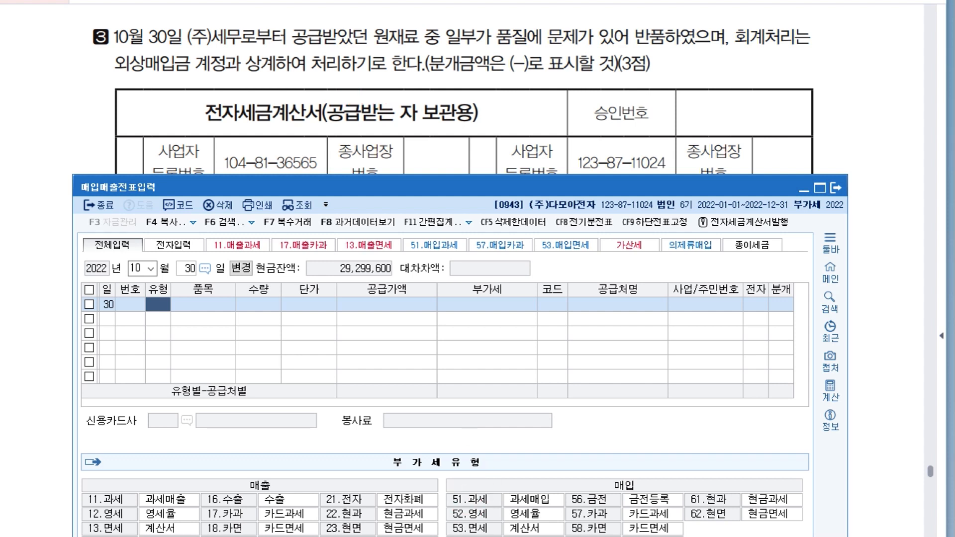
Consult the raw-material return's tax invoice in the exam document and start the October 30 voucher as type 51 (과세) with item 원재료.
drag(460, 187, 460, 257)
click(460, 219)
scroll(460, 268, down, 5)
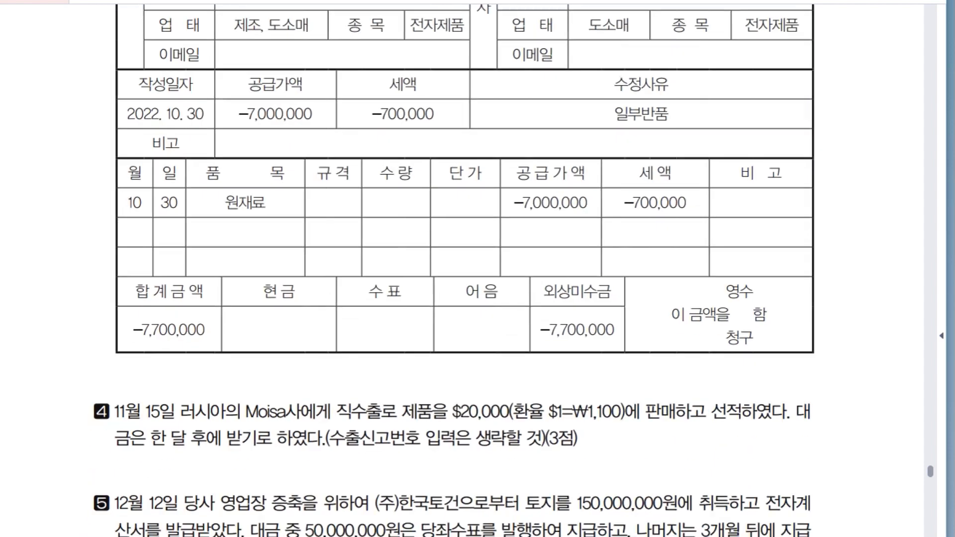
scroll(463, 268, down, 1)
key(alt+Tab)
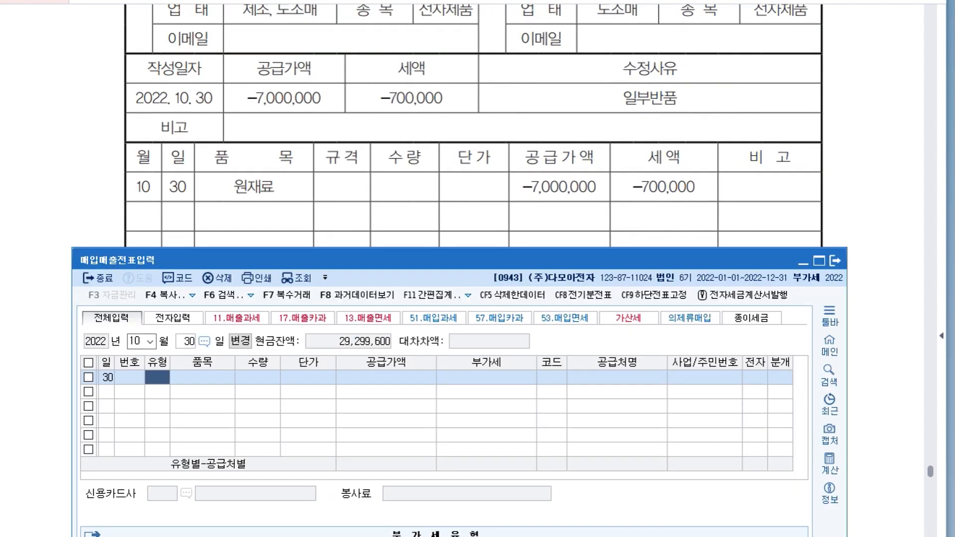
text(51)
key(Return)
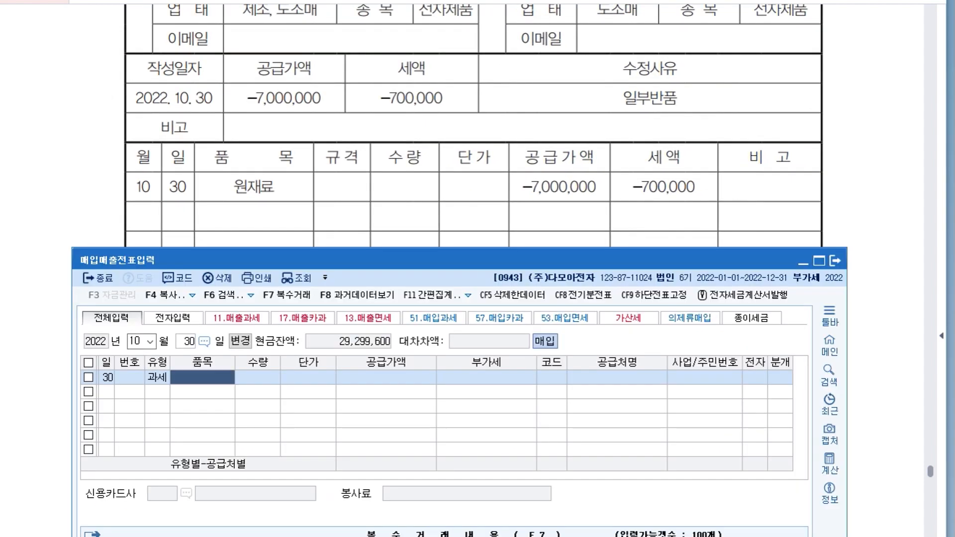
text(원재료)
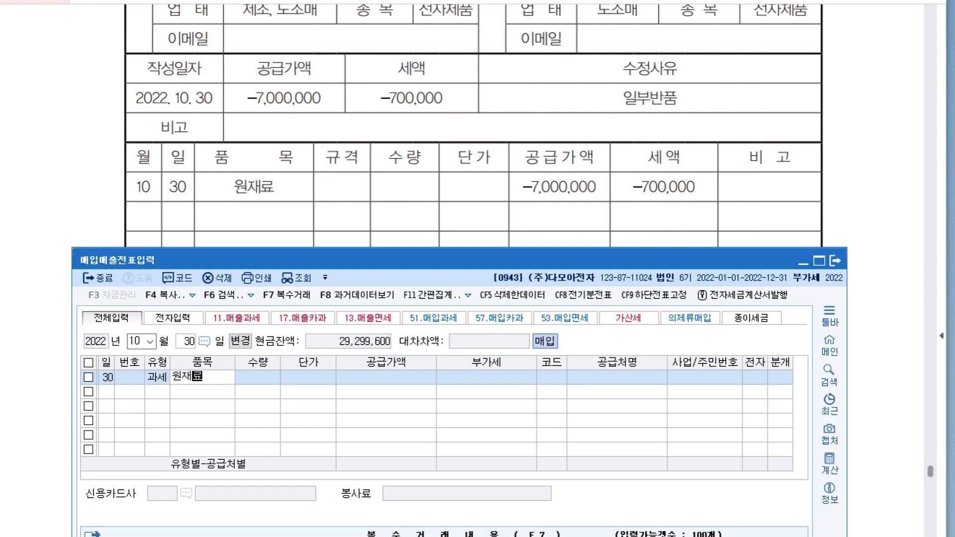
key(Return)
key(Return)
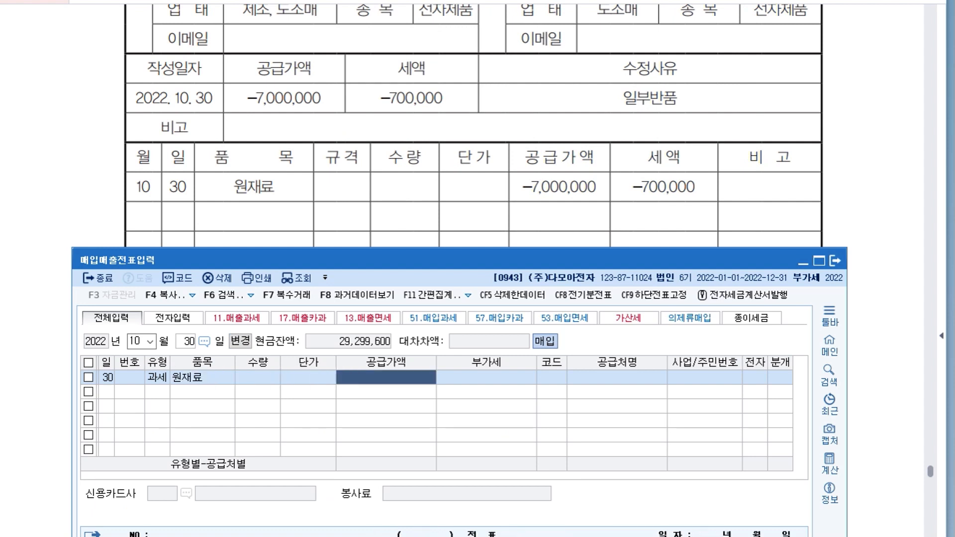
Enter a 공급가액 of -7,000,000 for the October 30 return and set (주)세무 as its supplier.
text(-7,000,000)
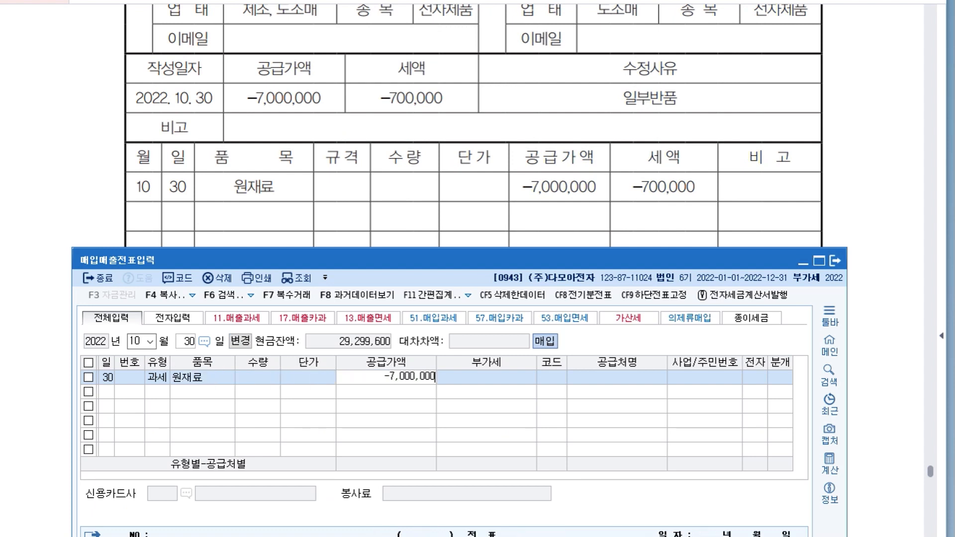
key(Return)
key(Return)
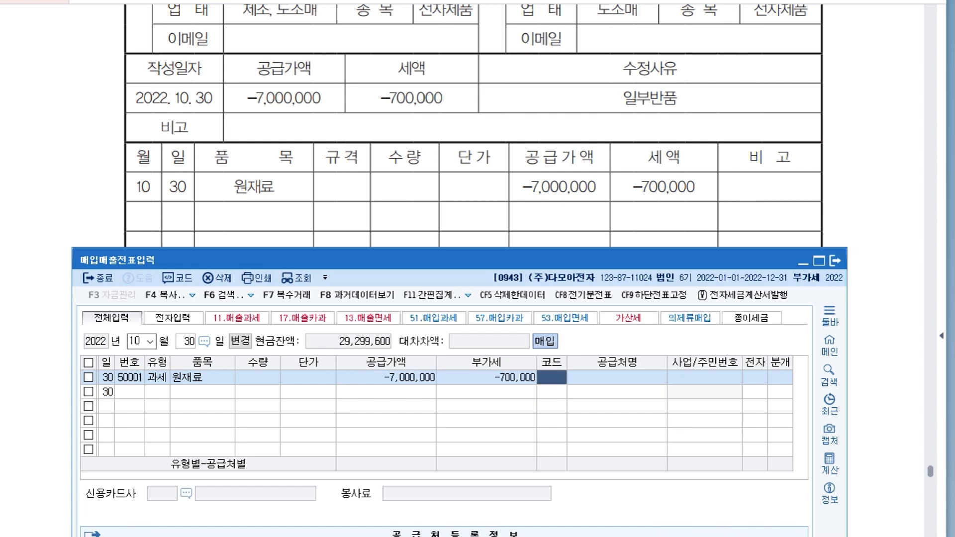
text(세무)
key(Return)
key(Return)
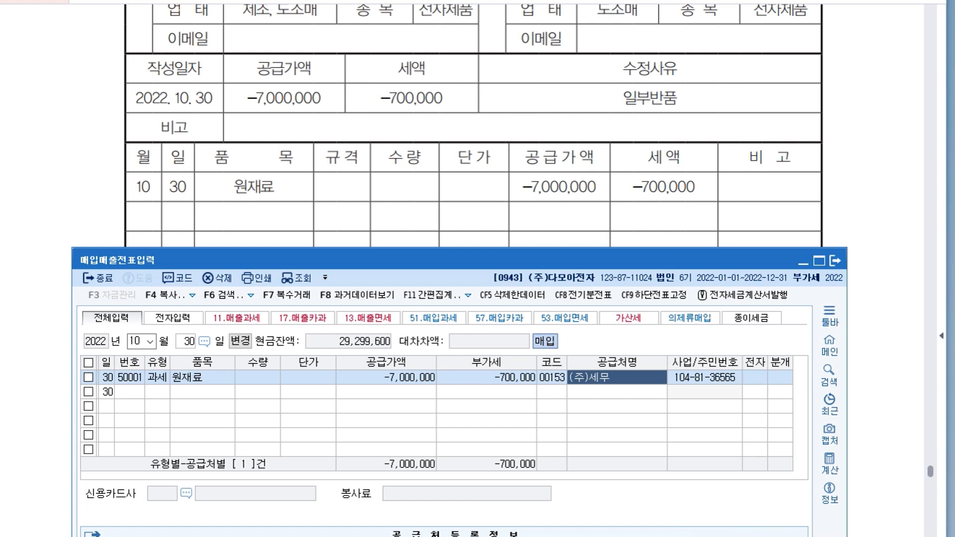
Mark the October 30 return as electronic (전자: 여) and set its 분개 type to 2 (외상).
key(Return)
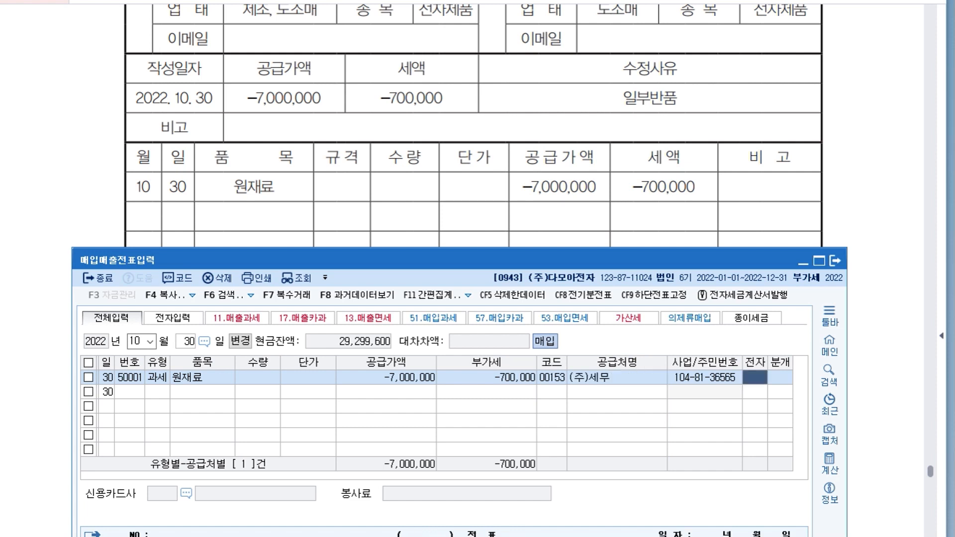
text(1)
key(Return)
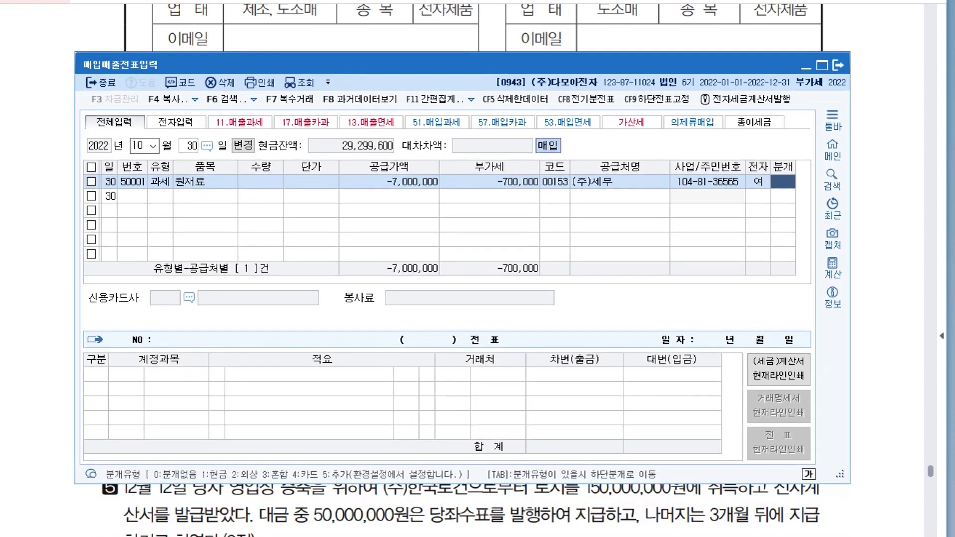
text(2)
key(Return)
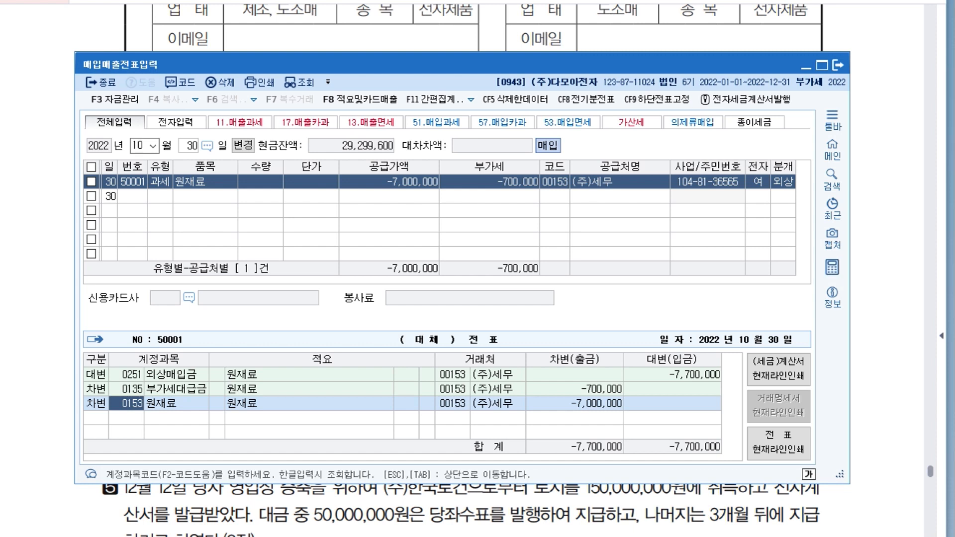
Consult item 4 about the direct export in the exam document and set the 매입매출전표입력 date to November 15.
click(883, 319)
scroll(473, 268, down, 7)
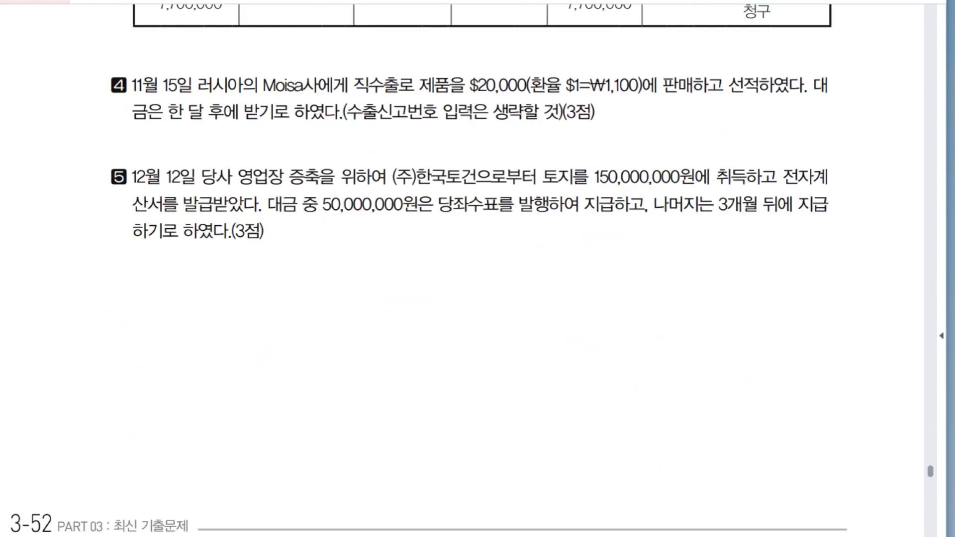
key(alt+Tab)
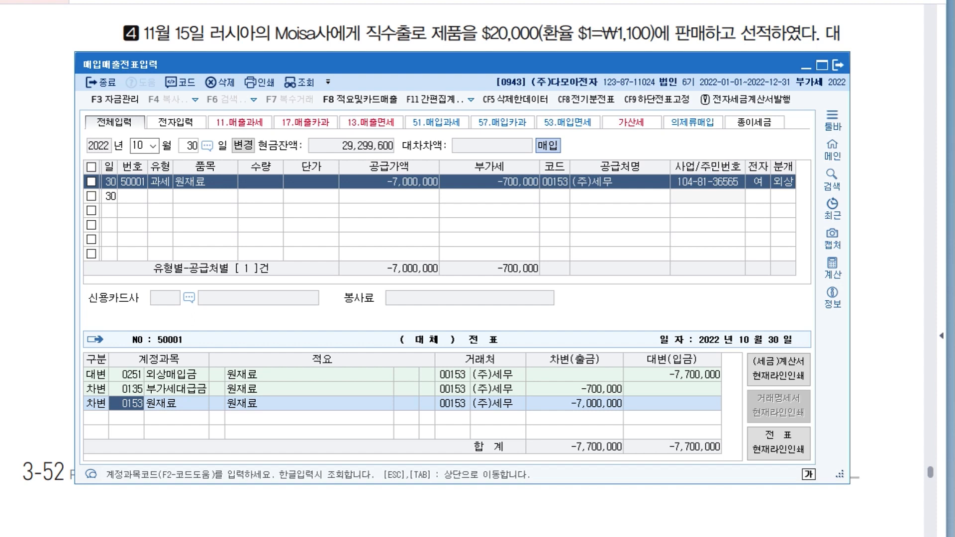
click(138, 146)
text(11)
key(Return)
text(15)
key(Return)
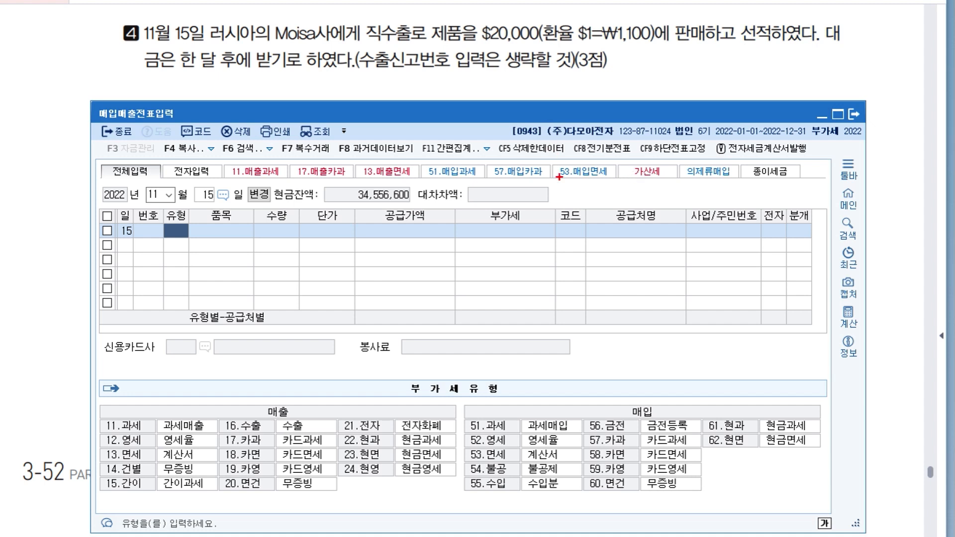
mouse_move(298, 412)
mouse_down()
mouse_move(270, 404)
mouse_move(290, 399)
mouse_up()
drag(228, 436, 260, 456)
drag(386, 4, 387, 28)
mouse_move(394, 3)
mouse_down()
mouse_move(393, 24)
mouse_move(408, 22)
mouse_up()
mouse_move(411, 21)
mouse_down()
mouse_move(418, 10)
mouse_move(421, 26)
mouse_move(449, 11)
mouse_up()
drag(481, 44, 639, 46)
mouse_move(566, 28)
mouse_down()
mouse_move(556, 46)
mouse_move(568, 41)
mouse_up()
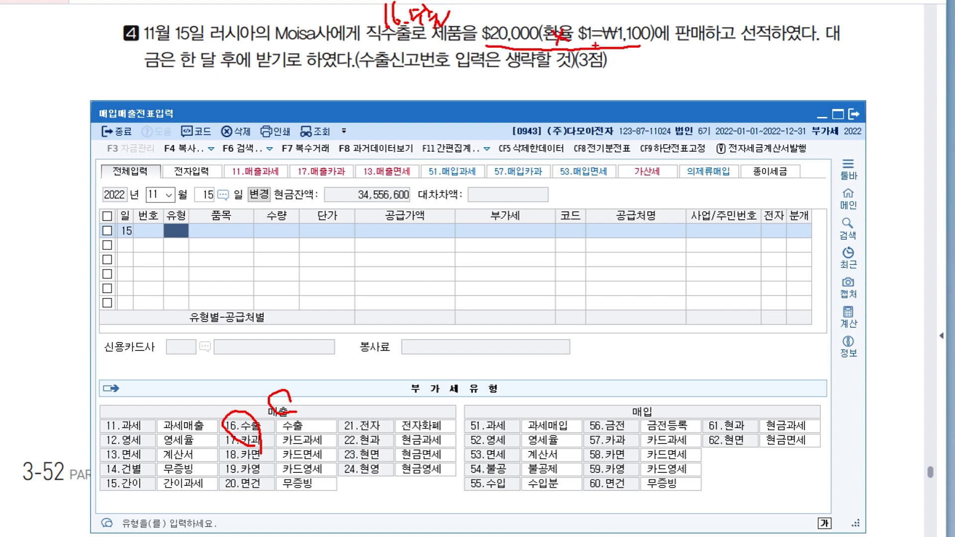
drag(212, 72, 288, 70)
mouse_move(296, 73)
mouse_down()
mouse_move(313, 92)
mouse_move(351, 91)
mouse_move(365, 79)
mouse_move(372, 98)
mouse_up()
drag(700, 59, 711, 64)
mouse_move(714, 61)
mouse_down()
mouse_move(722, 59)
mouse_move(715, 79)
mouse_move(760, 67)
mouse_move(744, 67)
mouse_up()
drag(755, 63, 763, 72)
key(Escape)
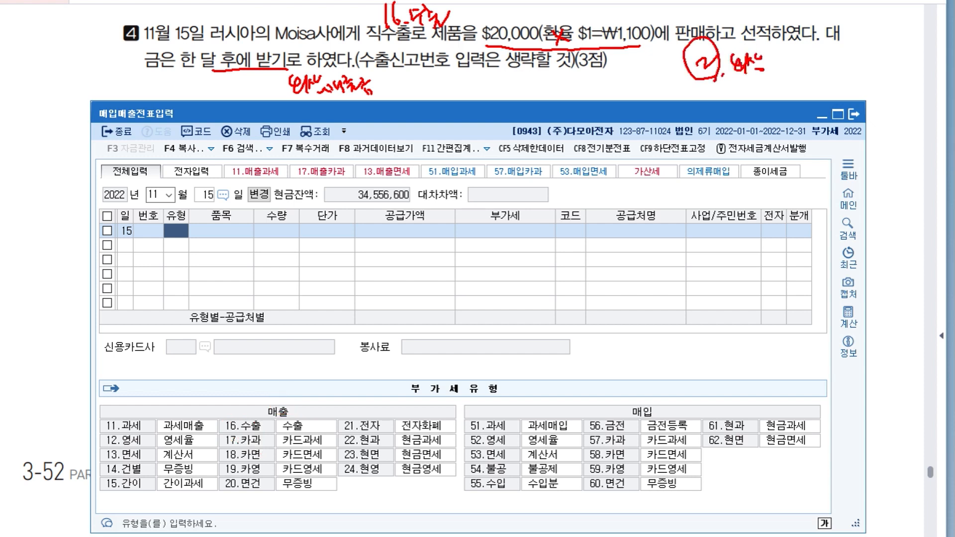
Enter the November 15 export sale as type 16 (수출) with item 제품 and a 공급가액 of 22,000,000.
text(16)
key(Return)
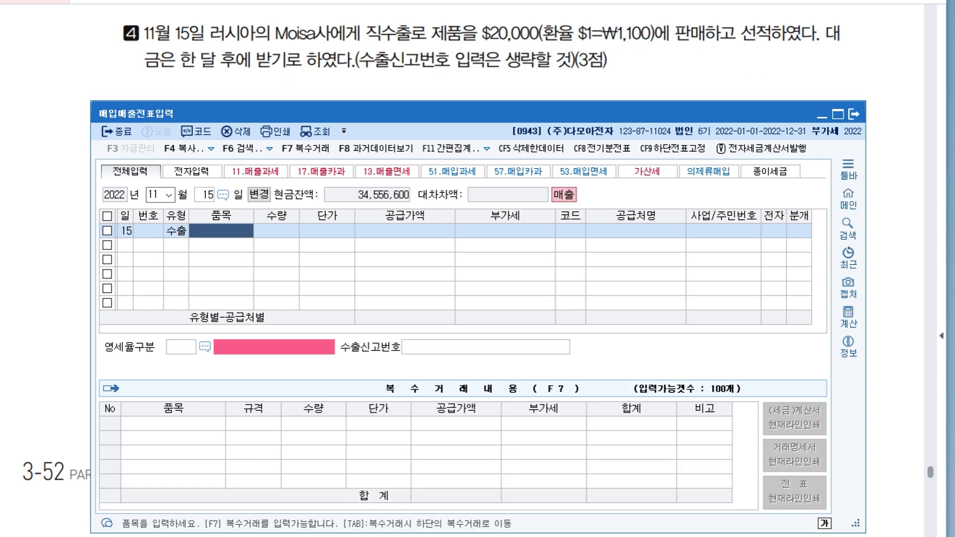
text(제품)
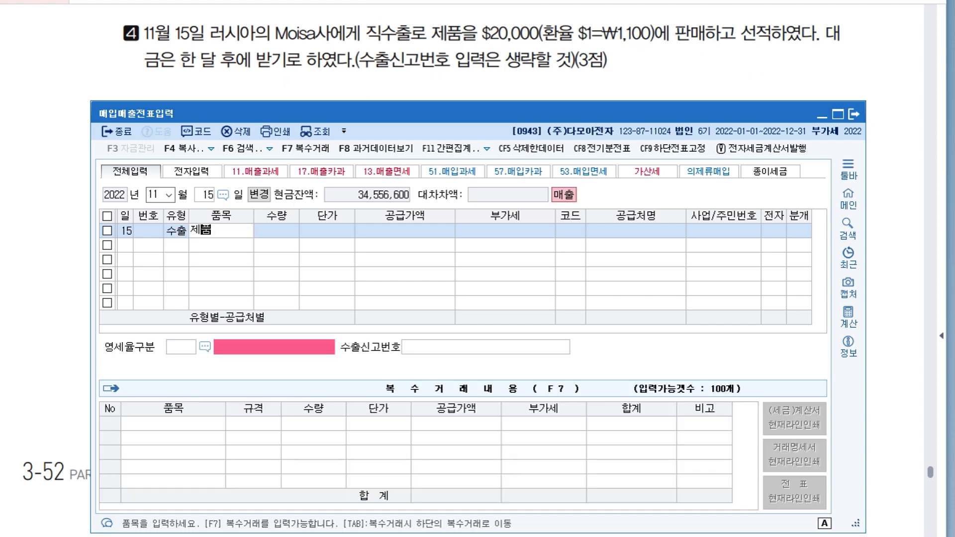
key(Return)
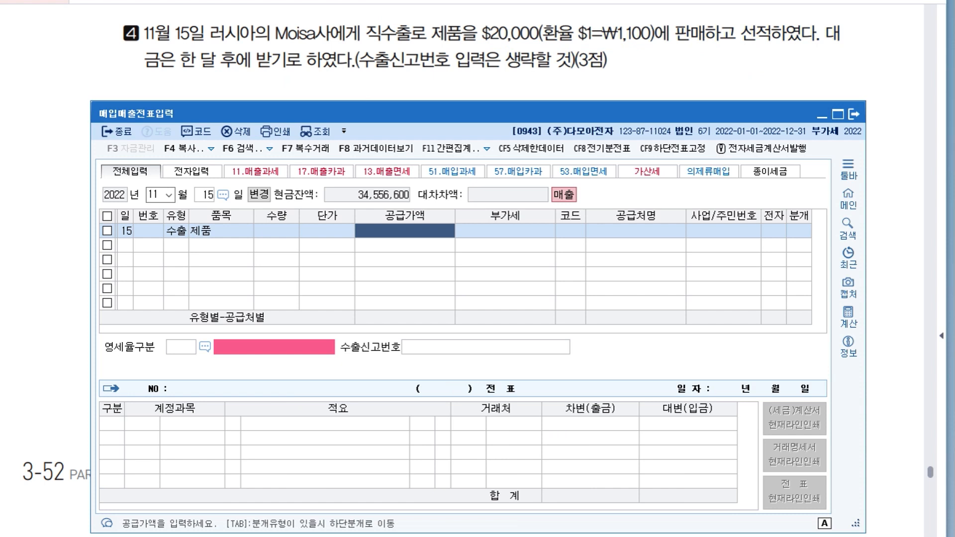
text(22000000)
key(Return)
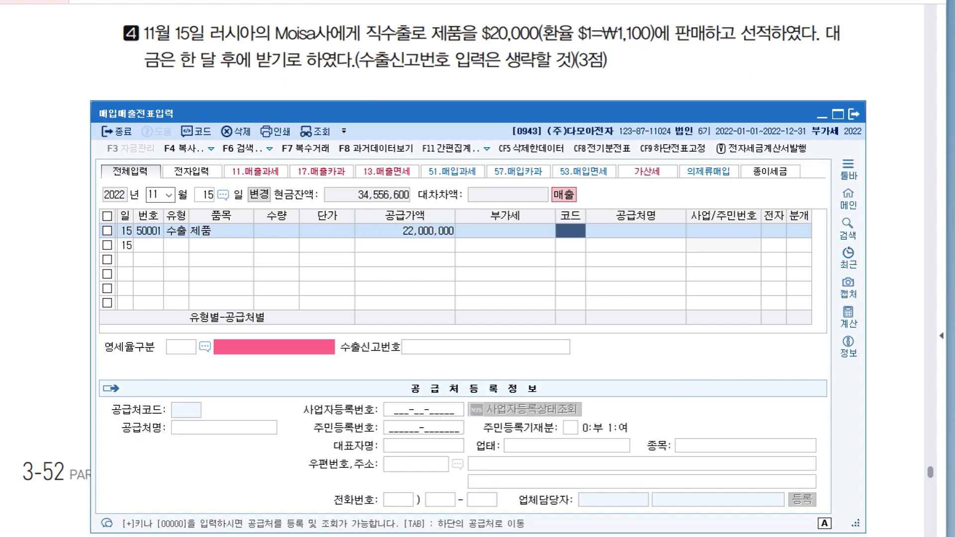
Search the trading partners for "mo" and choose Moisa사 as the export sale's customer.
text(mi)
key(BackSpace)
text(o₩)
key(Return)
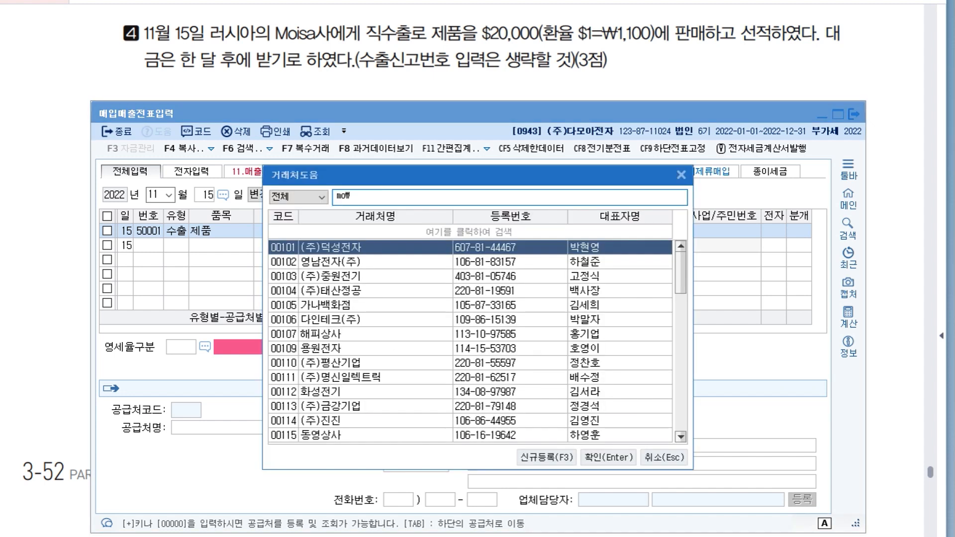
key(BackSpace)
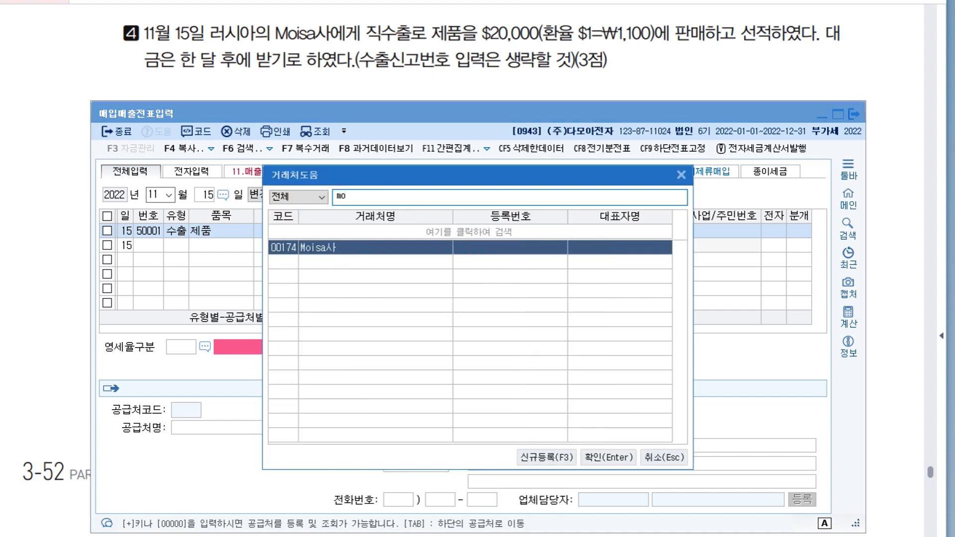
key(Return)
key(Return)
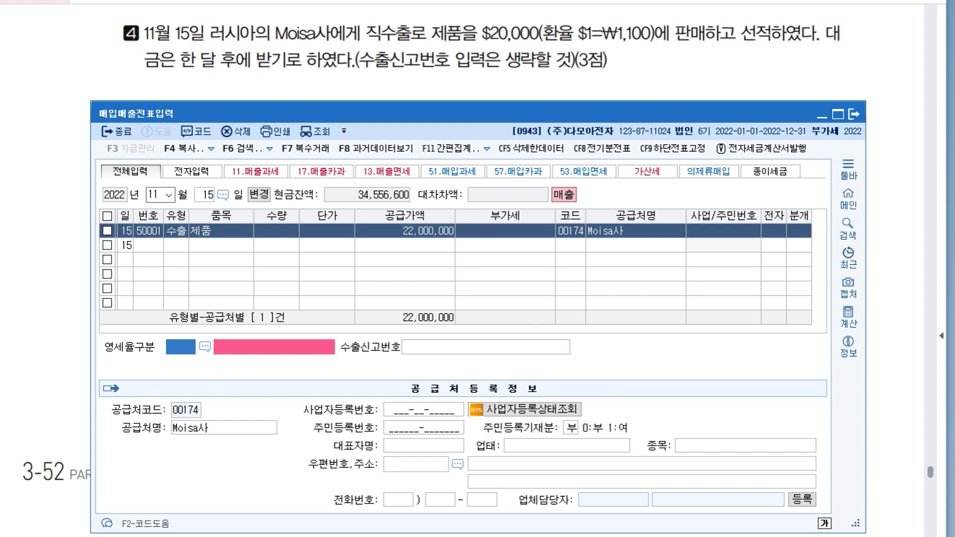
Set the export sale's 영세율구분 to 1 직접수출(대행수출 포함), leave 수출신고번호 empty, and set the 분개 type to 2 (외상).
key(F2)
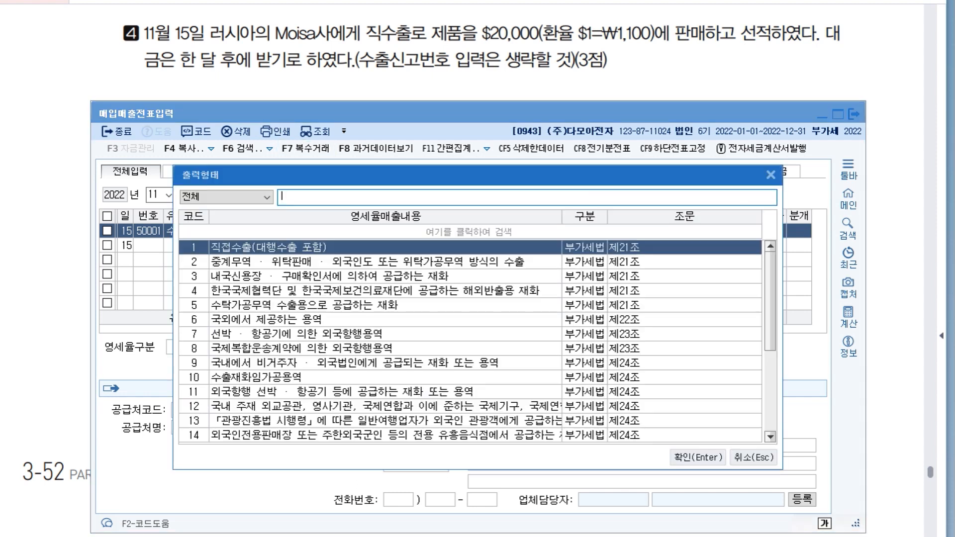
key(Return)
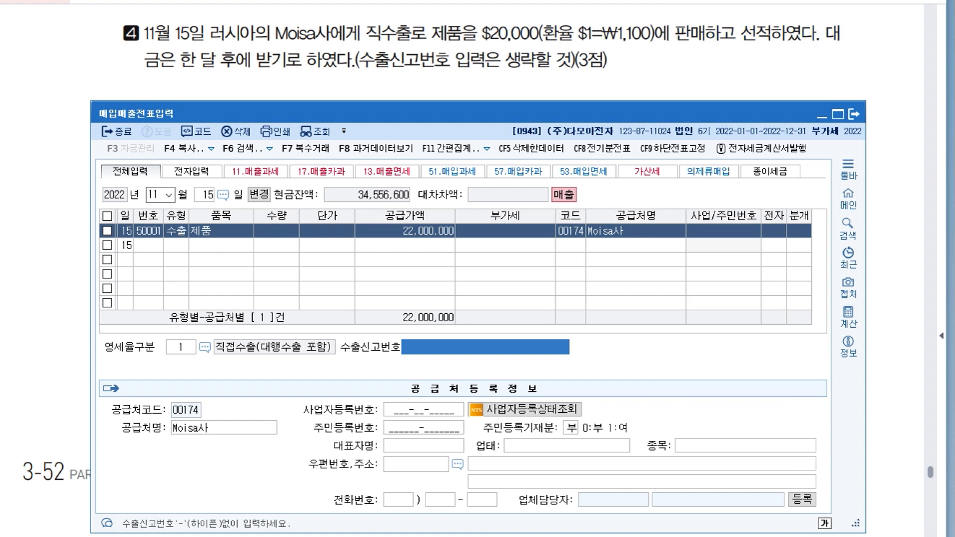
key(Return)
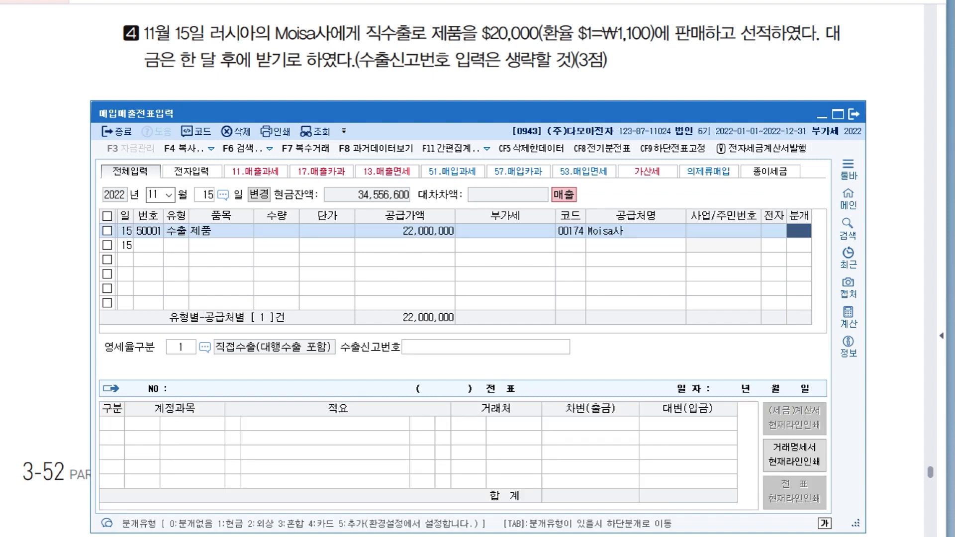
text(2)
key(Return)
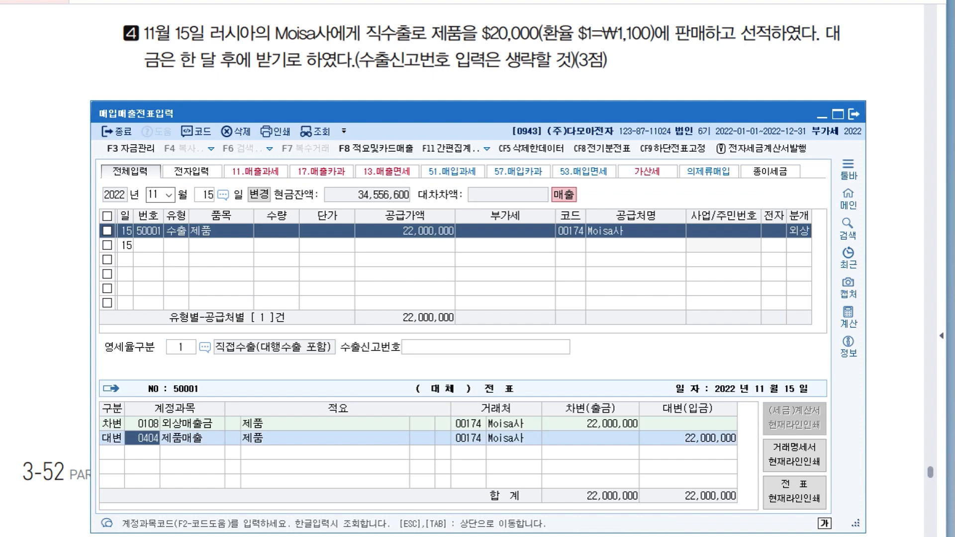
Consult item 5 about the land purchase in the exam document and set the 매입매출전표입력 date to December 12.
mouse_move(381, 113)
mouse_down()
mouse_move(371, 90)
mouse_move(369, 106)
mouse_up()
click(369, 80)
scroll(369, 79, down, 3)
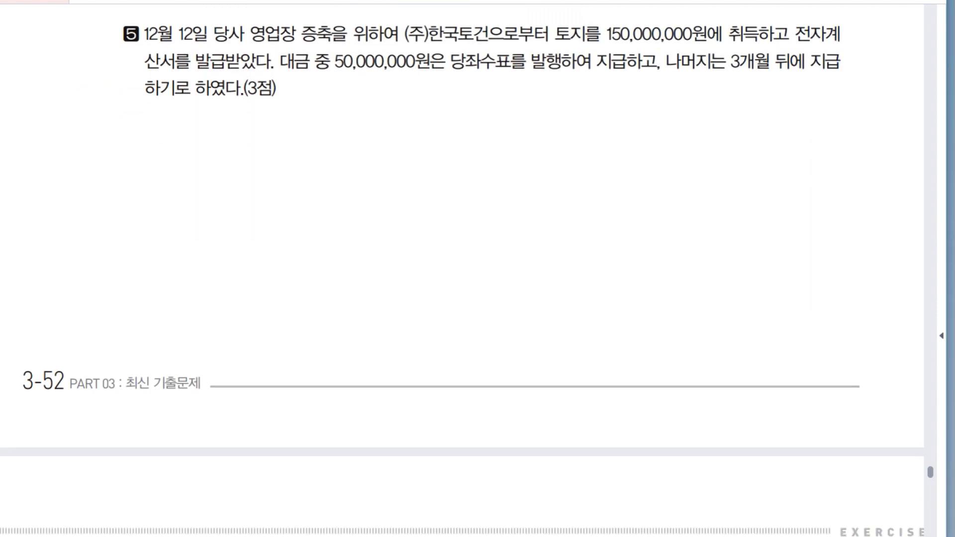
key(alt+Tab)
drag(318, 105, 322, 143)
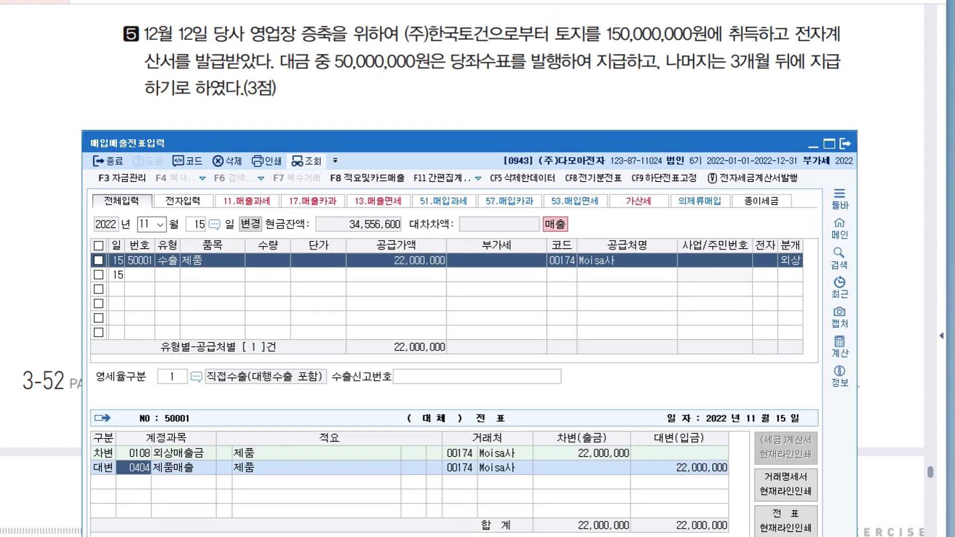
click(148, 224)
text(12)
key(Return)
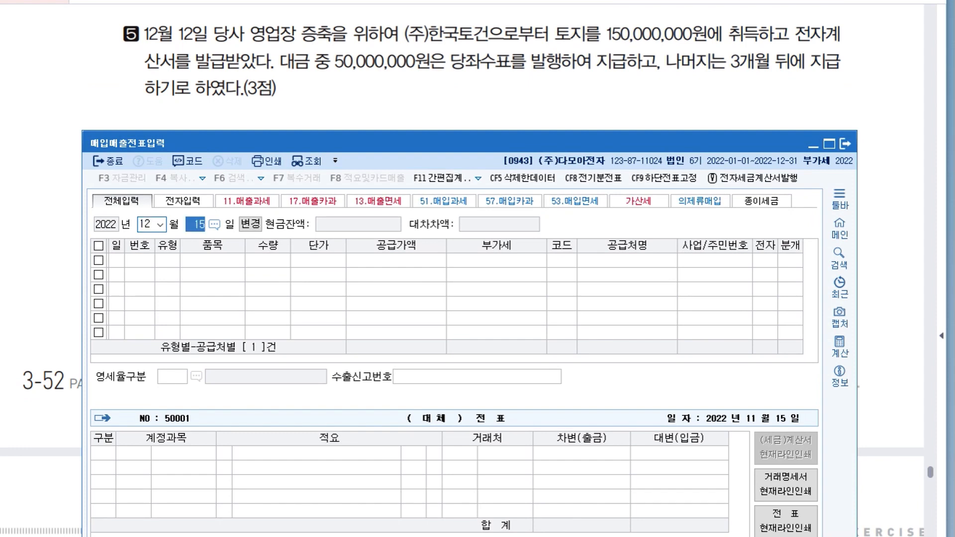
text(12)
key(Return)
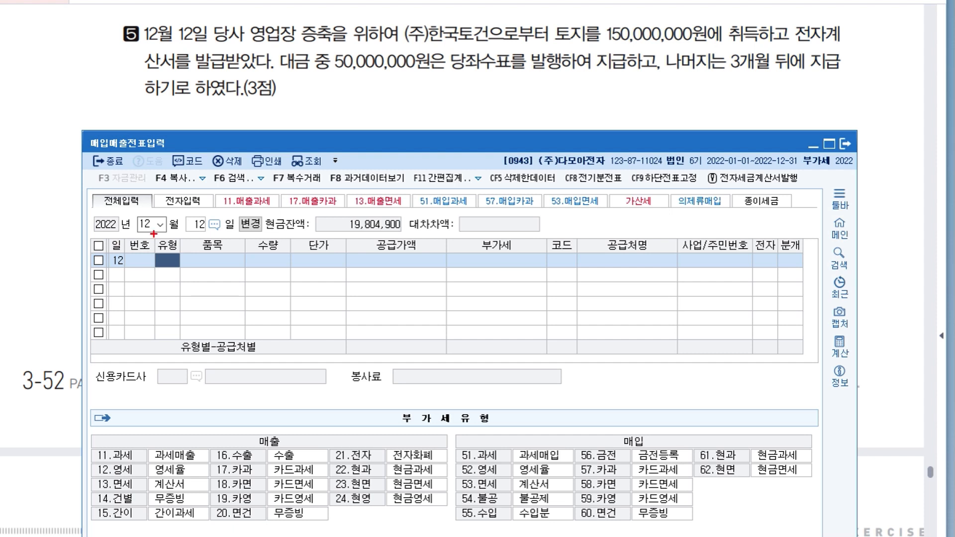
drag(140, 83, 229, 82)
drag(754, 48, 793, 48)
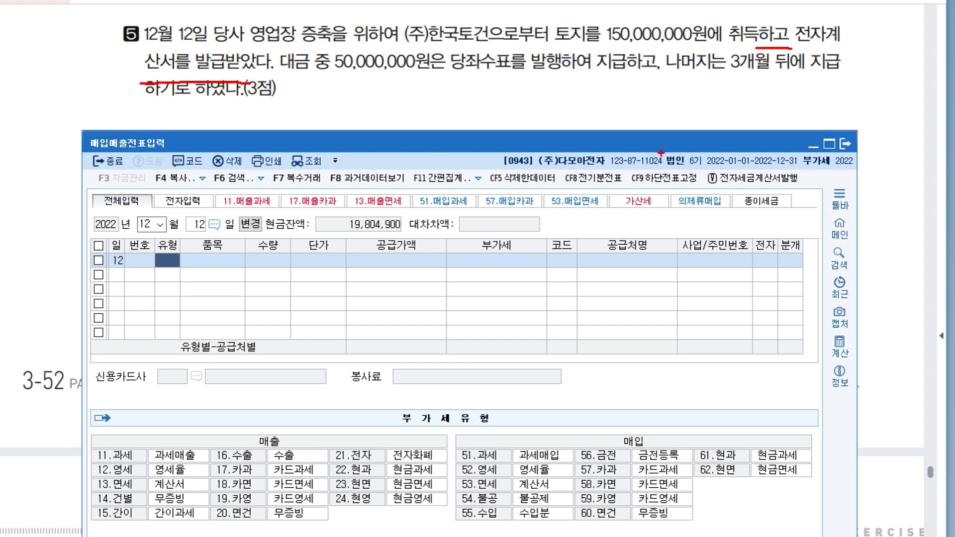
mouse_move(650, 444)
mouse_down()
mouse_move(627, 407)
mouse_move(649, 436)
mouse_up()
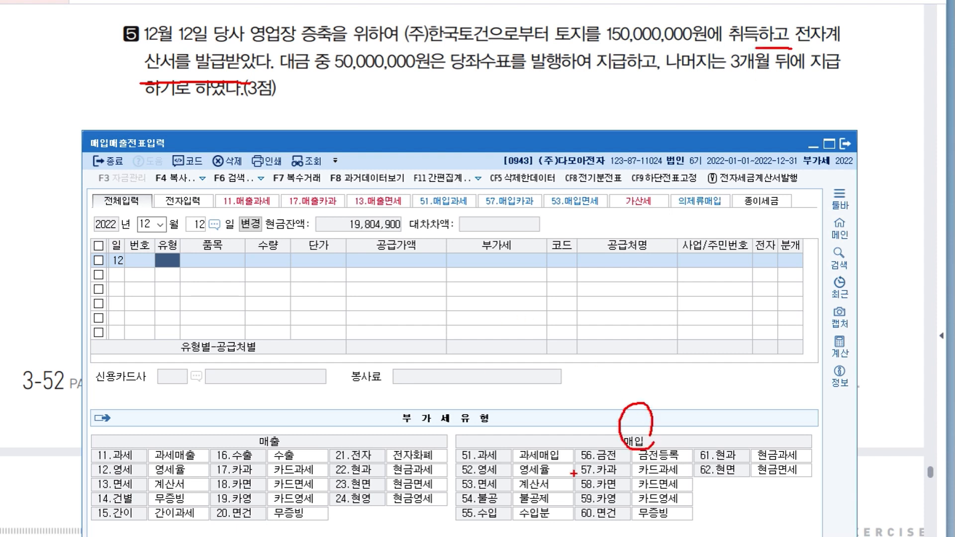
Examine item 5's land purchase in the exam document against the purchase VAT types, checking the item bought and the payment terms.
mouse_move(465, 473)
mouse_down()
mouse_move(492, 487)
mouse_move(532, 472)
mouse_move(476, 491)
mouse_up()
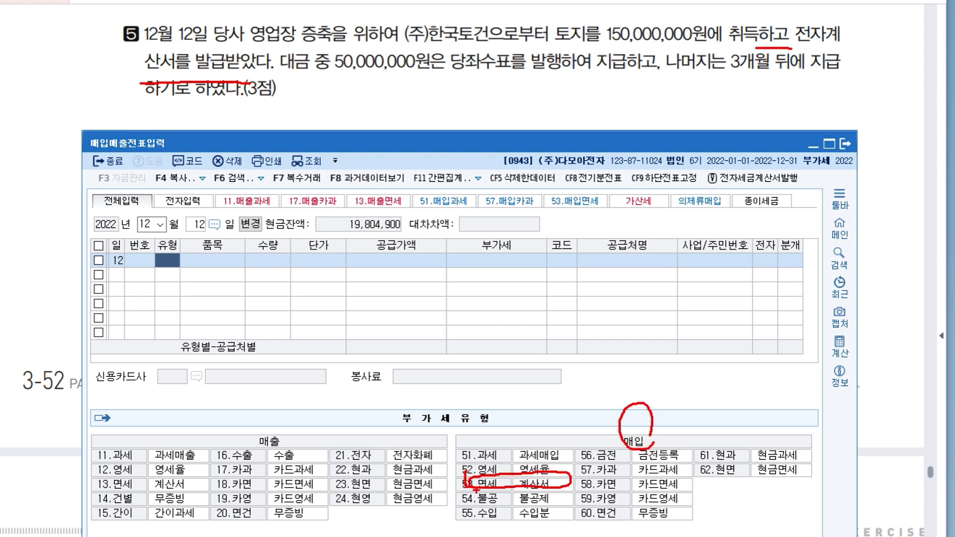
mouse_move(756, 6)
mouse_down()
mouse_move(755, 25)
mouse_move(763, 12)
mouse_up()
mouse_move(763, 12)
mouse_down()
mouse_move(803, 25)
mouse_move(818, 10)
mouse_move(808, 33)
mouse_up()
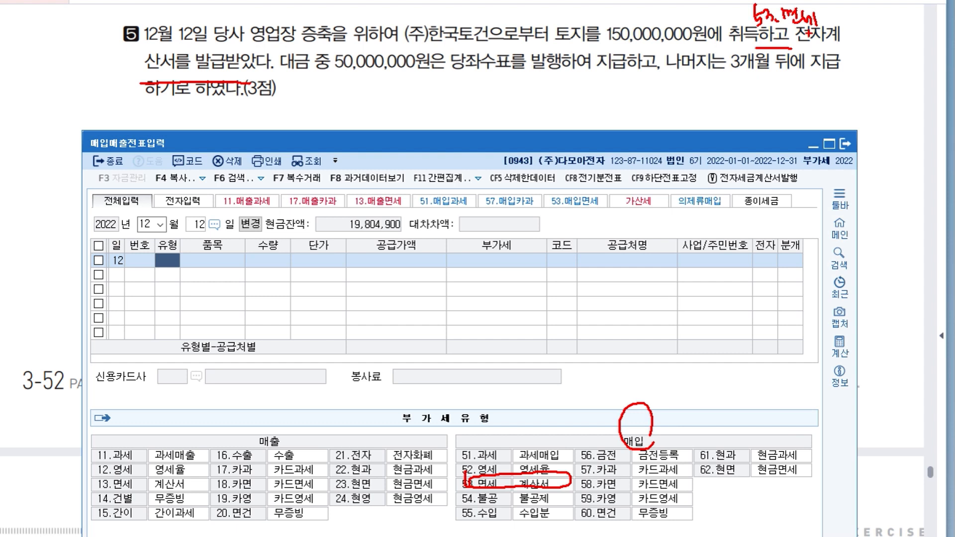
mouse_move(576, 43)
mouse_down()
mouse_move(573, 22)
mouse_move(575, 54)
mouse_up()
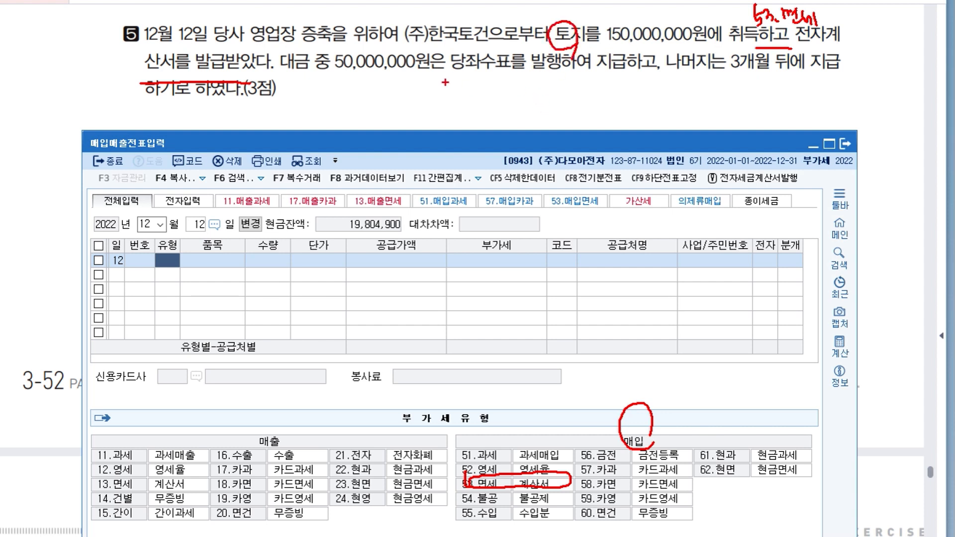
mouse_move(461, 75)
mouse_down()
mouse_move(522, 90)
mouse_move(565, 75)
mouse_move(577, 86)
mouse_up()
drag(735, 74, 802, 71)
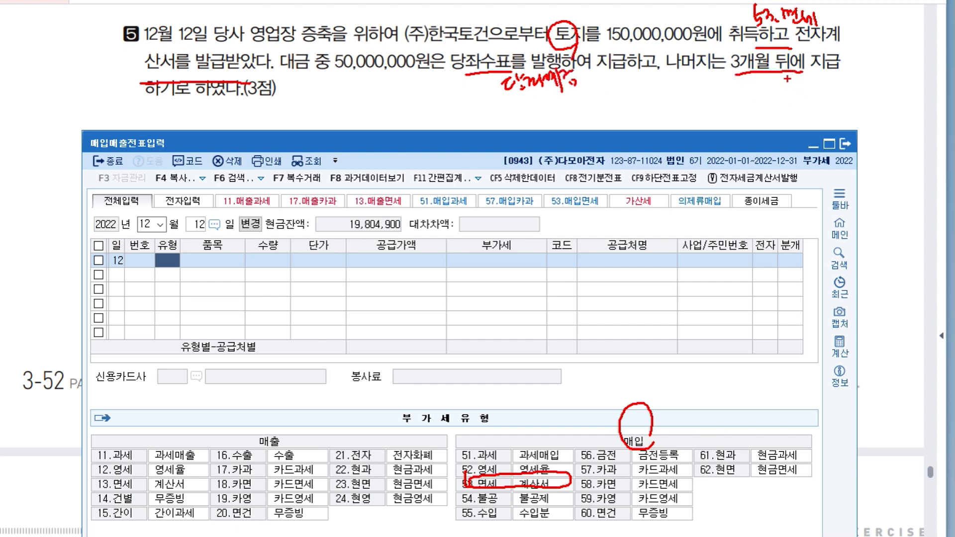
drag(229, 102, 257, 97)
mouse_move(737, 79)
mouse_down()
mouse_move(752, 96)
mouse_move(784, 94)
mouse_move(791, 82)
mouse_move(793, 94)
mouse_move(773, 89)
mouse_move(804, 86)
mouse_move(799, 80)
mouse_move(810, 95)
mouse_up()
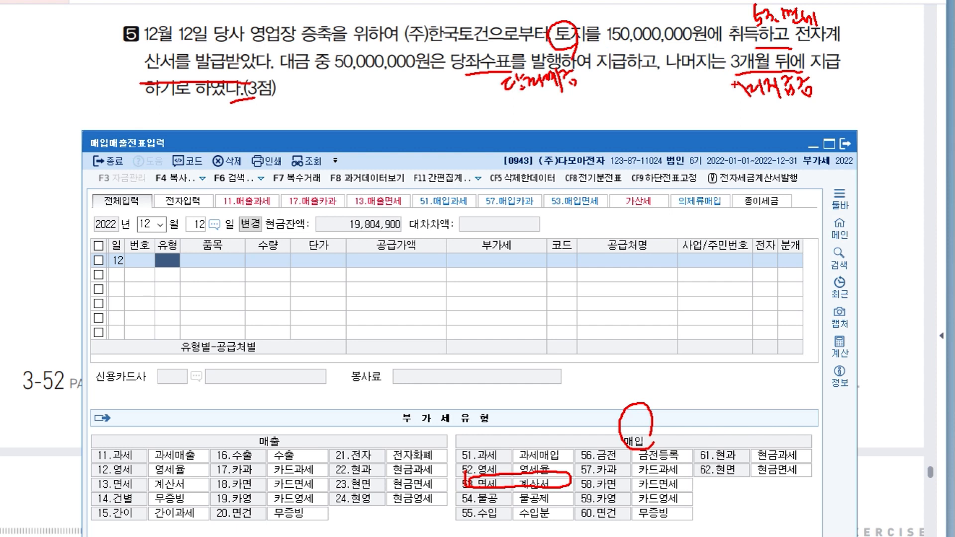
key(Escape)
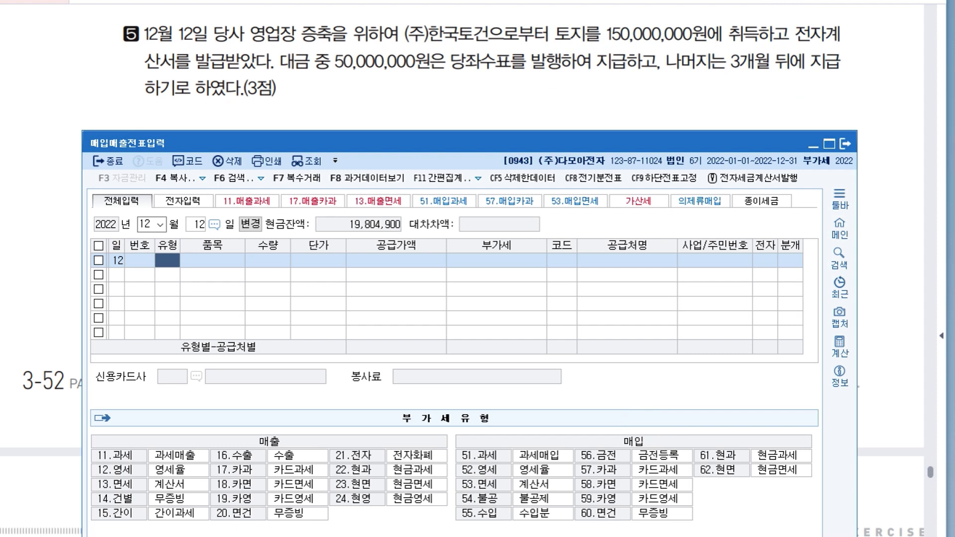
Enter the December 12 land purchase as type 53 (면세) with item 토지 and a 공급가액 of 150,000,000.
text(53)
key(Return)
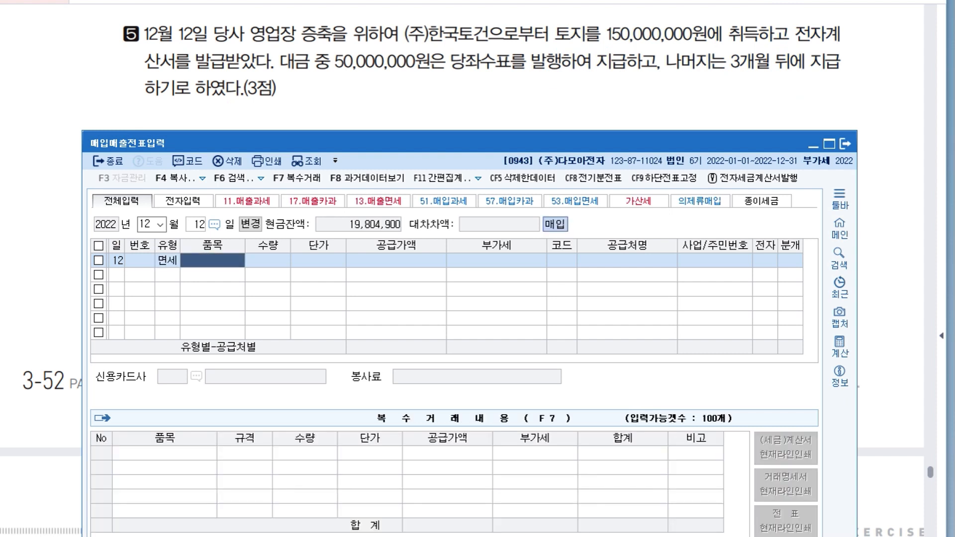
text(토지)
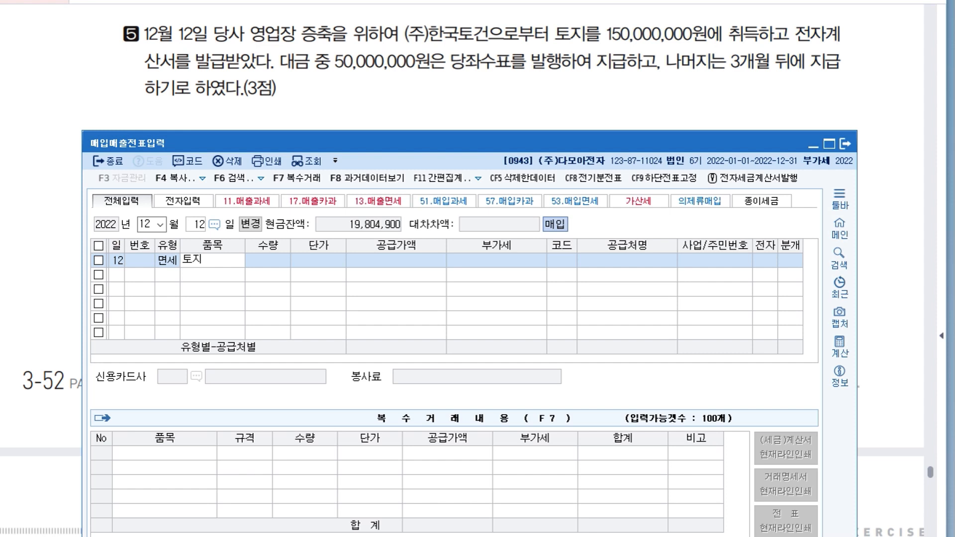
key(Return)
text(150000000)
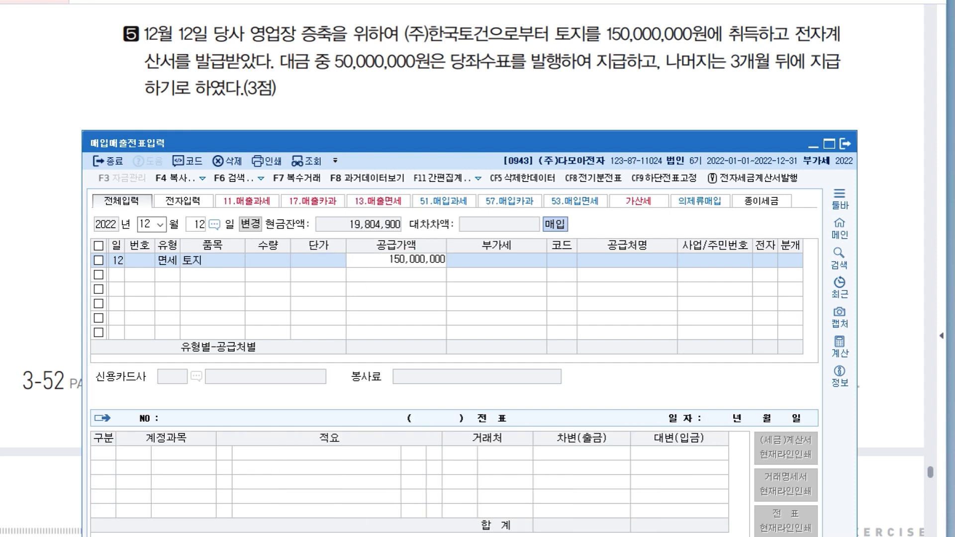
Search the trading partners for "한국", choose (주)한국토건 as the land's supplier and set 전자 to 1 (여).
key(Return)
text(한국)
key(Return)
key(Return)
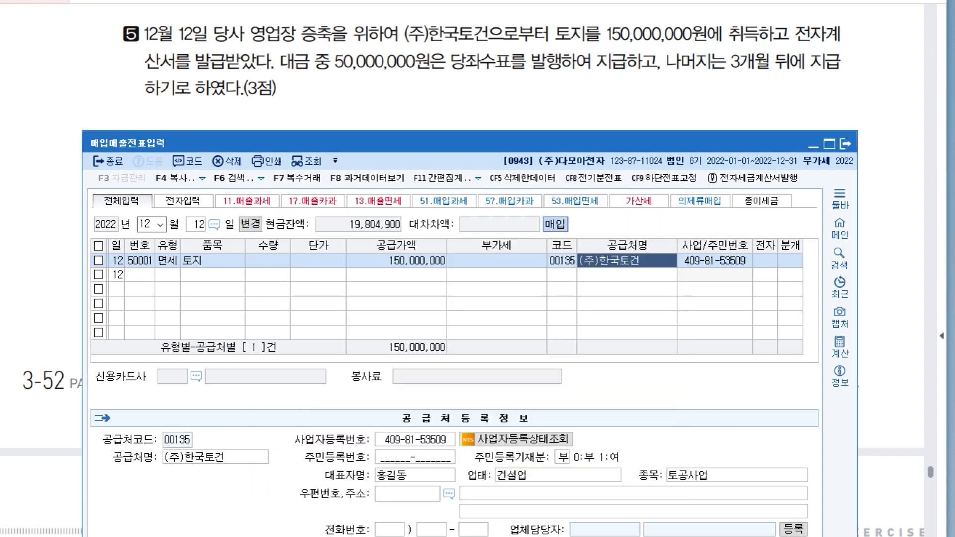
key(Return)
text(1)
key(Return)
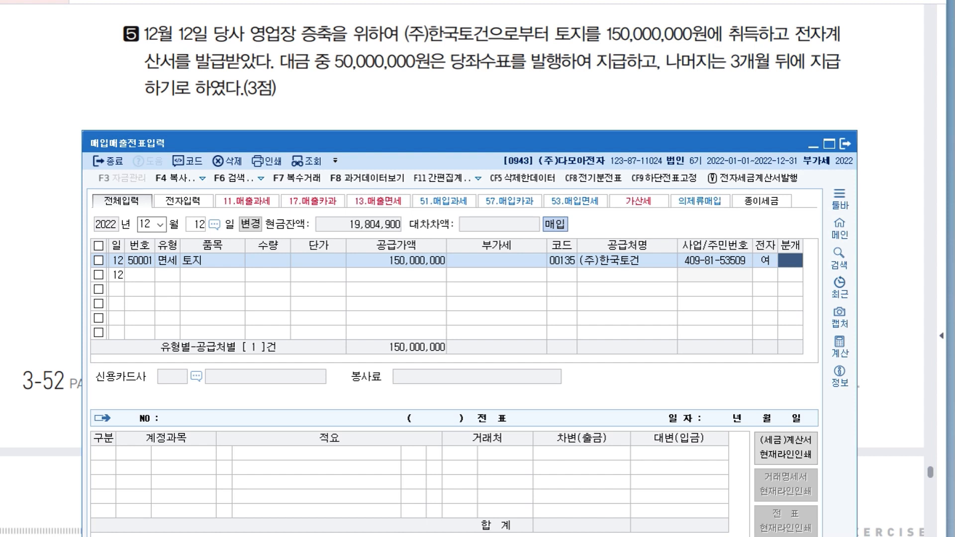
Set the land purchase's 분개 type to 3 (혼합) and change the debit line's account to 201 토지.
text(3)
key(Return)
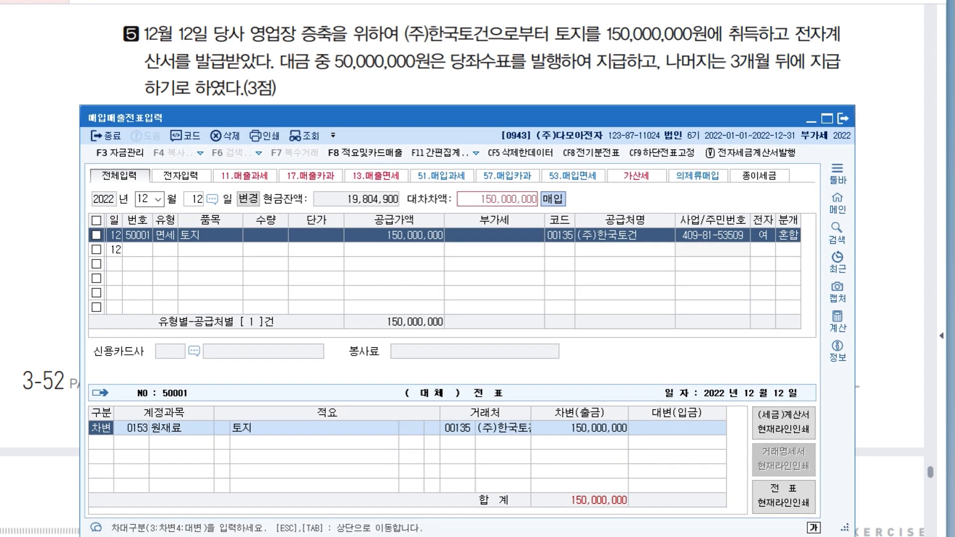
key(Return)
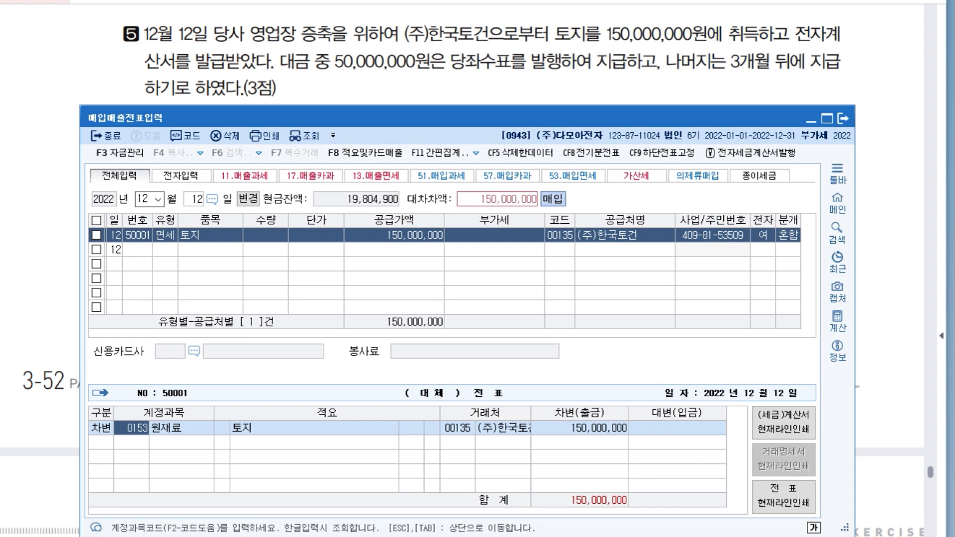
key(Return)
key(Left)
key(Left)
text(201)
key(Return)
key(Return)
Add credit lines of 50,000,000 to 102 당좌예금 and 100,000,000 to 253 미지급금 for the land purchase.
key(4)
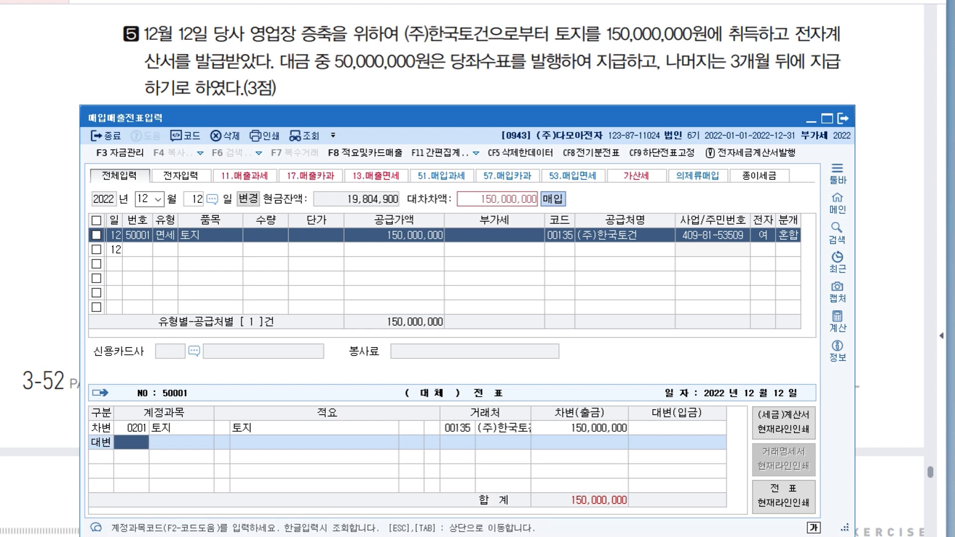
text(102)
key(Return)
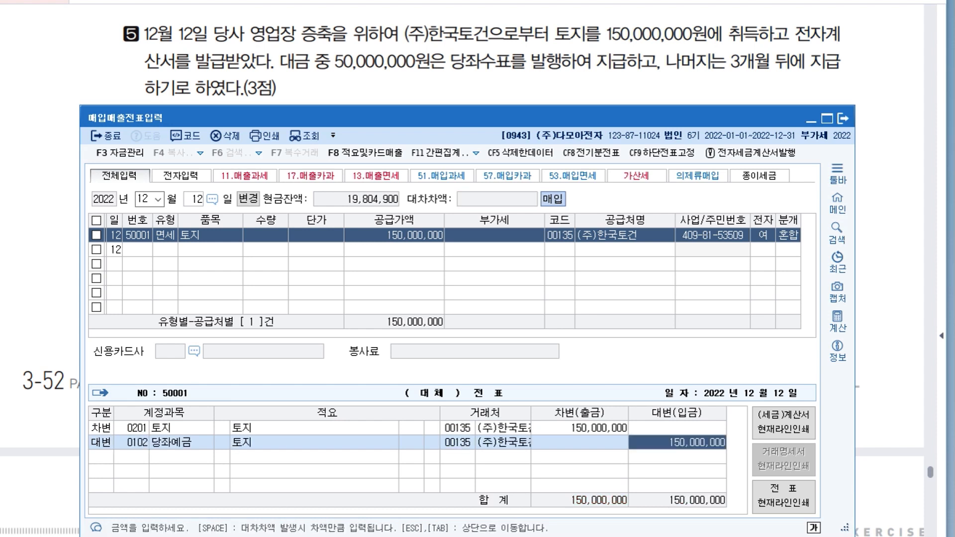
key(Left)
key(Left)
key(Left)
key(Left)
key(Right)
key(Right)
key(Right)
key(Right)
text(50000000)
key(Return)
text(4253)
key(Return)
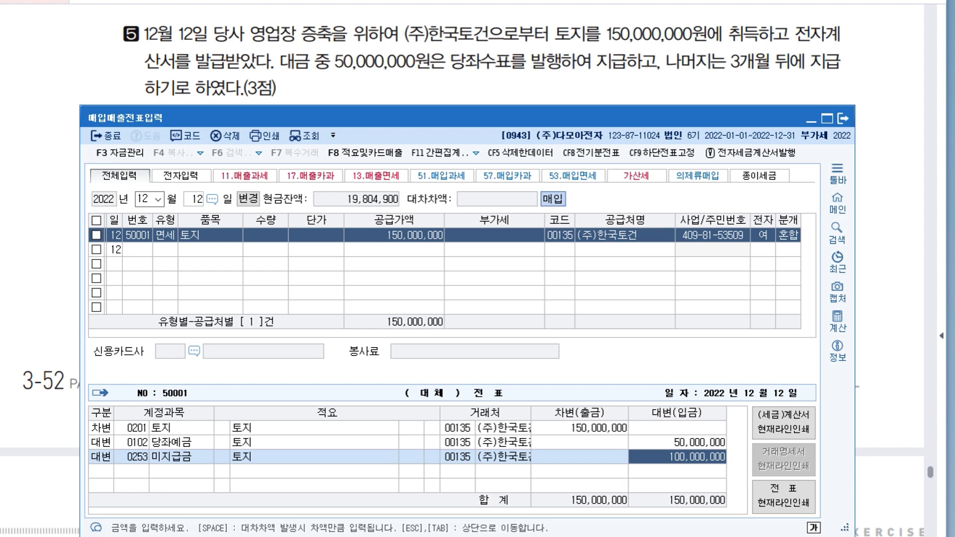
Consult item 6 about the credit card sale in the exam document and set the 매입매출전표입력 date to December 15.
click(888, 323)
drag(478, 398, 467, 212)
drag(477, 423, 446, 82)
drag(477, 318, 479, 251)
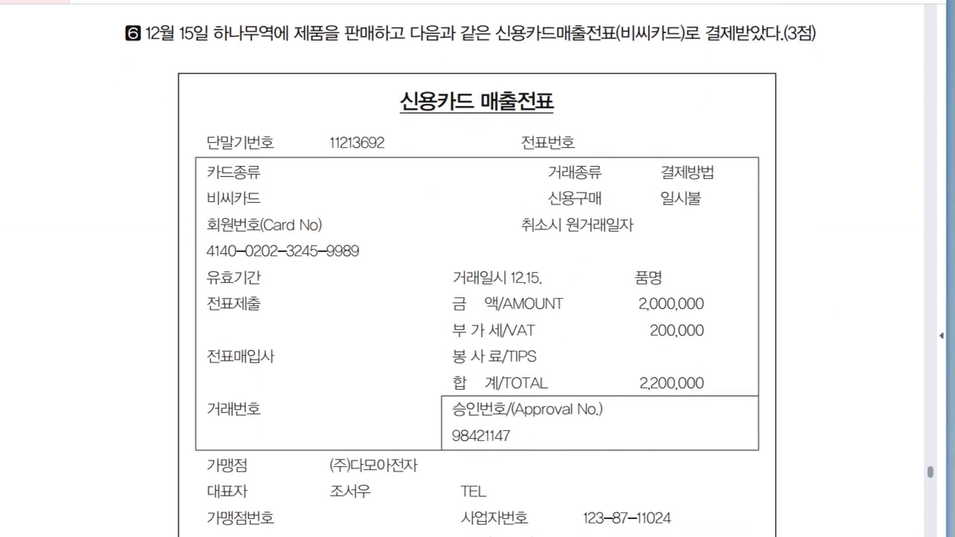
key(alt+Tab)
drag(340, 118, 341, 111)
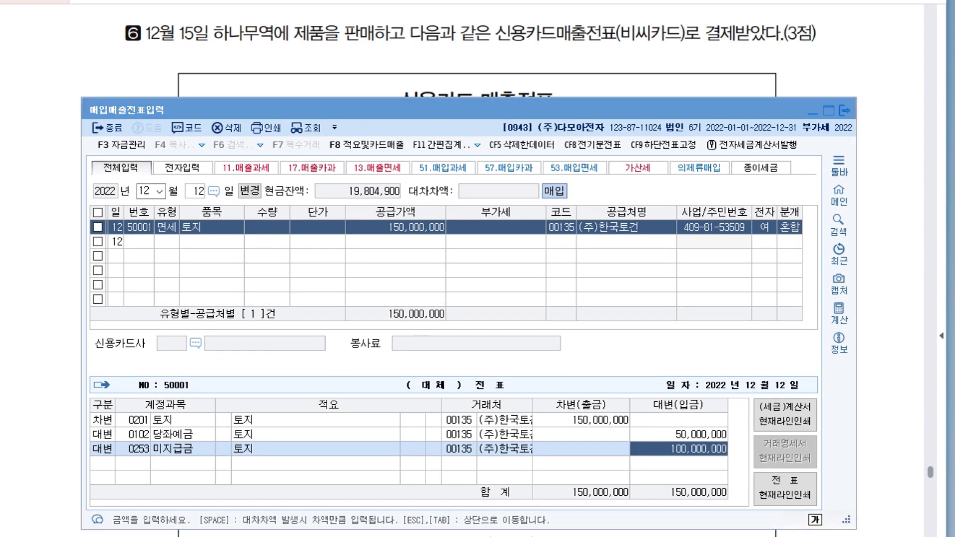
click(196, 191)
text(15)
key(Return)
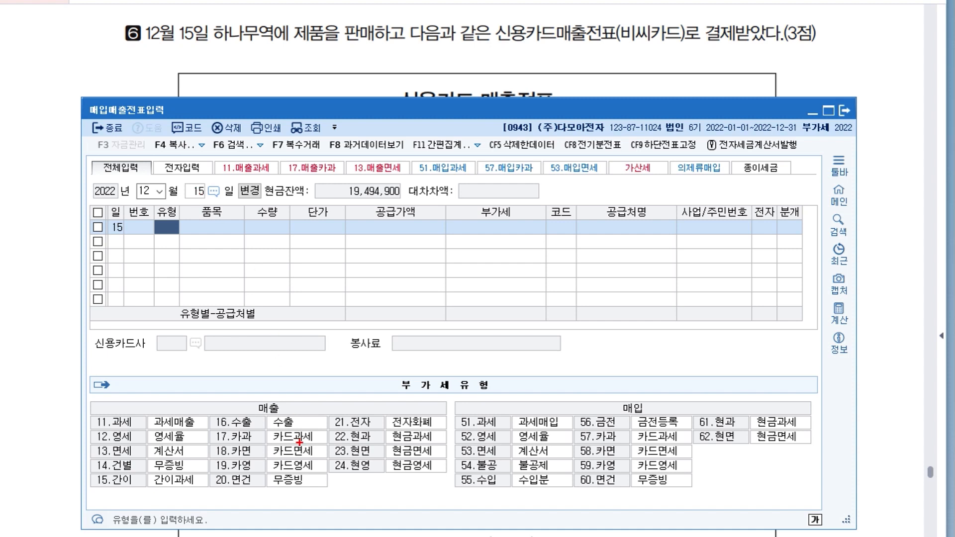
Examine item 6's card sale against the sales VAT types, checking the item sold and which receivable account and 분개 type apply.
mouse_move(251, 440)
mouse_down()
mouse_move(214, 448)
mouse_move(252, 454)
mouse_up()
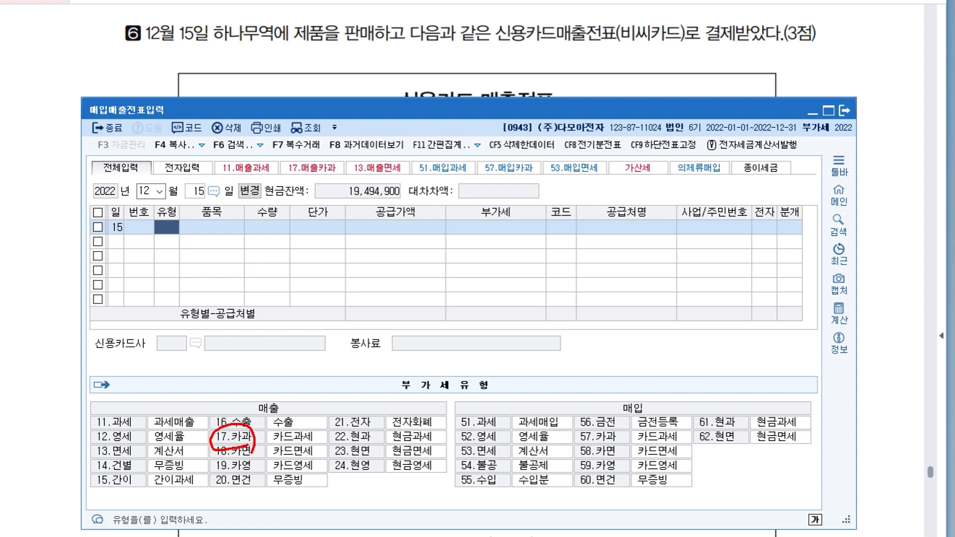
mouse_move(613, 47)
mouse_down()
mouse_move(614, 65)
mouse_move(649, 62)
mouse_up()
click(632, 64)
mouse_move(652, 50)
mouse_down()
mouse_move(661, 61)
mouse_move(680, 52)
mouse_up()
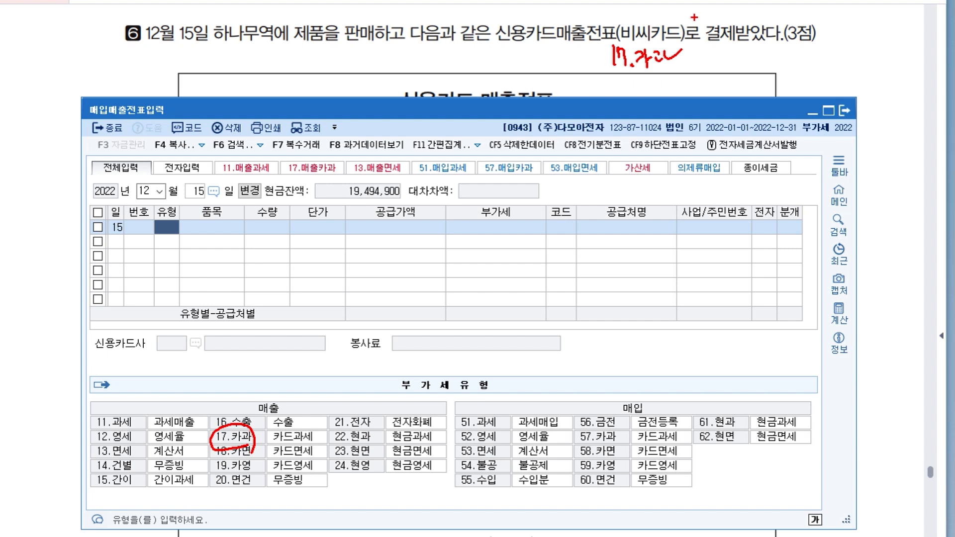
mouse_move(495, 52)
mouse_down()
mouse_move(530, 51)
mouse_move(511, 58)
mouse_move(526, 79)
mouse_move(548, 76)
mouse_up()
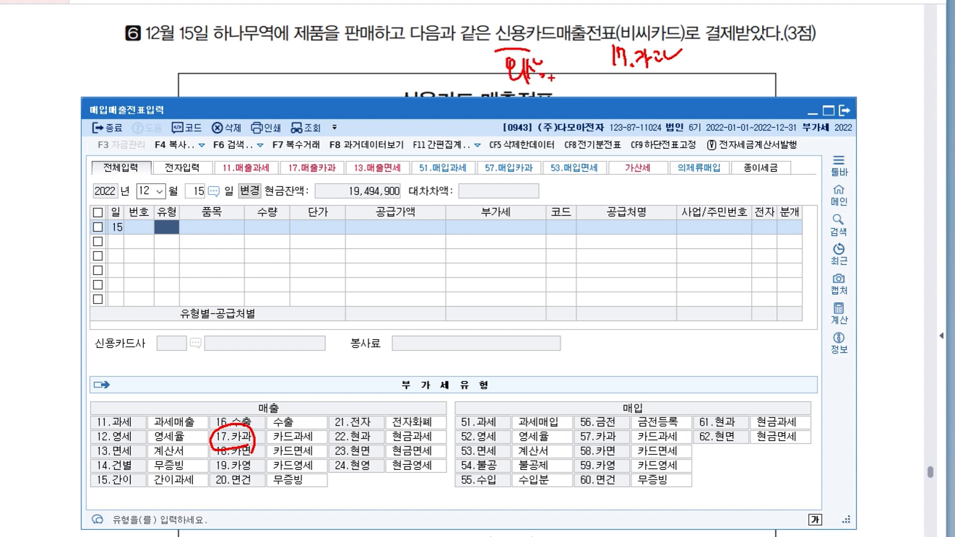
drag(288, 48, 336, 44)
mouse_move(553, 78)
mouse_down()
mouse_move(600, 92)
mouse_move(614, 79)
mouse_move(639, 79)
mouse_move(646, 90)
mouse_move(671, 84)
mouse_move(666, 94)
mouse_up()
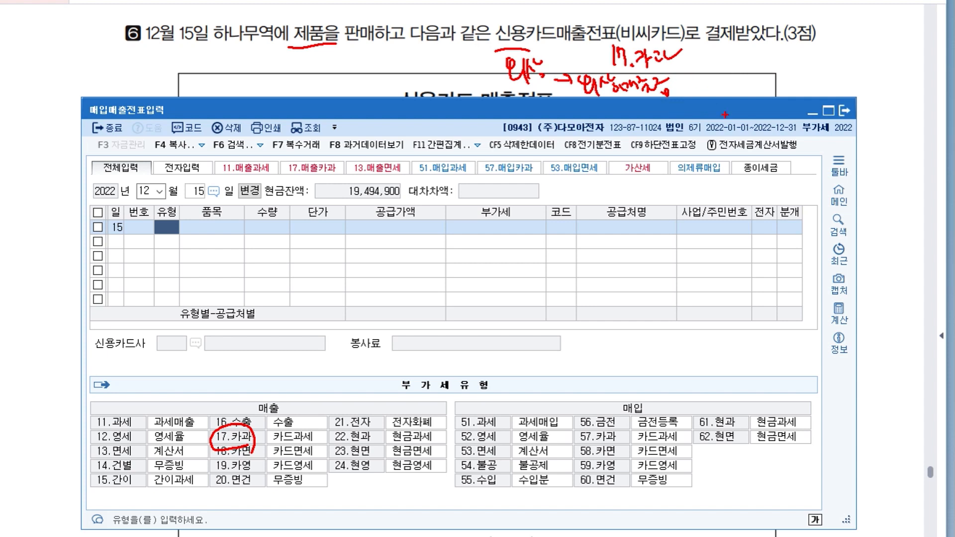
drag(735, 81, 776, 93)
drag(781, 61, 784, 89)
mouse_move(791, 63)
mouse_down()
mouse_move(789, 78)
mouse_move(801, 74)
mouse_move(789, 39)
mouse_move(809, 72)
mouse_up()
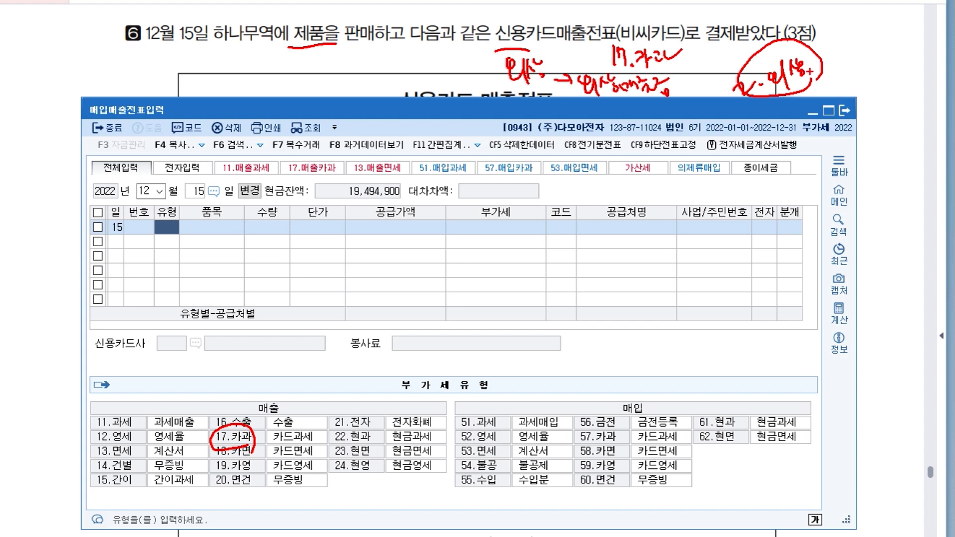
Enter the December 15 card sale as type 17 (카과) with item 제품 and a 공급가액 of 2,000,000.
text(17)
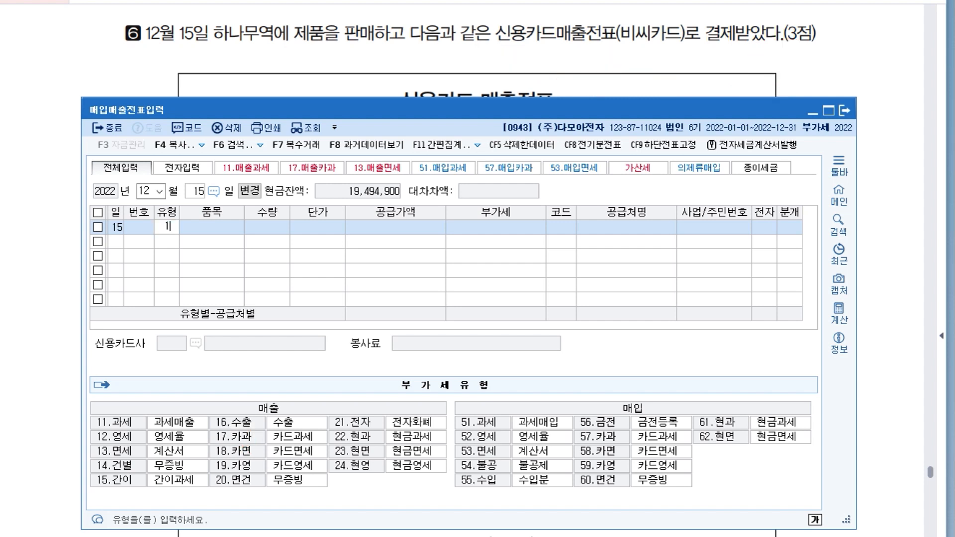
key(Return)
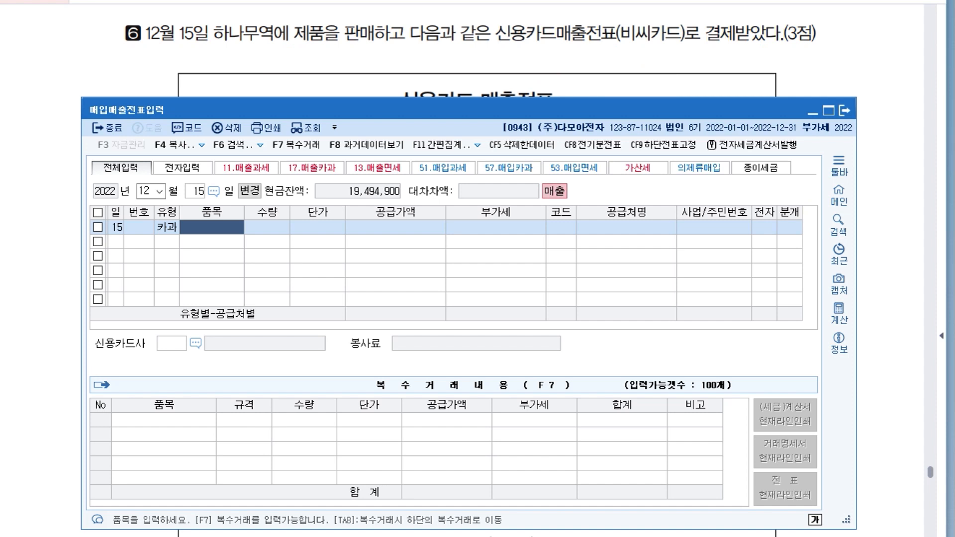
text(제품)
key(Return)
key(Return)
key(Return)
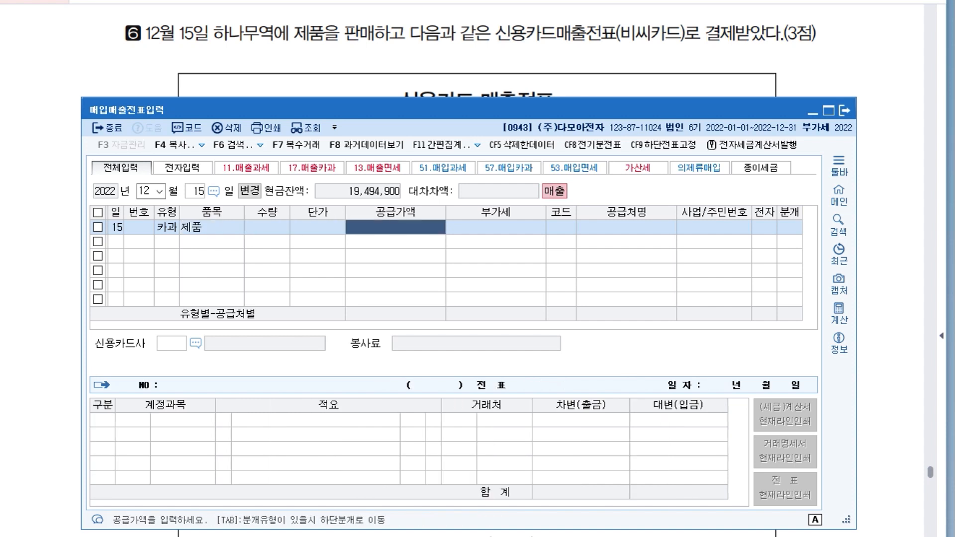
text(2000000)
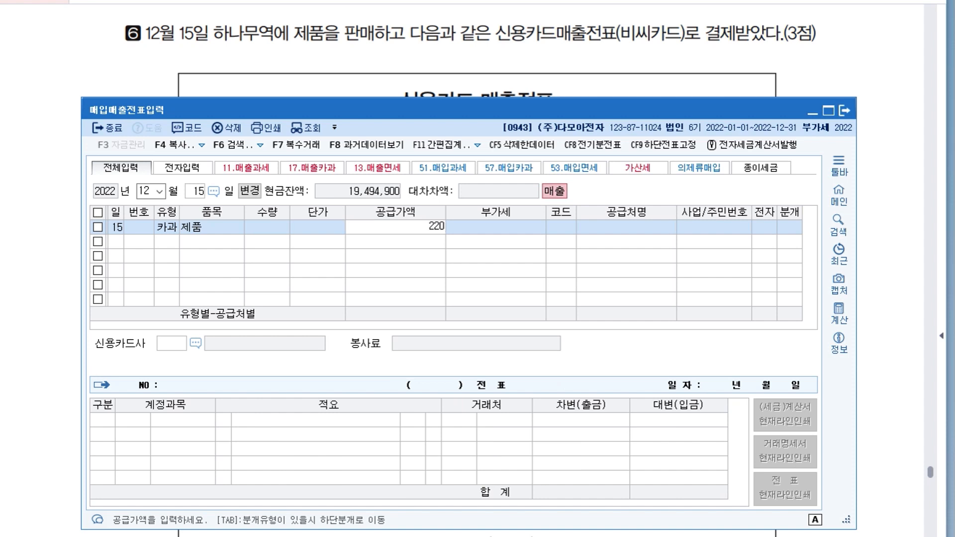
key(Return)
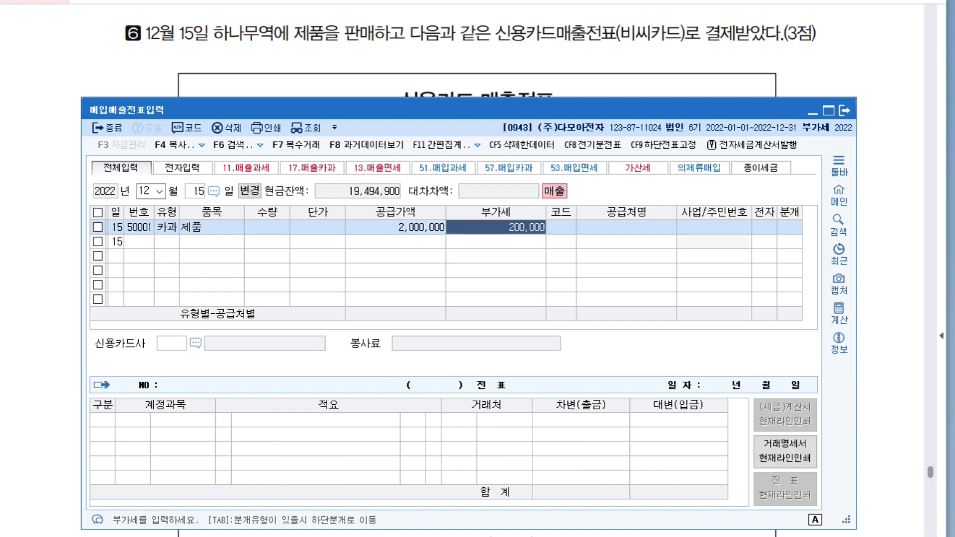
Search the trading partners for "하나" and choose 하나무역 as the card sale's customer.
key(Return)
text(하나)
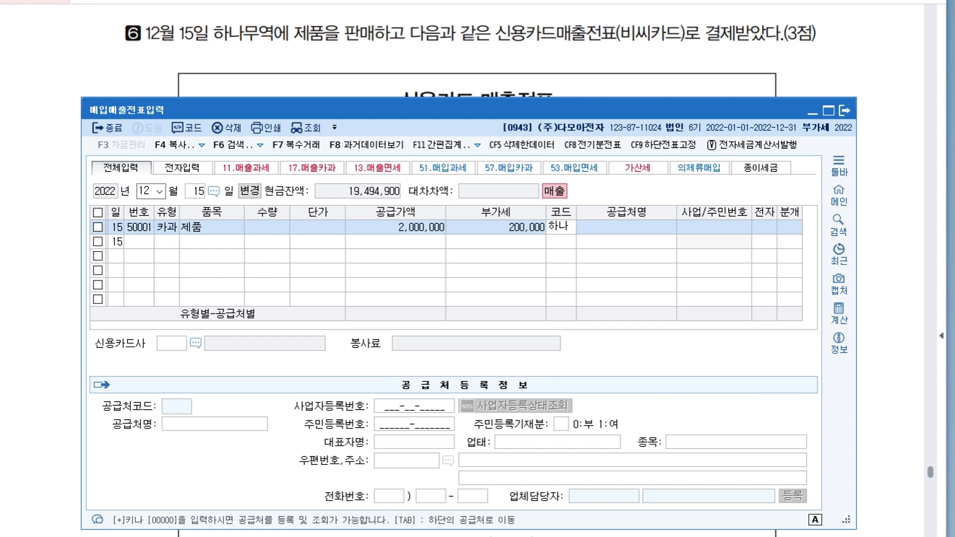
key(Return)
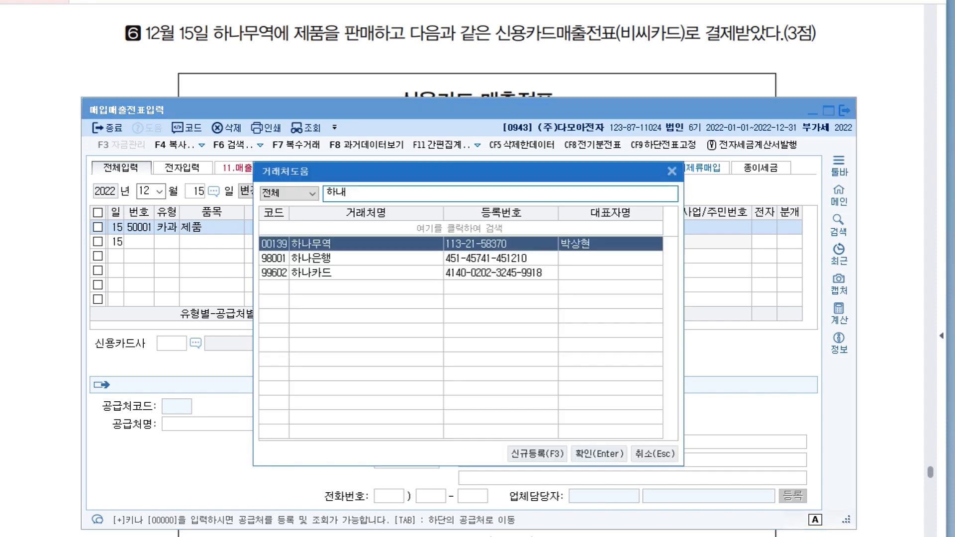
key(Return)
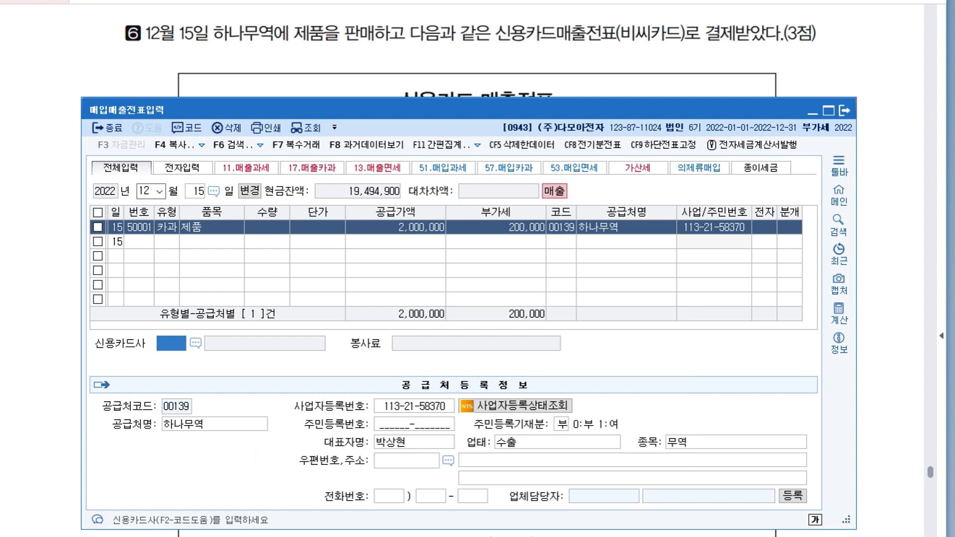
Choose 비씨카드 as the sale's 신용카드사 and set the 분개 type to 2 (외상).
key(F2)
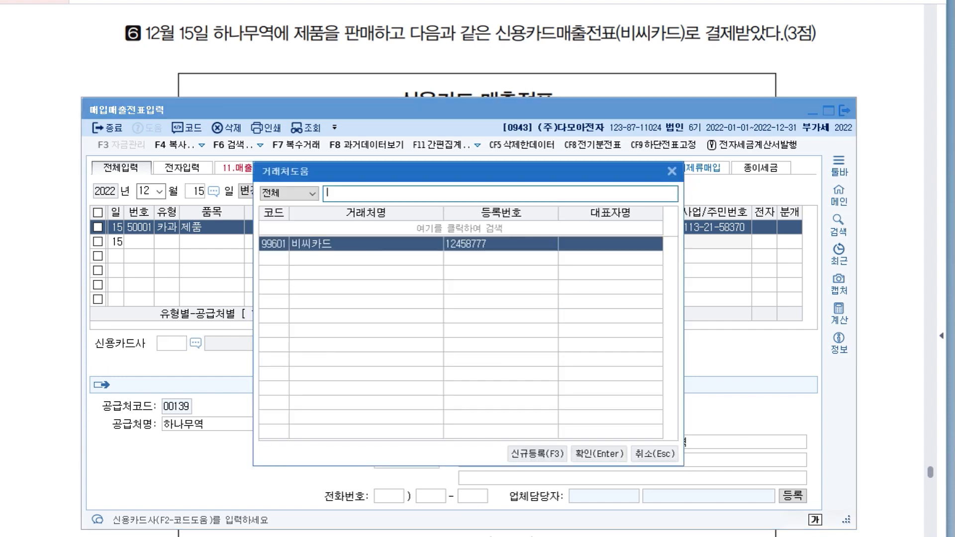
key(Tab)
key(Tab)
key(Return)
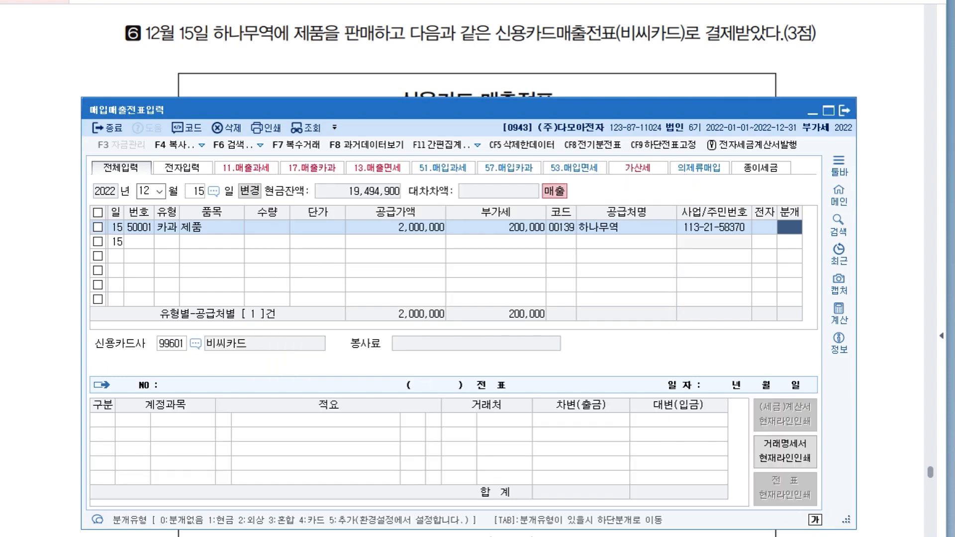
text(2)
key(Return)
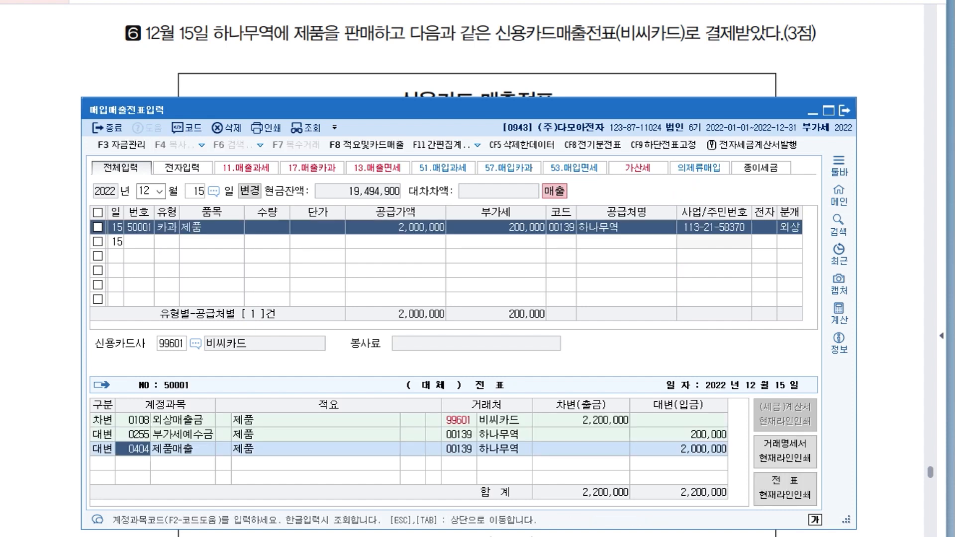
Save the December 15 card sale voucher with its default accounts and close 매입매출전표입력.
drag(736, 109, 738, 76)
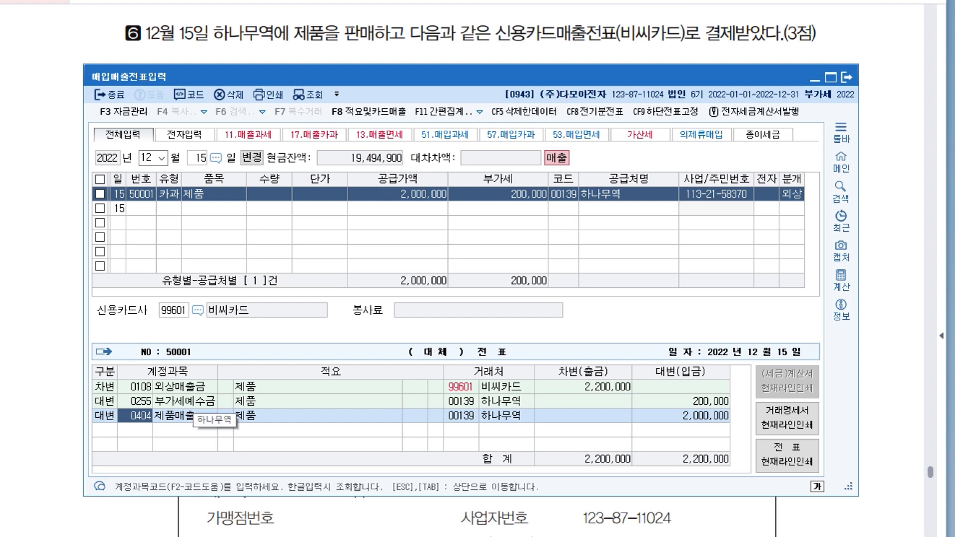
key(Return)
key(Return)
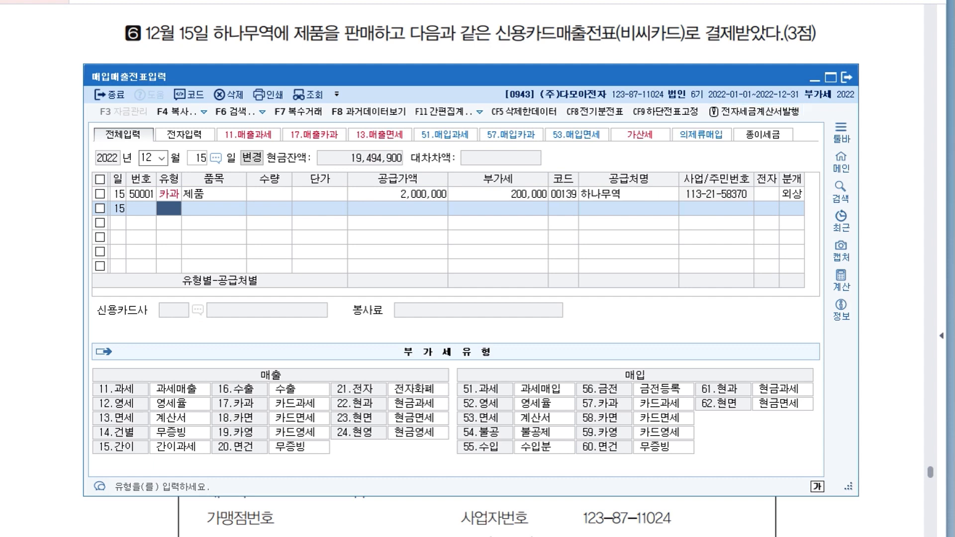
click(846, 77)
Go to question 04 item 1 and retrieve the September 5 voucher in 일반전표입력.
scroll(477, 268, down, 10)
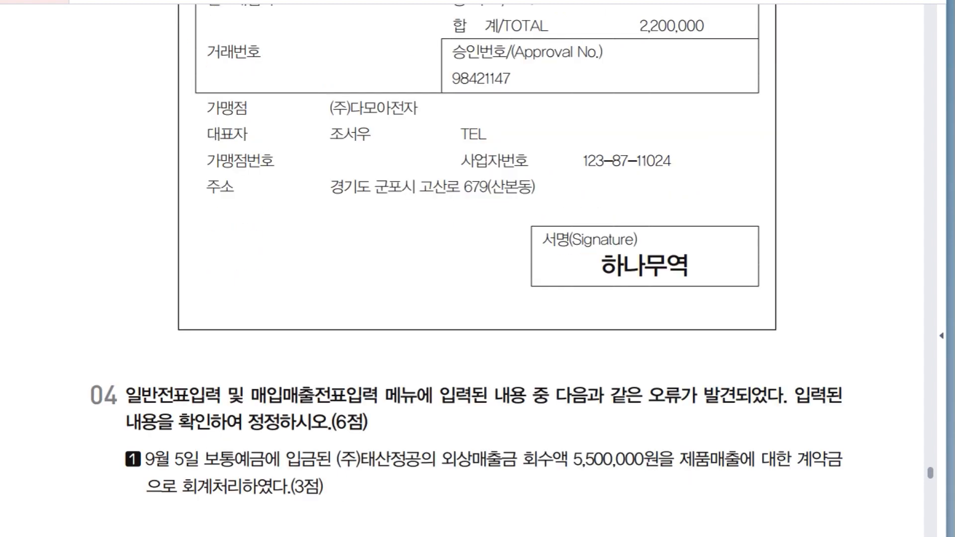
scroll(478, 269, down, 1)
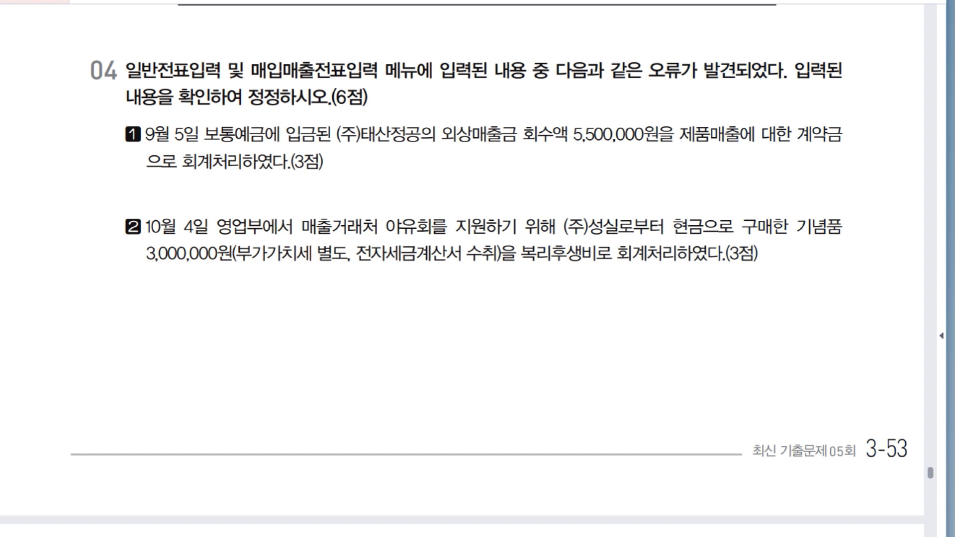
scroll(461, 282, down, 1)
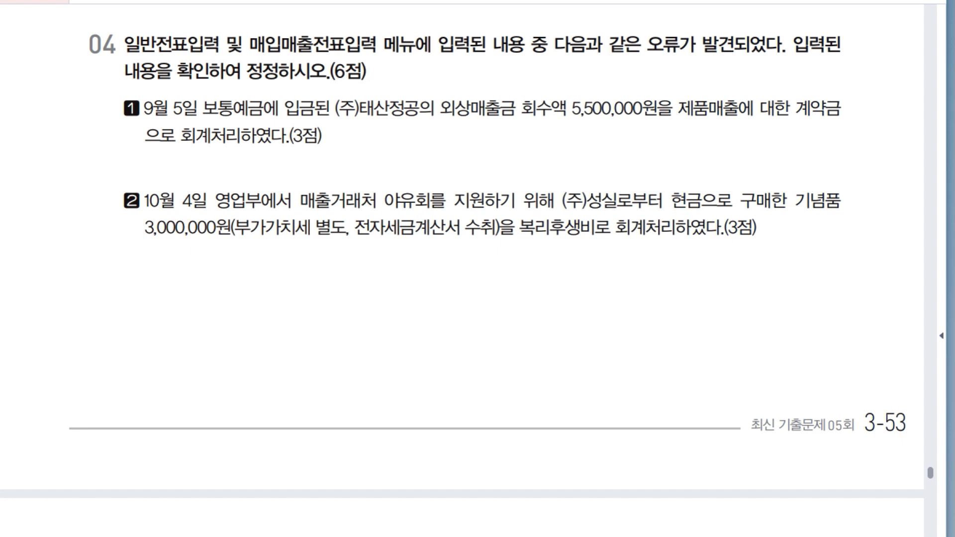
key(alt+Tab)
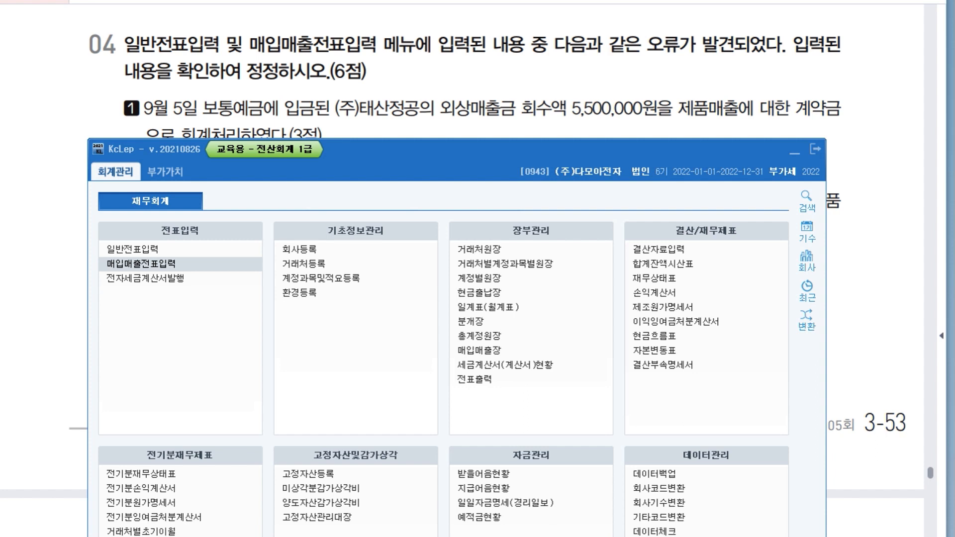
drag(423, 150, 429, 179)
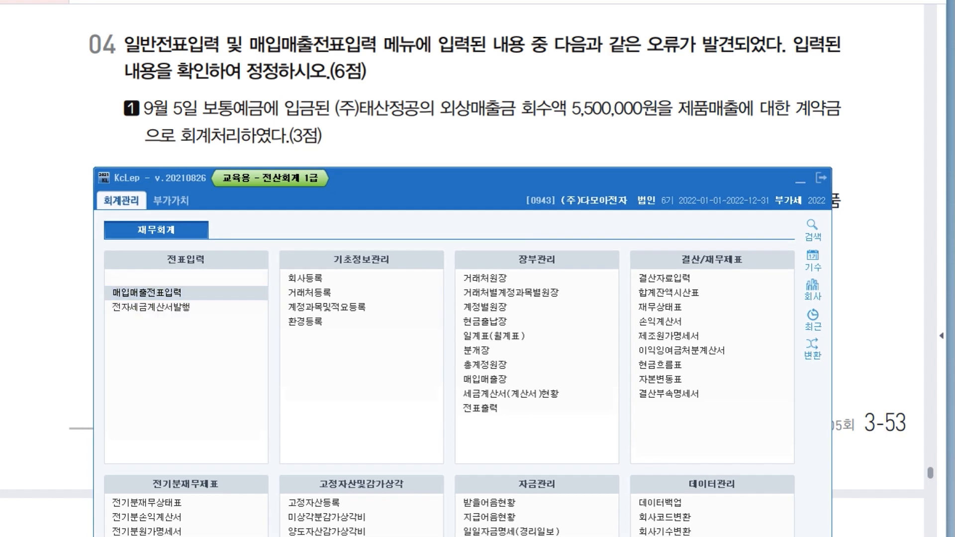
click(138, 277)
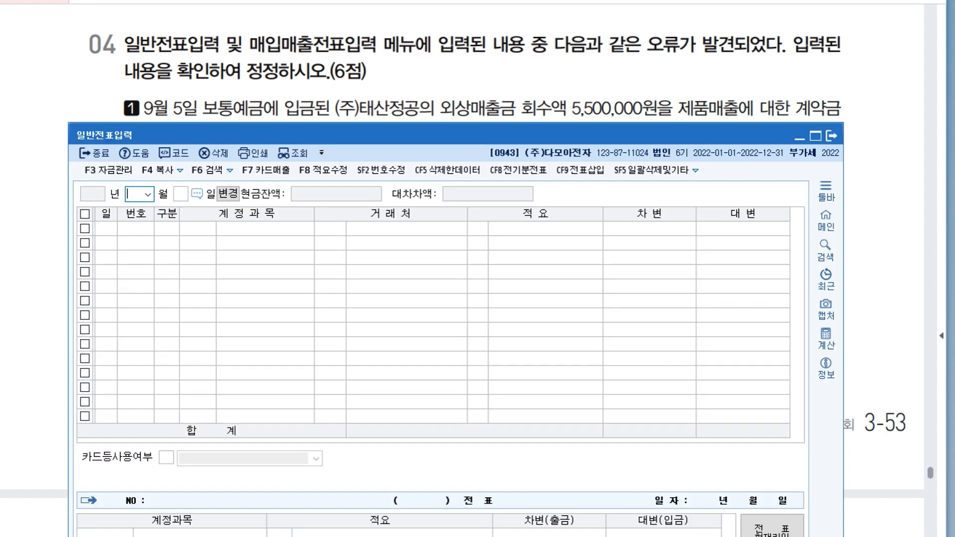
drag(348, 135, 379, 171)
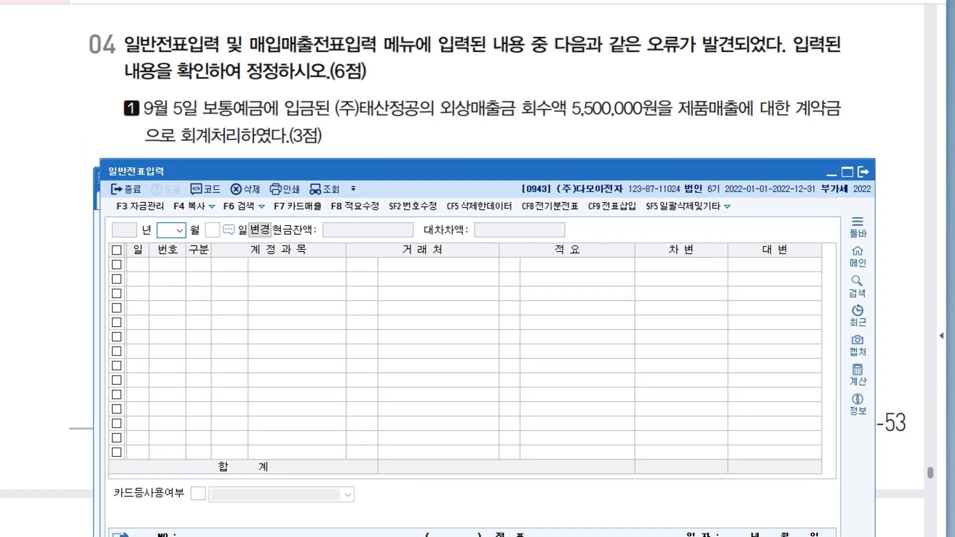
text(09)
key(Return)
text(5)
key(Return)
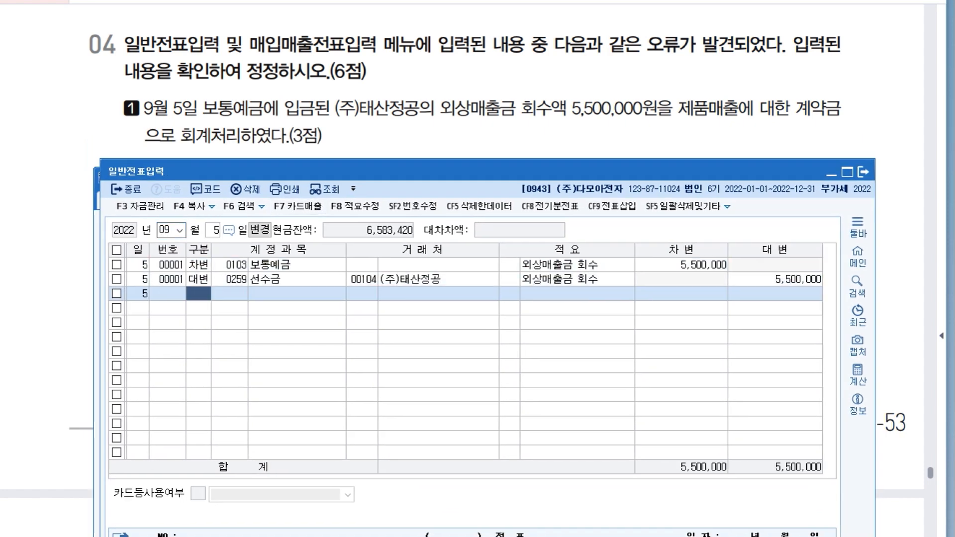
Correct the credit account of the September 5 voucher to 108 (외상매출금), keeping its trading partner.
click(681, 265)
click(774, 280)
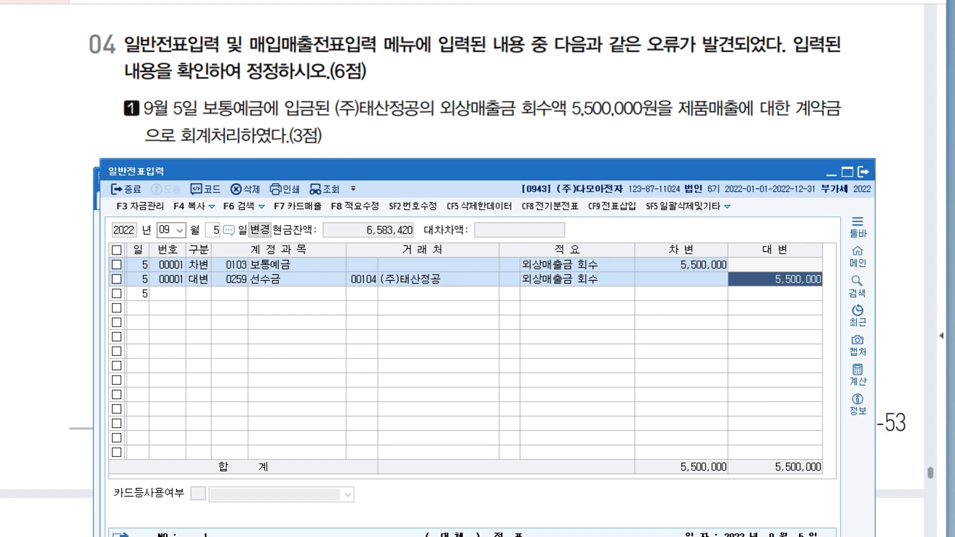
click(230, 279)
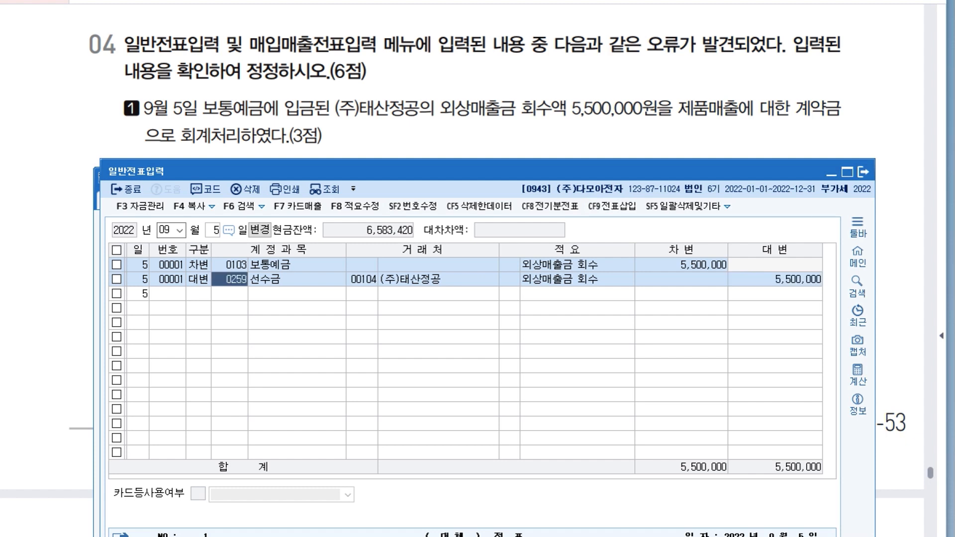
text(108)
key(Return)
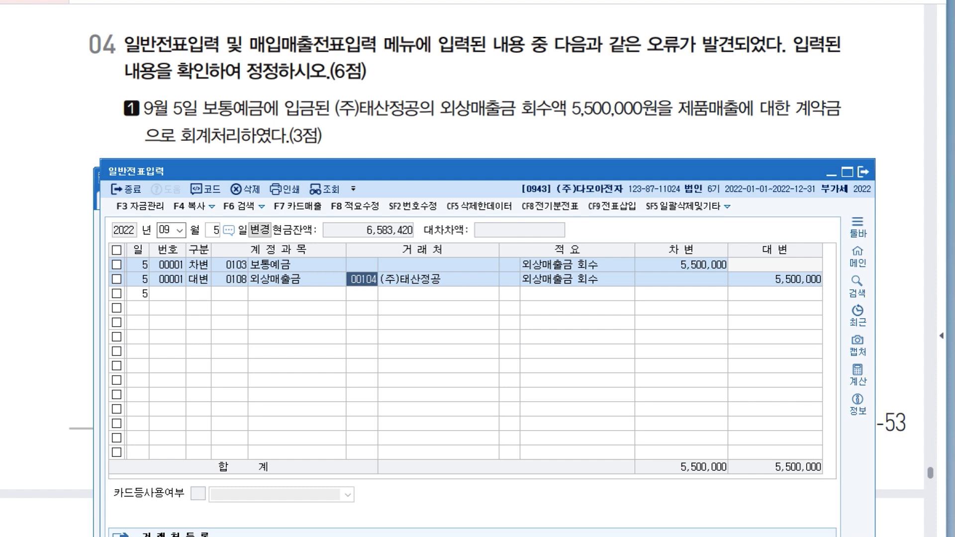
key(Return)
key(Return)
key(Return)
key(Return)
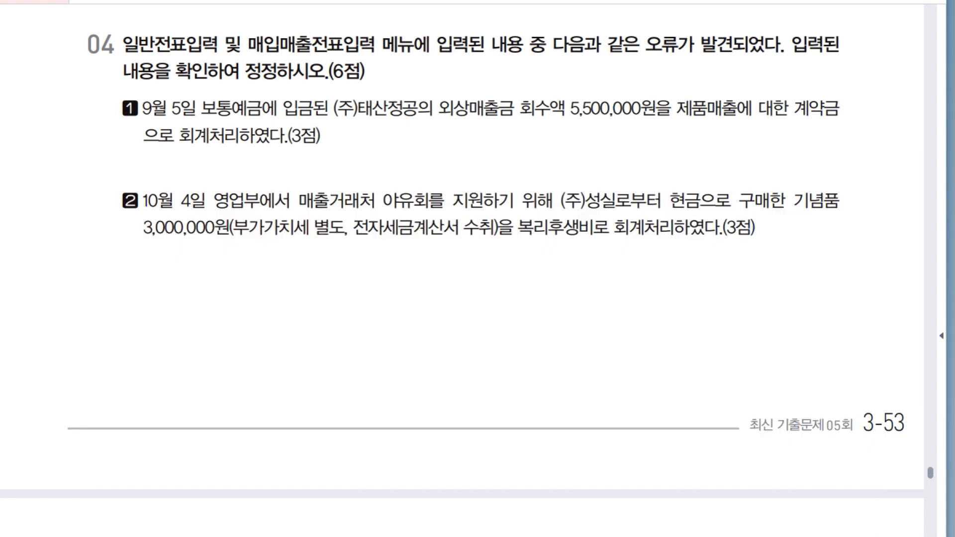
Close 일반전표입력 and retrieve the October 4 transaction of question 04 item 2 in 매입매출전표입력.
scroll(462, 269, down, 3)
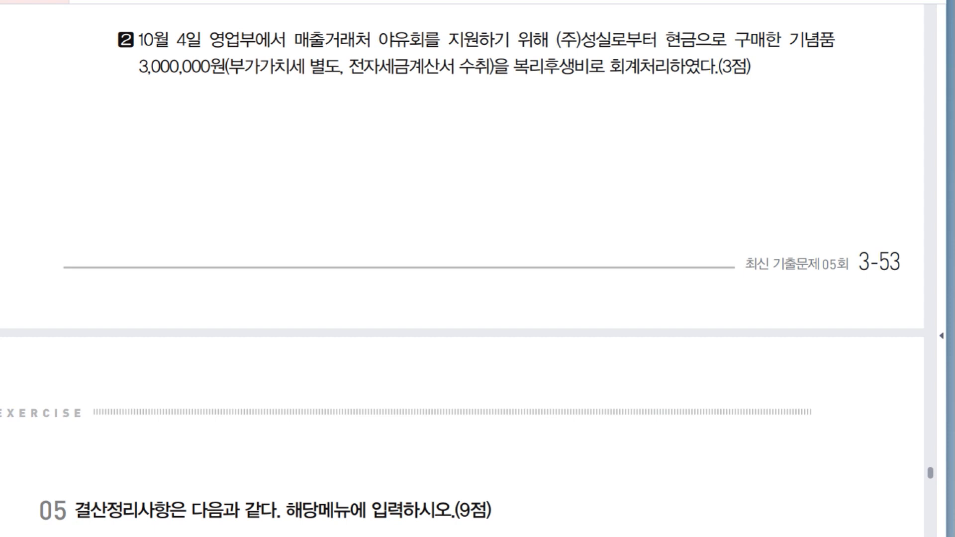
key(alt+Tab)
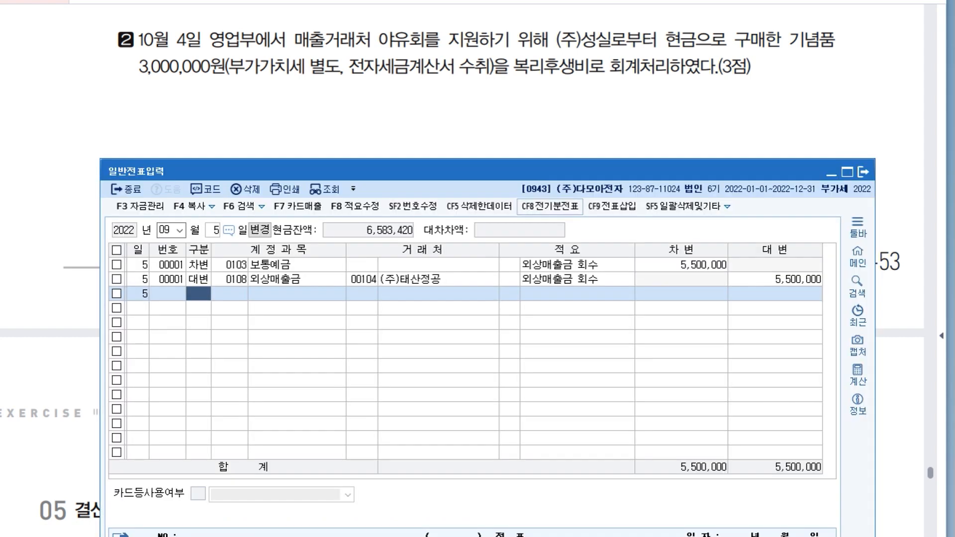
click(863, 172)
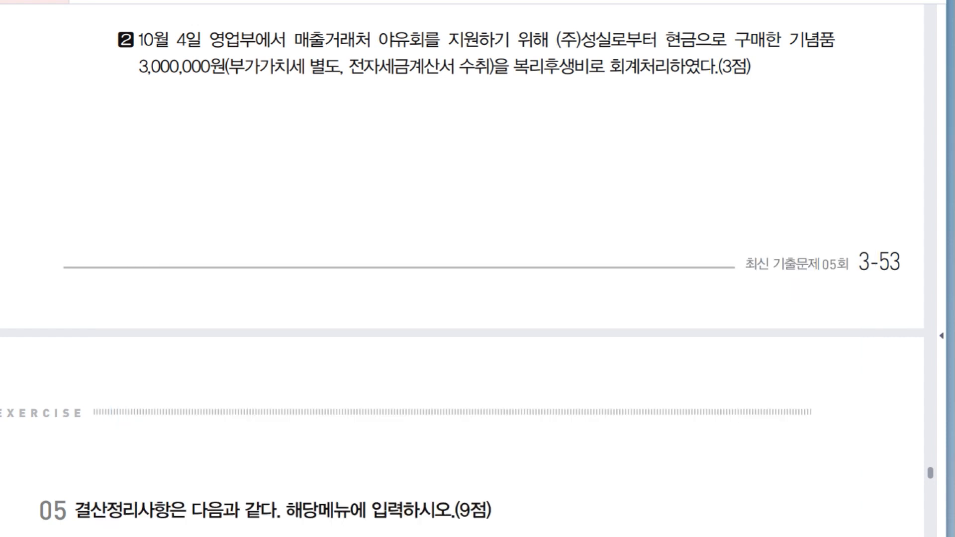
key(alt+Tab)
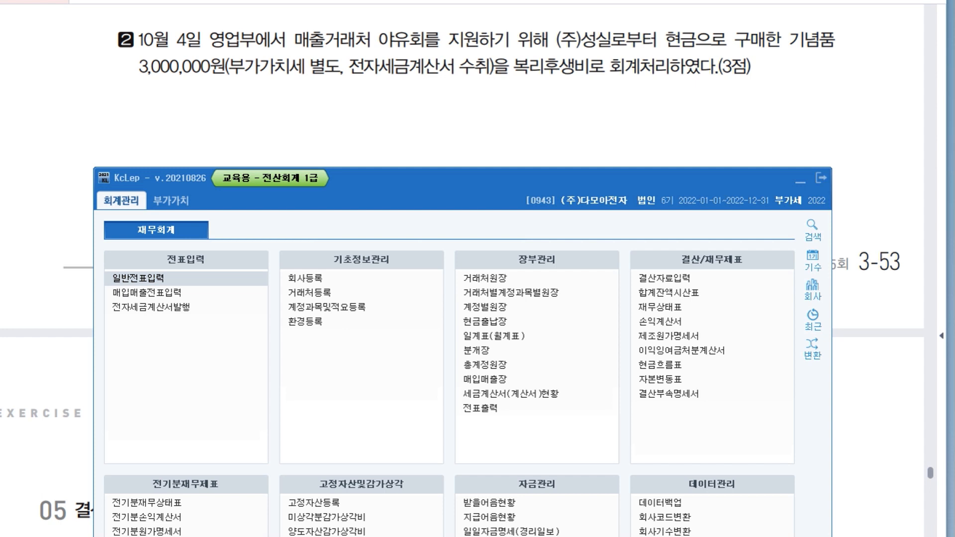
drag(462, 178, 461, 164)
click(147, 278)
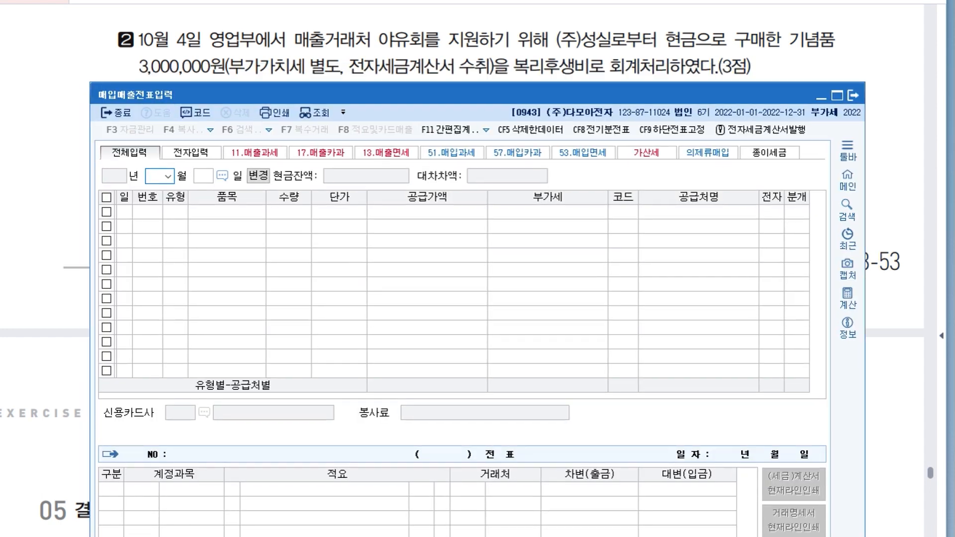
text(10)
key(Return)
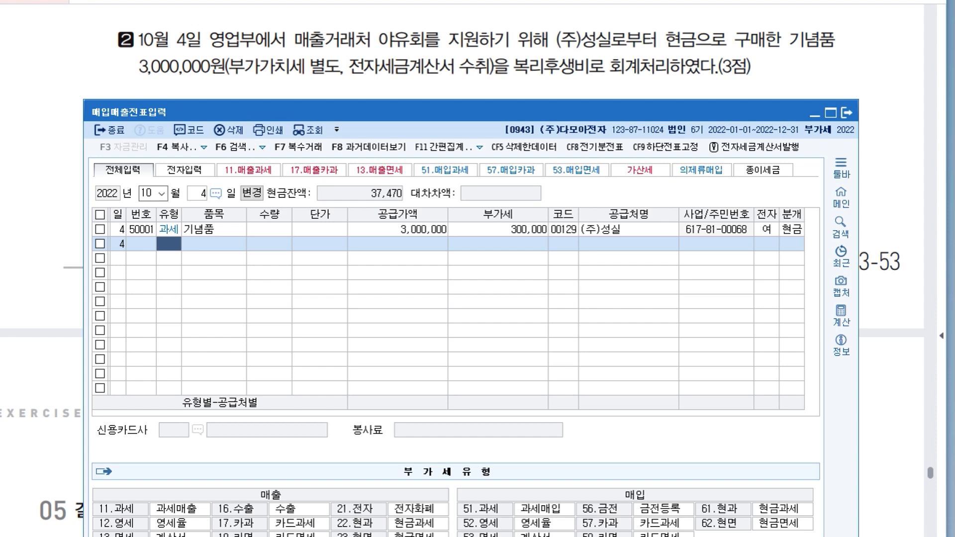
Examine item 2's gift purchase to judge which expense account and purchase VAT type apply.
mouse_move(450, 100)
mouse_down()
mouse_move(450, 182)
mouse_move(433, 103)
mouse_up()
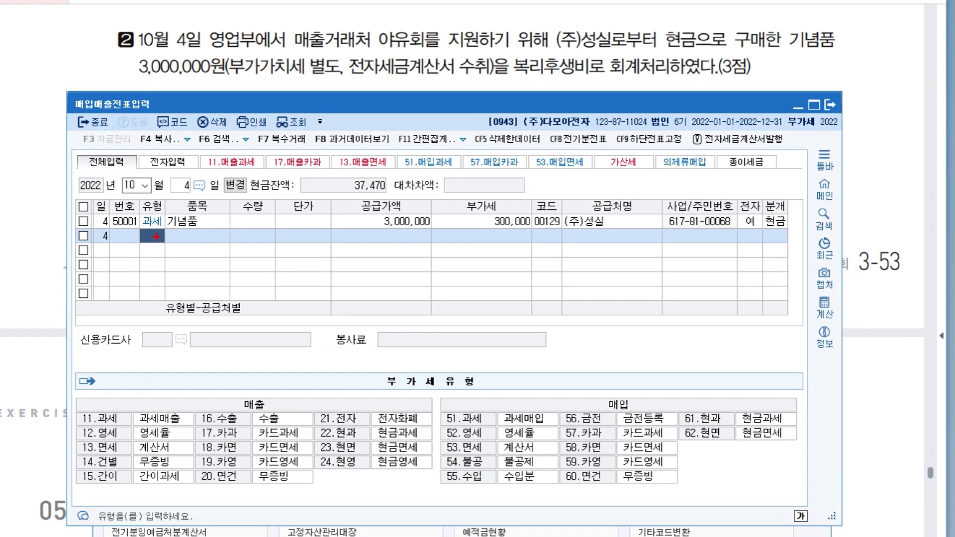
mouse_move(593, 15)
mouse_down()
mouse_move(592, 26)
mouse_move(608, 35)
mouse_move(619, 22)
mouse_move(633, 29)
mouse_move(638, 46)
mouse_up()
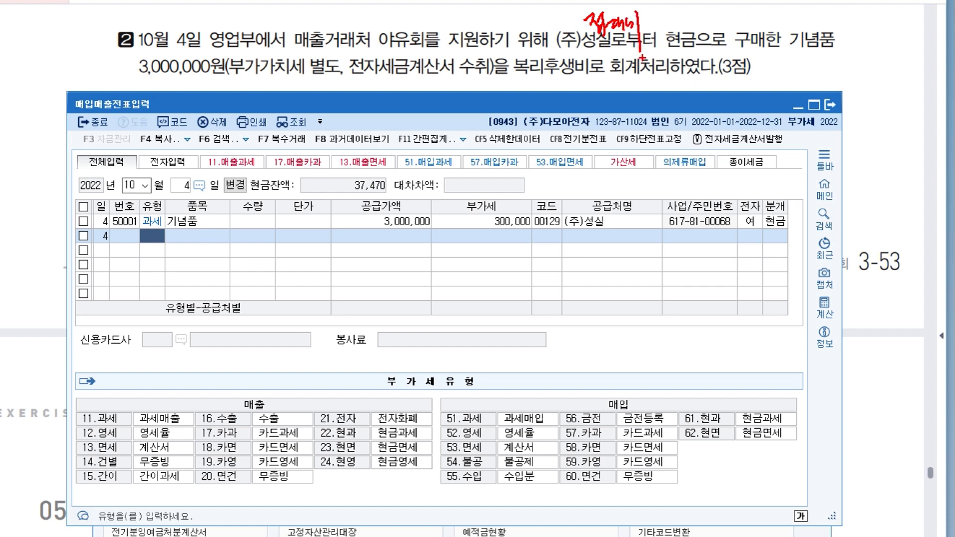
mouse_move(641, 9)
mouse_down()
mouse_move(656, 31)
mouse_move(672, 32)
mouse_up()
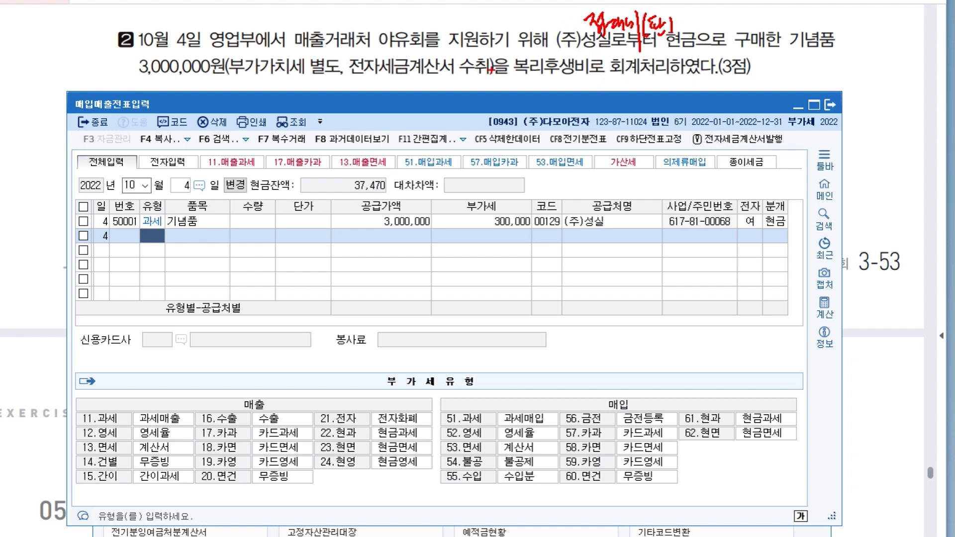
drag(349, 81, 475, 73)
mouse_move(410, 85)
mouse_down()
mouse_move(412, 110)
mouse_move(437, 117)
mouse_move(446, 94)
mouse_move(450, 110)
mouse_move(465, 99)
mouse_move(478, 124)
mouse_up()
mouse_move(462, 91)
mouse_down()
mouse_move(398, 117)
mouse_move(403, 105)
mouse_move(485, 126)
mouse_up()
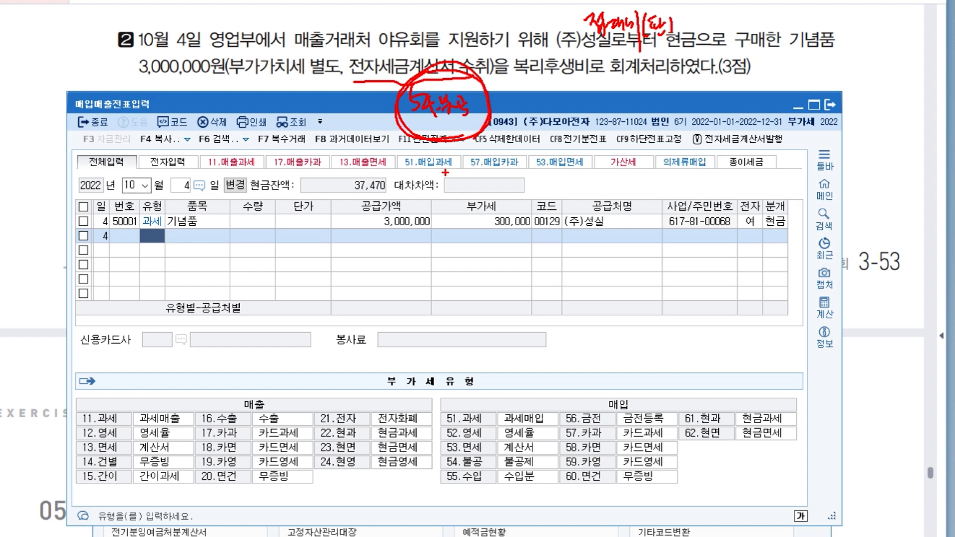
key(Escape)
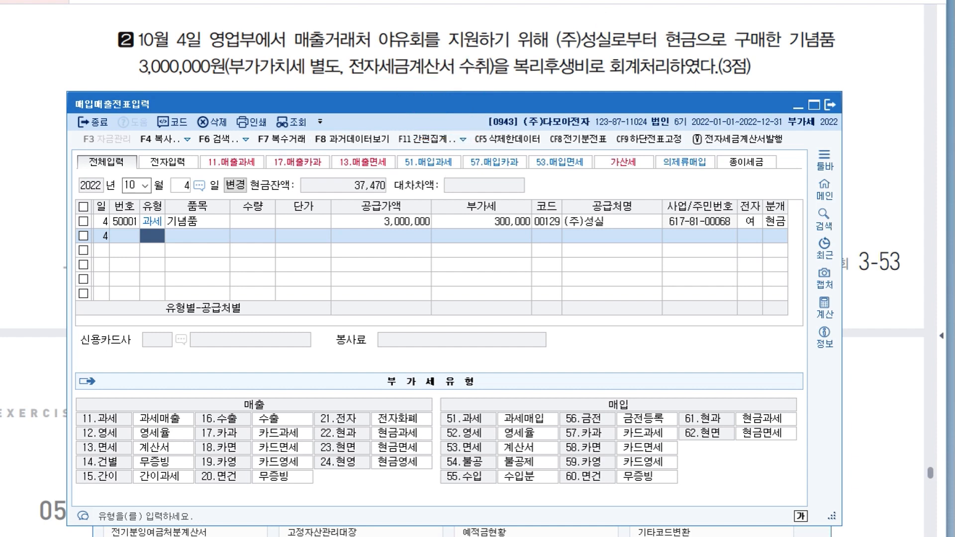
Change the VAT type of the October 4 기념품 purchase to 54 (불공) with 불공제사유 4.
scroll(478, 50, up, 1)
drag(455, 104, 464, 148)
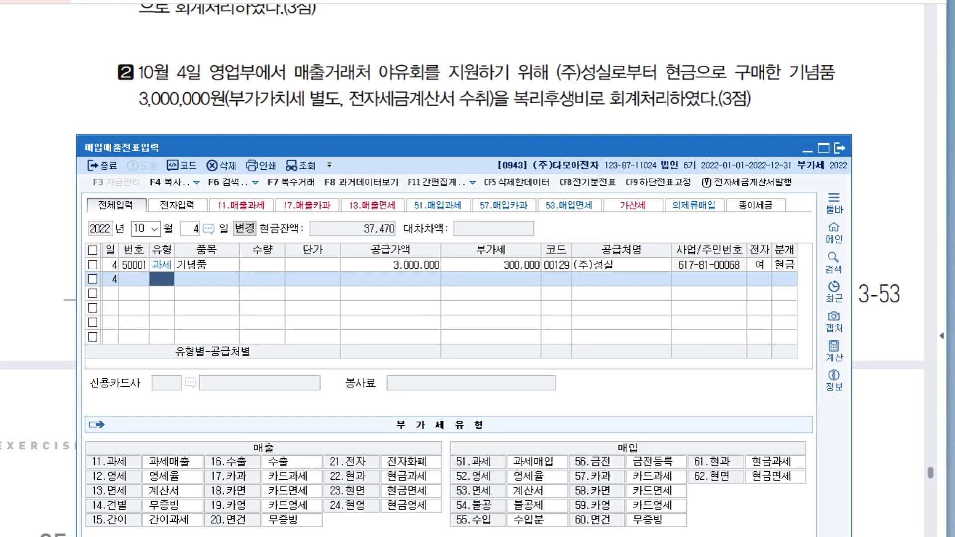
click(161, 265)
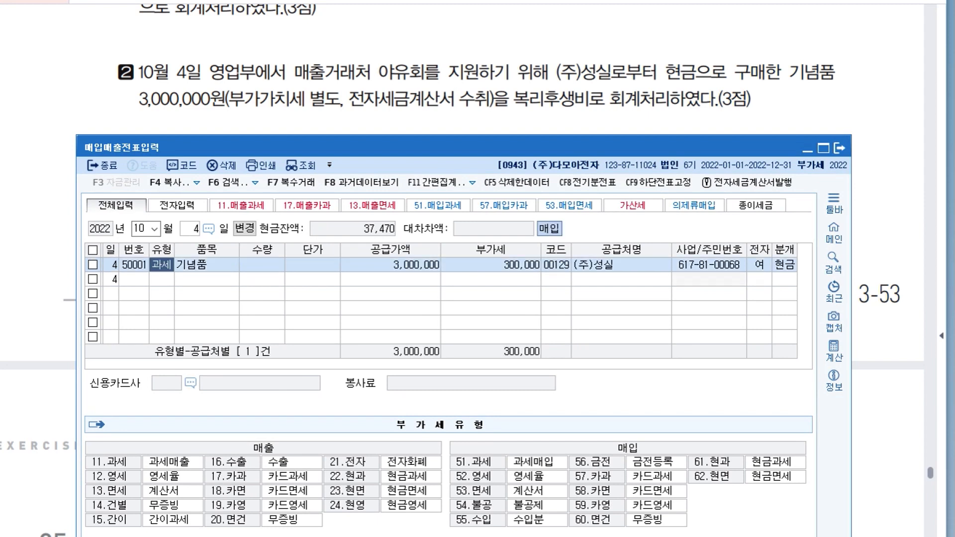
text(54)
key(Return)
text(4)
key(Return)
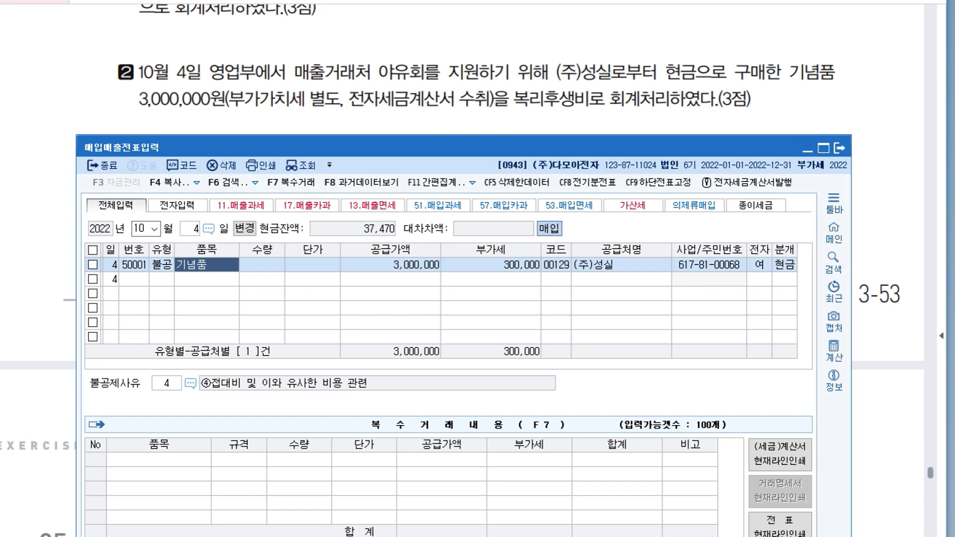
Select ④접대비 및 이와 유사한 비용 관련 from the list of 불공제사유 for the October 4 purchase.
click(191, 383)
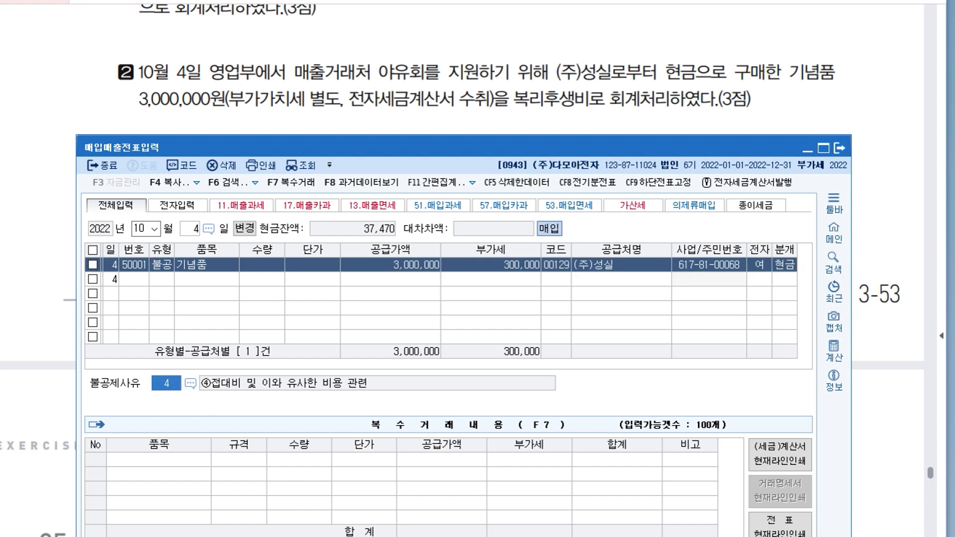
click(190, 383)
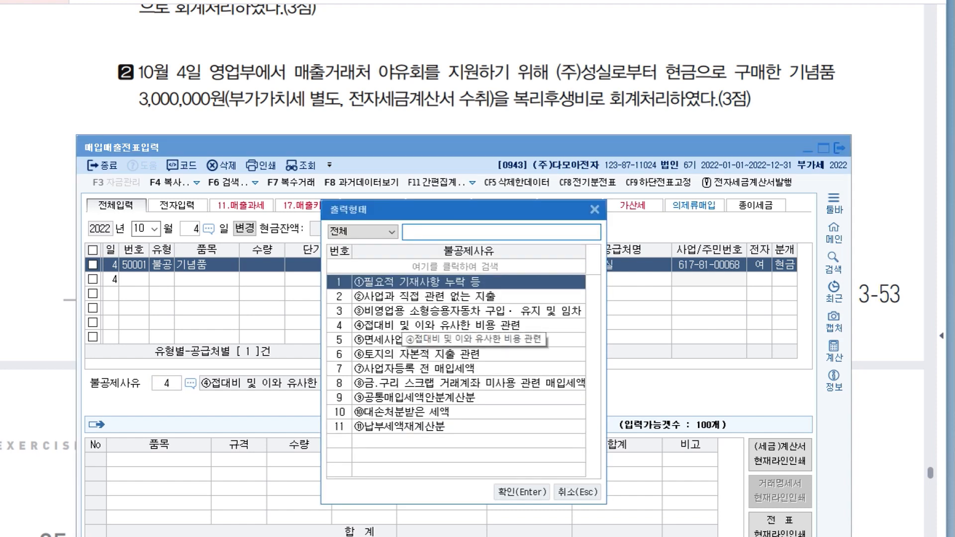
click(404, 326)
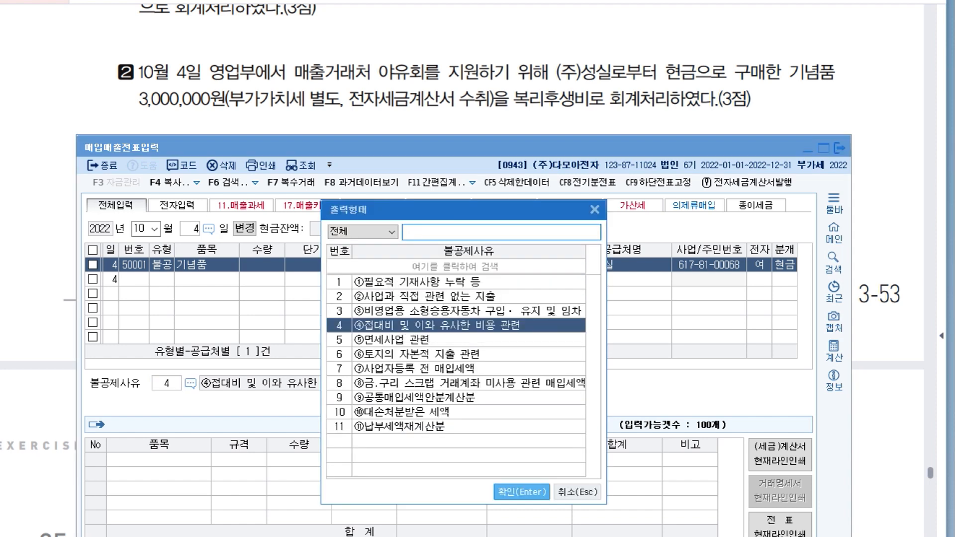
click(522, 492)
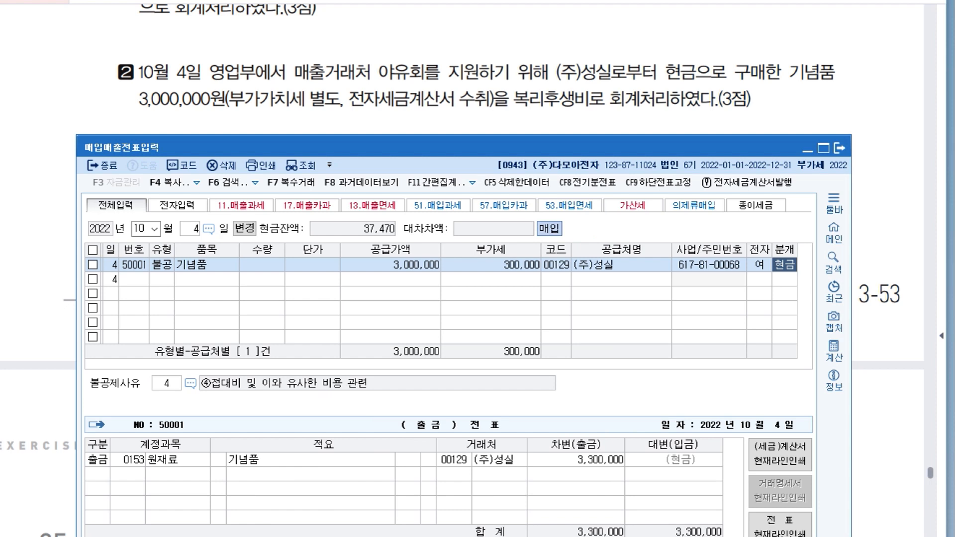
Change the debit account of the October 4 기념품 purchase voucher to 0813 접대비 and save the line.
click(129, 460)
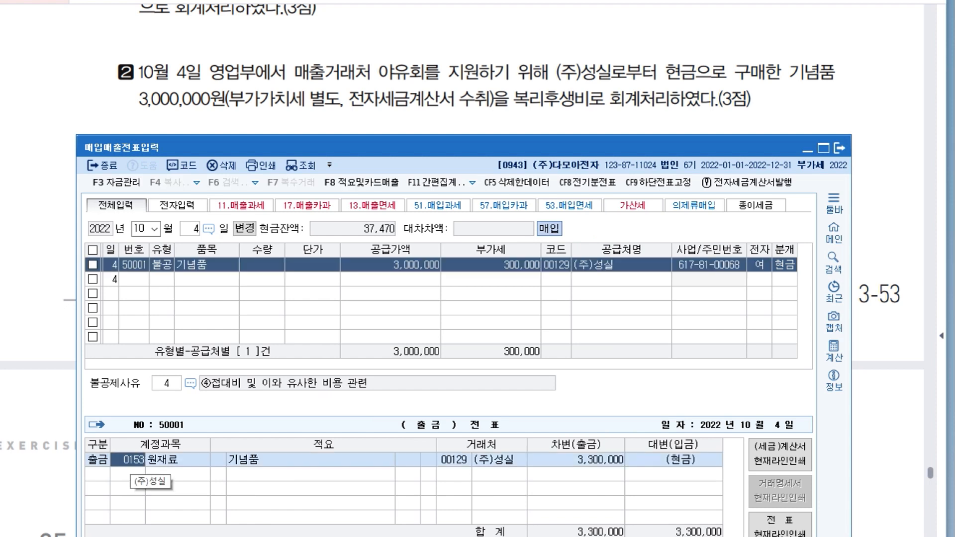
text(831)
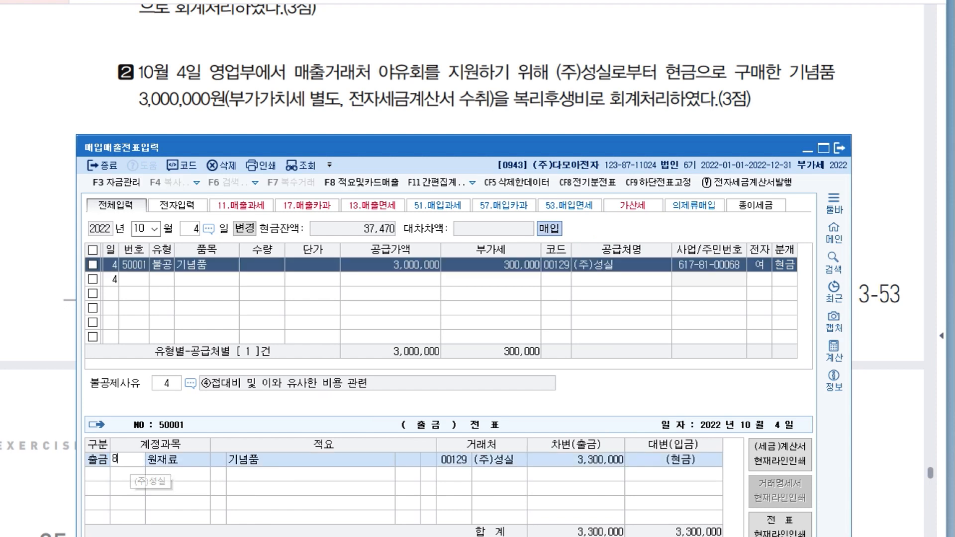
key(Return)
key(shift+Tab)
key(shift+Tab)
key(shift+Tab)
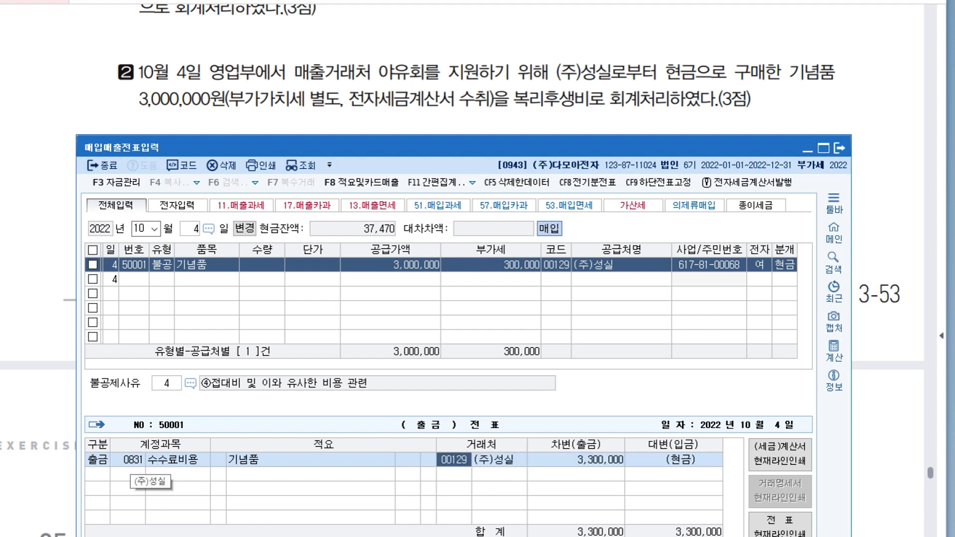
text(813)
key(Return)
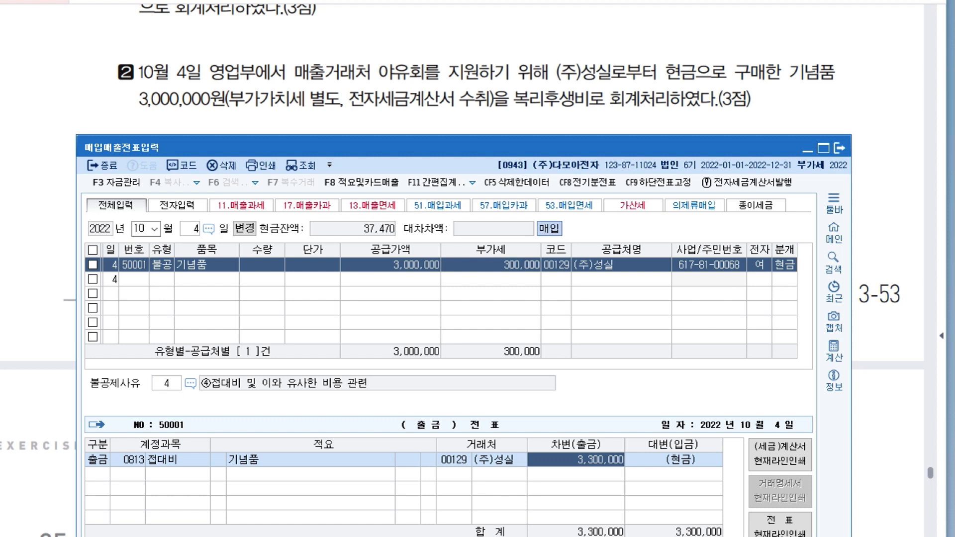
mouse_move(279, 148)
mouse_down()
mouse_move(303, 121)
mouse_move(292, 143)
mouse_up()
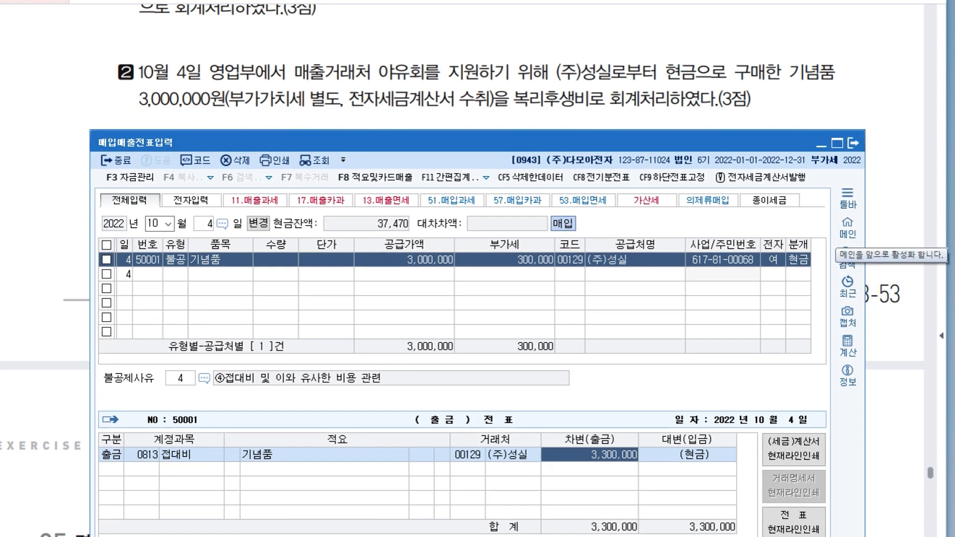
key(Return)
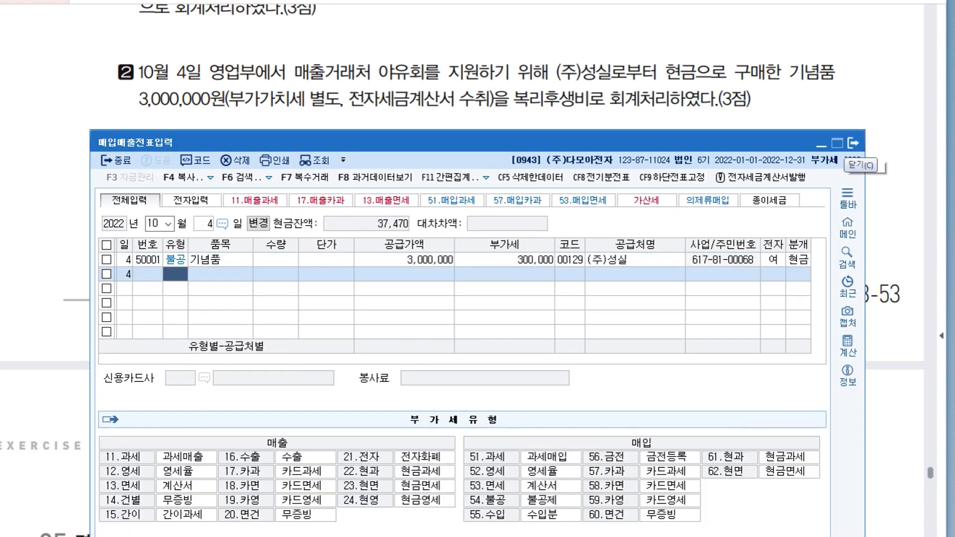
Close 매입매출전표입력 and go to question 05 on the year-end closing items in the exam paper.
click(853, 143)
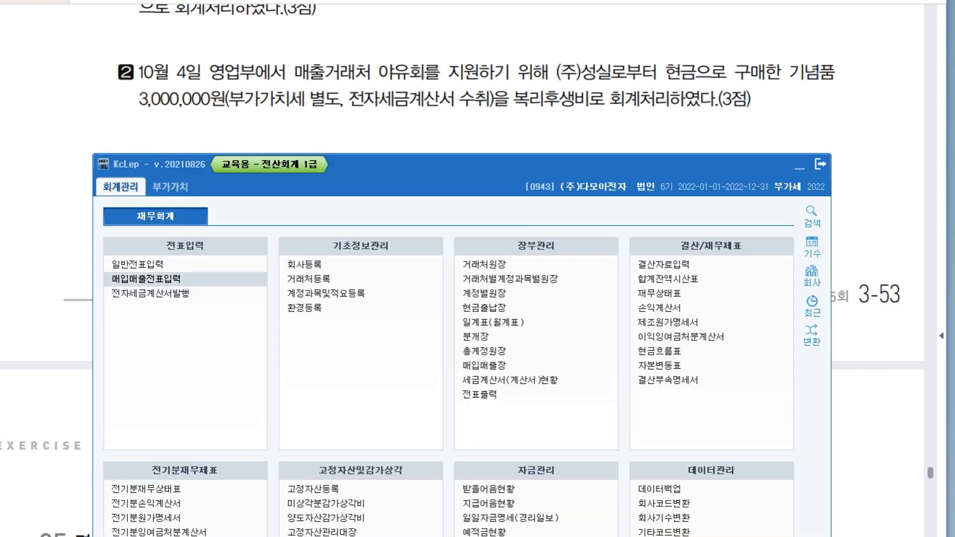
click(804, 164)
drag(646, 397, 695, 133)
scroll(477, 268, down, 5)
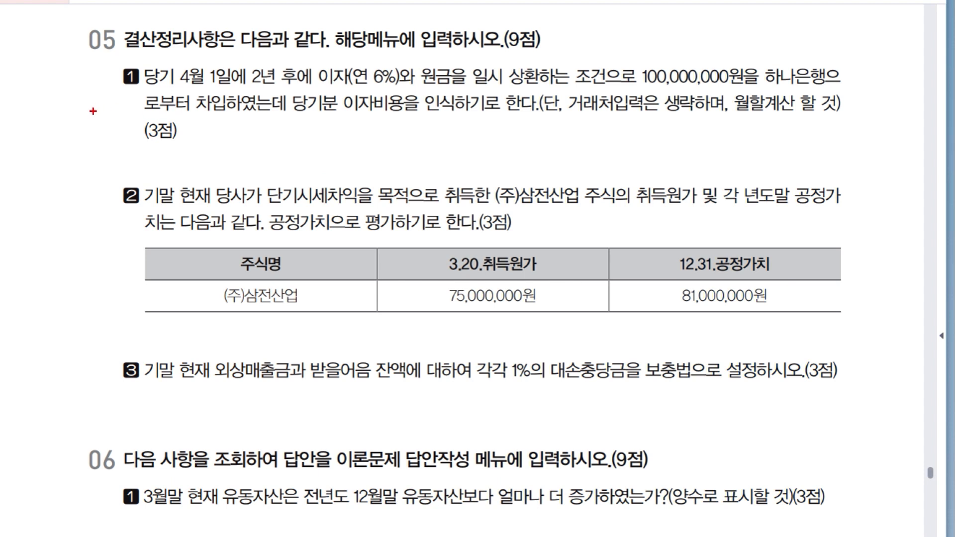
Examine question 05's three closing items to judge which need a manual voucher and which use automatic closing.
mouse_move(79, 107)
mouse_down()
mouse_move(84, 142)
mouse_move(99, 121)
mouse_move(102, 137)
mouse_up()
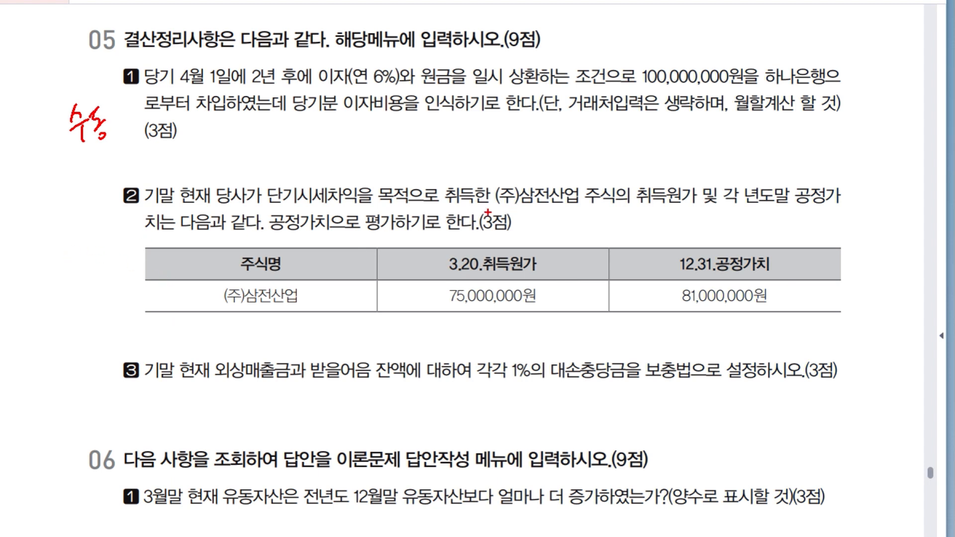
mouse_move(77, 229)
mouse_down()
mouse_move(74, 251)
mouse_move(93, 249)
mouse_move(89, 272)
mouse_up()
drag(93, 234, 111, 252)
drag(109, 257, 107, 258)
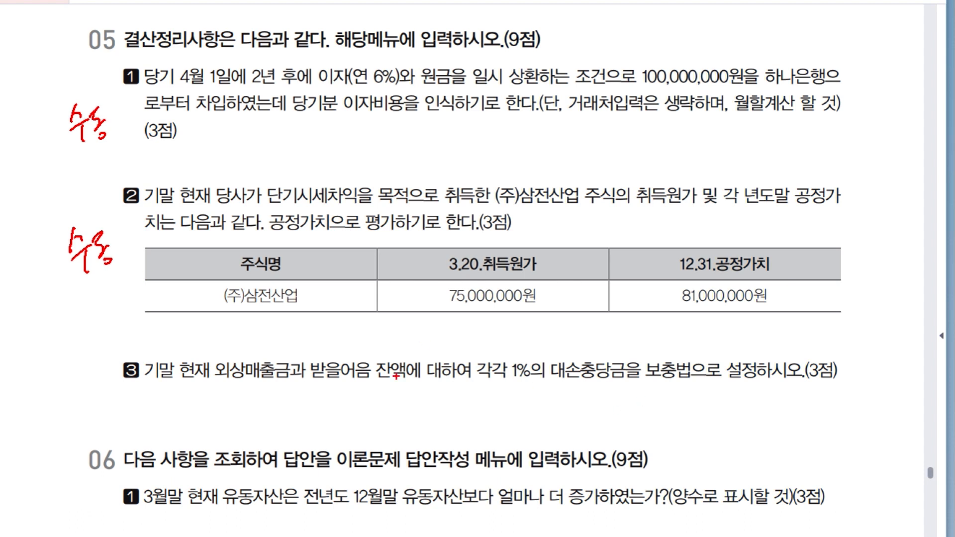
mouse_move(53, 382)
mouse_down()
mouse_move(52, 398)
mouse_move(64, 394)
mouse_up()
mouse_move(71, 374)
mouse_down()
mouse_move(77, 412)
mouse_move(87, 387)
mouse_move(95, 392)
mouse_up()
mouse_move(90, 393)
mouse_down()
mouse_move(100, 400)
mouse_move(102, 385)
mouse_up()
drag(94, 99, 102, 151)
drag(128, 243, 127, 249)
drag(94, 135, 96, 201)
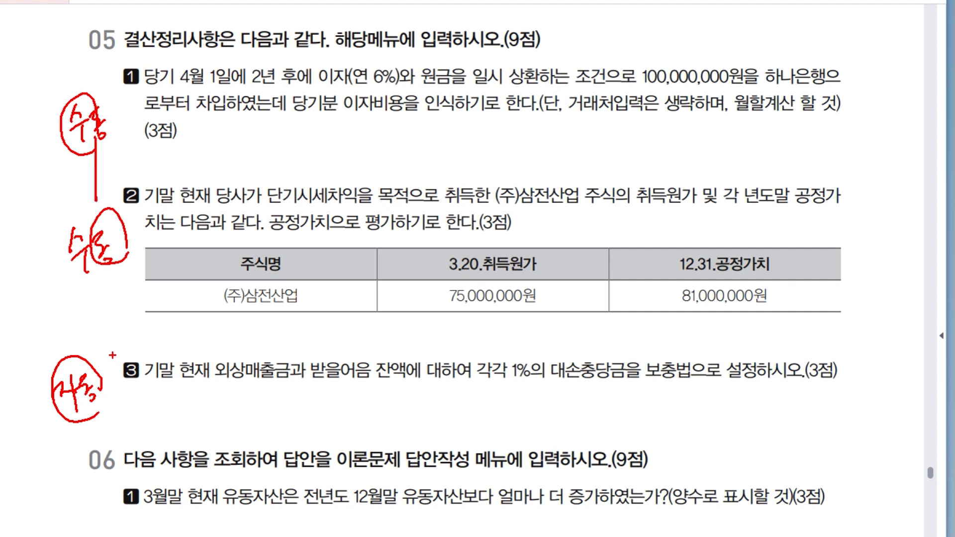
key(Escape)
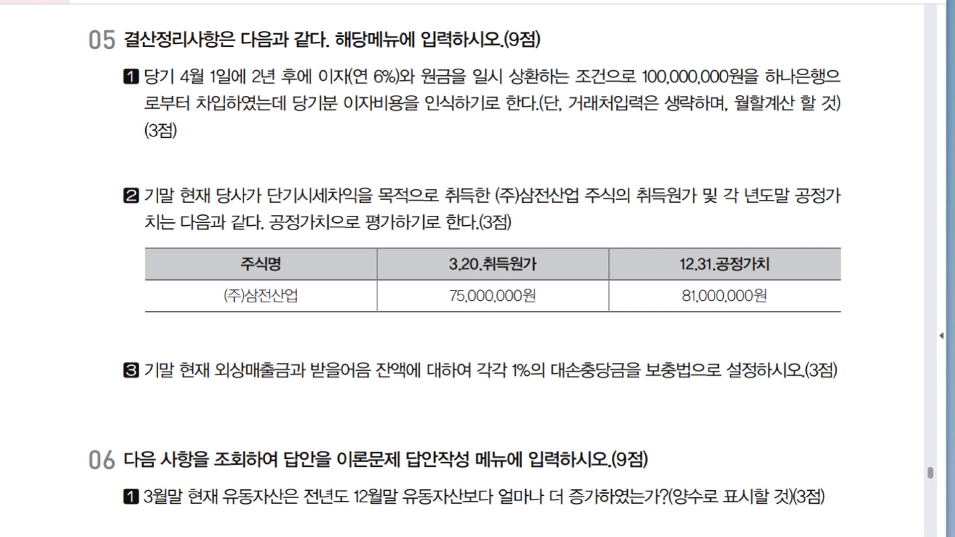
Bring KcLep back up, open 일반전표입력 for 12월 31일, and place it so question 05 item 1 stays readable.
key(alt+Tab)
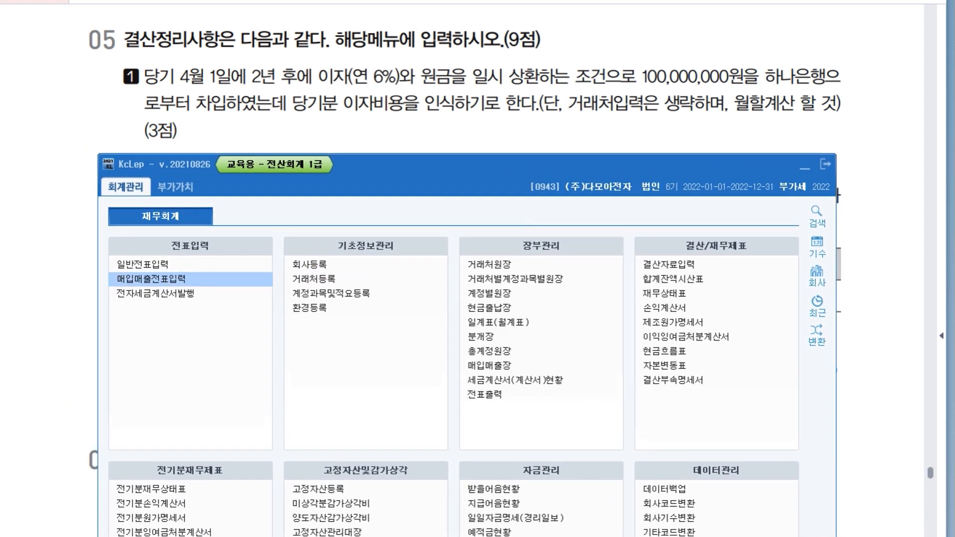
click(148, 265)
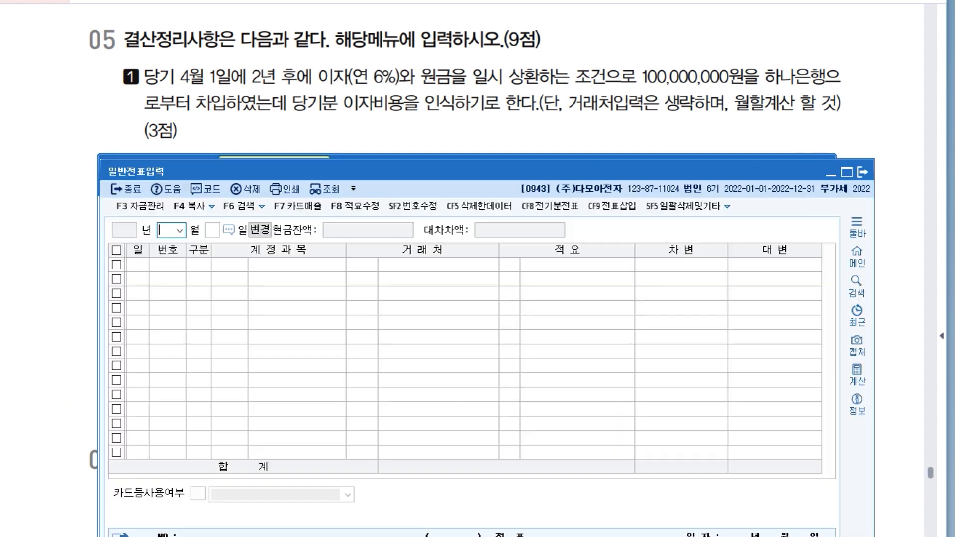
text(2)
key(Return)
text(31)
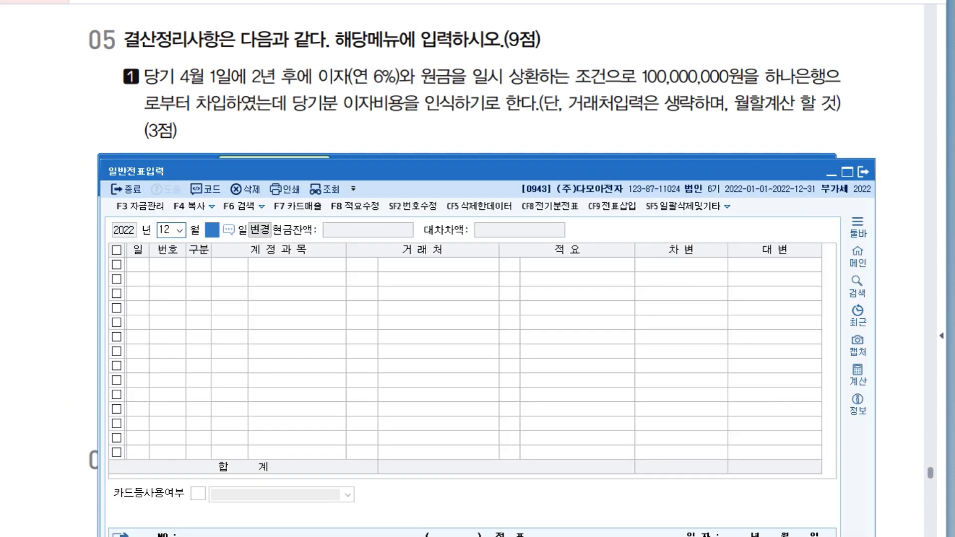
key(Return)
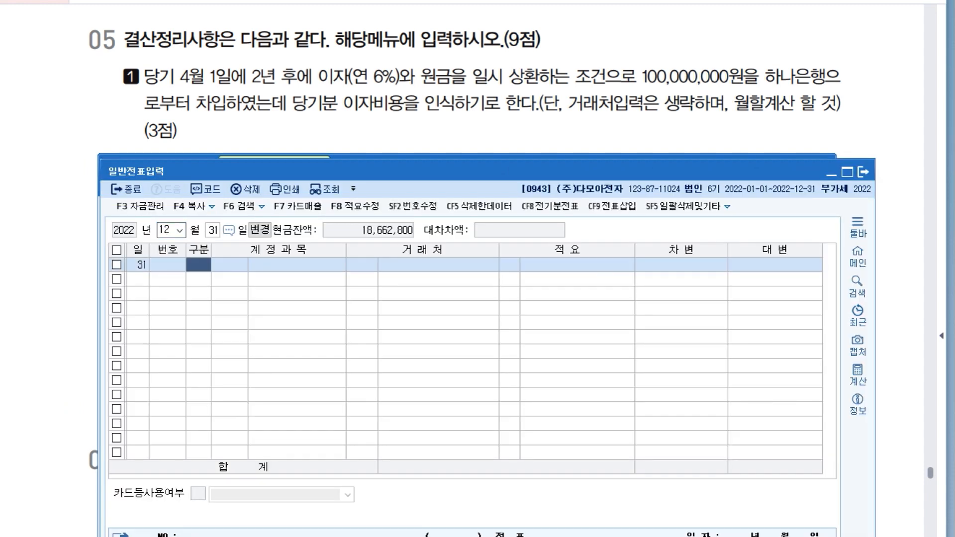
drag(334, 171, 312, 212)
click(804, 167)
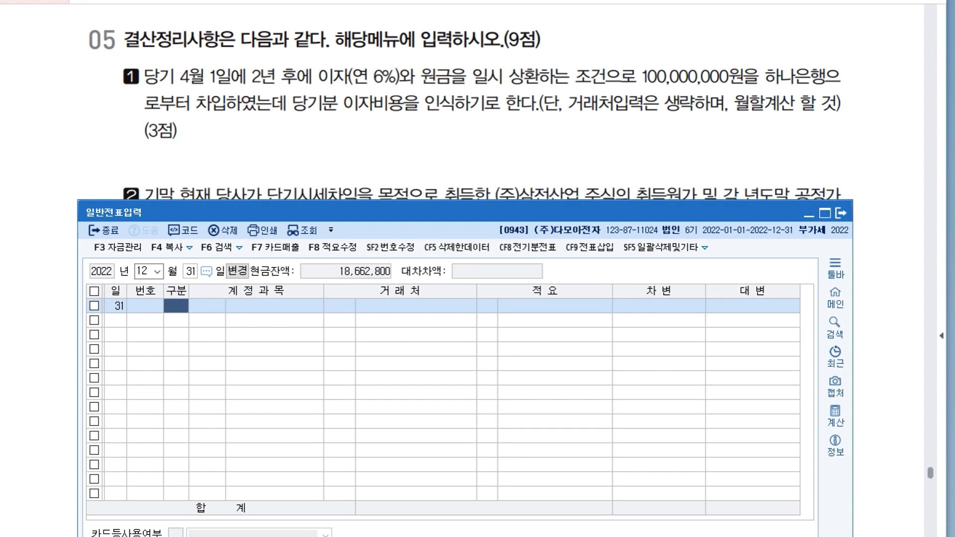
drag(497, 212, 500, 197)
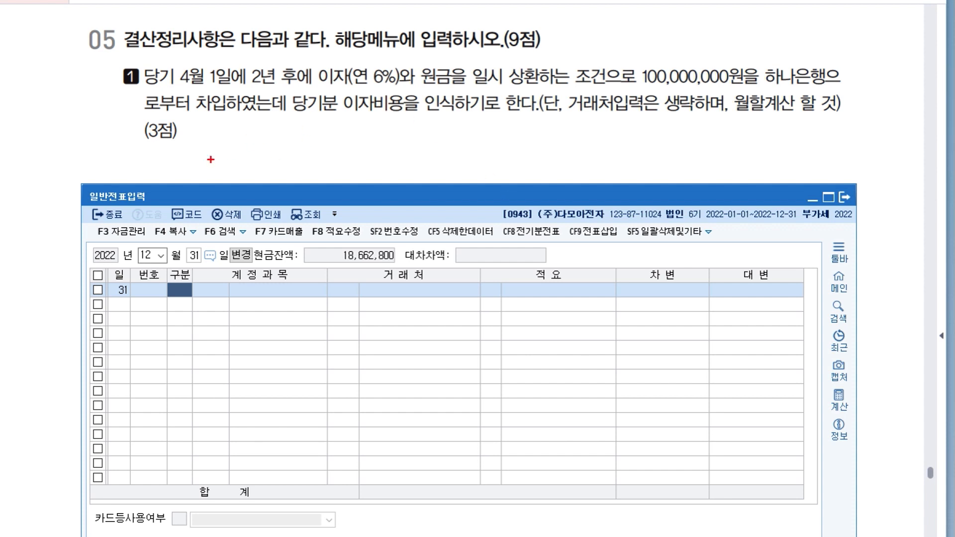
Examine item 1's loan terms to decide the debit and credit accounts for recognising the current-year interest.
drag(222, 140, 225, 170)
drag(230, 145, 243, 163)
drag(243, 151, 276, 152)
drag(276, 158, 279, 165)
drag(482, 139, 477, 177)
drag(505, 149, 517, 158)
mouse_move(521, 140)
mouse_down()
mouse_move(523, 170)
mouse_move(533, 159)
mouse_up()
mouse_move(537, 147)
mouse_down()
mouse_move(538, 172)
mouse_move(555, 144)
mouse_up()
mouse_move(545, 151)
mouse_down()
mouse_move(559, 149)
mouse_move(554, 162)
mouse_move(576, 168)
mouse_up()
drag(581, 144, 589, 158)
drag(589, 161, 594, 168)
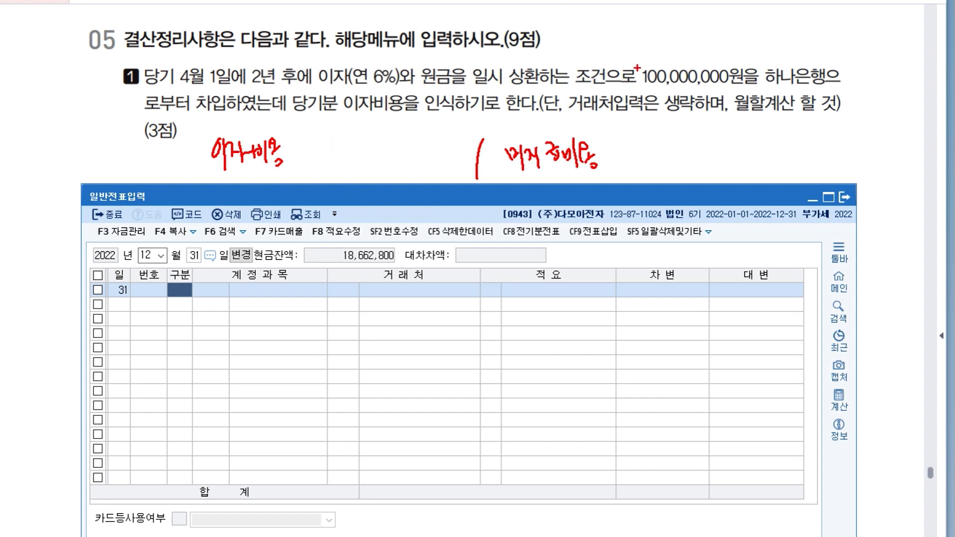
Work out item 1's current-year interest as 100,000,000 × 6% × 9/12 for both sides of the entry.
mouse_move(502, 51)
mouse_down()
mouse_move(499, 68)
mouse_move(519, 65)
mouse_up()
drag(527, 56, 591, 64)
drag(580, 63, 596, 56)
drag(355, 93, 413, 87)
mouse_move(608, 36)
mouse_down()
mouse_move(605, 65)
mouse_move(619, 86)
mouse_move(626, 66)
mouse_move(650, 70)
mouse_up()
mouse_move(722, 40)
mouse_down()
mouse_move(709, 79)
mouse_move(722, 73)
mouse_up()
drag(728, 57, 743, 65)
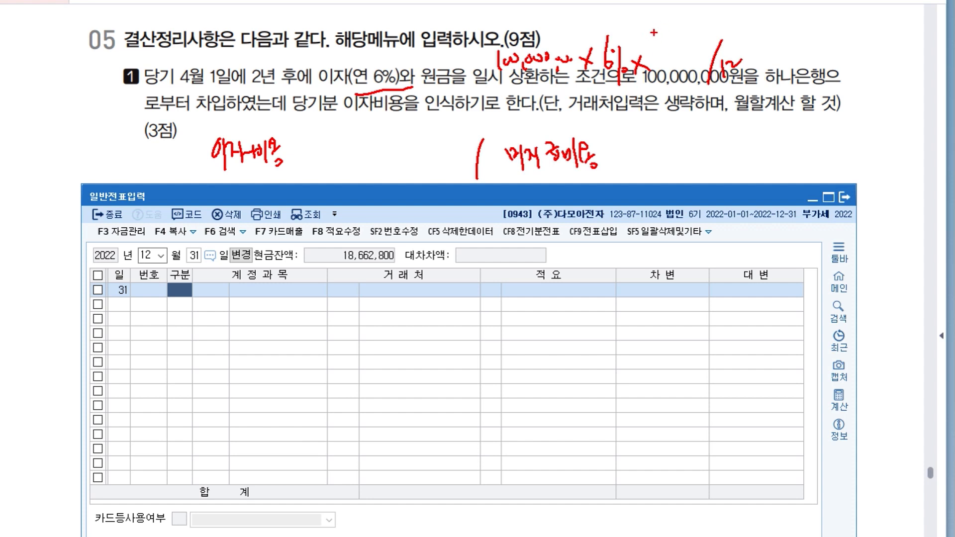
drag(682, 51, 678, 91)
drag(337, 147, 349, 158)
mouse_move(344, 150)
mouse_down()
mouse_move(343, 168)
mouse_move(376, 154)
mouse_move(348, 173)
mouse_move(382, 165)
mouse_up()
click(349, 163)
drag(387, 154, 407, 158)
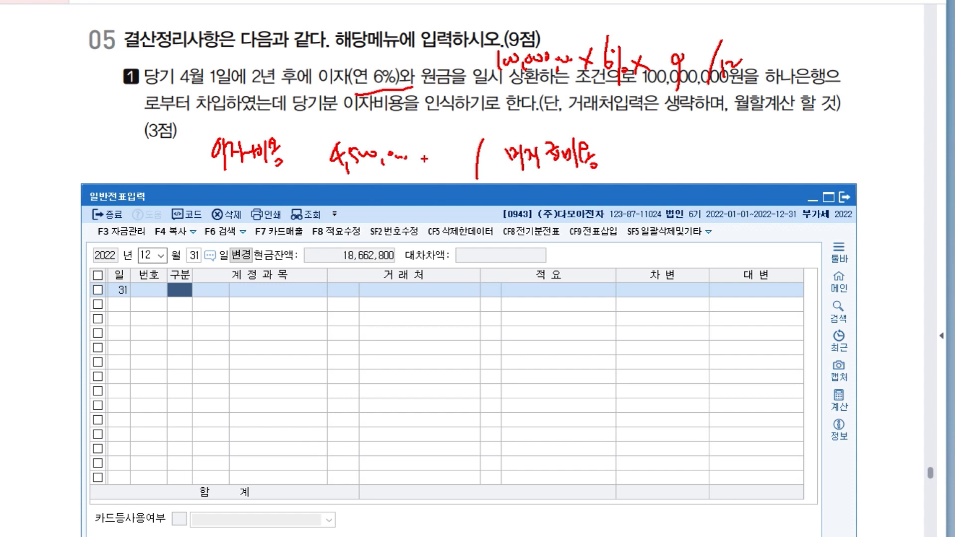
mouse_move(623, 146)
mouse_down()
mouse_move(615, 162)
mouse_move(633, 158)
mouse_up()
mouse_move(628, 152)
mouse_down()
mouse_move(630, 171)
mouse_move(644, 159)
mouse_up()
drag(642, 159, 684, 152)
drag(670, 163, 671, 170)
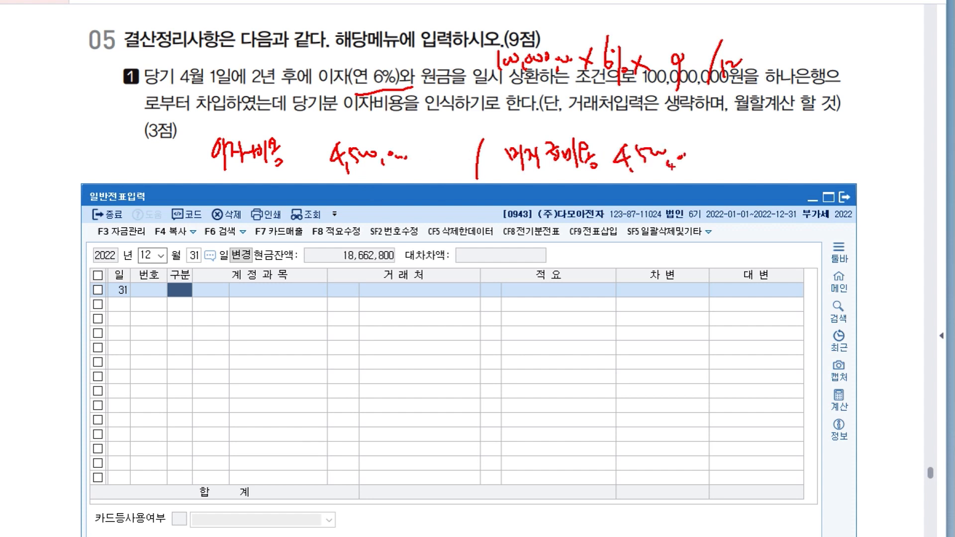
key(Escape)
Enter a December 31 debit line for 0951 이자비용 of 4,500,000.
text(3)
key(Return)
text(951)
key(Return)
key(Return)
key(Return)
text(4500000)
Enter the matching December 31 credit line for 0262 미지급비용 of 4,500,000.
key(Return)
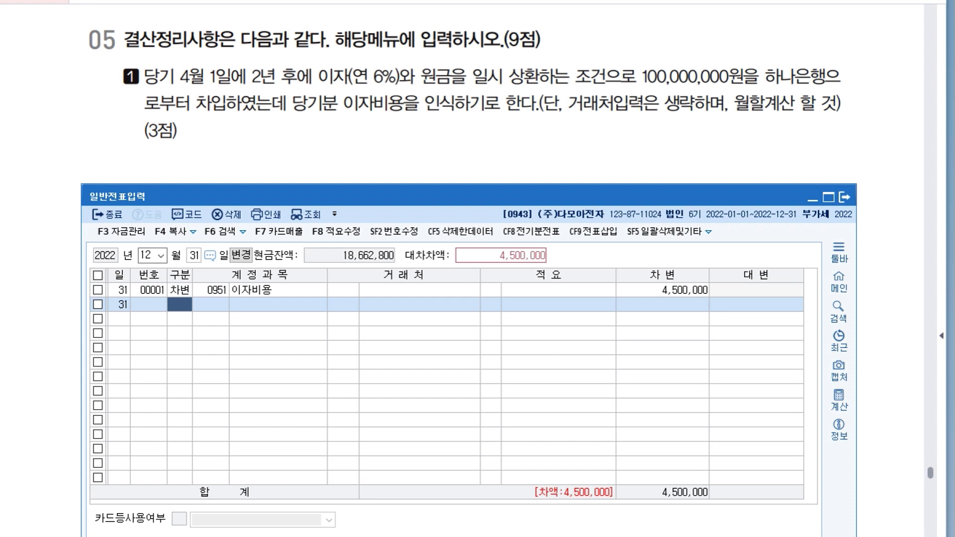
text(4)
key(Return)
text(262)
key(Return)
key(Return)
key(Return)
key(Return)
key(Return)
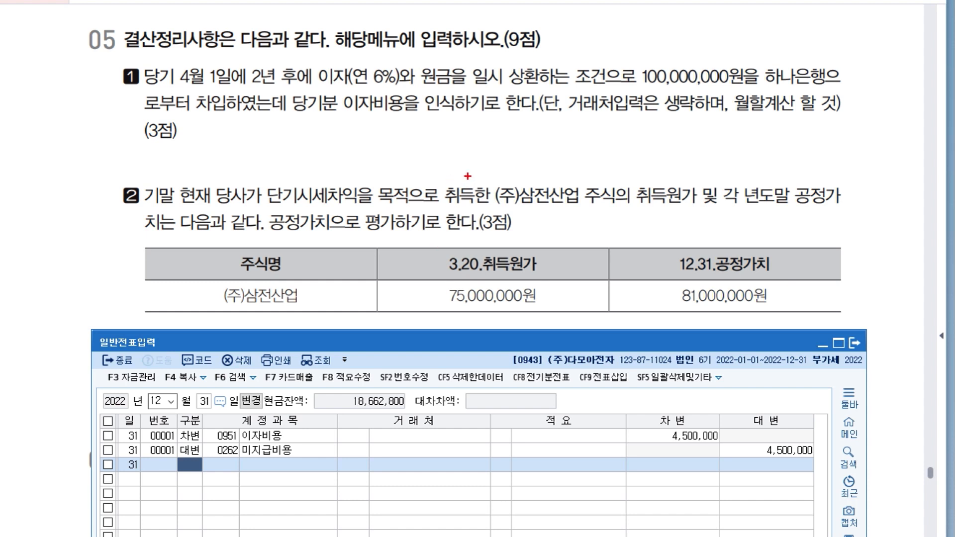
Examine item 2's (주)삼전산업 취득원가 and 12.31 공정가치 to determine the 단기매매증권 valuation entry.
mouse_move(458, 178)
mouse_down()
mouse_move(487, 192)
mouse_move(495, 164)
mouse_move(520, 190)
mouse_move(550, 172)
mouse_move(563, 180)
mouse_move(573, 162)
mouse_up()
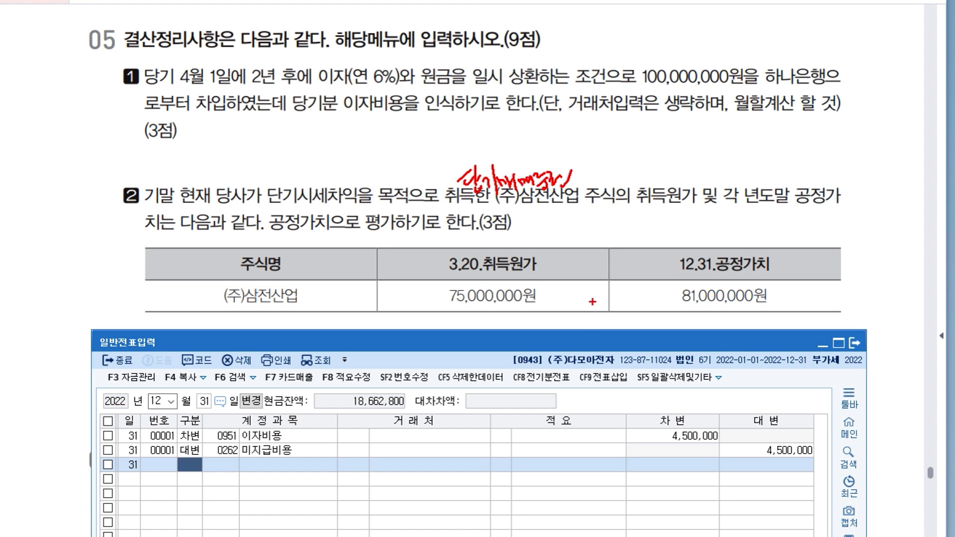
drag(575, 298, 657, 287)
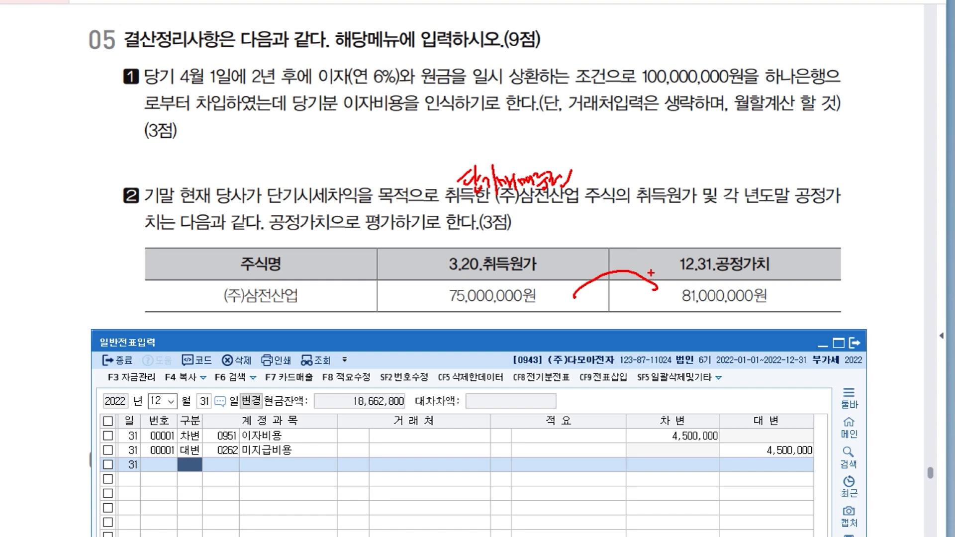
drag(615, 236, 618, 260)
drag(631, 258, 635, 262)
drag(637, 244, 657, 240)
drag(664, 243, 722, 222)
click(688, 231)
drag(722, 224, 726, 233)
drag(727, 215, 729, 228)
drag(729, 228, 740, 231)
drag(743, 208, 749, 228)
drag(751, 212, 768, 213)
mouse_move(769, 203)
mouse_down()
mouse_move(774, 210)
mouse_move(818, 166)
mouse_move(851, 161)
mouse_up()
drag(851, 155, 855, 188)
key(Escape)
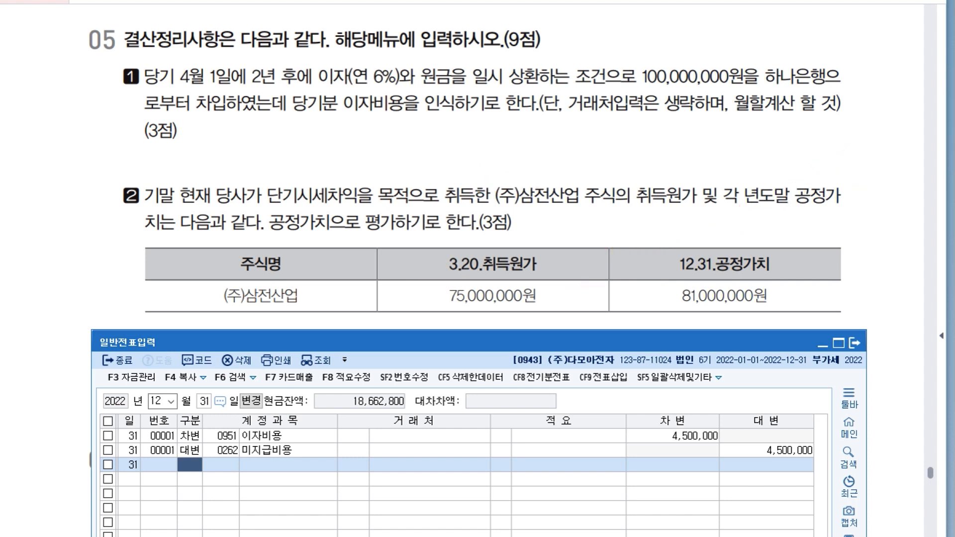
Enter item 2's December 31 debit line for account 107 단기매매증권 of 6,000,000.
text(3)
key(Return)
text(107)
key(Return)
key(Return)
key(Return)
Enter item 2's balancing December 31 credit line with account code 905.
key(Return)
text(6000000)
key(Return)
text(4)
key(Return)
text(905)
key(Return)
key(Return)
key(Return)
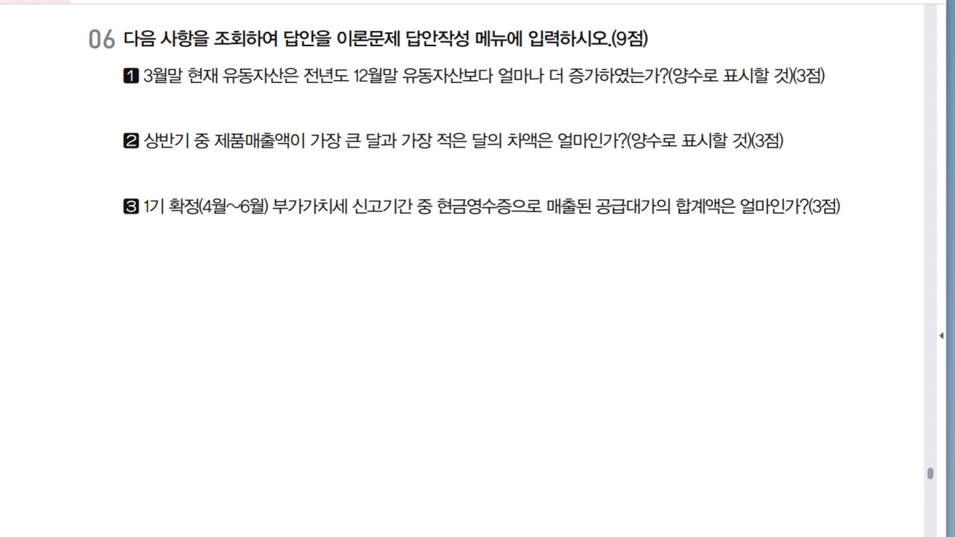
Switch to KcLep and retrieve the 재무상태표 as of 3월 2022 for question 06 item 1.
key(alt+Tab)
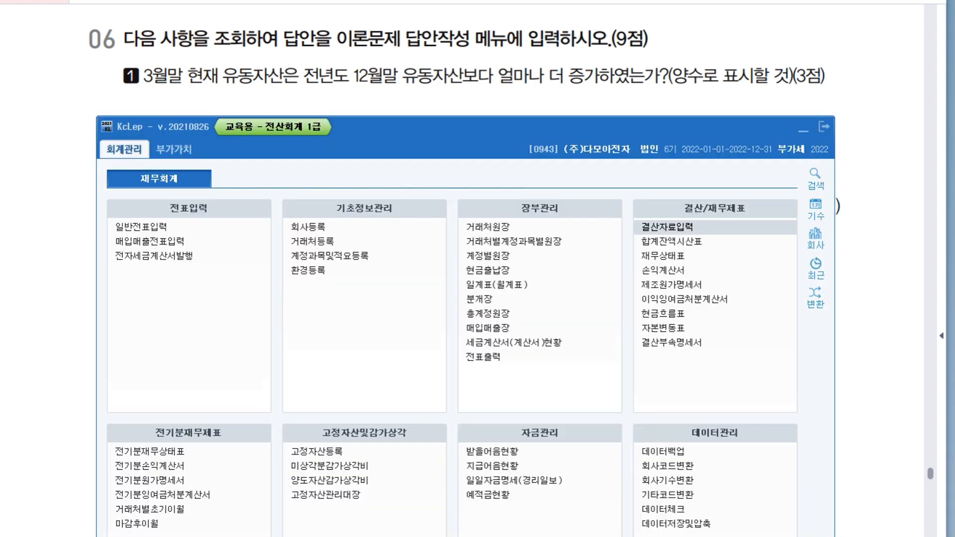
drag(467, 127, 452, 119)
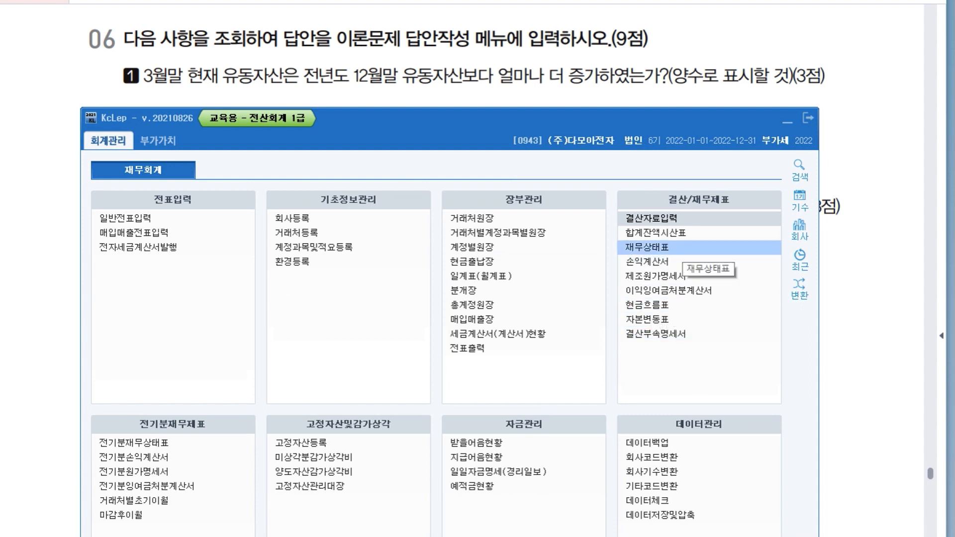
click(635, 250)
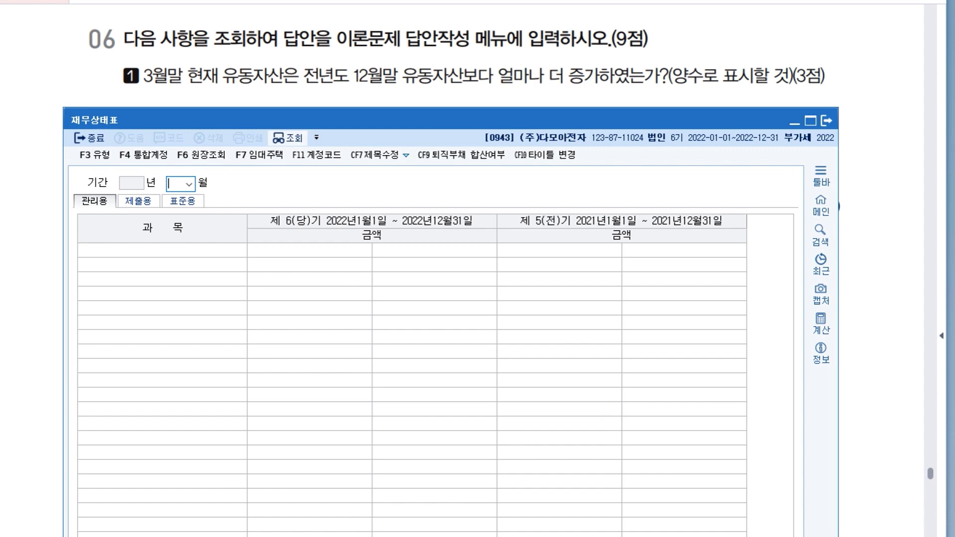
text(3)
key(Return)
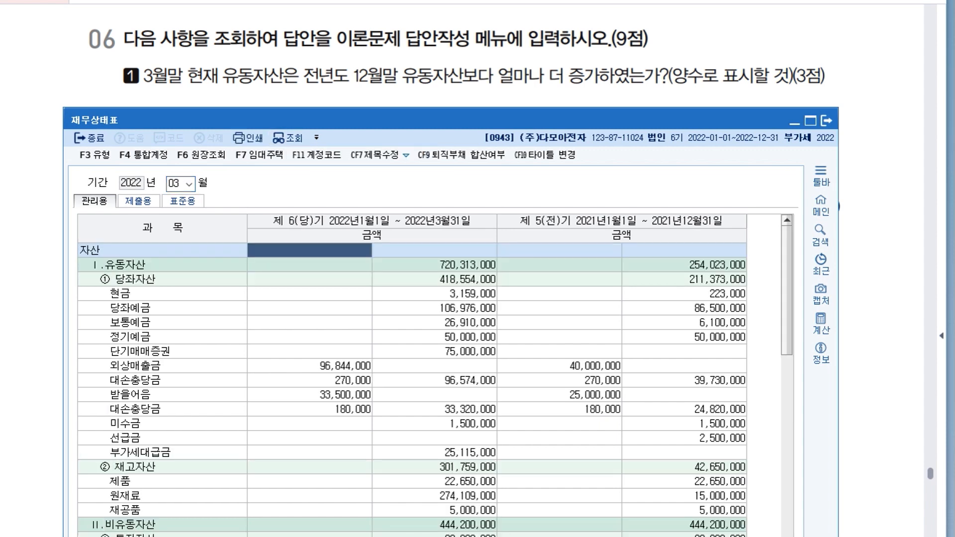
Compare the 유동자산 totals of March 2022 and the prior December in the 재무상태표 to find the increase.
click(434, 264)
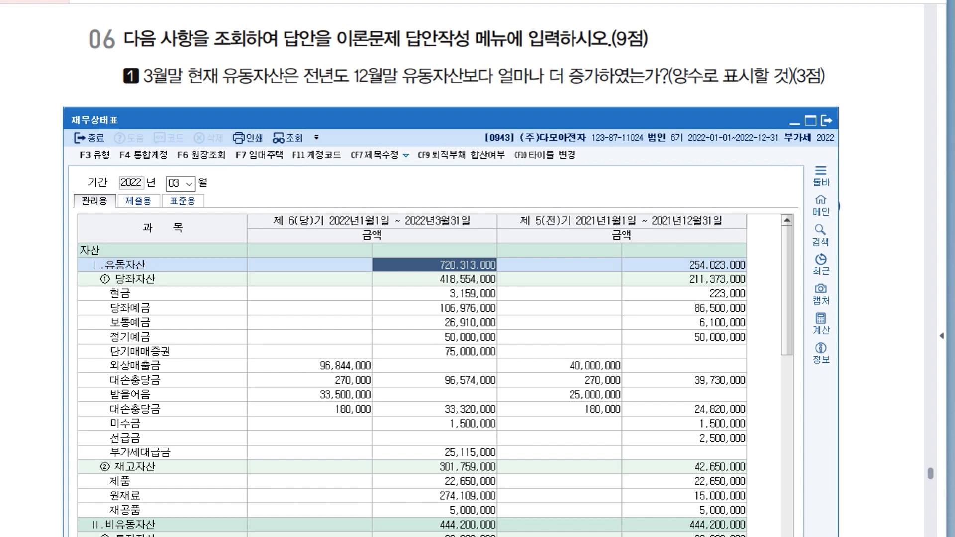
click(683, 264)
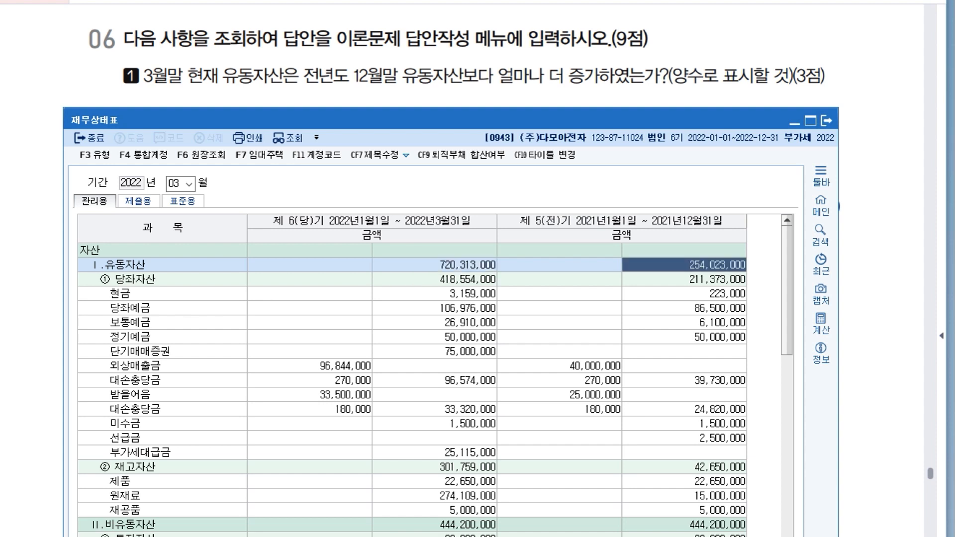
click(434, 265)
click(684, 265)
click(434, 264)
click(684, 265)
click(434, 265)
click(684, 265)
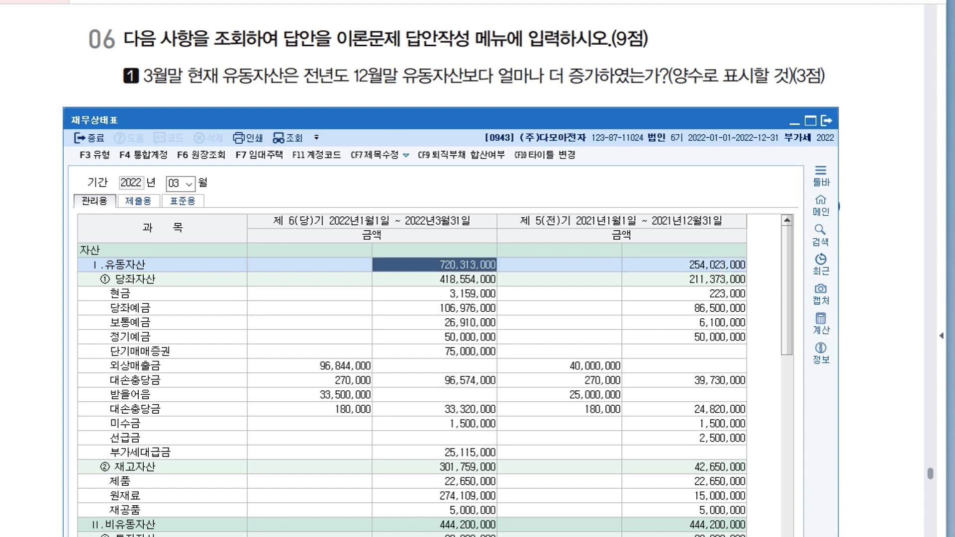
Open the calculator beside the 재무상태표 and enter March 2022's 유동자산 total, 720,313,000, as the first amount.
click(820, 322)
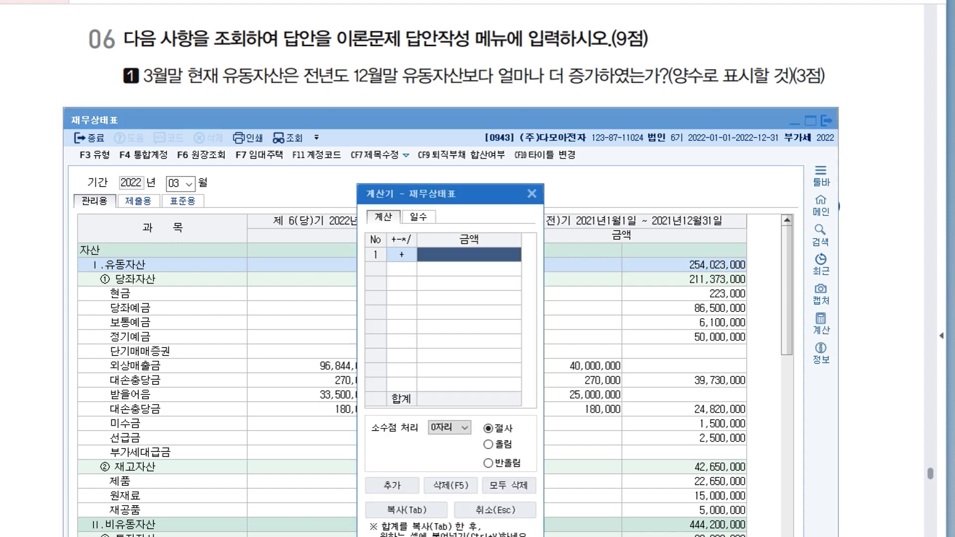
drag(449, 194, 562, 300)
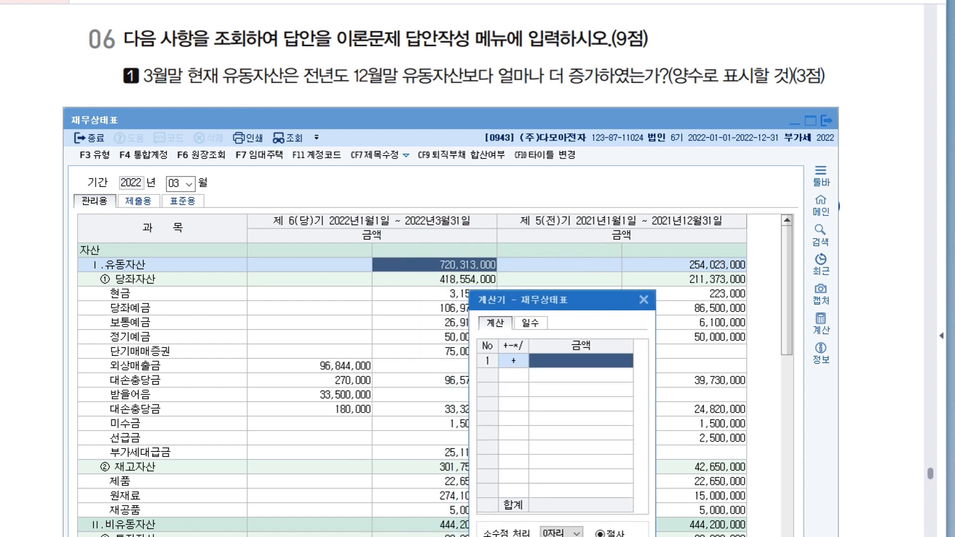
click(446, 265)
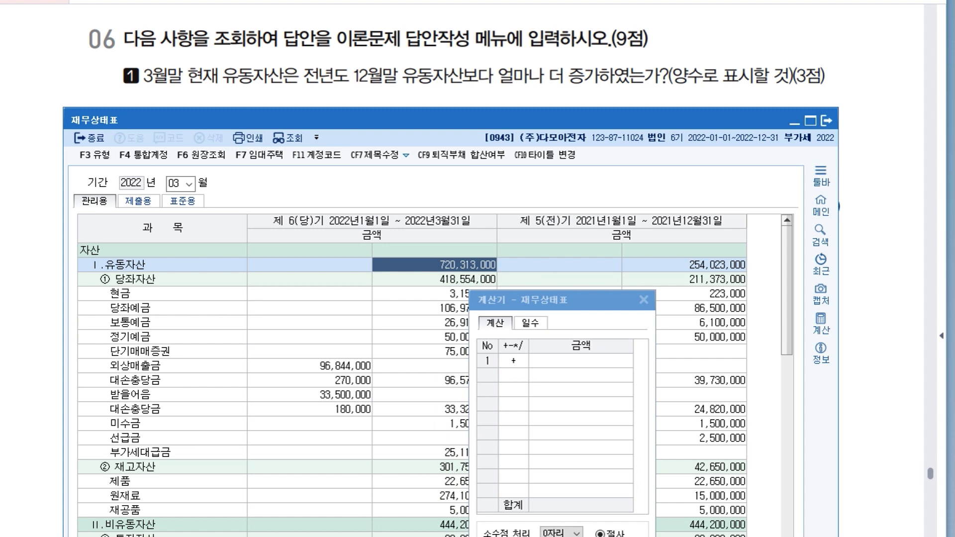
click(573, 361)
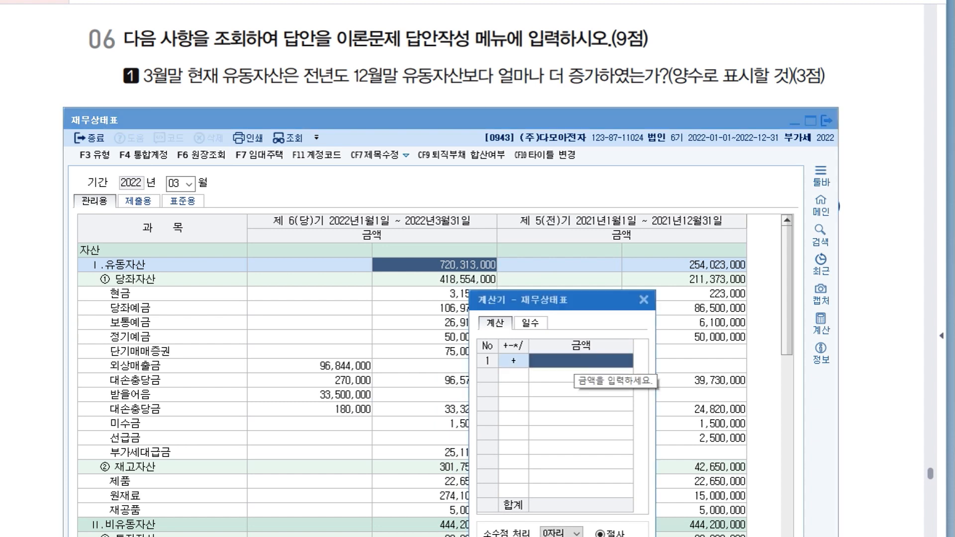
text(720,313,000)
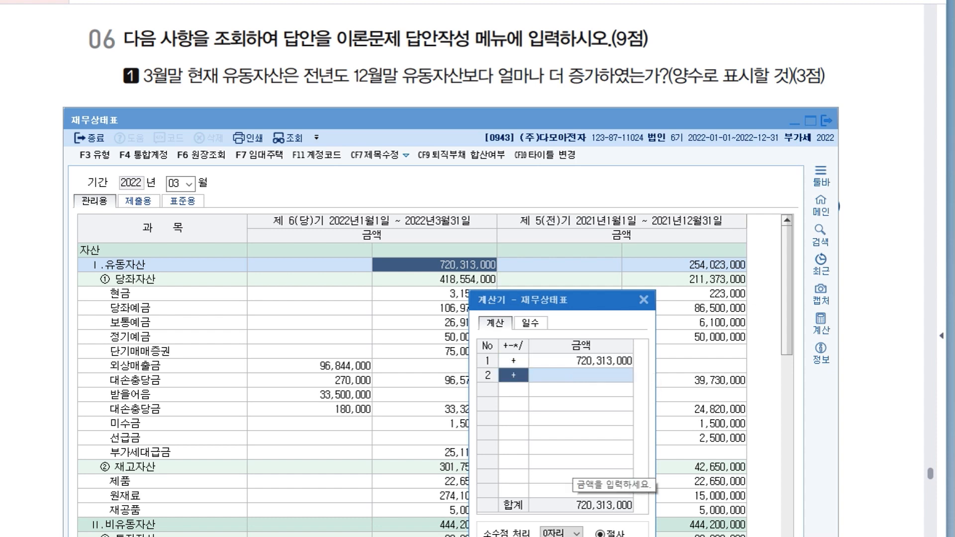
Subtract the prior December's 유동자산 total of 254,023,000 in the calculator.
key(minus)
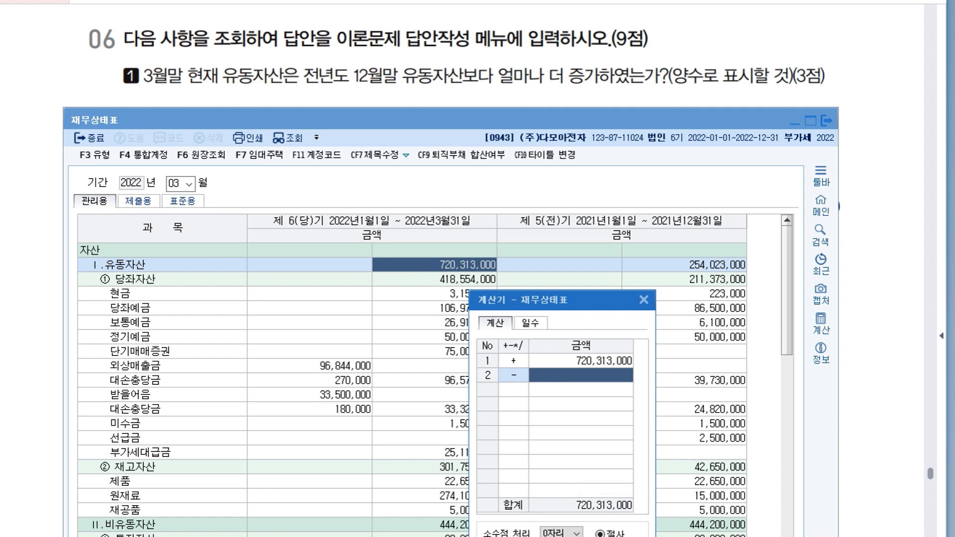
click(685, 265)
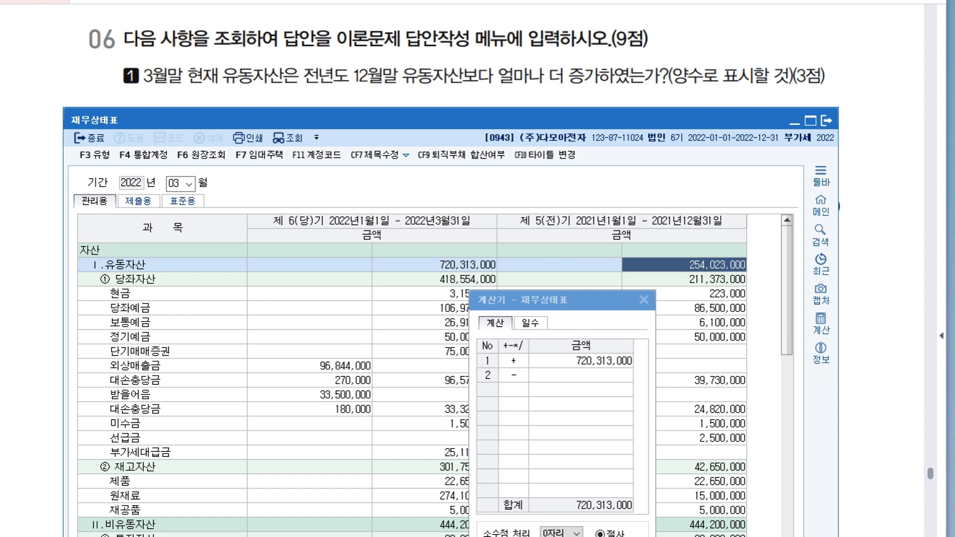
click(593, 376)
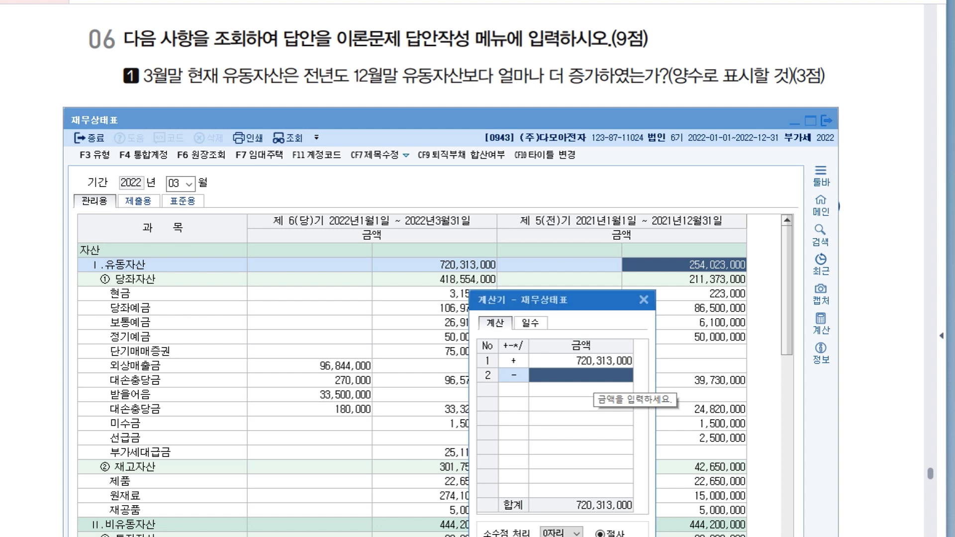
text(254,023,000)
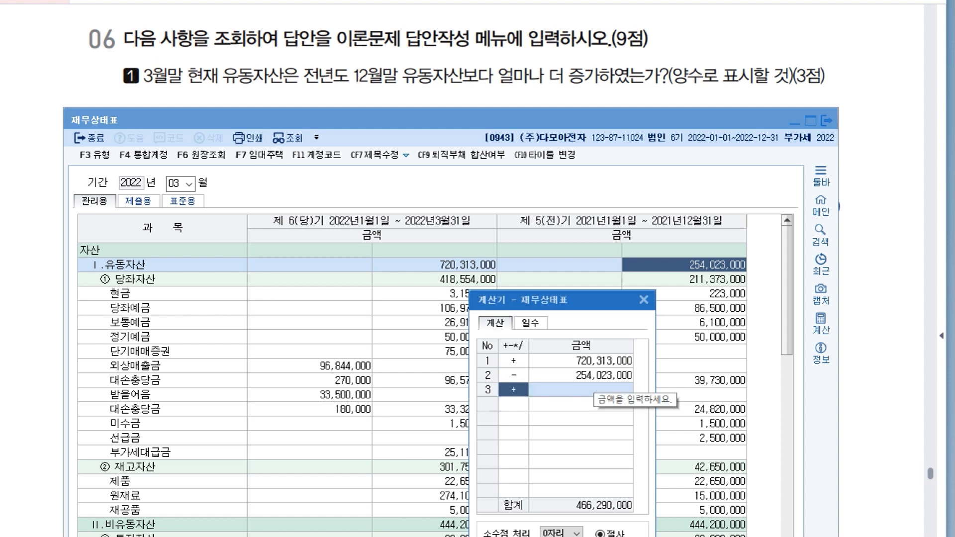
Close the calculator and the 재무상태표 and return to question 06 item 2.
drag(581, 299, 478, 90)
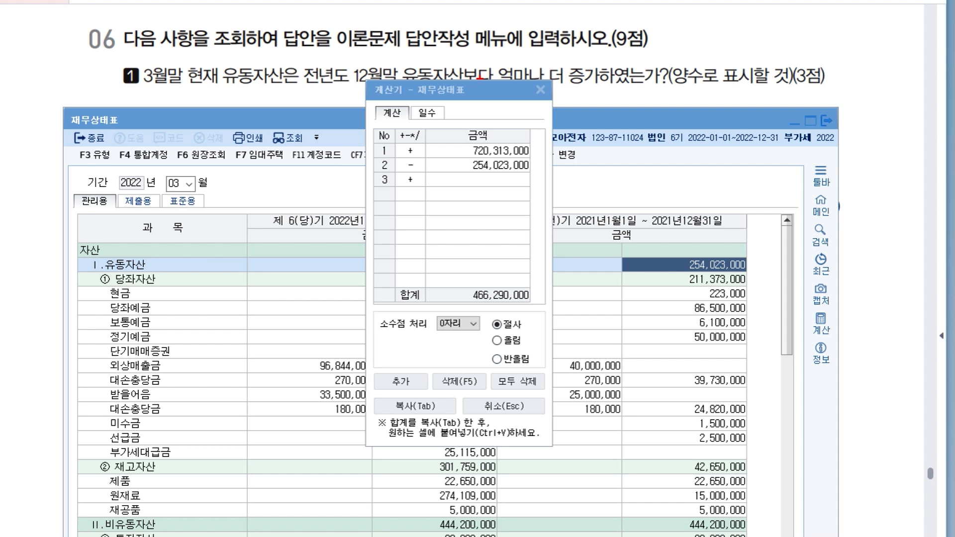
key(Escape)
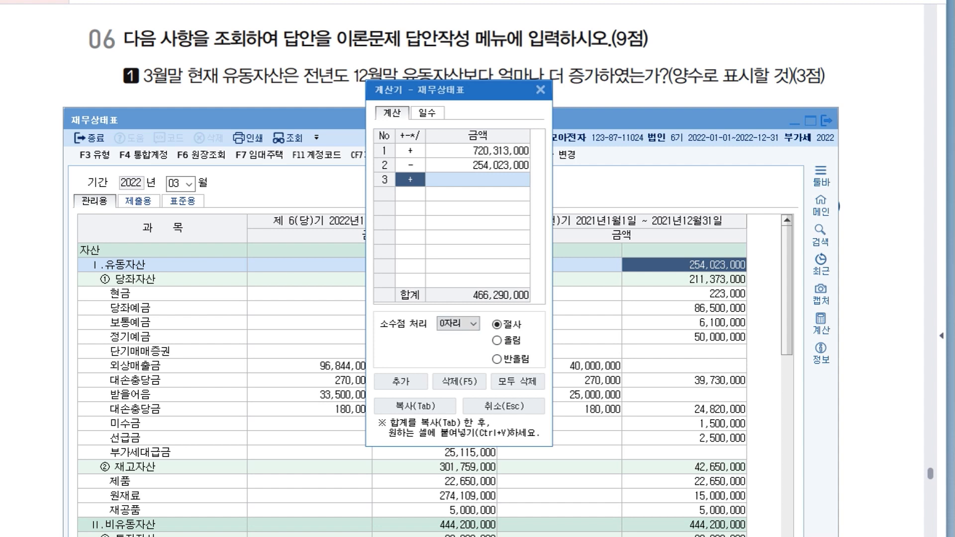
mouse_move(447, 90)
mouse_down()
mouse_move(448, 107)
mouse_move(459, 99)
mouse_up()
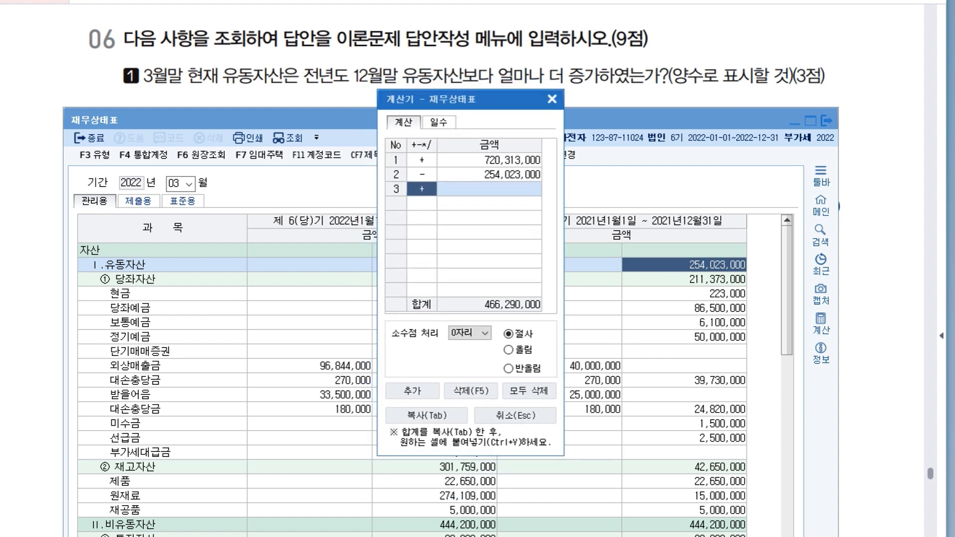
click(551, 99)
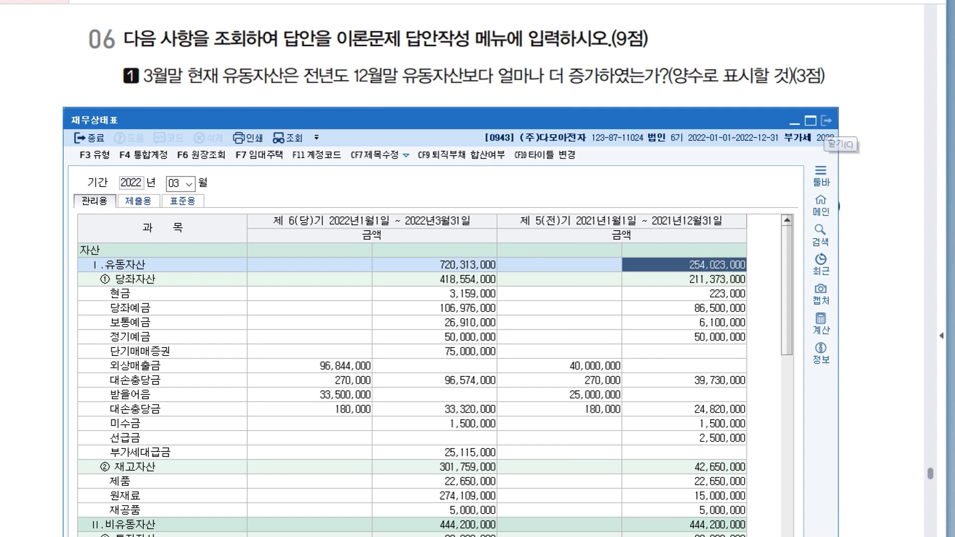
click(826, 121)
key(alt+Tab)
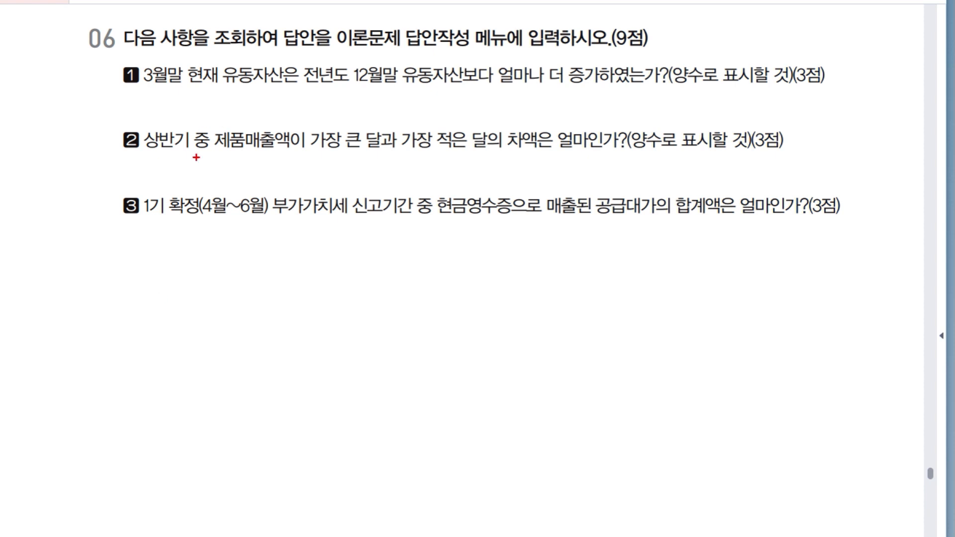
Examine item 2's wording, marking 상반기 as months 1–6 and boxing 제품매출.
mouse_move(150, 152)
mouse_down()
mouse_move(154, 175)
mouse_move(179, 162)
mouse_move(190, 172)
mouse_up()
drag(197, 156, 198, 175)
drag(156, 157, 156, 175)
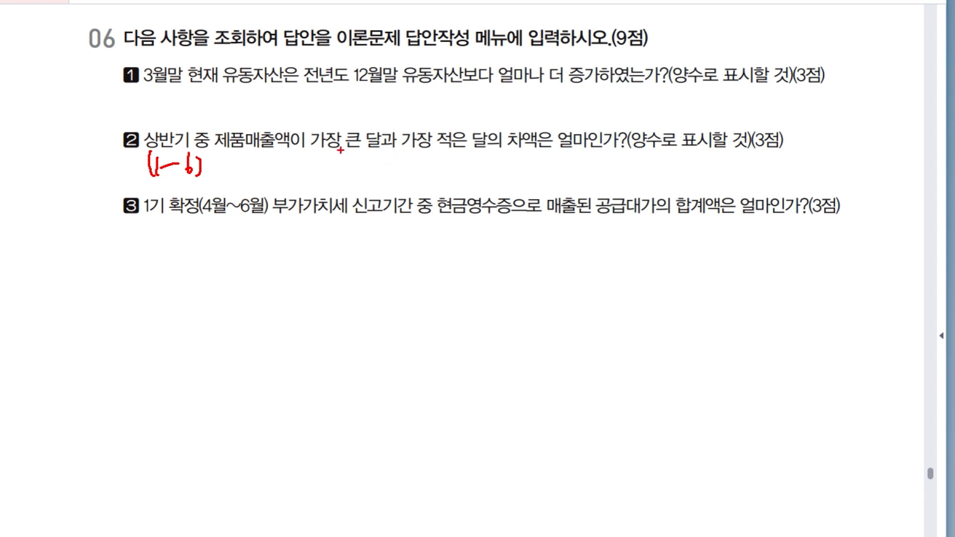
mouse_move(226, 117)
mouse_down()
mouse_move(273, 121)
mouse_move(225, 119)
mouse_up()
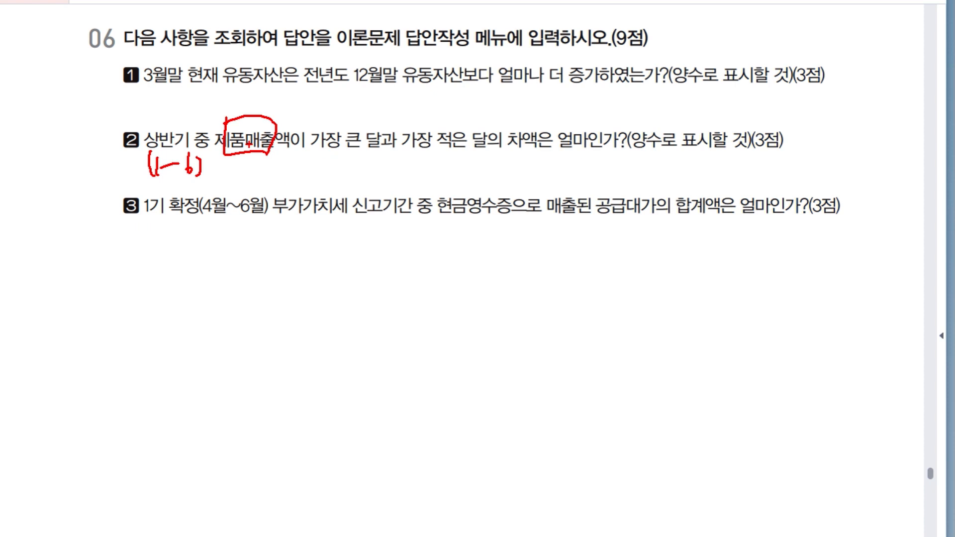
key(Escape)
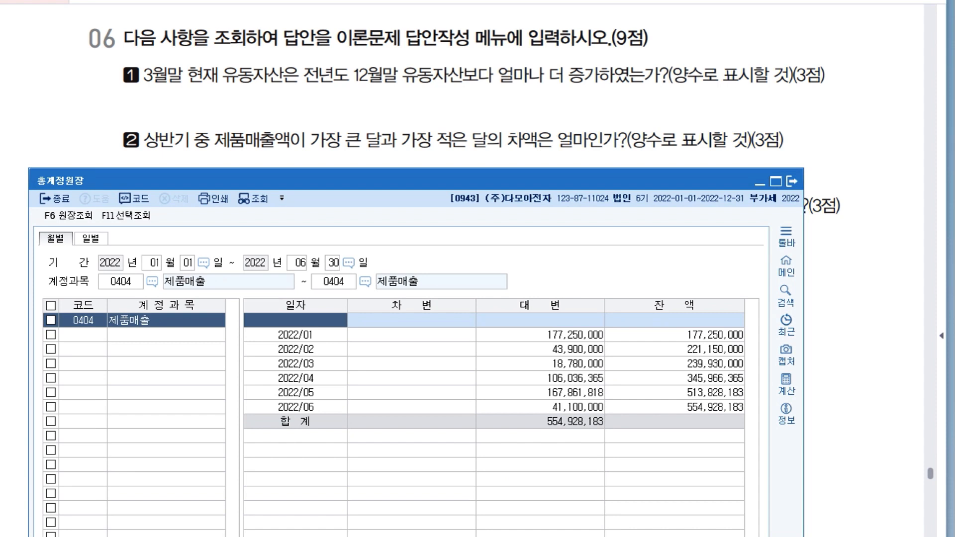
Compare the January and March 제품매출 credit amounts in the 총계정원장 and open the calculator beside them.
click(576, 334)
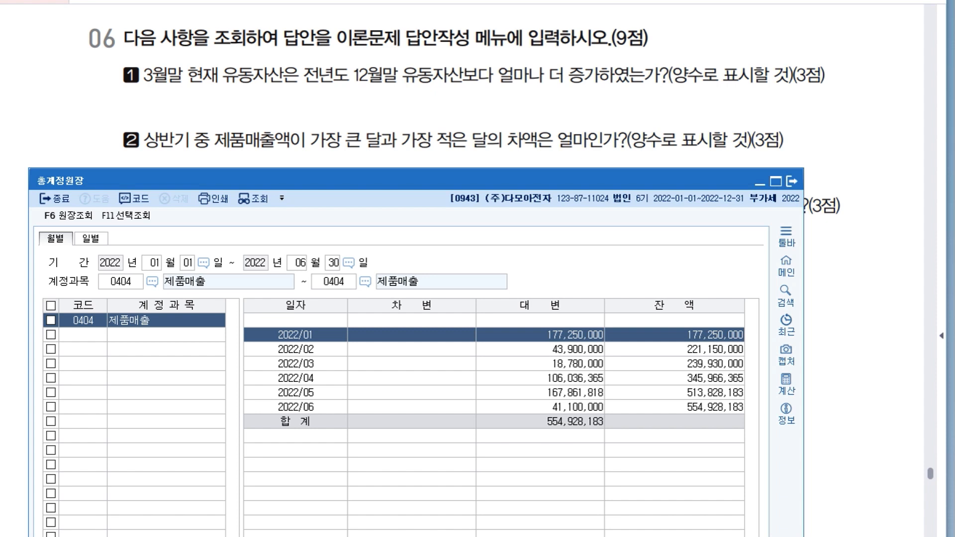
click(575, 364)
click(575, 335)
click(575, 364)
click(575, 335)
click(785, 384)
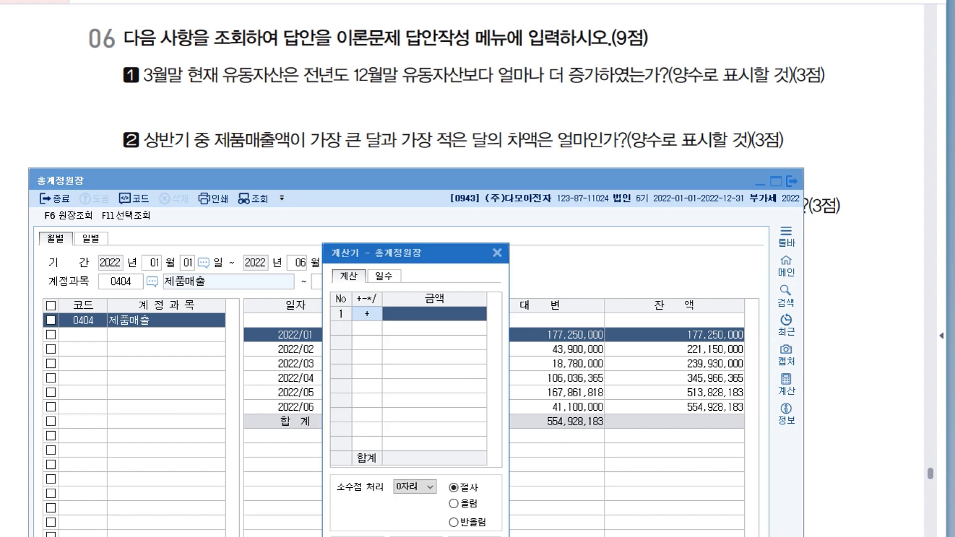
drag(432, 253, 359, 239)
Enter 254,023,000 as the calculator's first amount.
click(575, 335)
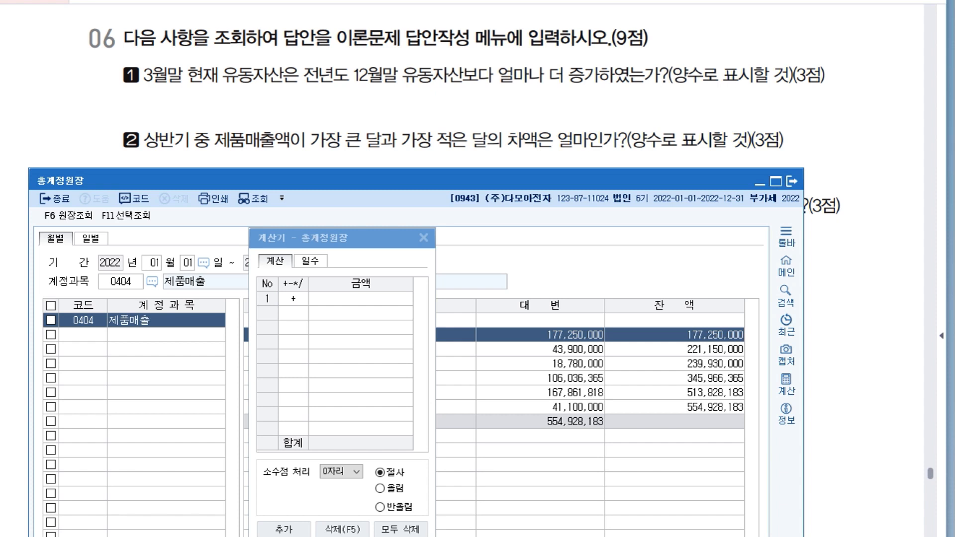
click(358, 320)
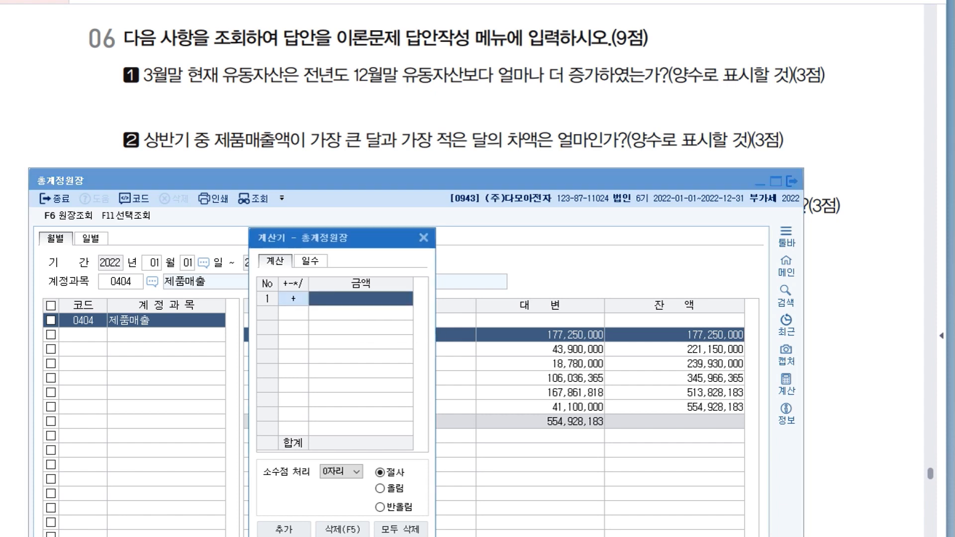
text(254023000)
key(Return)
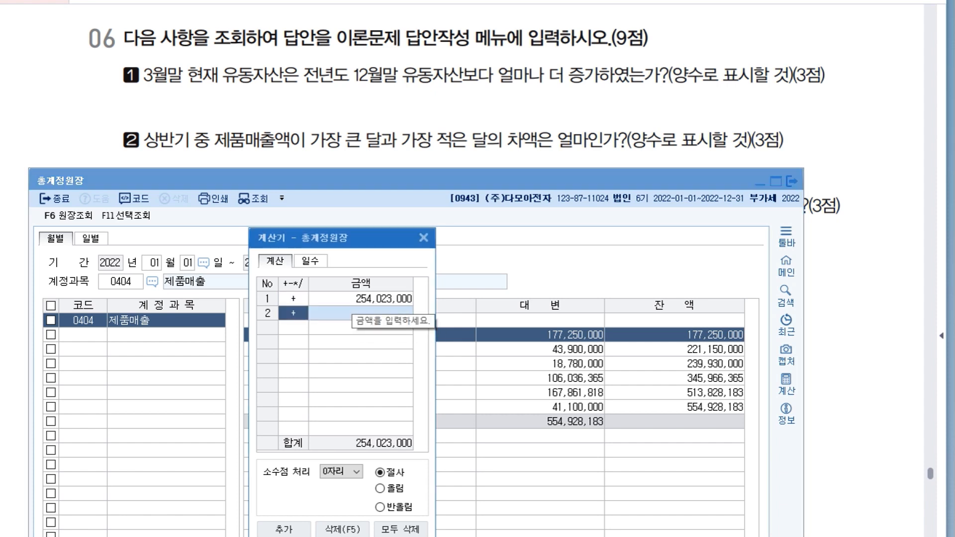
Subtract March's 제품매출 credit amount of 18,780,000 on the calculator's second line.
text(-)
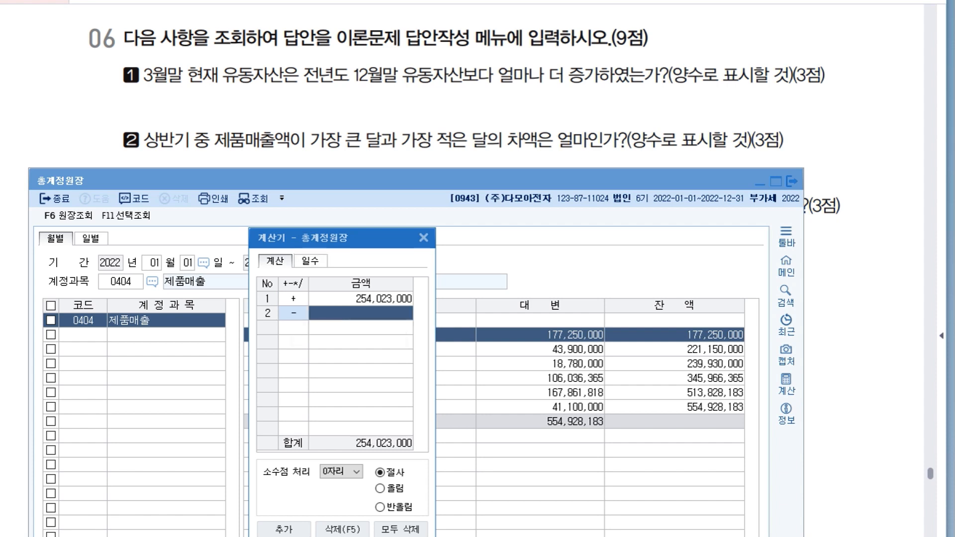
click(572, 363)
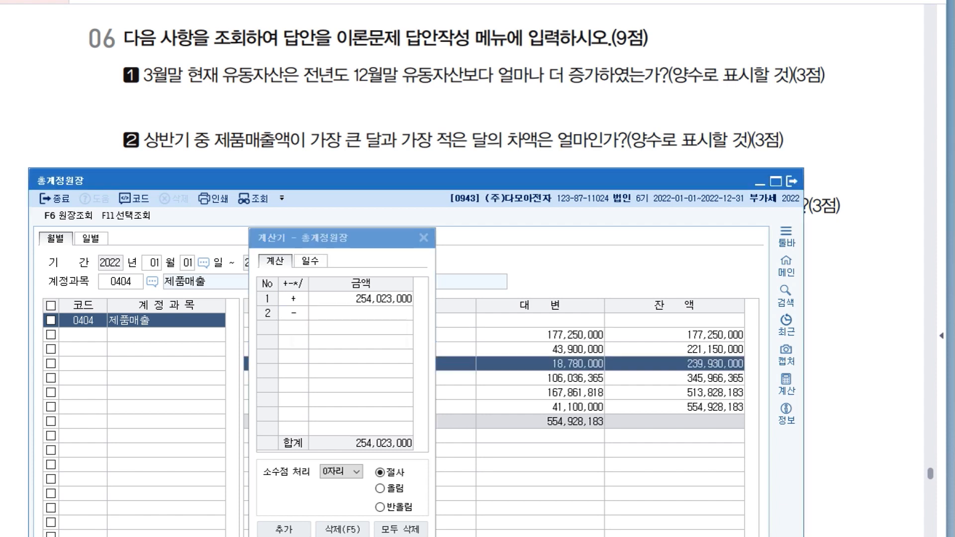
drag(348, 237, 561, 402)
click(571, 364)
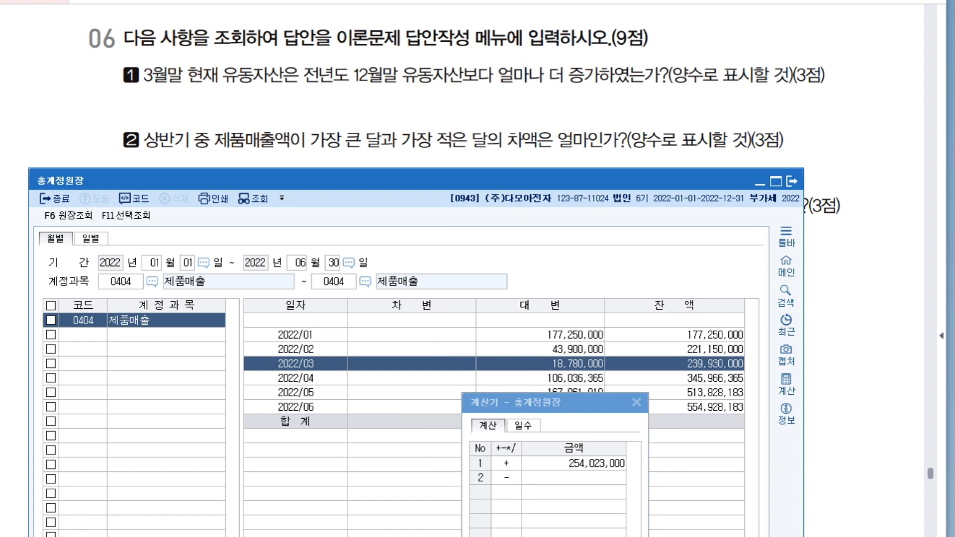
click(548, 478)
text(18,780,000)
key(Return)
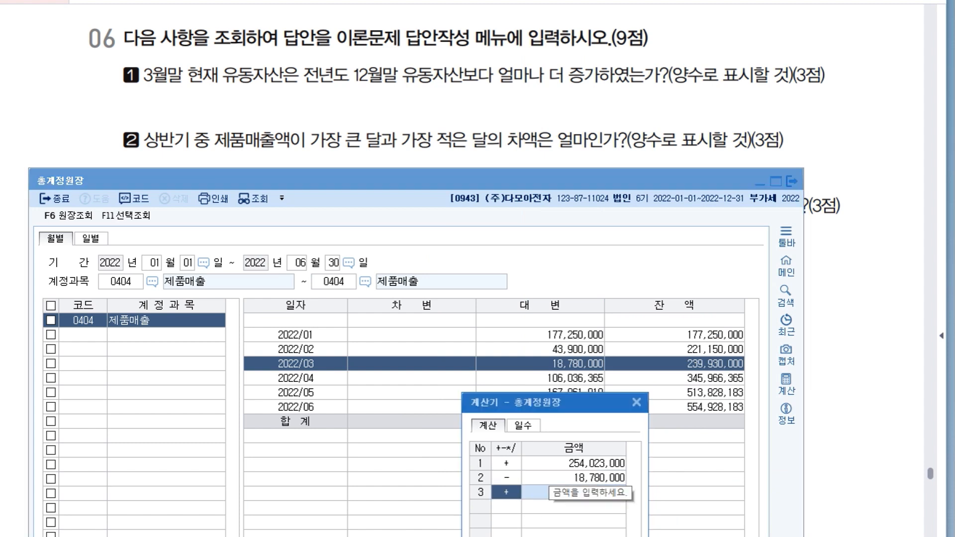
Check the calculator's two entered amounts against the monthly 제품매출 figures.
drag(547, 402, 370, 78)
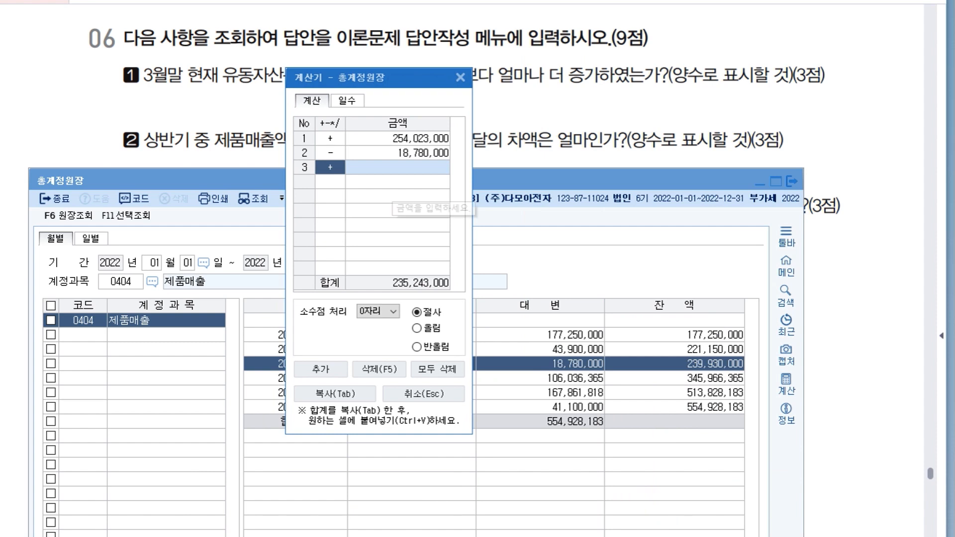
click(395, 153)
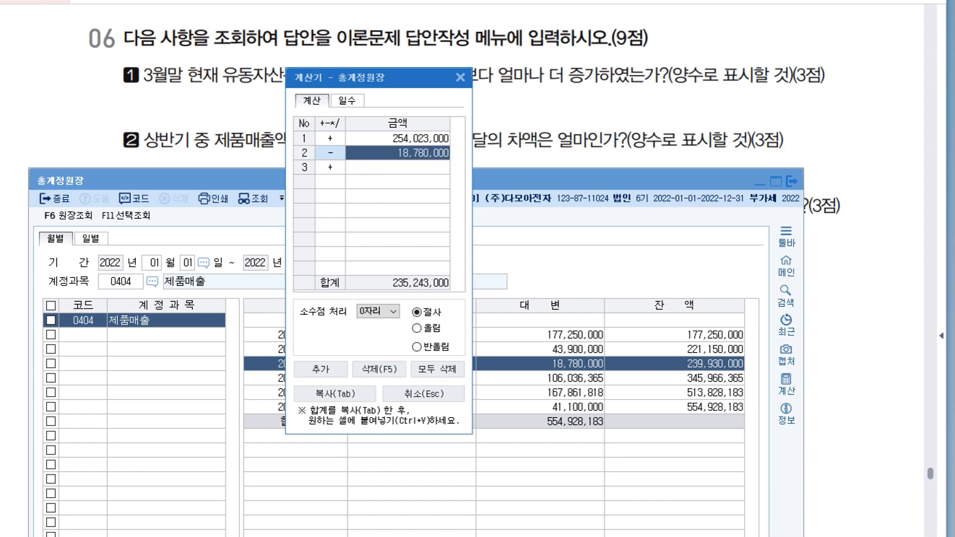
click(397, 138)
drag(373, 77, 722, 205)
Replace the calculator's first amount with January's 제품매출 credit of 177,250,000.
click(562, 335)
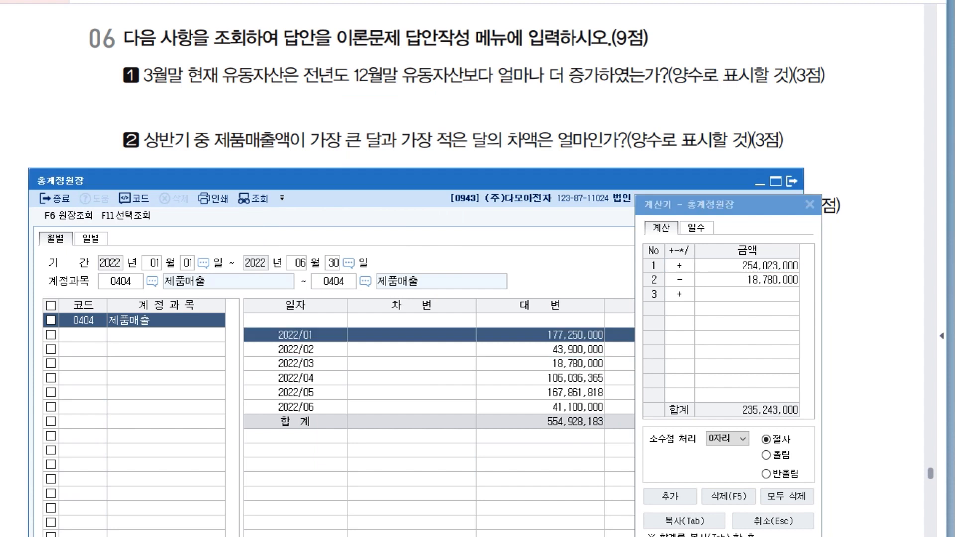
double_click(562, 335)
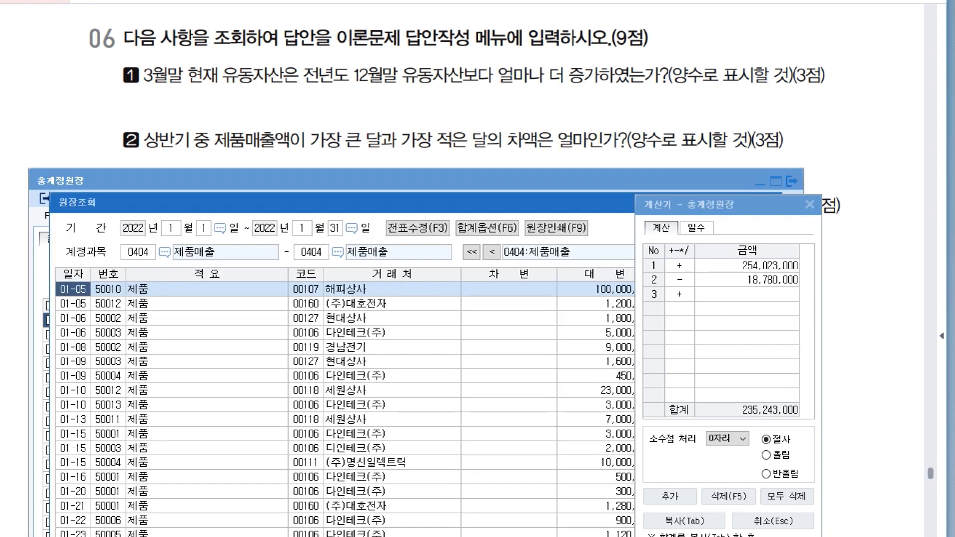
drag(562, 203, 378, 199)
click(585, 200)
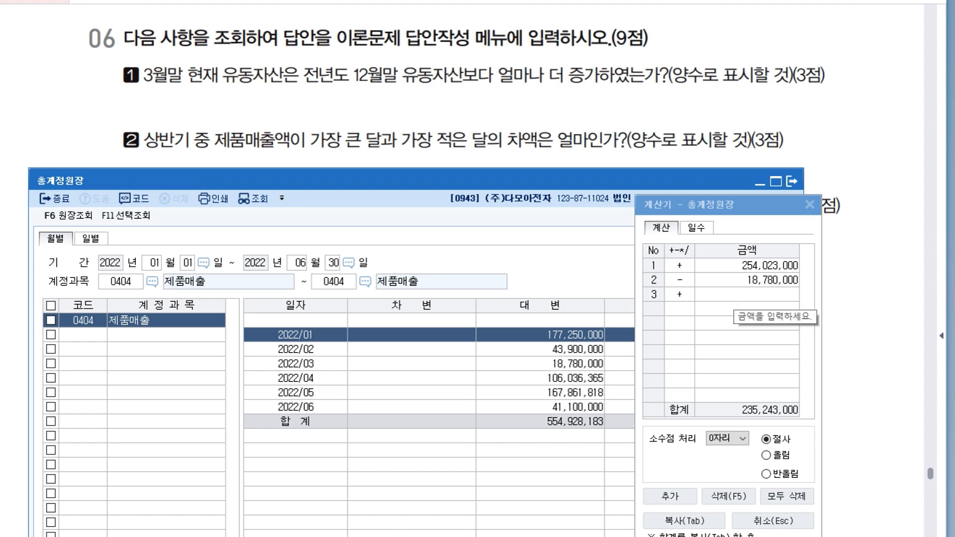
click(772, 266)
text(177,250,000)
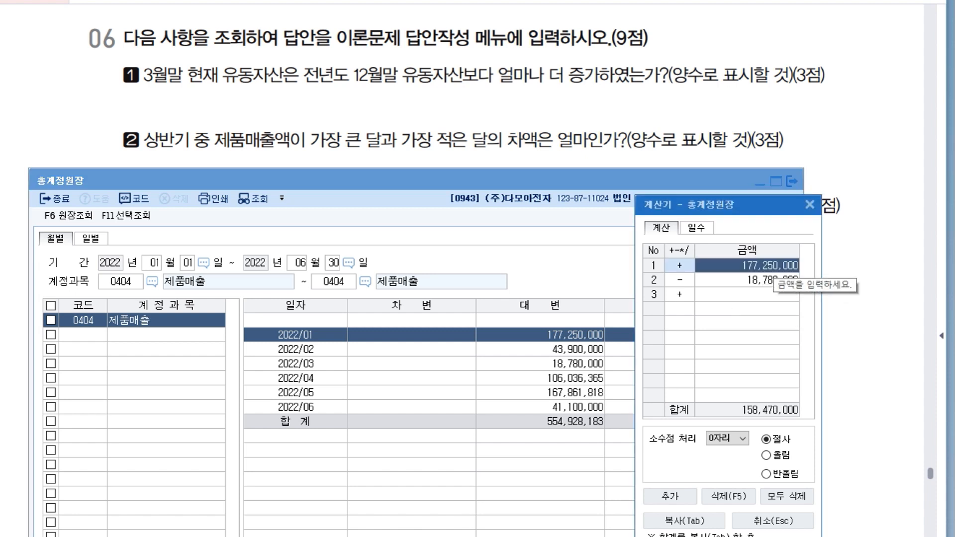
Review the calculator's January and March entries and their difference for item 2.
click(766, 280)
click(755, 266)
click(747, 279)
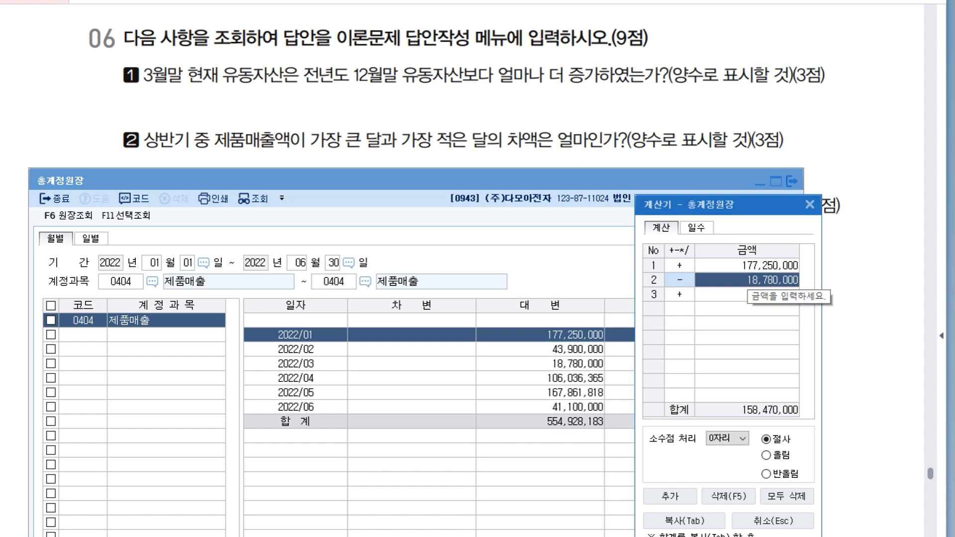
drag(696, 205, 309, 115)
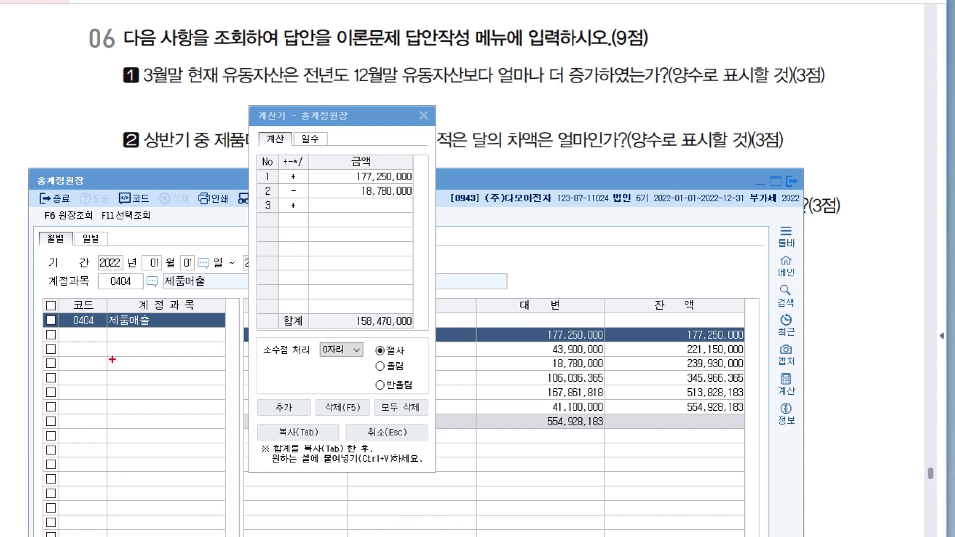
key(Escape)
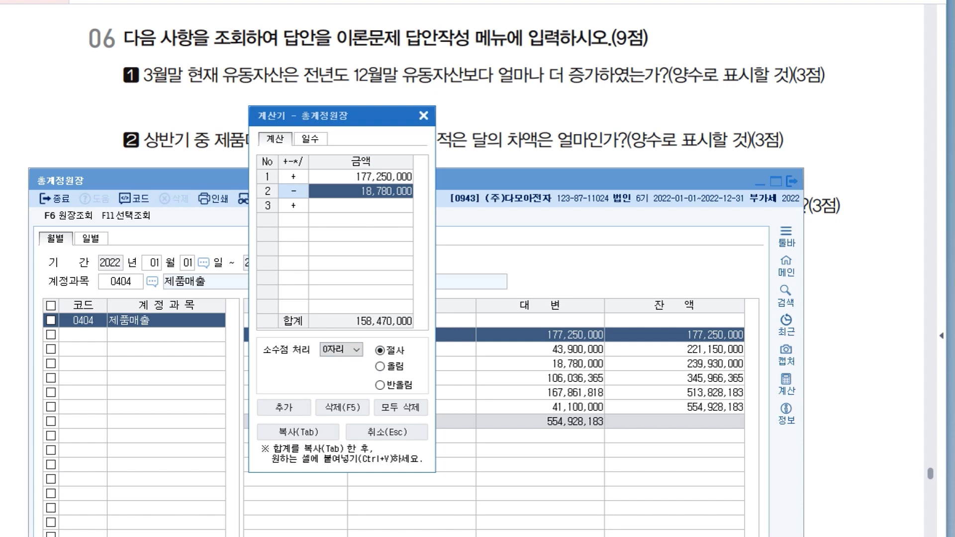
Close the calculator and 총계정원장, and open 매입매출장 for item 3.
click(424, 115)
click(792, 181)
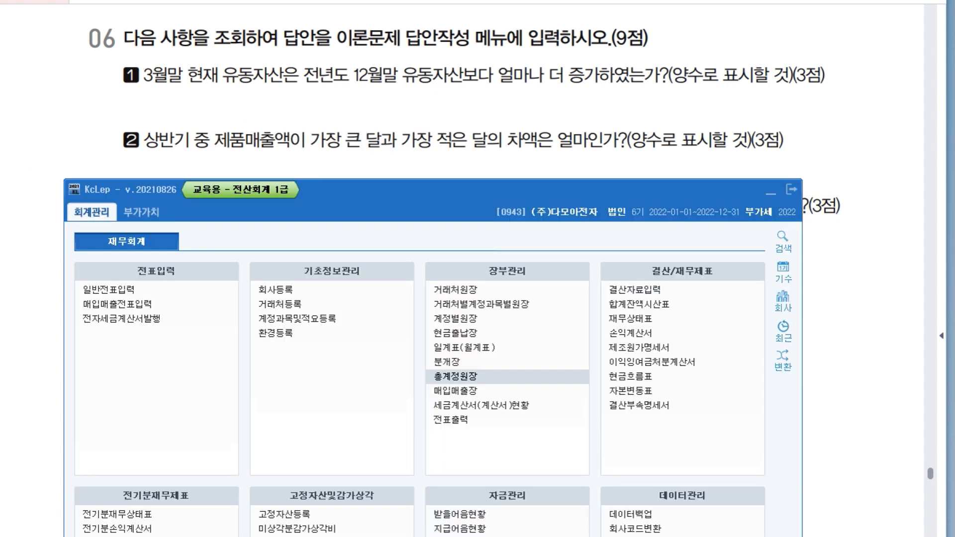
scroll(462, 249, down, 3)
drag(462, 268, 465, 276)
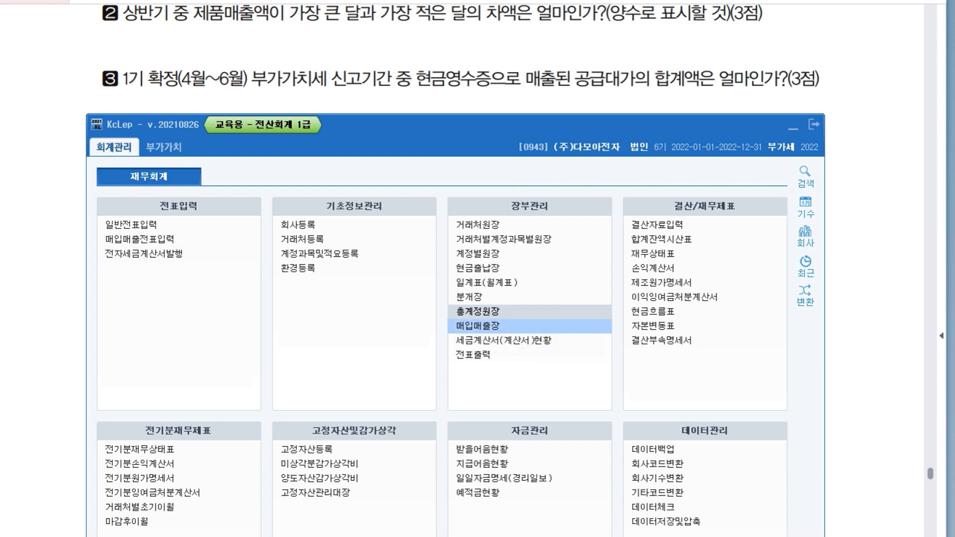
click(478, 325)
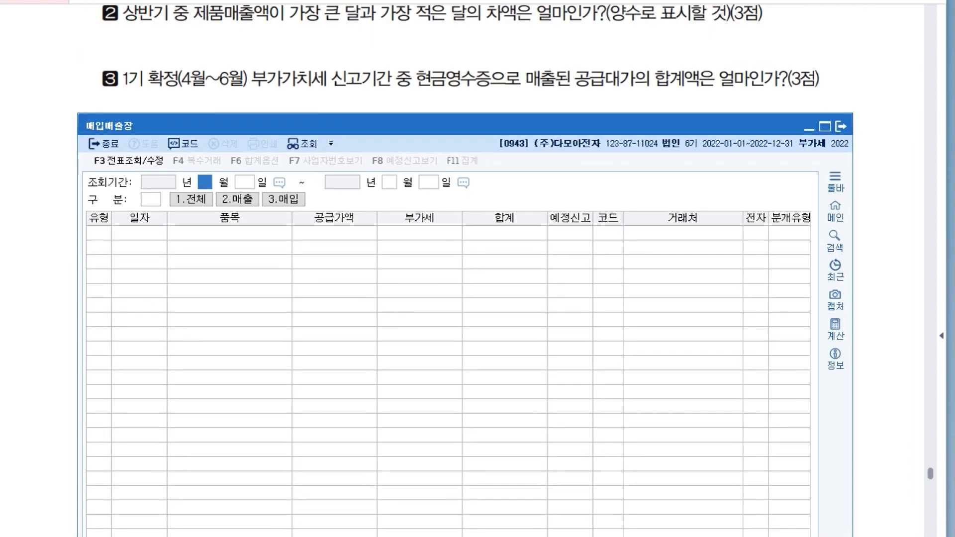
Set the 매입매출장 조회기간 to 2022-04-01 through 2022-06-30.
text(0401)
text(6)
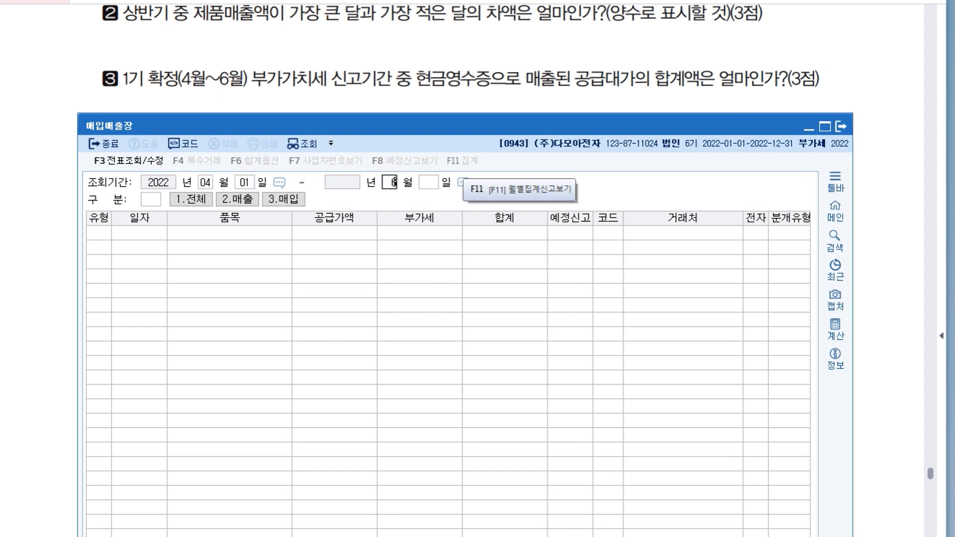
key(Return)
Restrict 매입매출장 to 매출 transactions of 유형 22.현과.
key(Return)
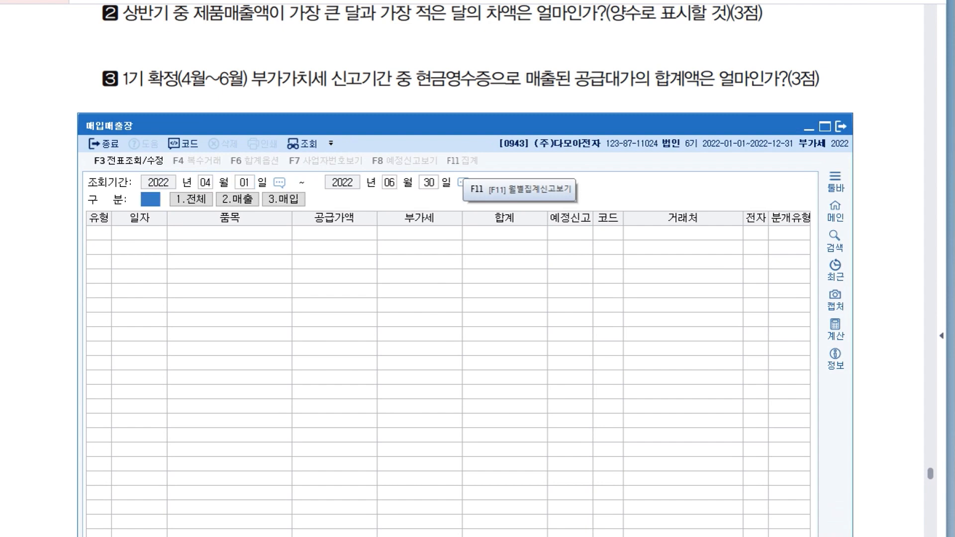
text(2)
key(Return)
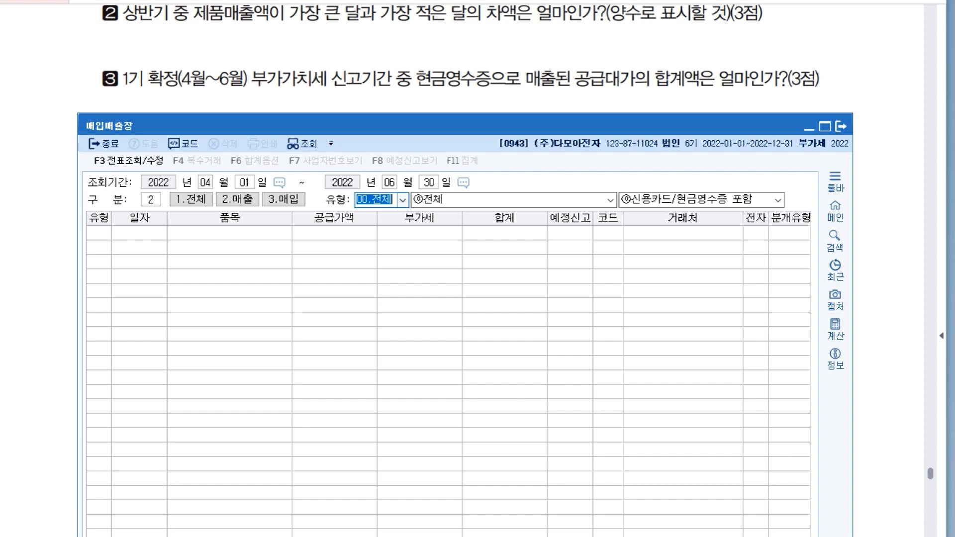
click(402, 200)
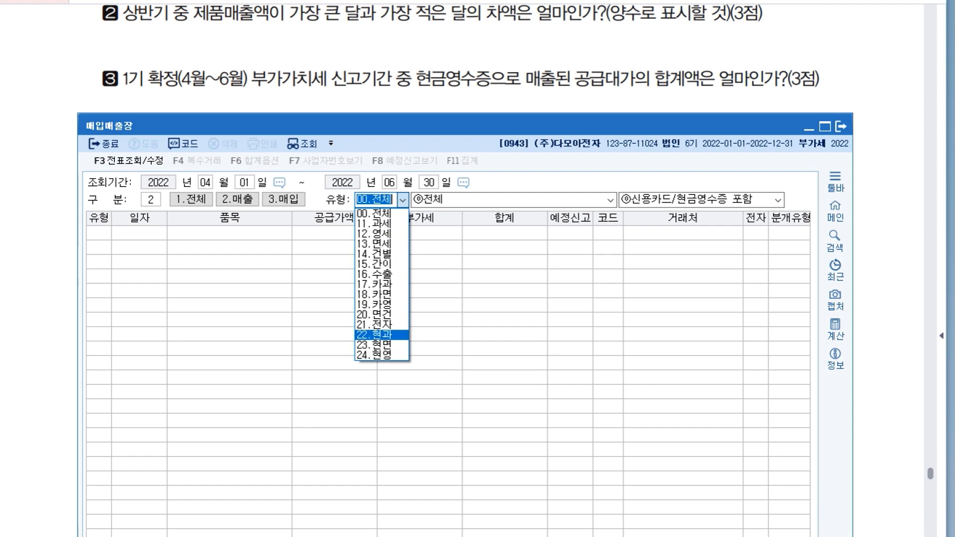
click(381, 335)
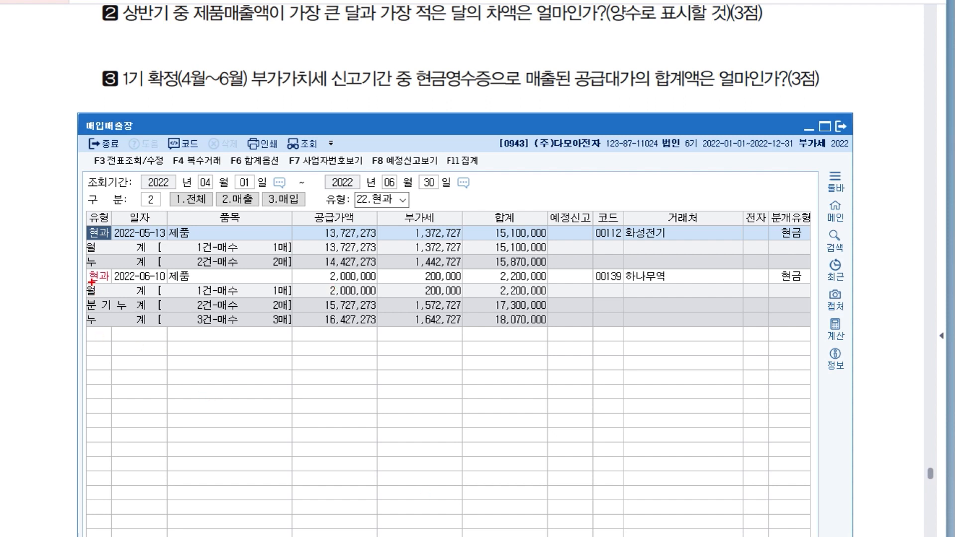
Examine the 합계 column of the 분기누계 row for item 3's 현금영수증 공급대가 total.
drag(89, 290, 552, 314)
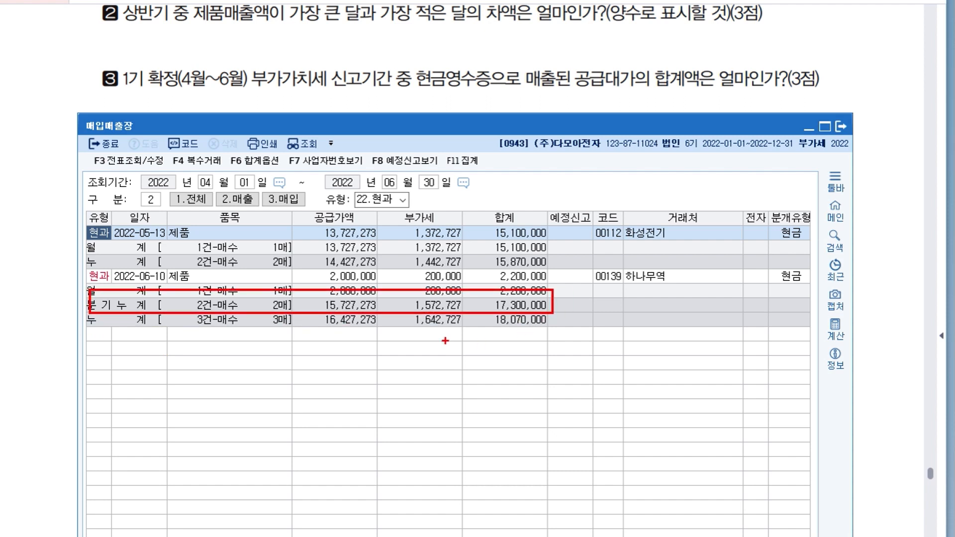
drag(578, 90, 645, 90)
drag(582, 95, 645, 94)
mouse_move(614, 98)
mouse_down()
mouse_move(576, 86)
mouse_move(620, 95)
mouse_up()
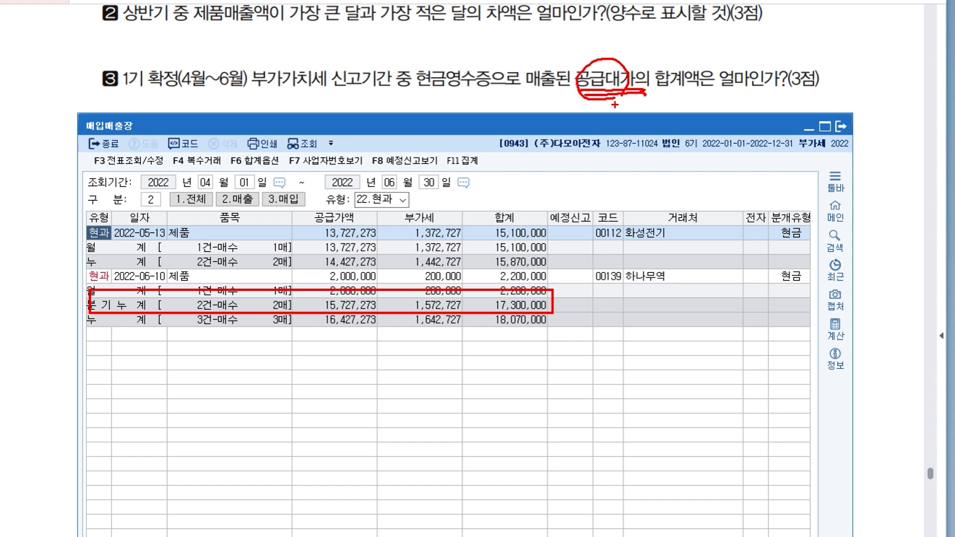
drag(510, 223, 512, 221)
mouse_move(522, 331)
mouse_down()
mouse_move(503, 328)
mouse_move(550, 297)
mouse_move(485, 295)
mouse_move(532, 324)
mouse_move(528, 281)
mouse_move(502, 327)
mouse_move(543, 304)
mouse_move(530, 320)
mouse_up()
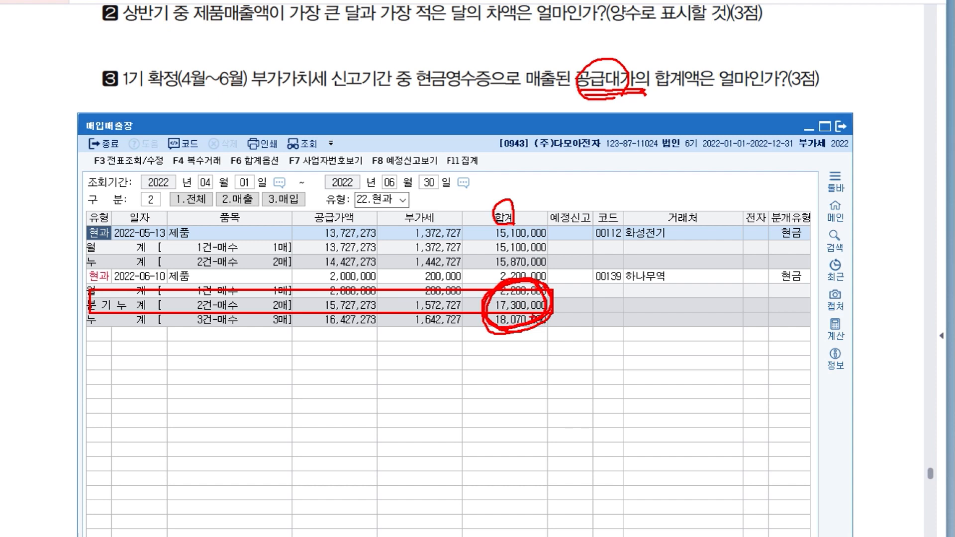
key(Escape)
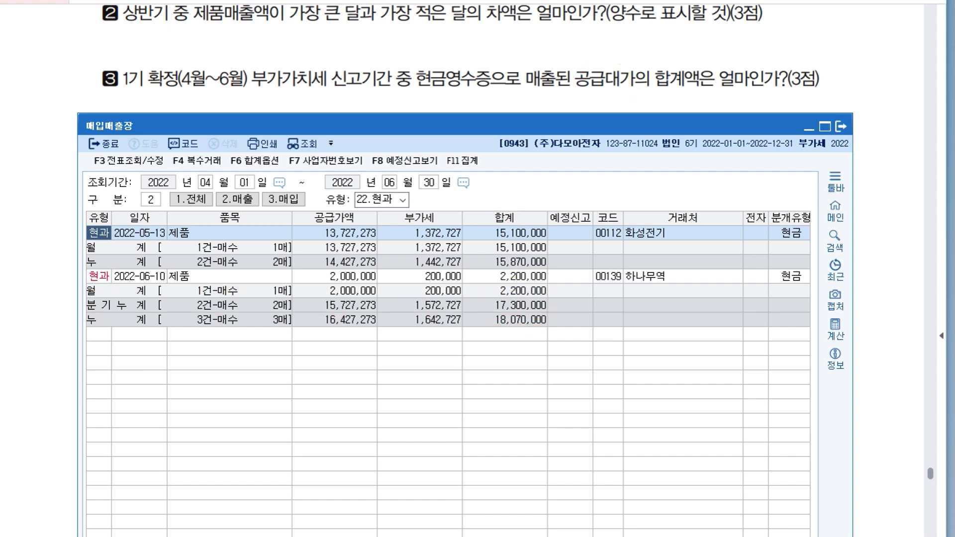
Close 매입매출장 and return to the 회계관리 main menu.
scroll(465, 298, down, 2)
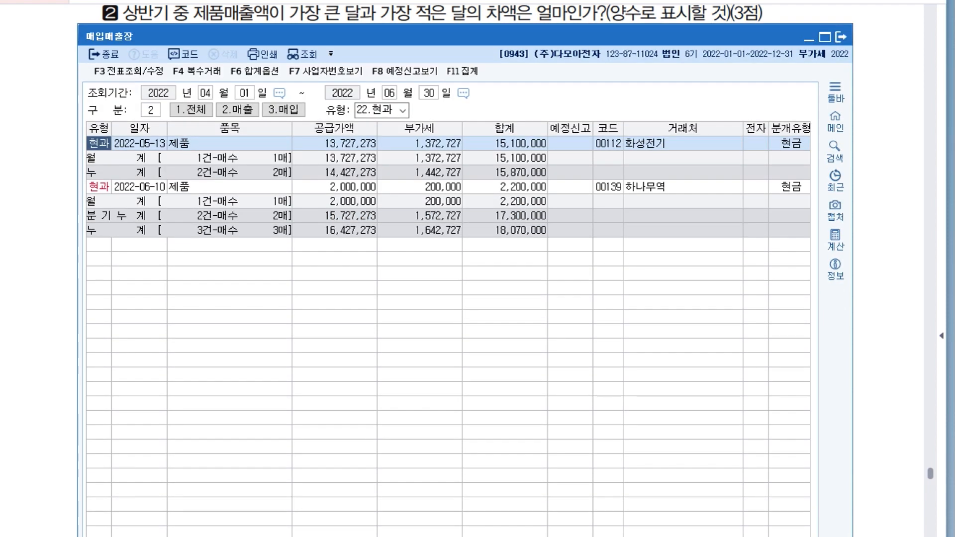
drag(465, 59, 466, 47)
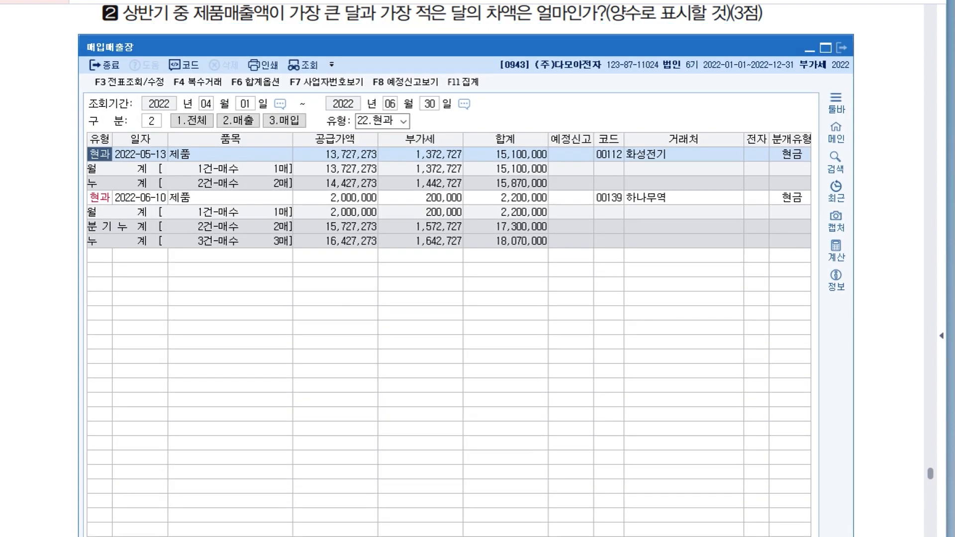
click(841, 48)
drag(479, 125, 475, 18)
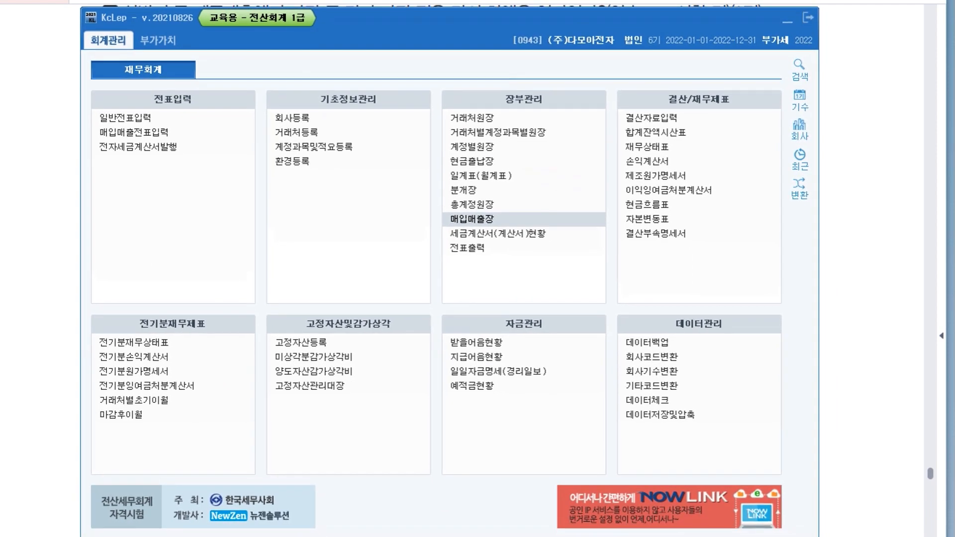